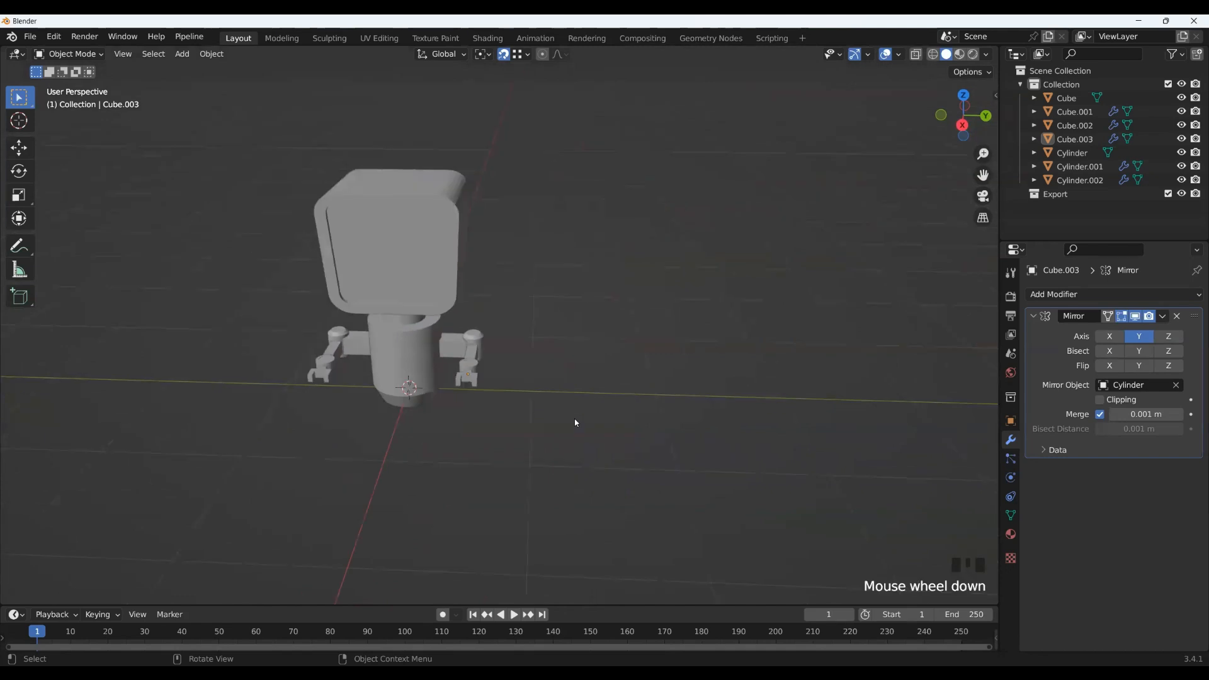
# Step: Add a cube and move it about 2.38 m along the Y axis, beside the robot
pyautogui.moveTo(575, 423)
pyautogui.keyDown('shift'); pyautogui.mouseDown(button='middle')
pyautogui.moveTo(588, 413)
pyautogui.moveTo(569, 410)
pyautogui.moveTo(585, 408)
pyautogui.mouseUp(button='middle'); pyautogui.keyUp('shift')
pyautogui.scroll(-2, 588, 413)
pyautogui.scroll(2, 579, 416)
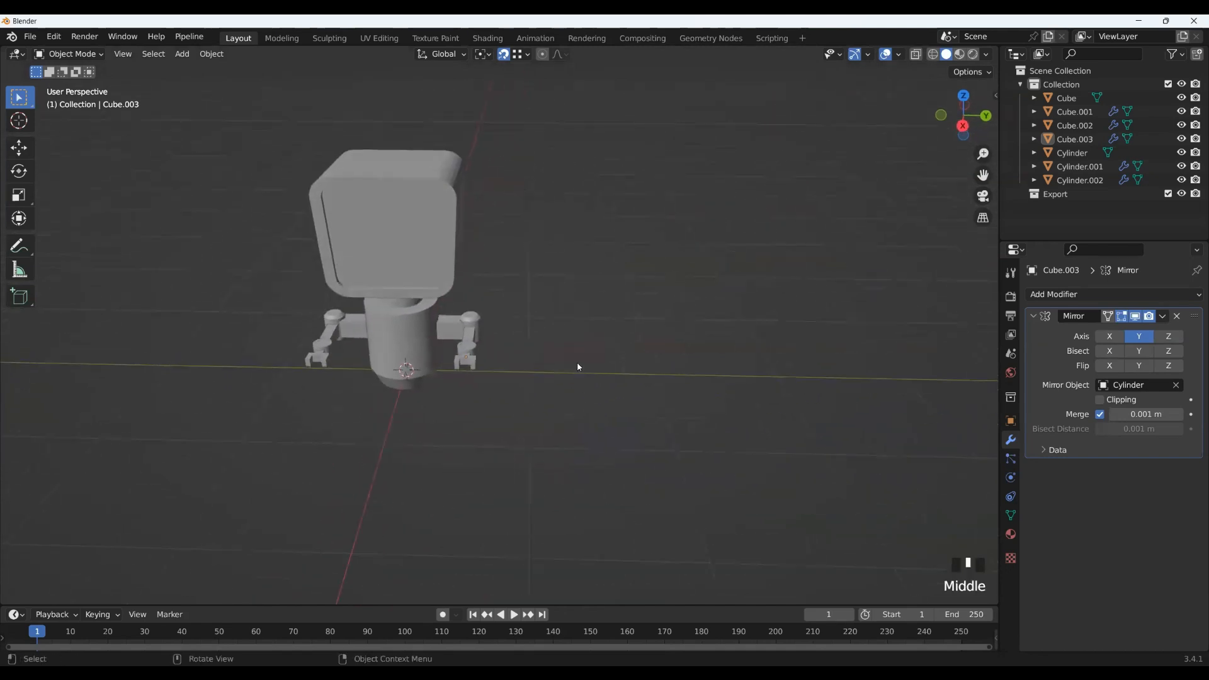
pyautogui.hotkey('shift', 'a')
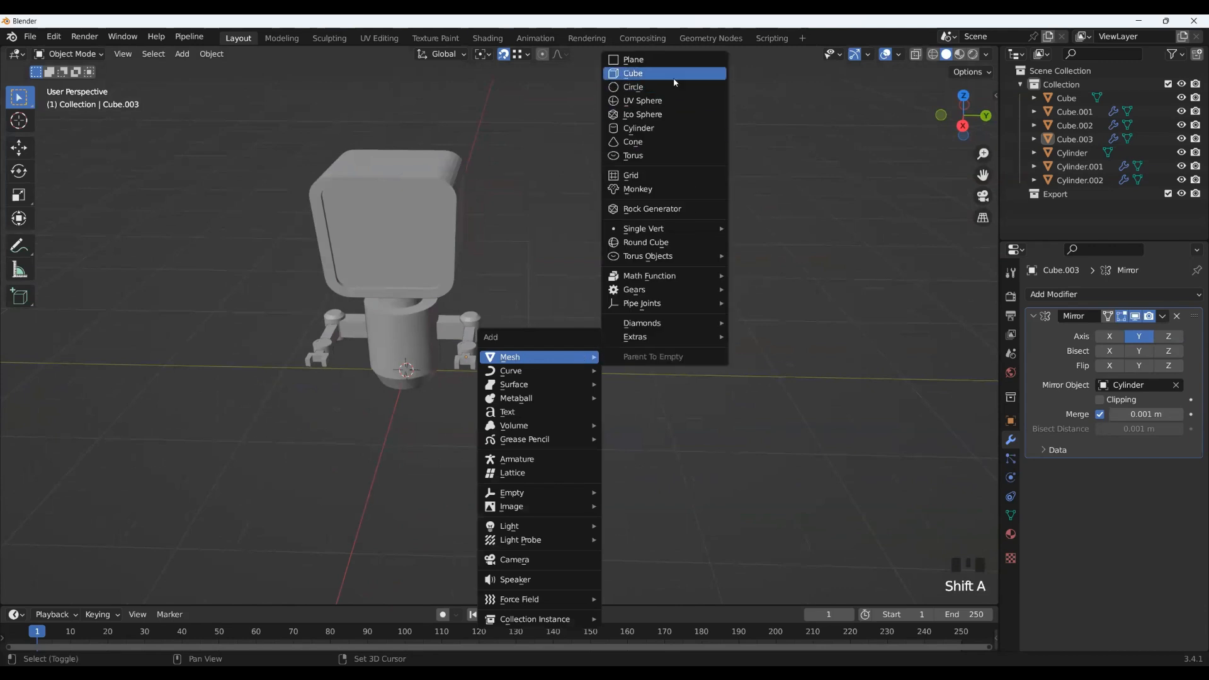
pyautogui.click(649, 73)
pyautogui.press('s')
pyautogui.press('Escape')
pyautogui.press('g')
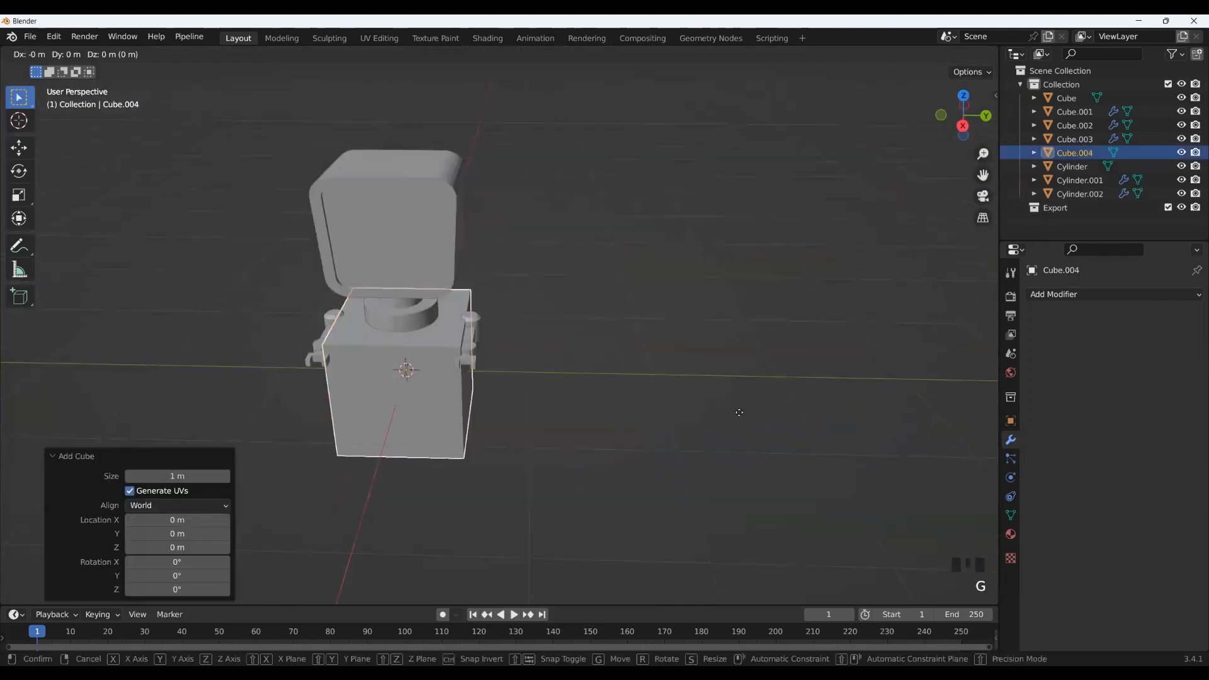
pyautogui.press('y')
pyautogui.click(122, 426)
pyautogui.keyDown('shift'); pyautogui.moveTo(488, 435); pyautogui.dragTo(359, 422, button='middle'); pyautogui.keyUp('shift')
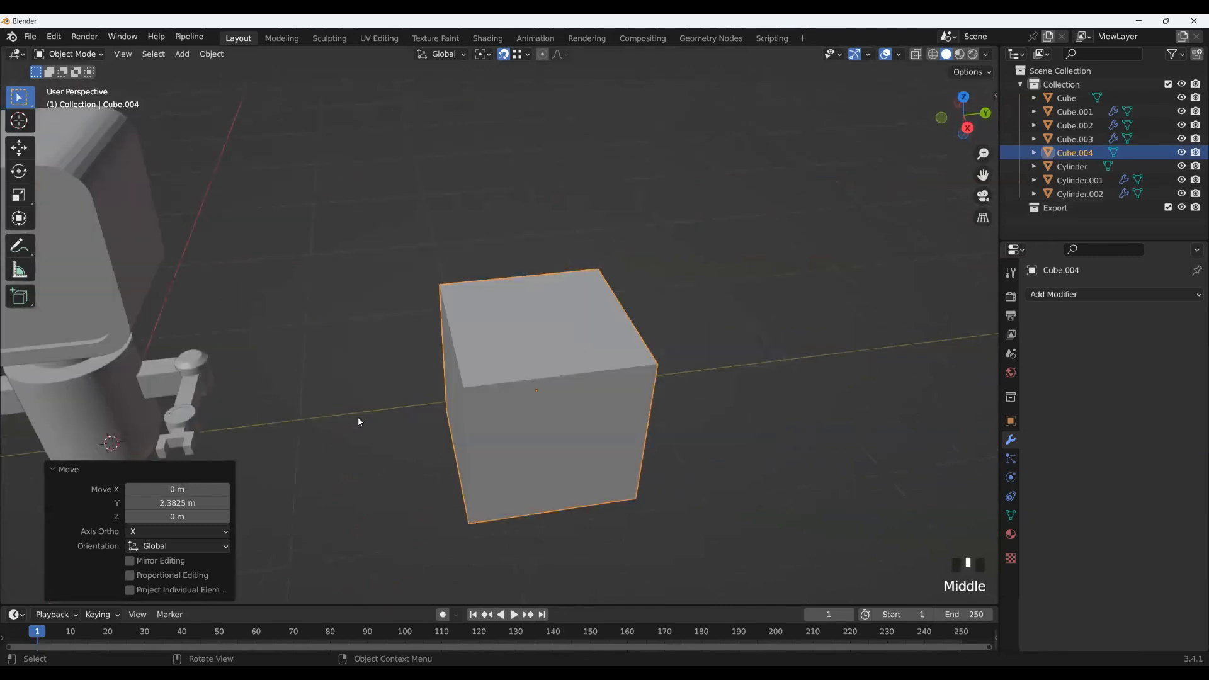
pyautogui.moveTo(579, 427)
pyautogui.keyDown('shift'); pyautogui.mouseDown(button='middle')
pyautogui.moveTo(590, 418)
pyautogui.moveTo(566, 409)
pyautogui.mouseUp(button='middle'); pyautogui.keyUp('shift')
# Step: Edit the cube's mesh by moving one upper corner vertex inward toward the middle of the top
pyautogui.press('Tab')
pyautogui.click(585, 349)
pyautogui.moveTo(591, 310); pyautogui.dragTo(551, 306, button='middle')
pyautogui.press('1')
pyautogui.click(507, 294)
pyautogui.press('g')
pyautogui.click(437, 313)
pyautogui.moveTo(438, 312); pyautogui.dragTo(471, 350, button='middle')
pyautogui.press('Tab')
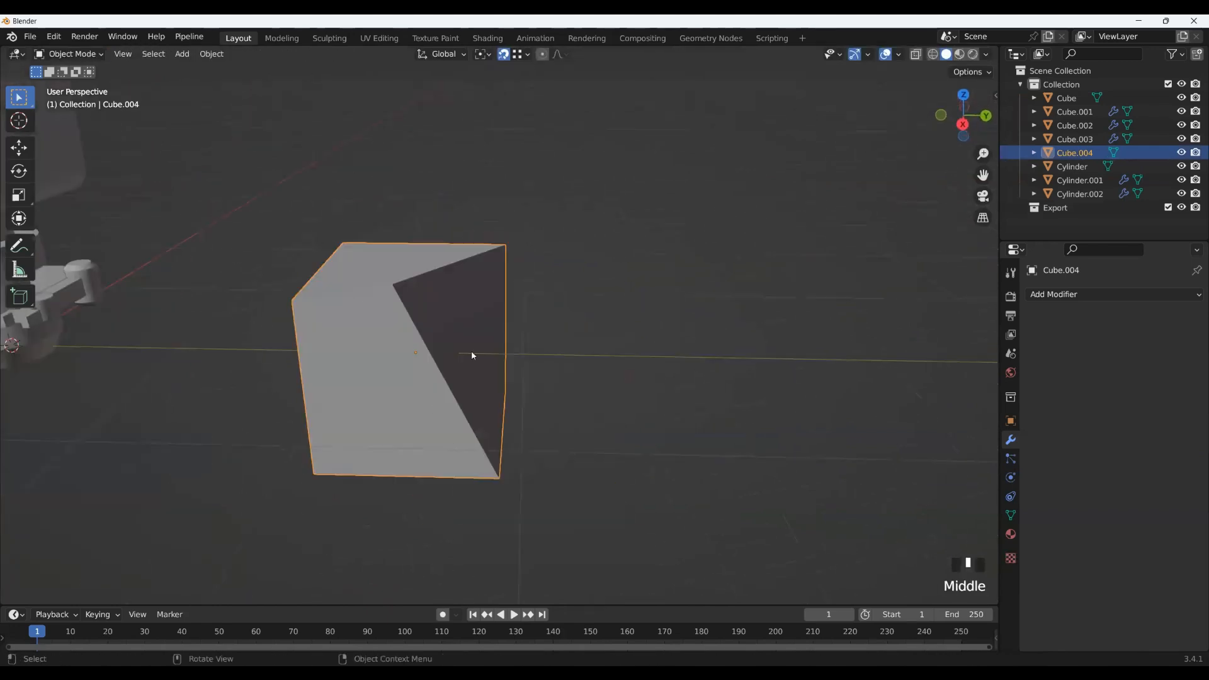
# Step: Pull the cube's lower corner vertex outward so the base extends away from the body
pyautogui.press('Tab')
pyautogui.press('g')
pyautogui.click(685, 473)
pyautogui.moveTo(685, 473); pyautogui.dragTo(214, 60, button='middle')
pyautogui.press('Tab')
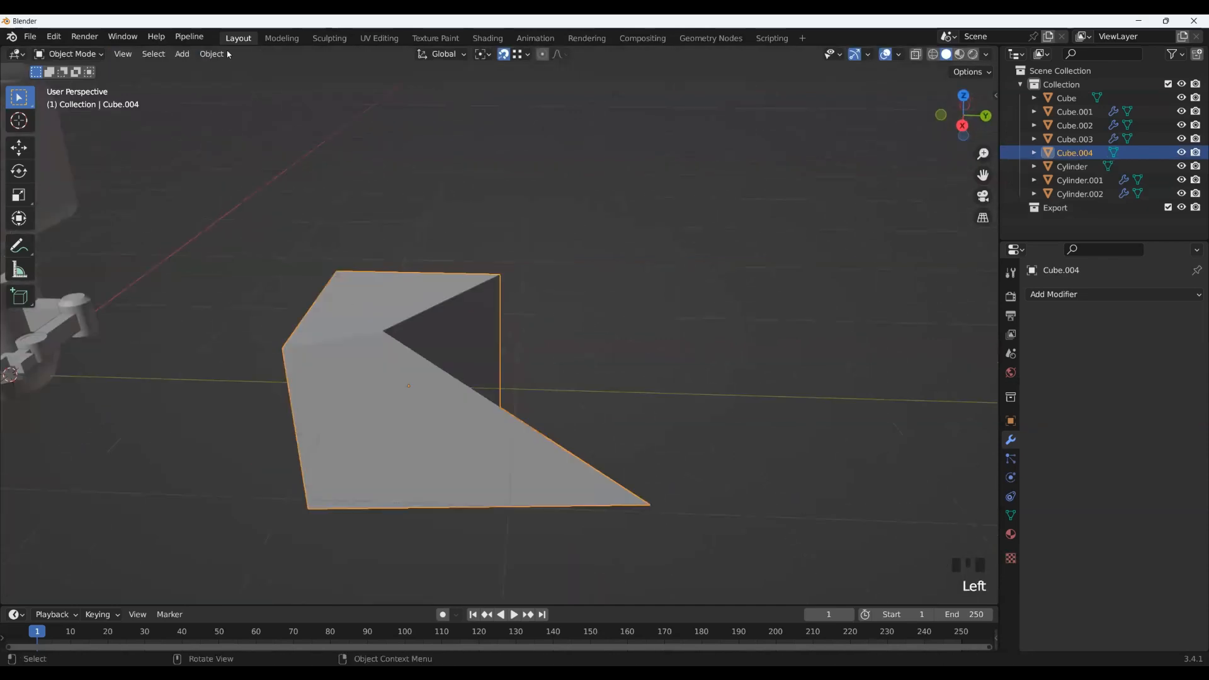
# Step: Set the deformed cube's origin to its geometry
pyautogui.click(214, 54)
pyautogui.moveTo(265, 83)
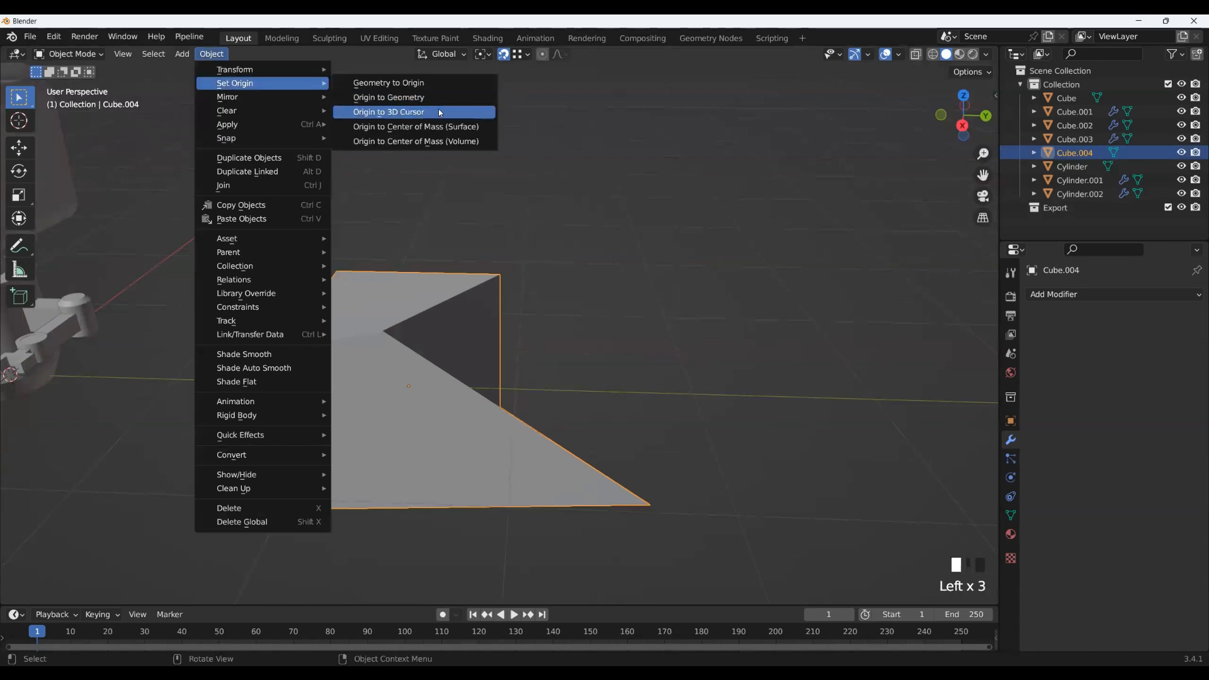
pyautogui.click(407, 99)
# Step: Set the deformed cube's origin to its center of mass by surface, followed by its center of mass by volume
pyautogui.click(211, 53)
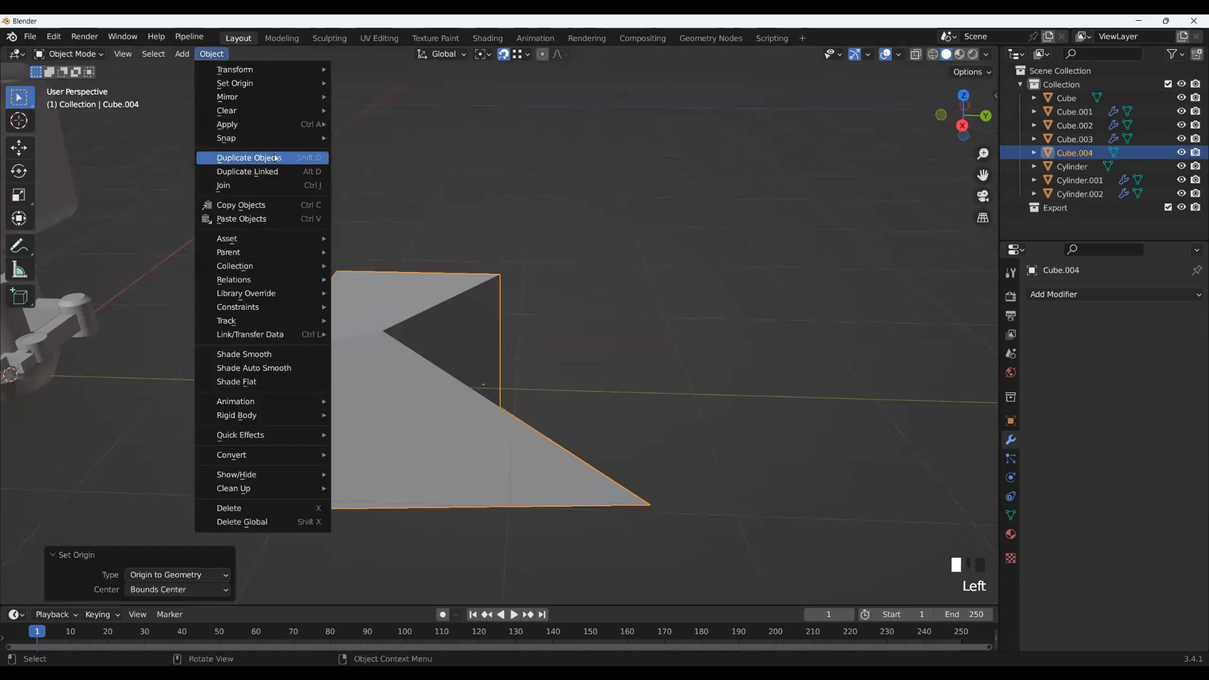
pyautogui.moveTo(255, 84)
pyautogui.click(460, 131)
pyautogui.click(212, 53)
pyautogui.click(415, 141)
# Step: Delete the deformed test cube
pyautogui.moveTo(707, 284); pyautogui.dragTo(435, 305, button='middle')
pyautogui.scroll(-2, 523, 340)
pyautogui.moveTo(523, 340); pyautogui.dragTo(510, 400, button='middle')
pyautogui.scroll(1, 509, 400)
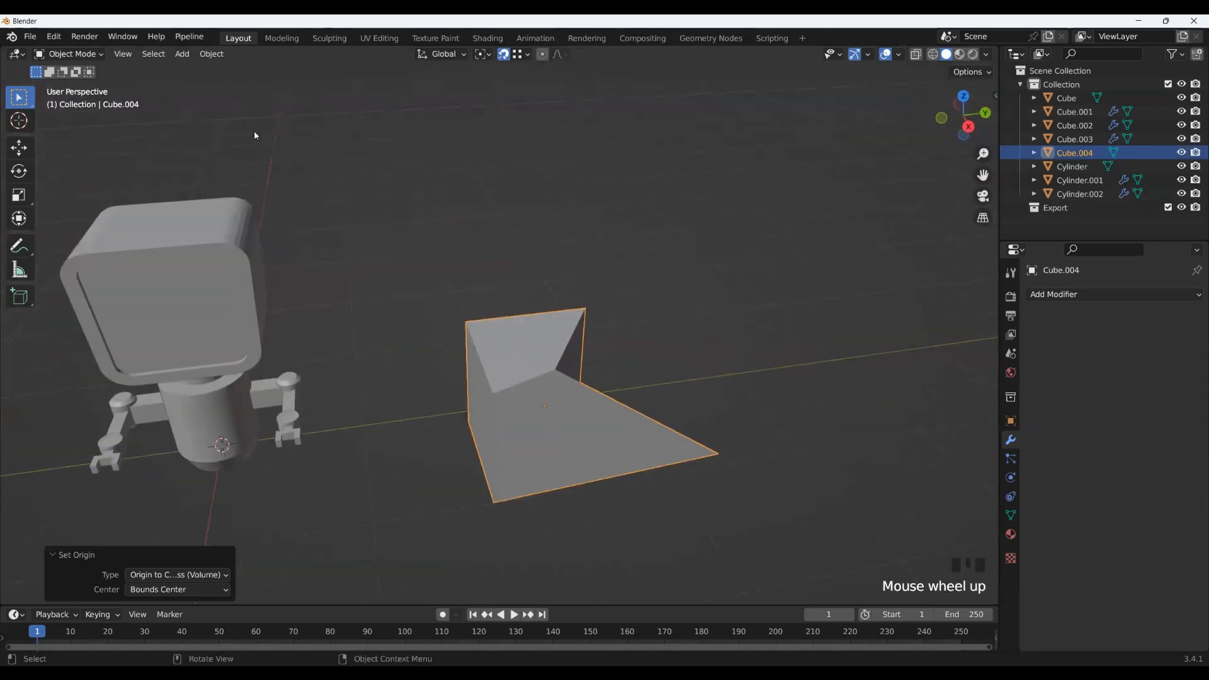
pyautogui.click(211, 55)
pyautogui.moveTo(265, 89)
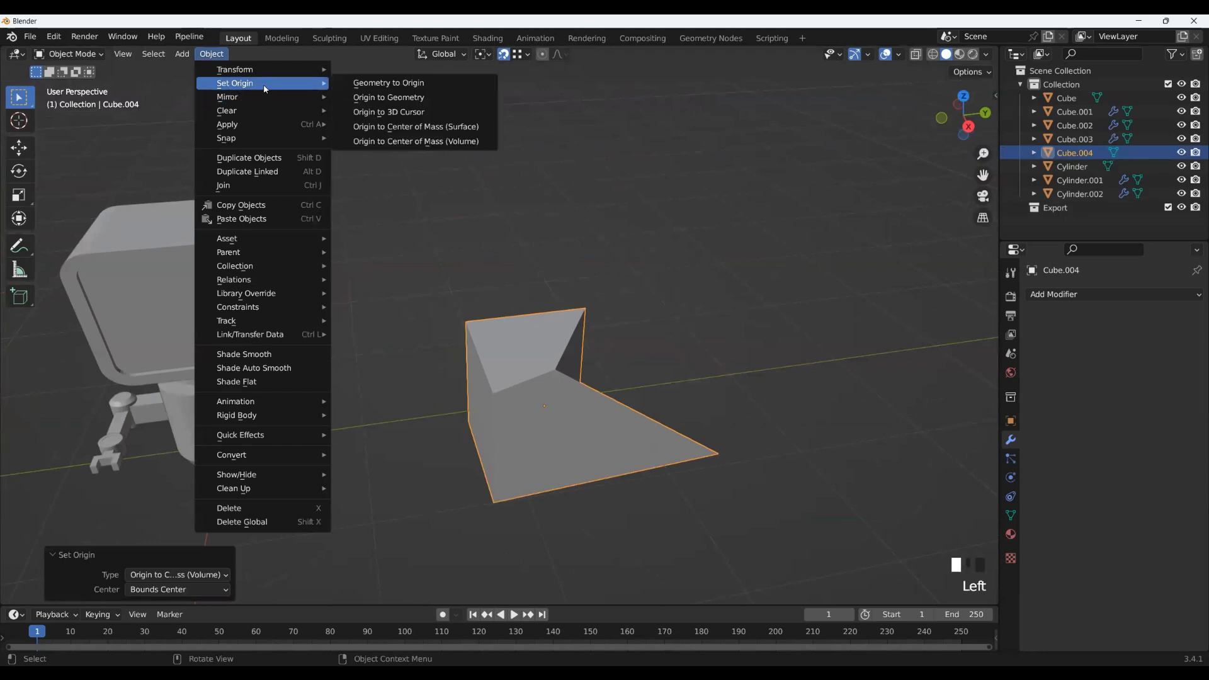
pyautogui.keyDown('shift'); pyautogui.moveTo(516, 399); pyautogui.dragTo(447, 407, button='middle'); pyautogui.keyUp('shift')
pyautogui.scroll(1, 447, 408)
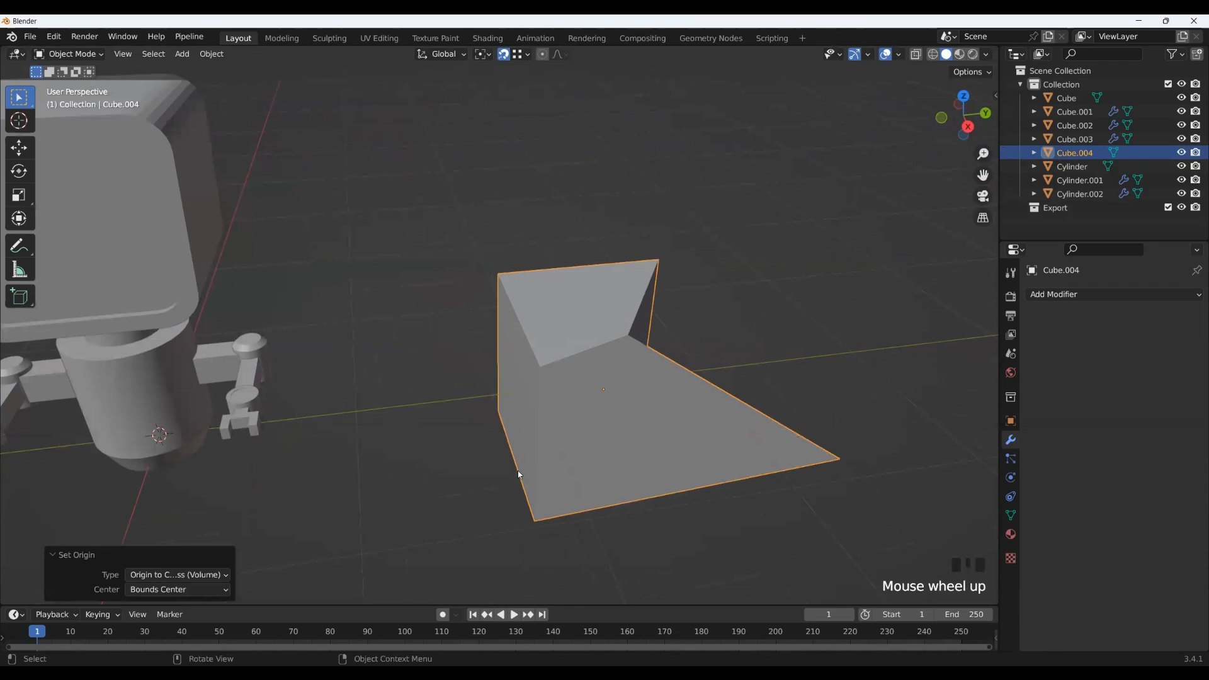
pyautogui.press('Delete')
pyautogui.keyDown('shift'); pyautogui.moveTo(340, 302); pyautogui.dragTo(381, 459, button='middle'); pyautogui.keyUp('shift')
pyautogui.scroll(1, 352, 354)
pyautogui.click(421, 432)
pyautogui.scroll(-3, 460, 387)
pyautogui.moveTo(460, 387); pyautogui.dragTo(466, 353, button='middle')
pyautogui.press('r')
pyautogui.press('Escape')
# Step: Snap the 3D cursor to the selected cylinder at the robot's shoulder joint
pyautogui.click(465, 273)
pyautogui.scroll(3, 468, 272)
pyautogui.click(432, 436)
pyautogui.moveTo(432, 436); pyautogui.dragTo(463, 386, button='middle')
pyautogui.click(513, 285)
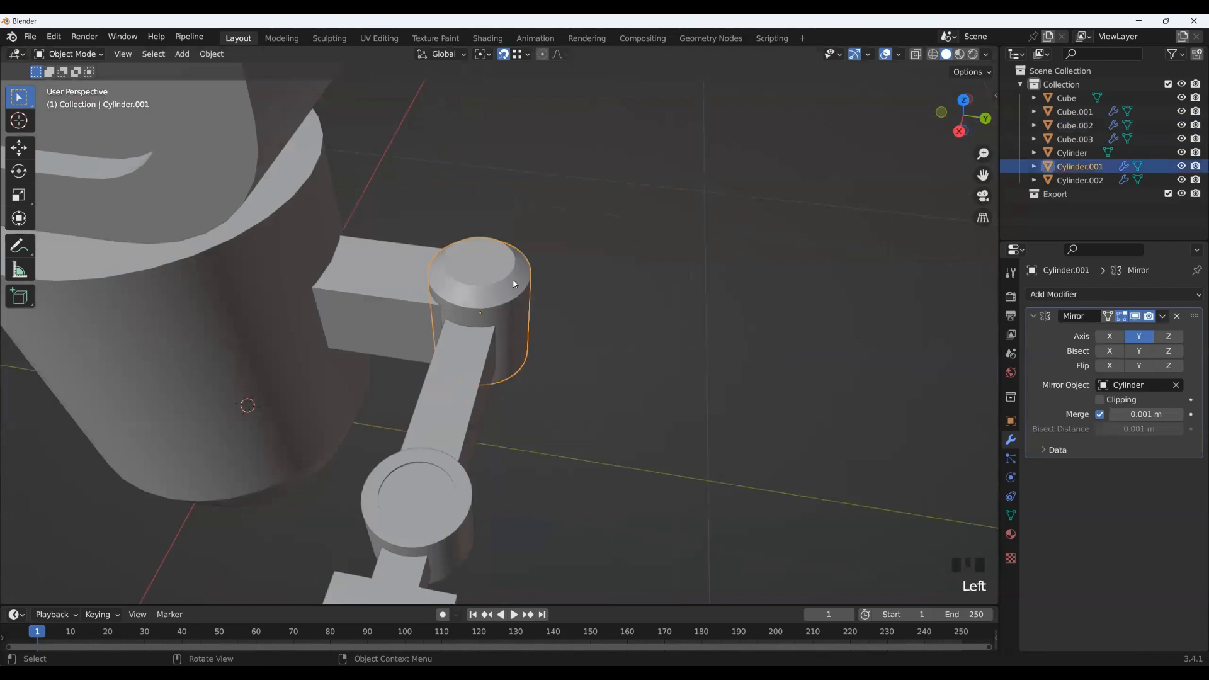
pyautogui.hotkey('shift', 's')
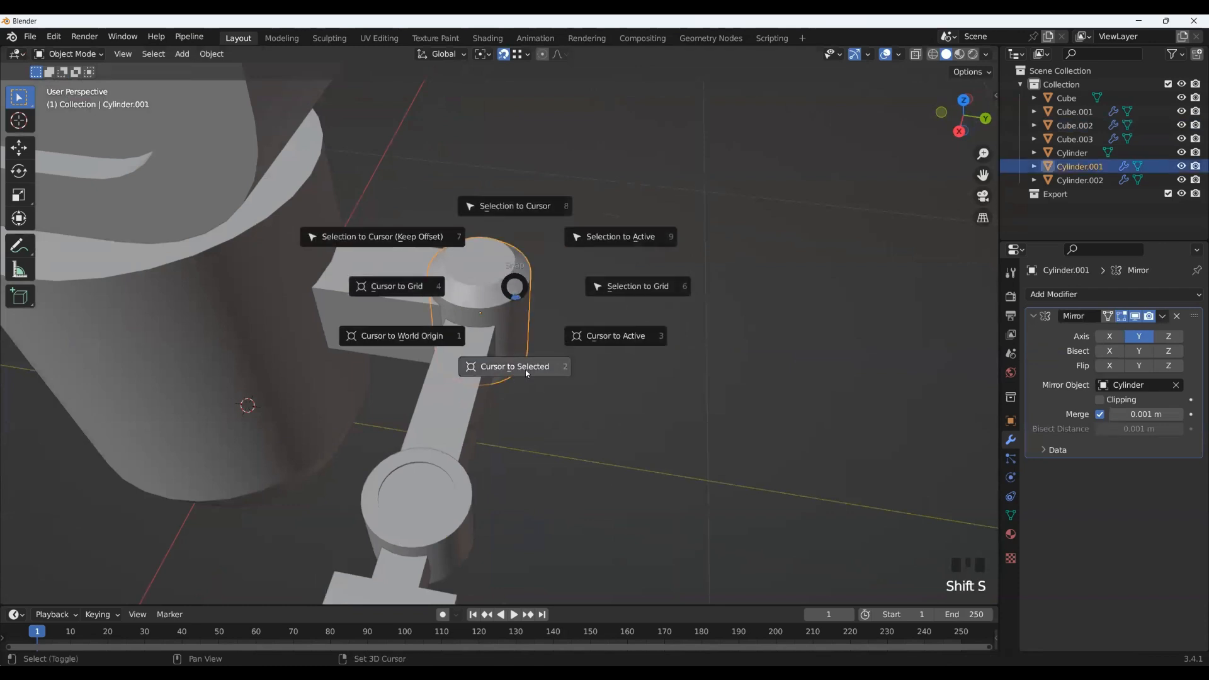
# Step: Set the origin of the arm segment below the shoulder joint to the 3D cursor
pyautogui.click(444, 388)
pyautogui.click(211, 53)
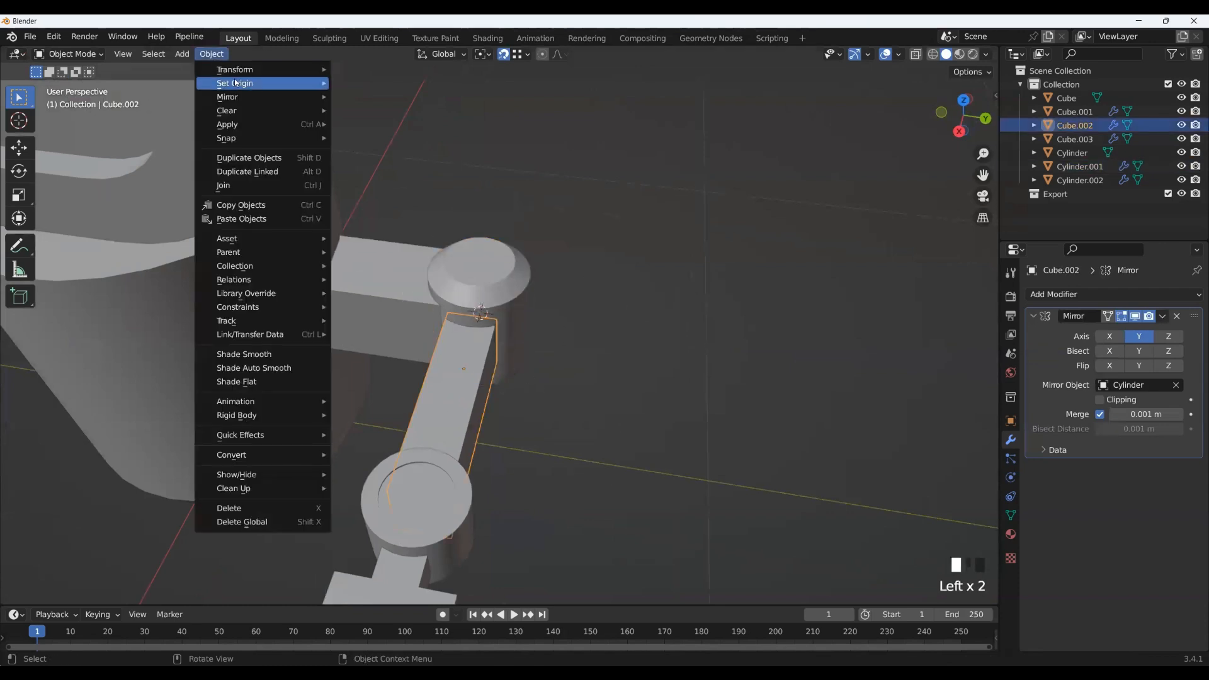
pyautogui.moveTo(240, 85)
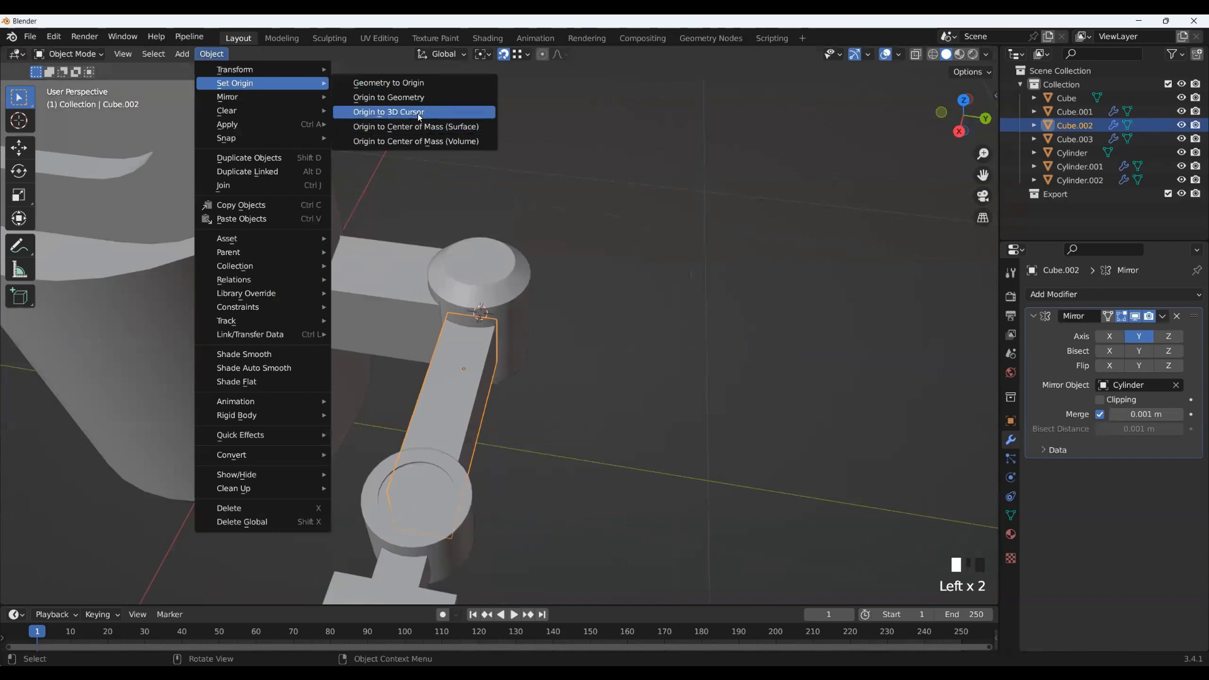
pyautogui.click(592, 356)
# Step: Try rotating the arm segment about the global Z axis around its shoulder pivot
pyautogui.click(463, 395)
pyautogui.press('r')
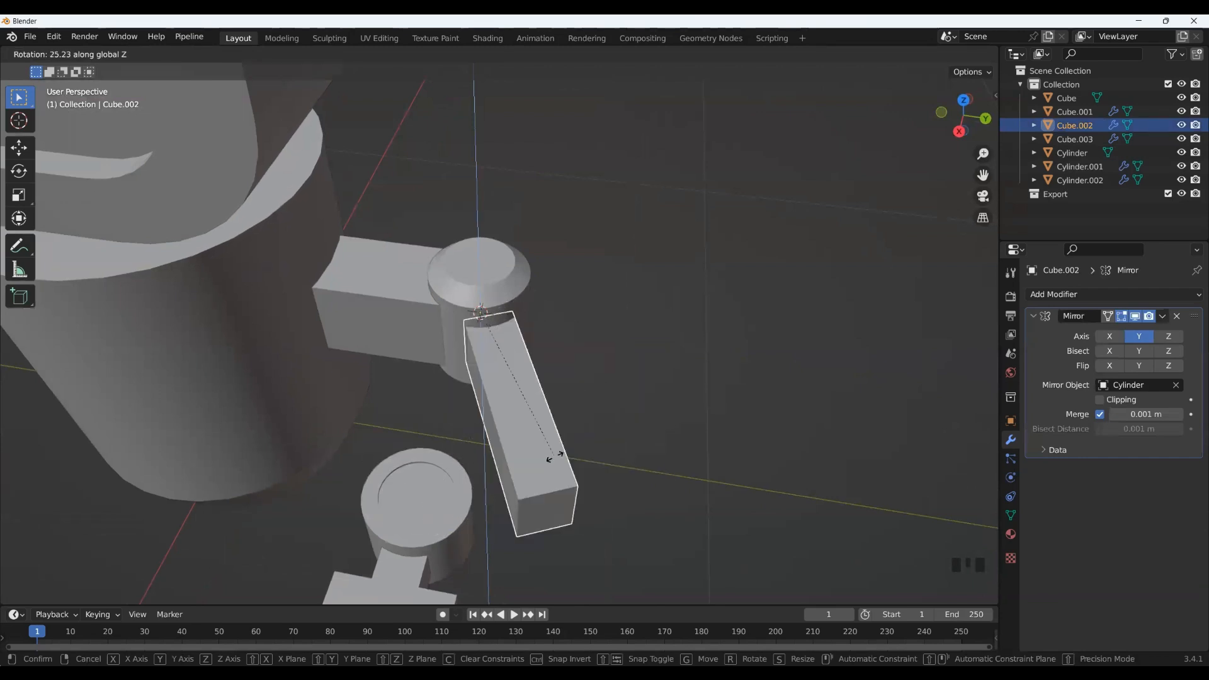
pyautogui.click(526, 401)
pyautogui.scroll(-2, 455, 356)
pyautogui.click(485, 387)
# Step: Examine the robot's arms, joints and body from the front
pyautogui.moveTo(485, 388); pyautogui.dragTo(496, 395, button='middle')
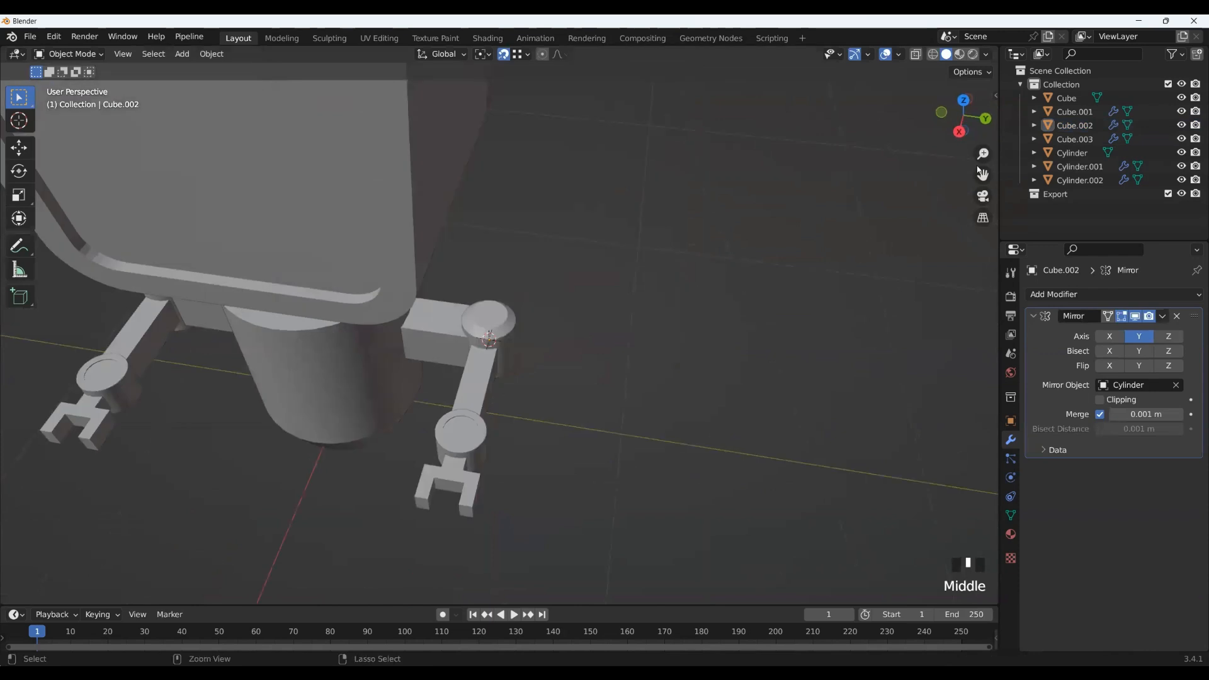
pyautogui.keyDown('shift'); pyautogui.moveTo(413, 415); pyautogui.dragTo(550, 372, button='middle'); pyautogui.keyUp('shift')
pyautogui.scroll(-1, 461, 433)
pyautogui.moveTo(461, 433); pyautogui.dragTo(547, 328, button='middle')
pyautogui.scroll(3, 607, 386)
pyautogui.keyDown('shift'); pyautogui.moveTo(608, 386); pyautogui.dragTo(615, 358, button='middle'); pyautogui.keyUp('shift')
pyautogui.scroll(-4, 595, 390)
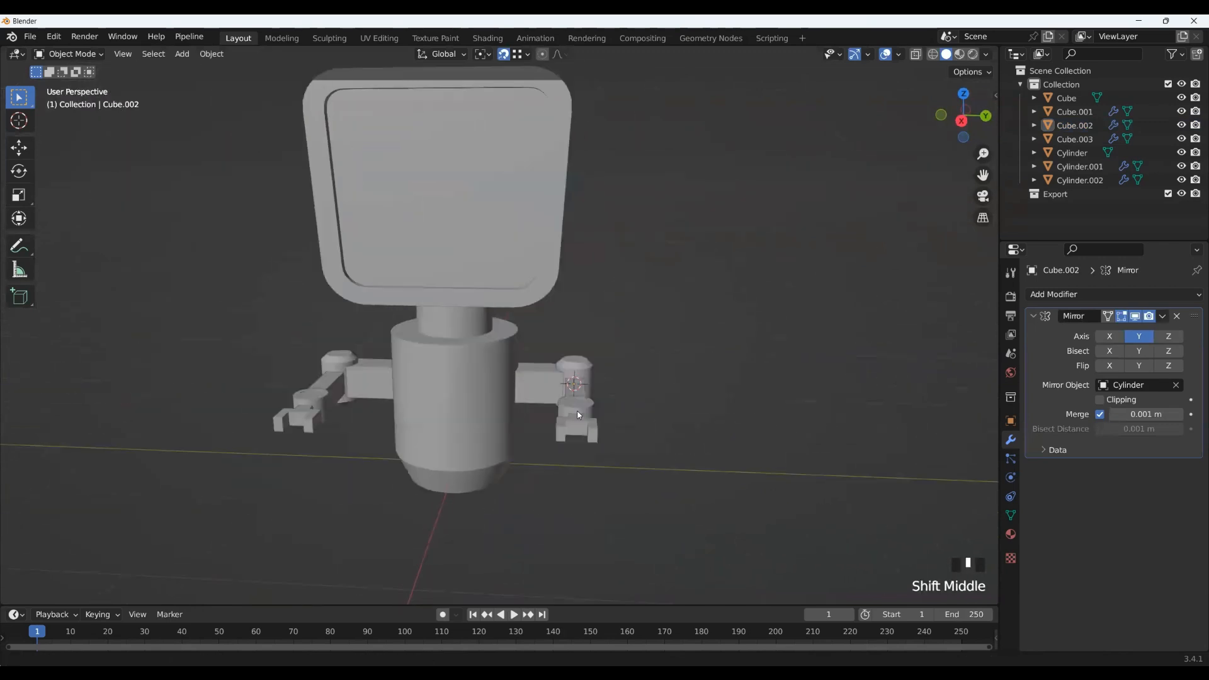
pyautogui.scroll(3, 584, 418)
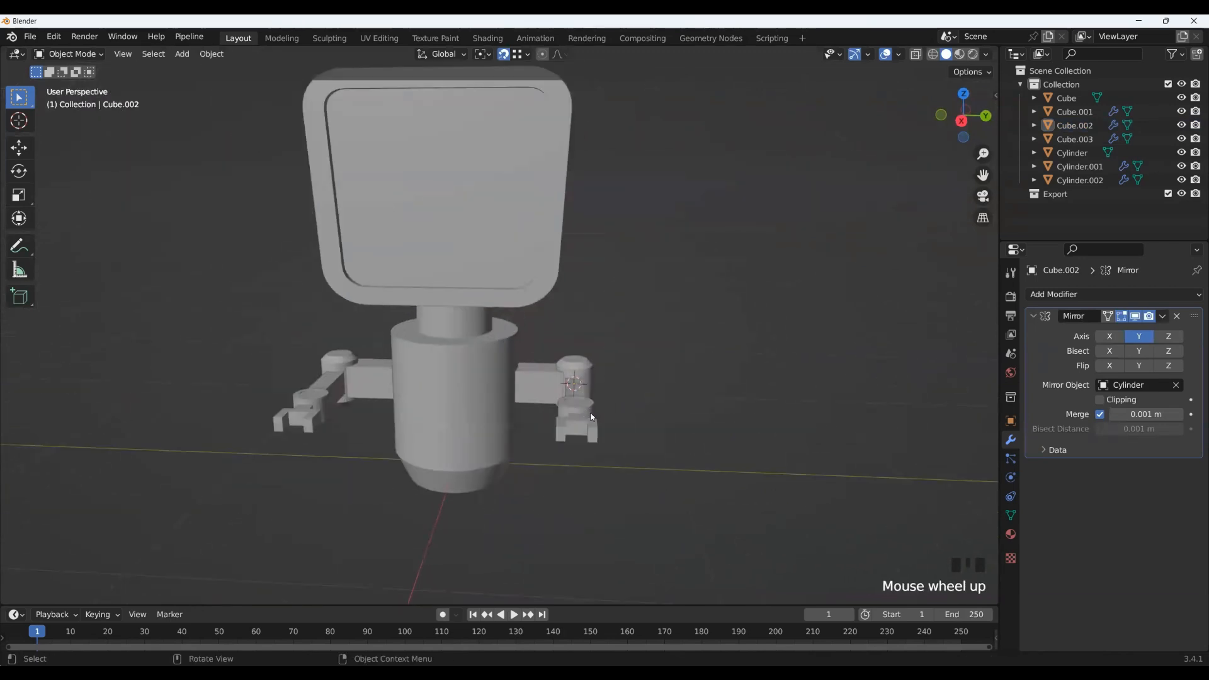
# Step: Return the 3D cursor to the world origin
pyautogui.click(468, 399)
pyautogui.click(739, 381)
pyautogui.moveTo(549, 406); pyautogui.dragTo(543, 406, button='middle')
pyautogui.hotkey('shift', 's')
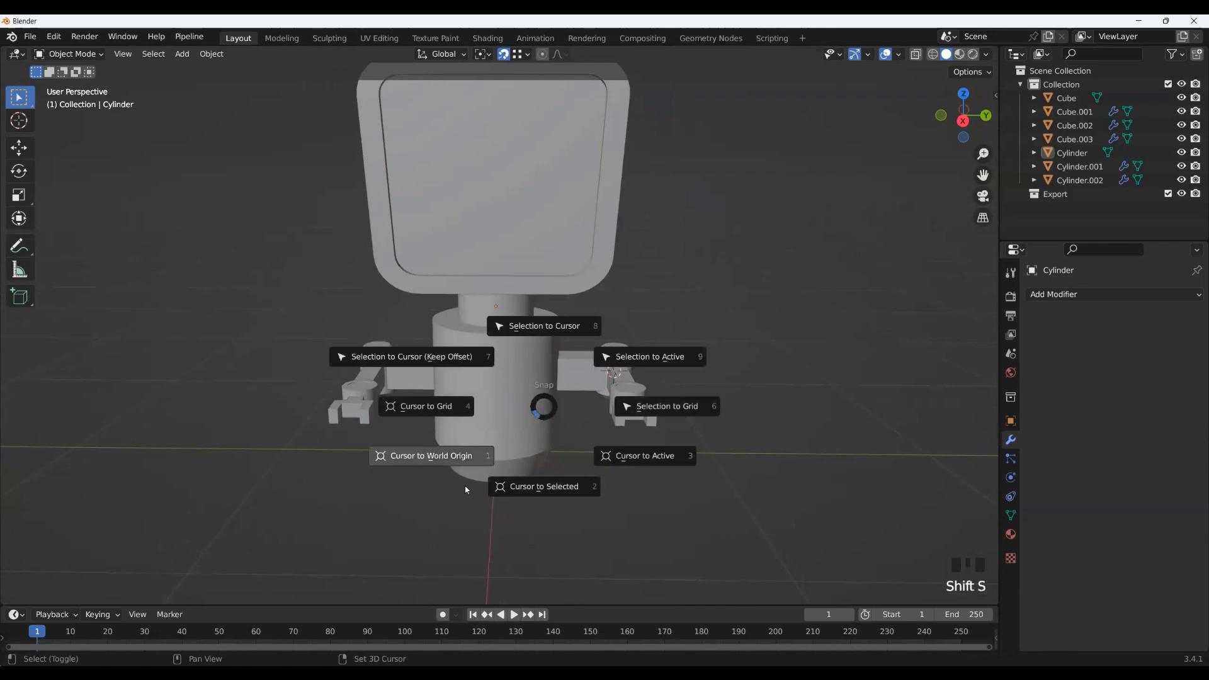
pyautogui.click(465, 490)
# Step: Switch to the right orthographic view and add an armature at the world origin
pyautogui.click(963, 121)
pyautogui.keyDown('shift'); pyautogui.moveTo(647, 251); pyautogui.dragTo(608, 328, button='middle'); pyautogui.keyUp('shift')
pyautogui.hotkey('shift', 'a')
pyautogui.moveTo(504, 389)
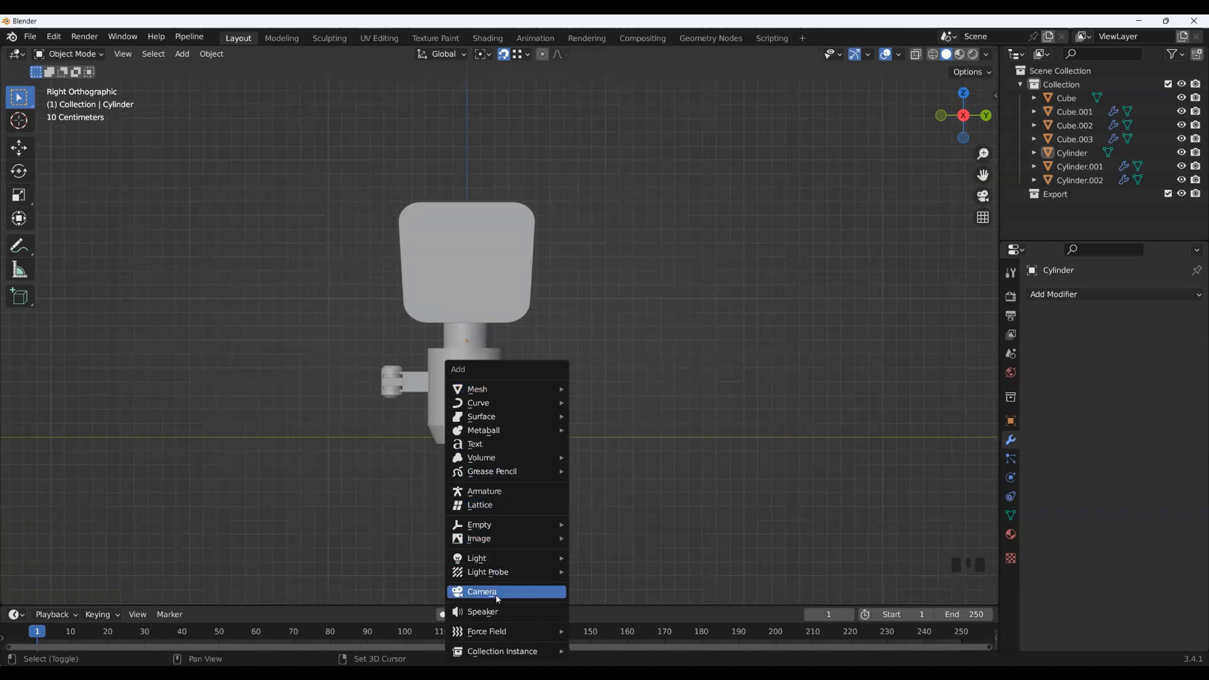
pyautogui.click(498, 491)
pyautogui.scroll(2, 510, 516)
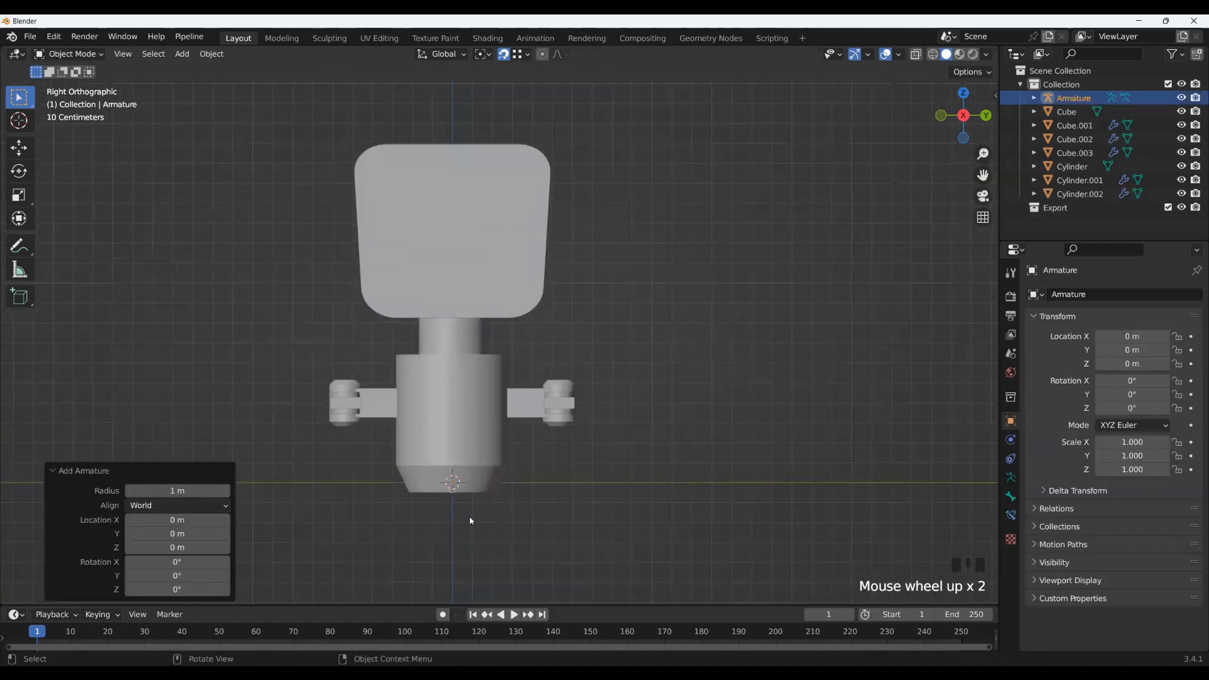
pyautogui.press('s')
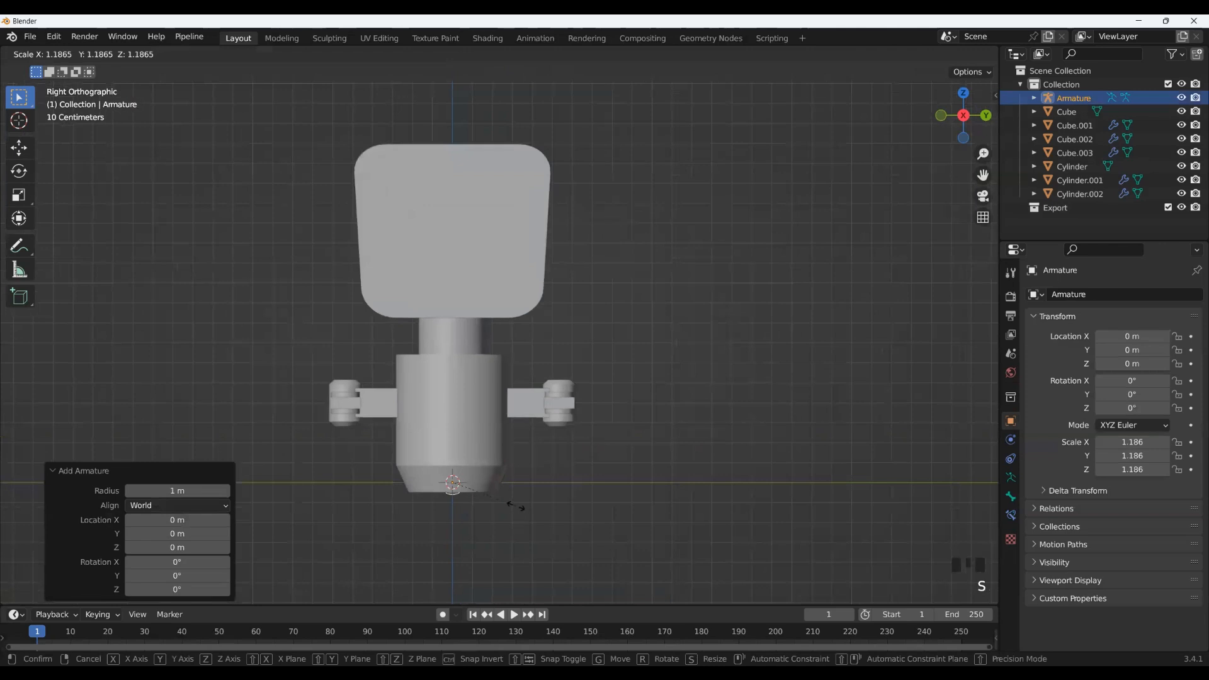
pyautogui.press('Escape')
# Step: Set the armature's viewport display to In Front so its bone shows through the robot mesh
pyautogui.click(1010, 478)
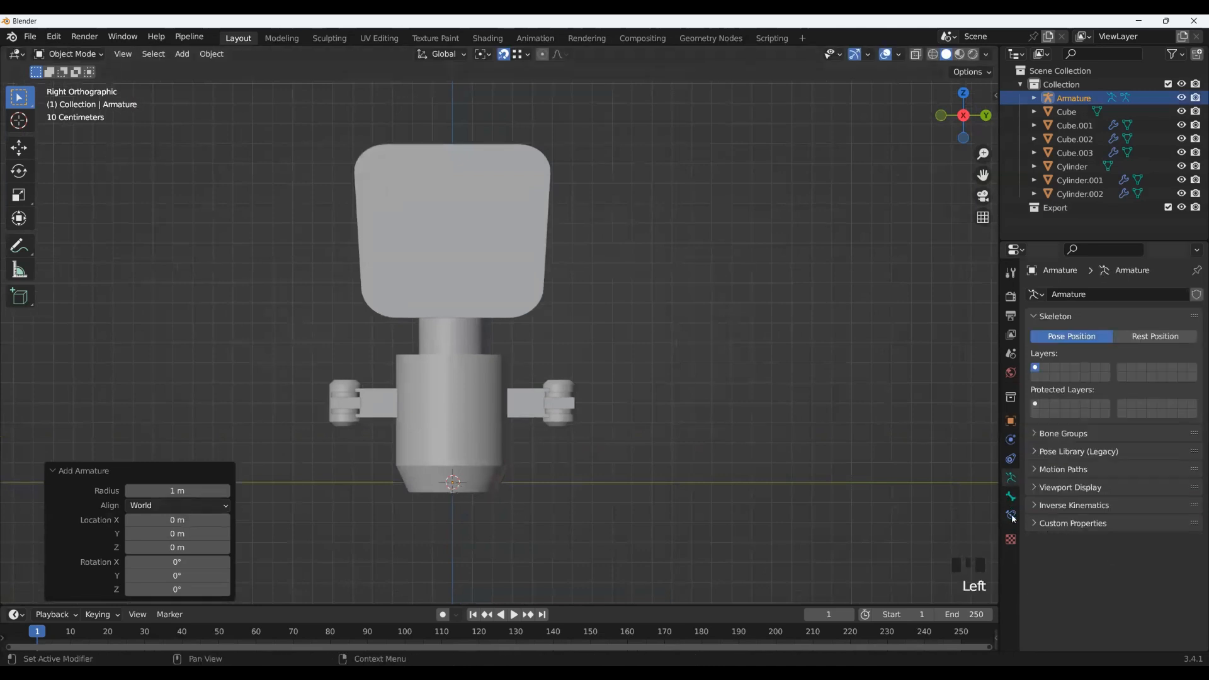
pyautogui.click(1041, 487)
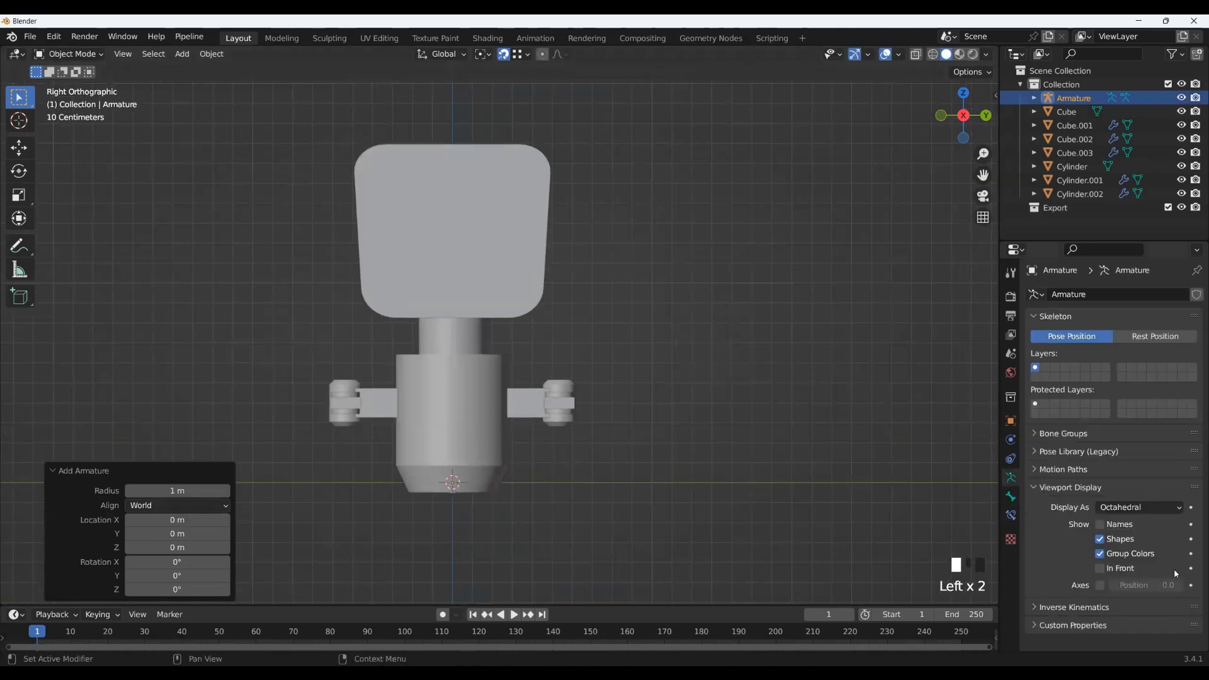
pyautogui.click(1117, 567)
pyautogui.keyDown('shift'); pyautogui.moveTo(571, 462); pyautogui.dragTo(591, 485, button='middle'); pyautogui.keyUp('shift')
pyautogui.scroll(1, 591, 486)
pyautogui.keyDown('shift'); pyautogui.moveTo(628, 521); pyautogui.dragTo(636, 494, button='middle'); pyautogui.keyUp('shift')
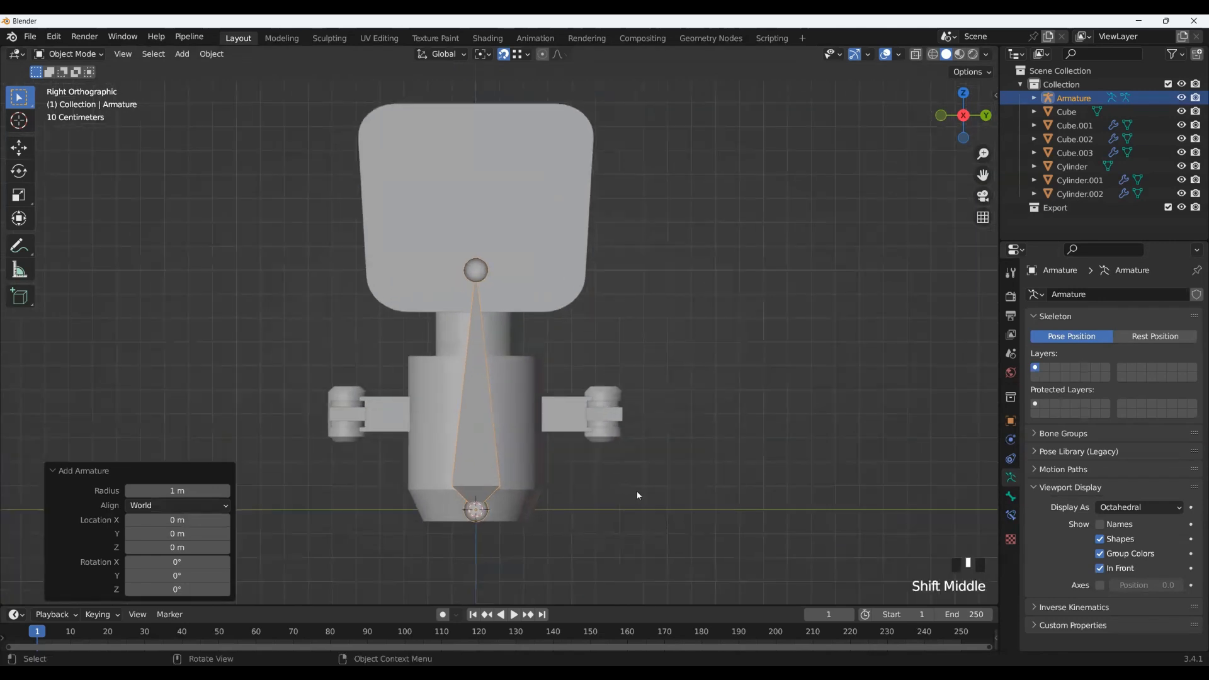
# Step: Scale the armature uniformly by 0.788 and again by 0.488 to fit its bone inside the lower body
pyautogui.press('s')
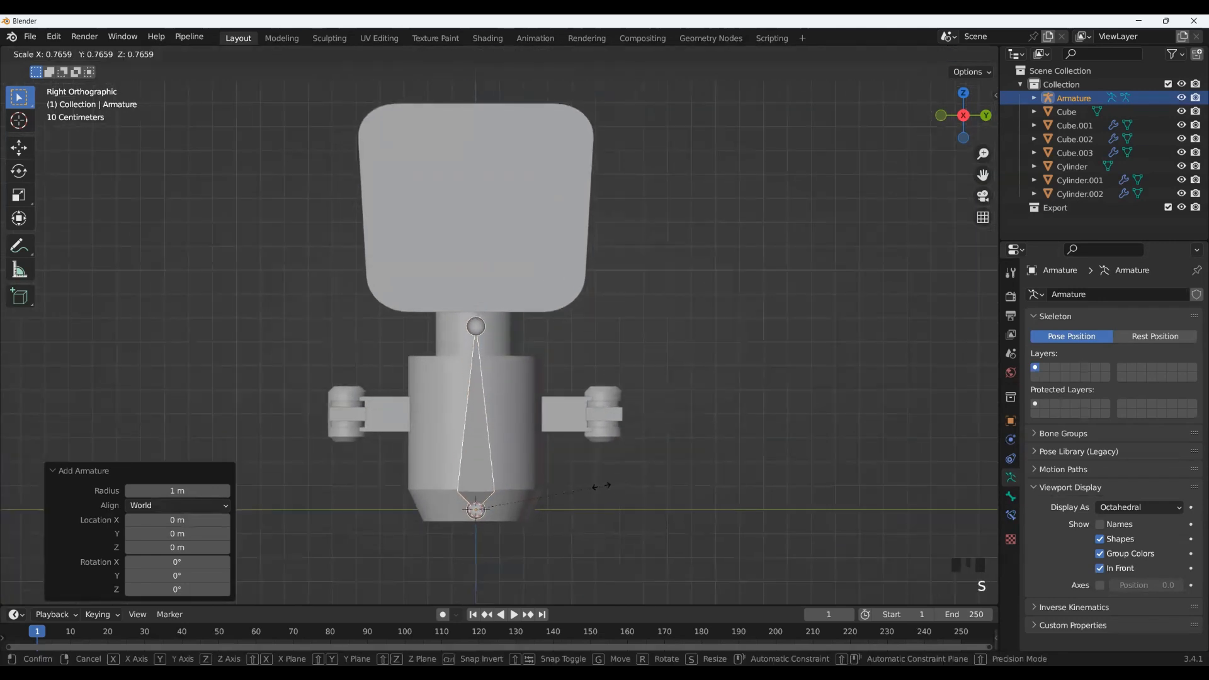
pyautogui.click(604, 487)
pyautogui.scroll(3, 491, 433)
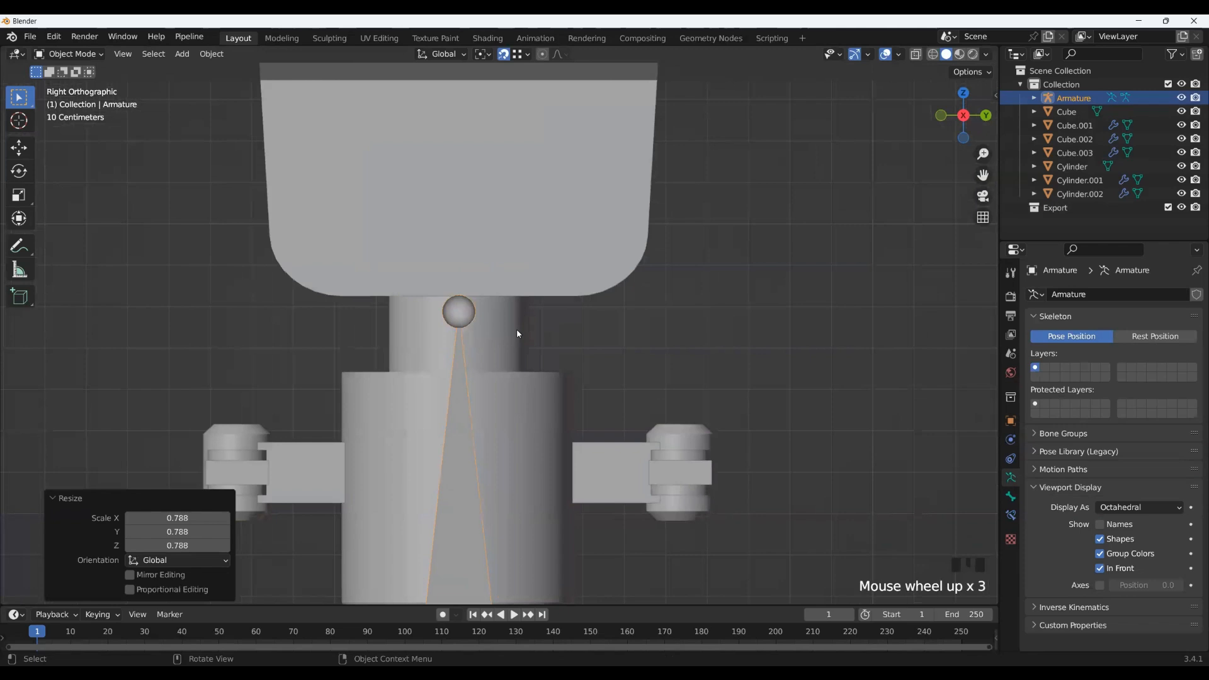
pyautogui.keyDown('shift'); pyautogui.moveTo(516, 328); pyautogui.dragTo(543, 280, button='middle'); pyautogui.keyUp('shift')
pyautogui.keyDown('shift'); pyautogui.moveTo(716, 557); pyautogui.dragTo(723, 521, button='middle'); pyautogui.keyUp('shift')
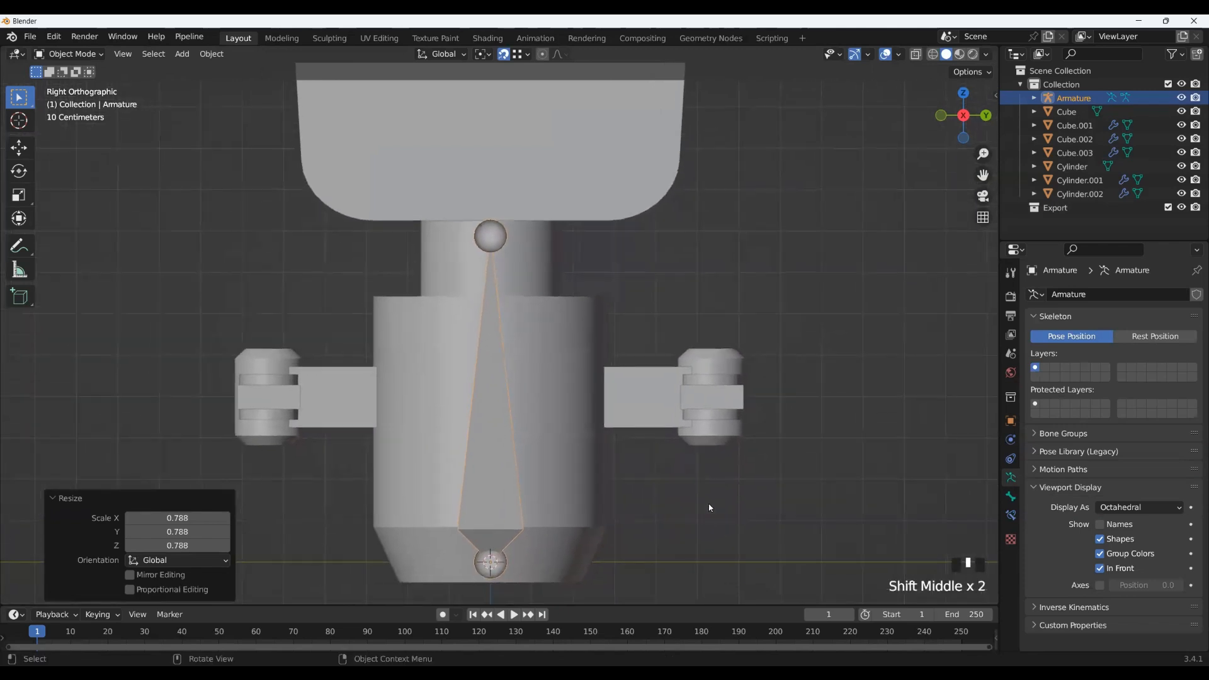
pyautogui.press('s')
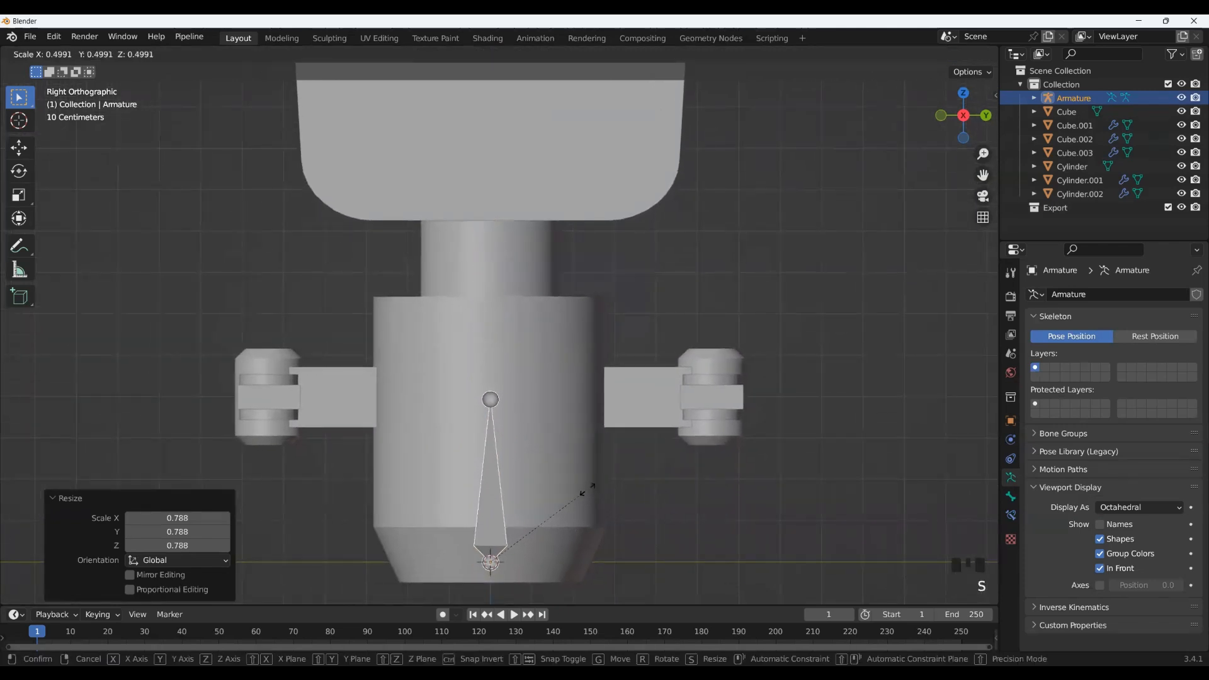
pyautogui.click(585, 488)
pyautogui.keyDown('shift'); pyautogui.moveTo(633, 449); pyautogui.dragTo(636, 455, button='middle'); pyautogui.keyUp('shift')
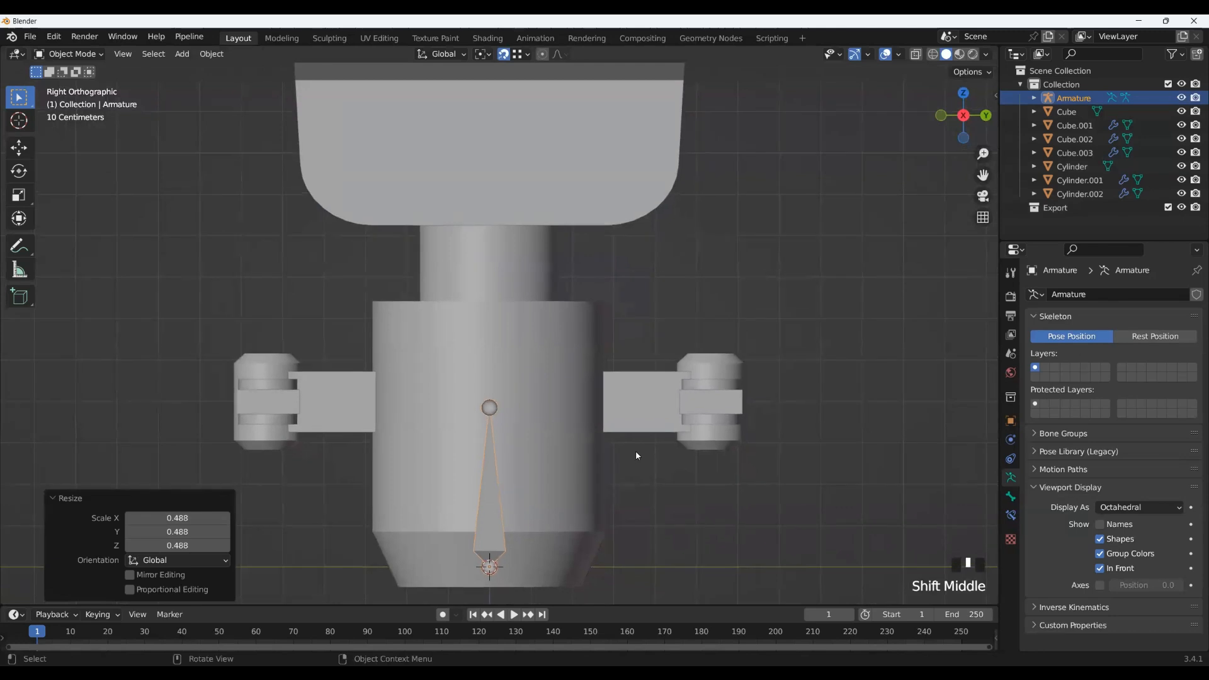
pyautogui.scroll(-2, 501, 466)
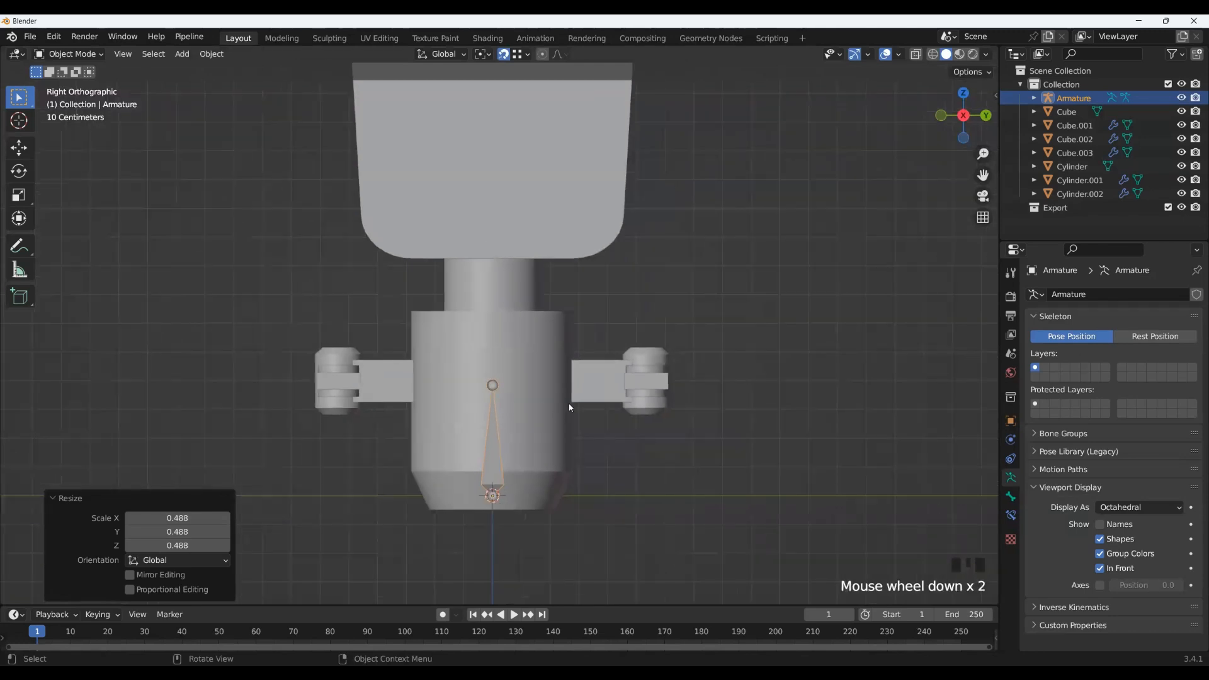
pyautogui.keyDown('shift'); pyautogui.moveTo(501, 400); pyautogui.dragTo(490, 390, button='middle'); pyautogui.keyUp('shift')
# Step: Edit the armature and extrude a bone from the body bone's top joint about 0.506 m along Y to the shoulder pivot
pyautogui.press('Tab')
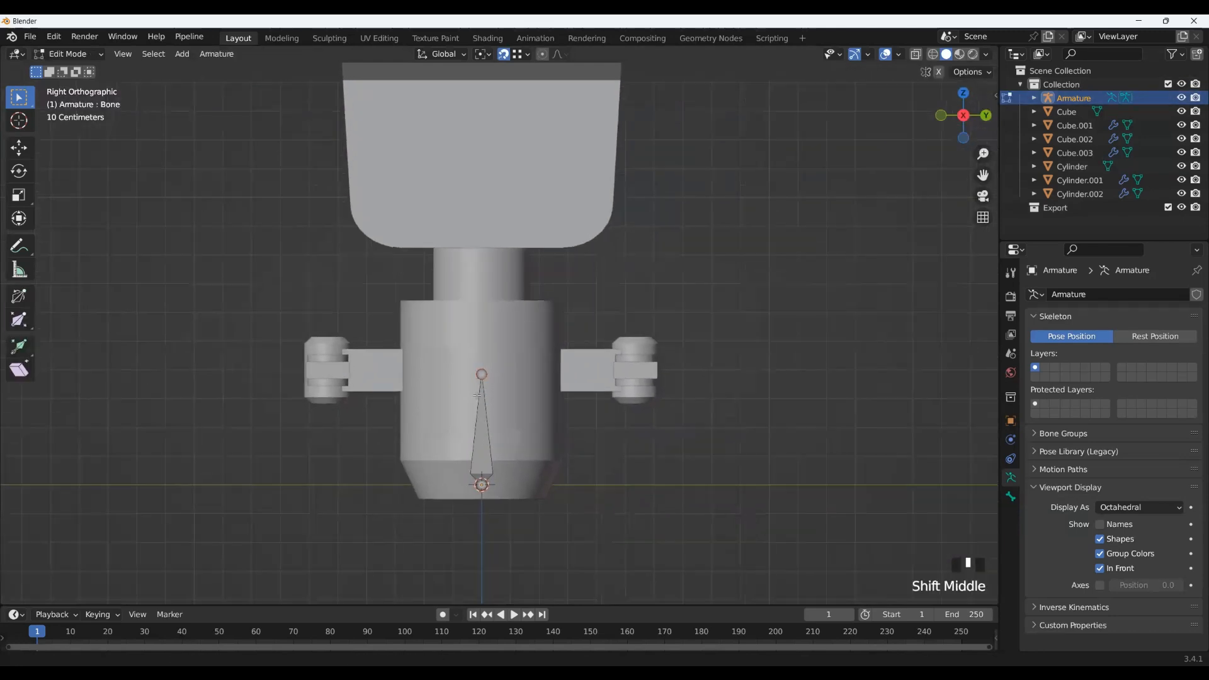
pyautogui.scroll(1, 471, 331)
pyautogui.keyDown('shift'); pyautogui.moveTo(466, 335); pyautogui.dragTo(486, 348, button='middle'); pyautogui.keyUp('shift')
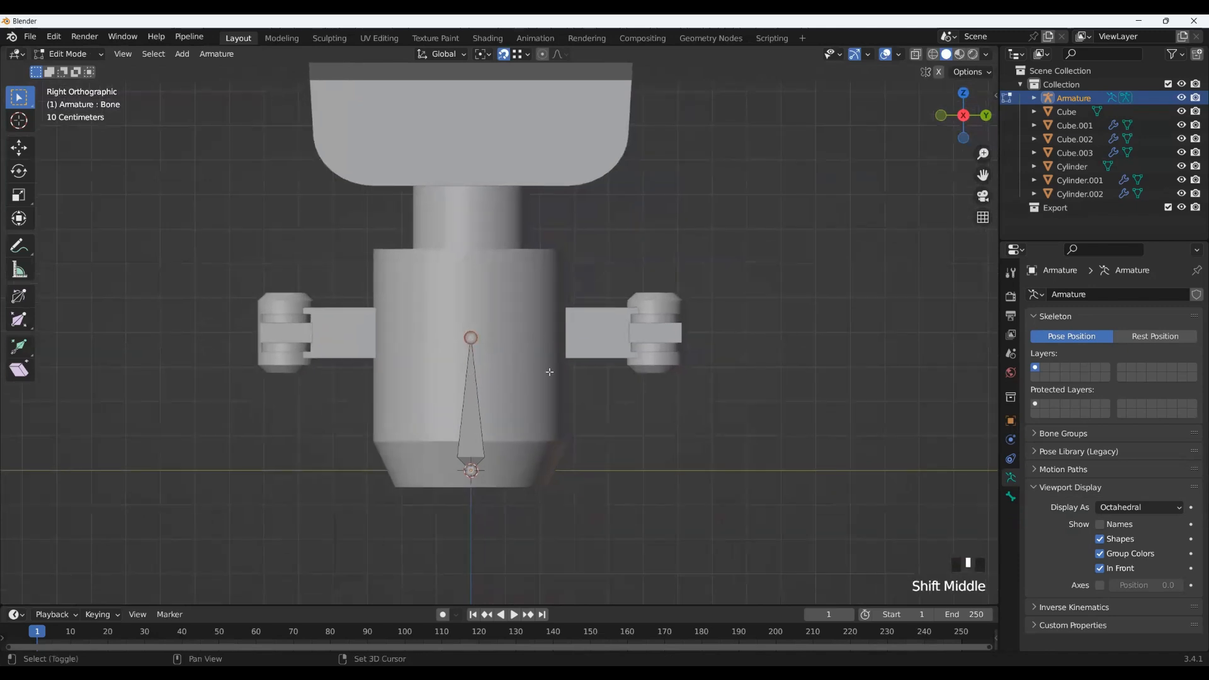
pyautogui.keyDown('shift'); pyautogui.moveTo(549, 372); pyautogui.dragTo(566, 399, button='middle'); pyautogui.keyUp('shift')
pyautogui.scroll(2, 545, 390)
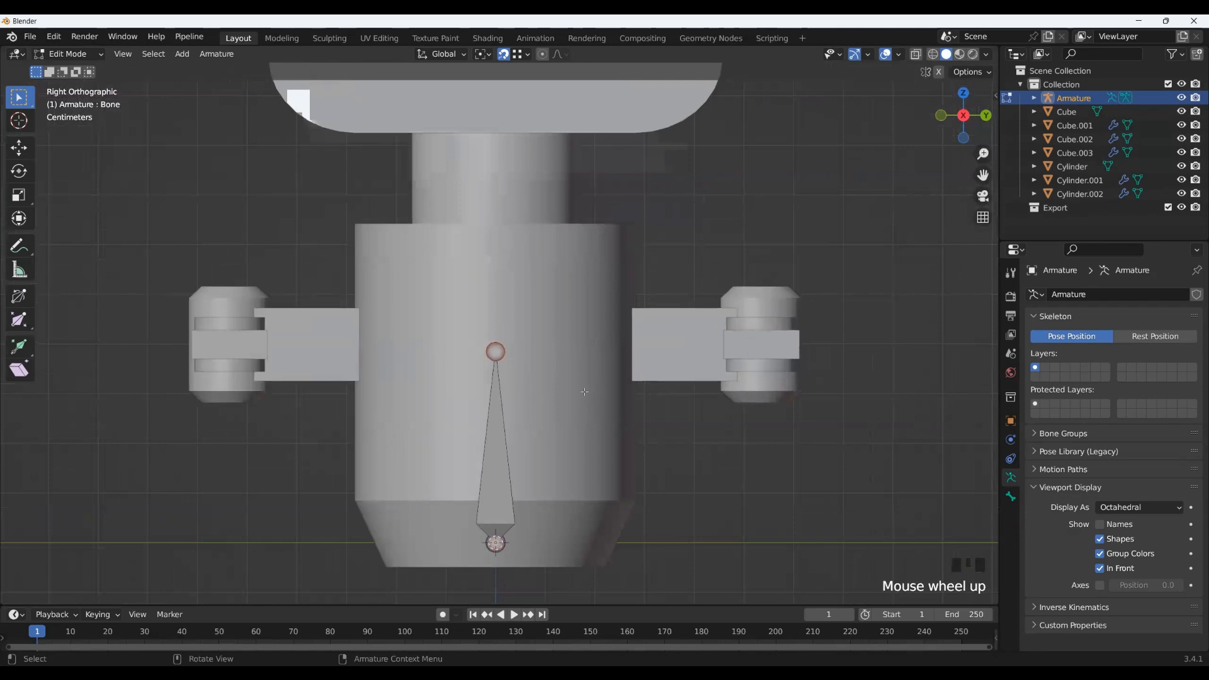
pyautogui.press('e')
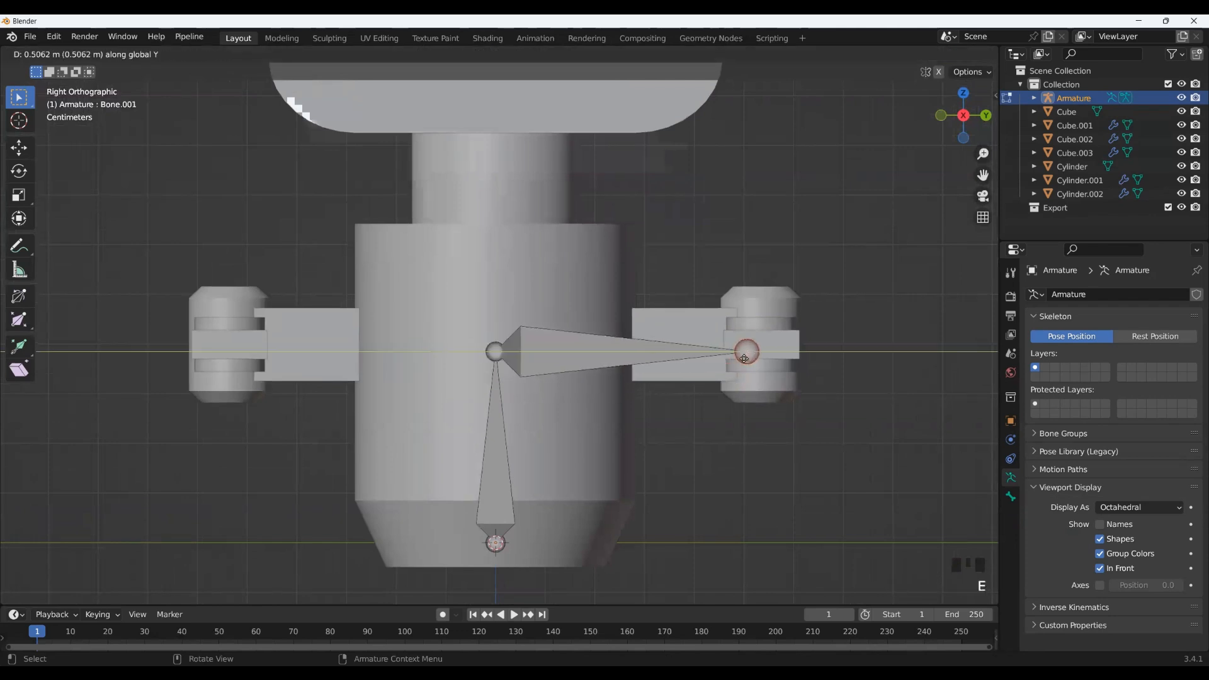
pyautogui.click(757, 356)
# Step: Leave Edit Mode and snap the 3D cursor to the shoulder cylinder at the end of the extruded bone
pyautogui.scroll(-2, 757, 357)
pyautogui.moveTo(757, 356); pyautogui.dragTo(688, 436, button='middle')
pyautogui.scroll(-7, 488, 489)
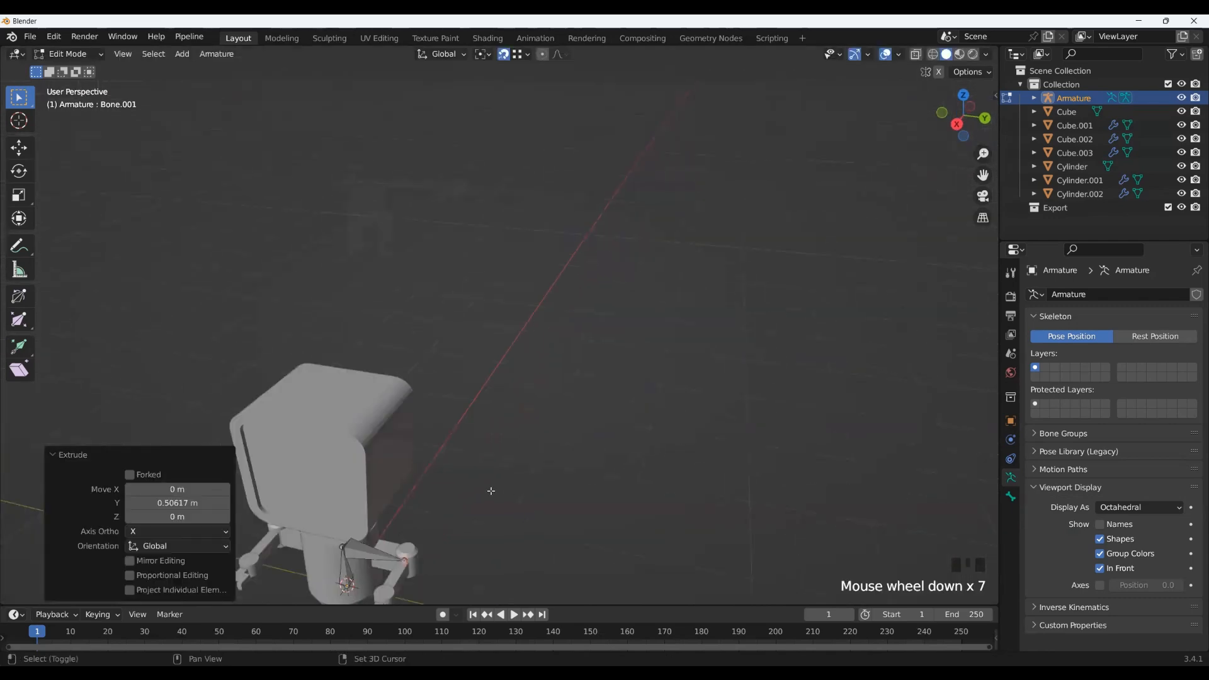
pyautogui.scroll(3, 548, 361)
pyautogui.moveTo(548, 361); pyautogui.dragTo(526, 345, button='middle')
pyautogui.press('Tab')
pyautogui.click(557, 291)
pyautogui.hotkey('shift', 's')
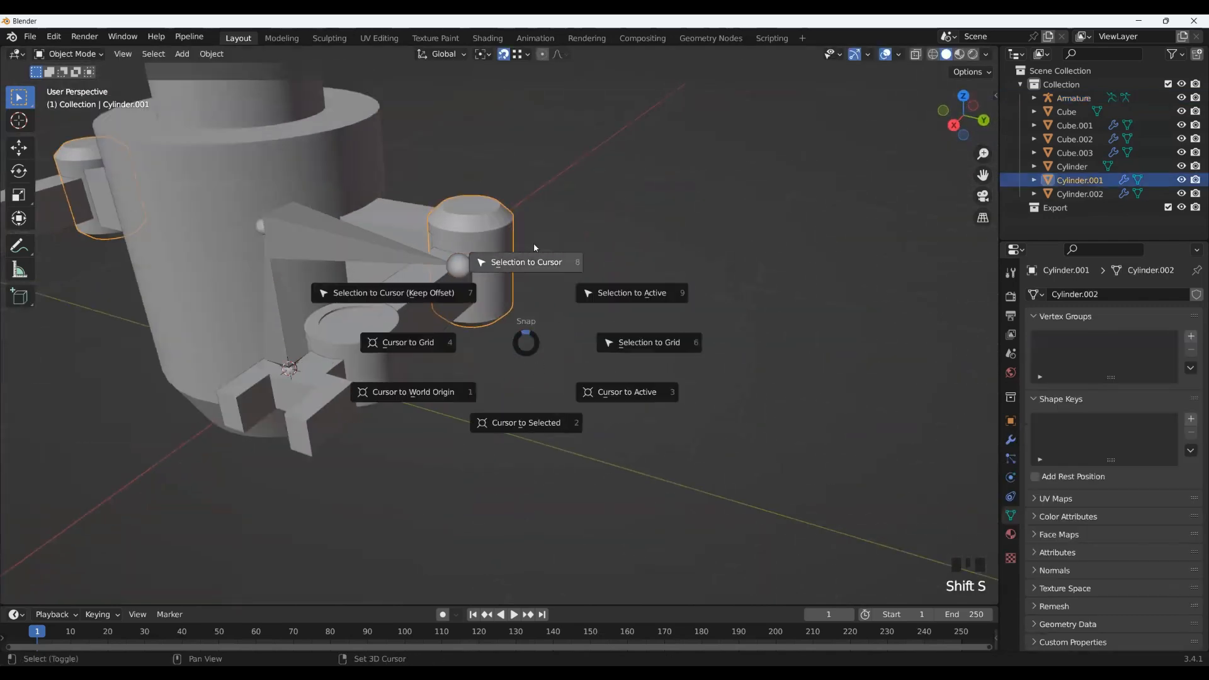
pyautogui.click(536, 424)
# Step: Reopen the armature in Edit Mode and frame the arm bone in the right orthographic view
pyautogui.moveTo(536, 424); pyautogui.dragTo(507, 305, button='middle')
pyautogui.click(510, 303)
pyautogui.press('Tab')
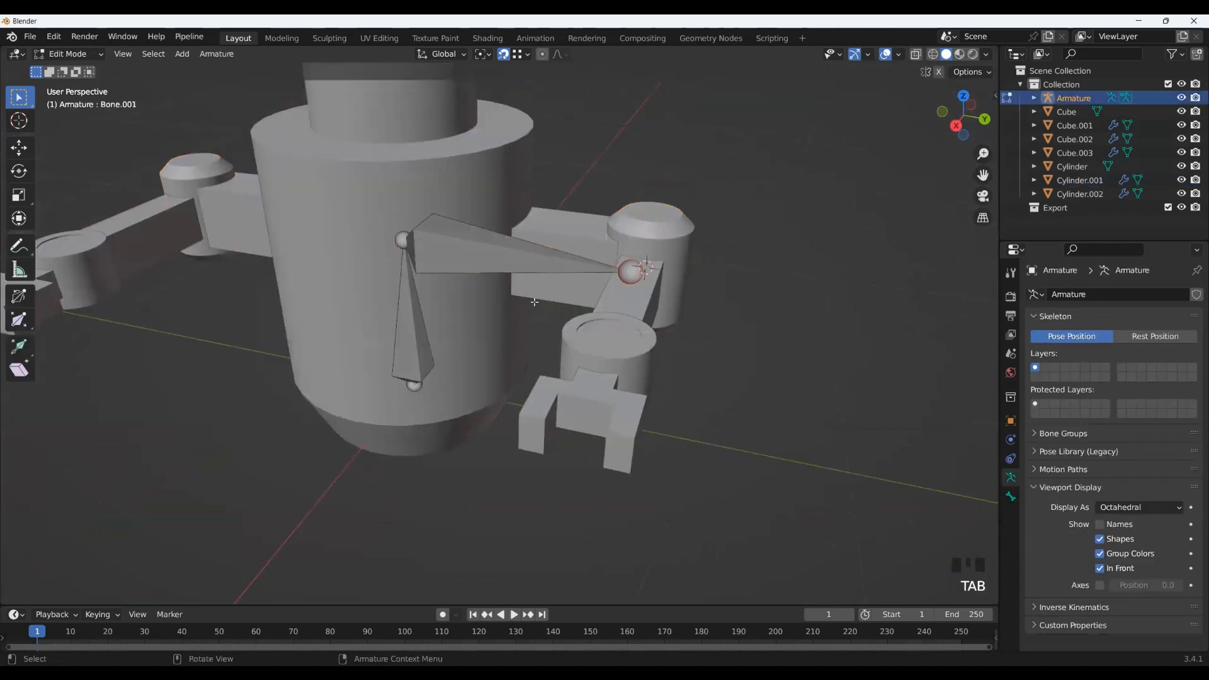
pyautogui.keyDown('shift'); pyautogui.moveTo(623, 289); pyautogui.dragTo(635, 450, button='middle'); pyautogui.keyUp('shift')
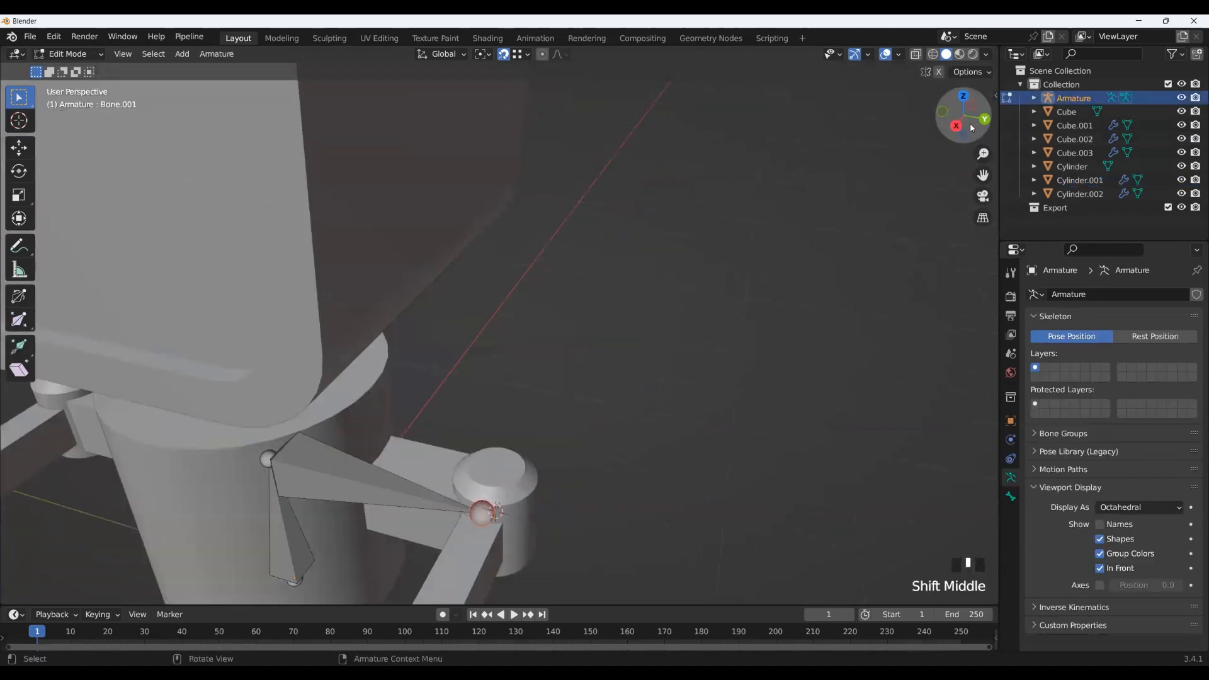
pyautogui.click(957, 126)
pyautogui.scroll(4, 643, 126)
pyautogui.keyDown('shift'); pyautogui.moveTo(644, 126); pyautogui.dragTo(638, 366, button='middle'); pyautogui.keyUp('shift')
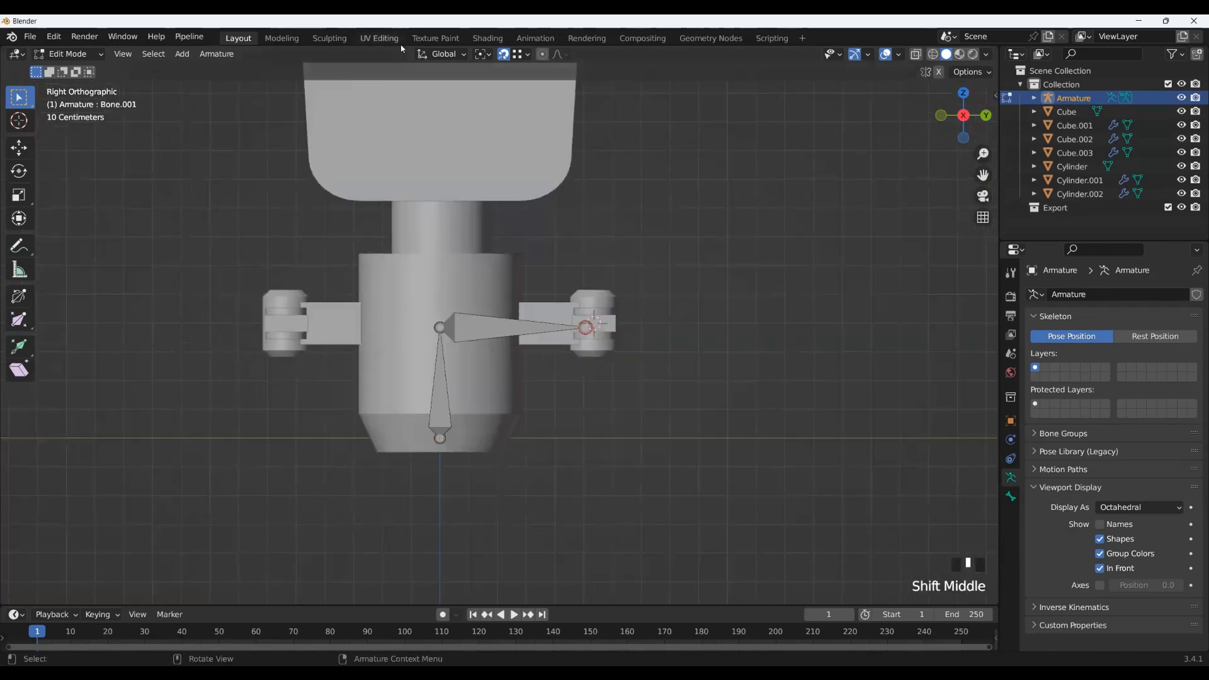
pyautogui.scroll(4, 655, 352)
pyautogui.keyDown('shift'); pyautogui.moveTo(535, 345); pyautogui.dragTo(524, 334, button='middle'); pyautogui.keyUp('shift')
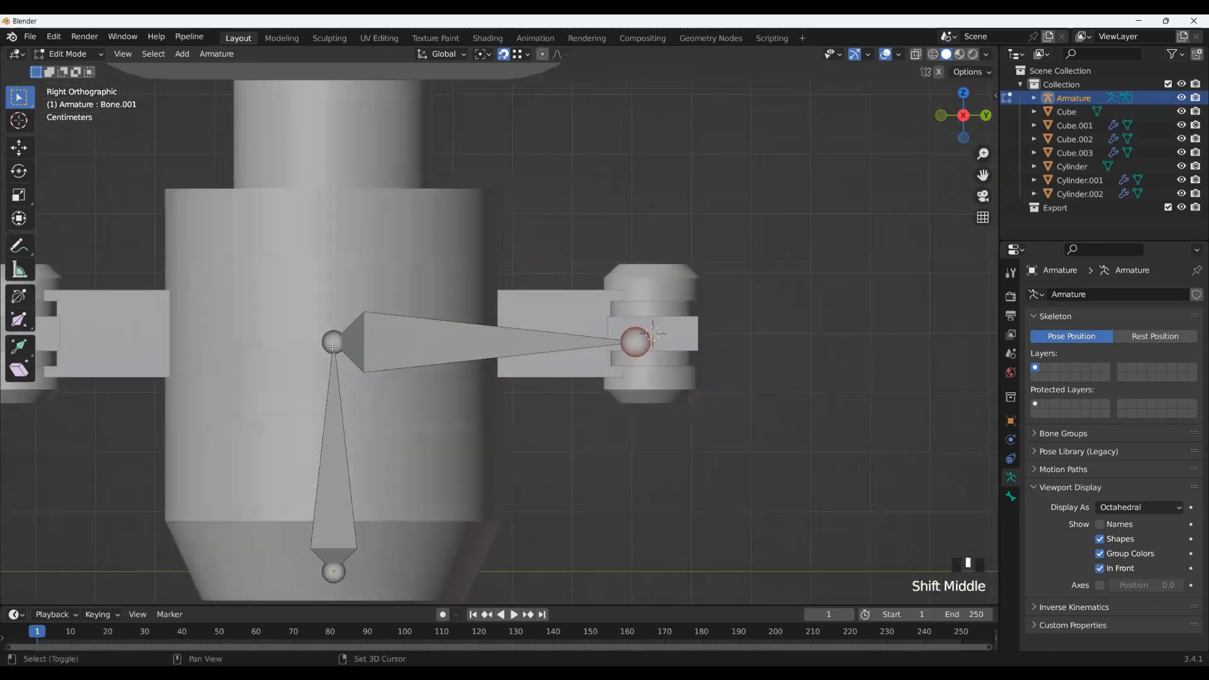
pyautogui.keyDown('shift'); pyautogui.click(524, 335); pyautogui.keyUp('shift')
pyautogui.hotkey('shift', 's')
pyautogui.click(677, 270)
pyautogui.hotkey('ctrl', 'z')
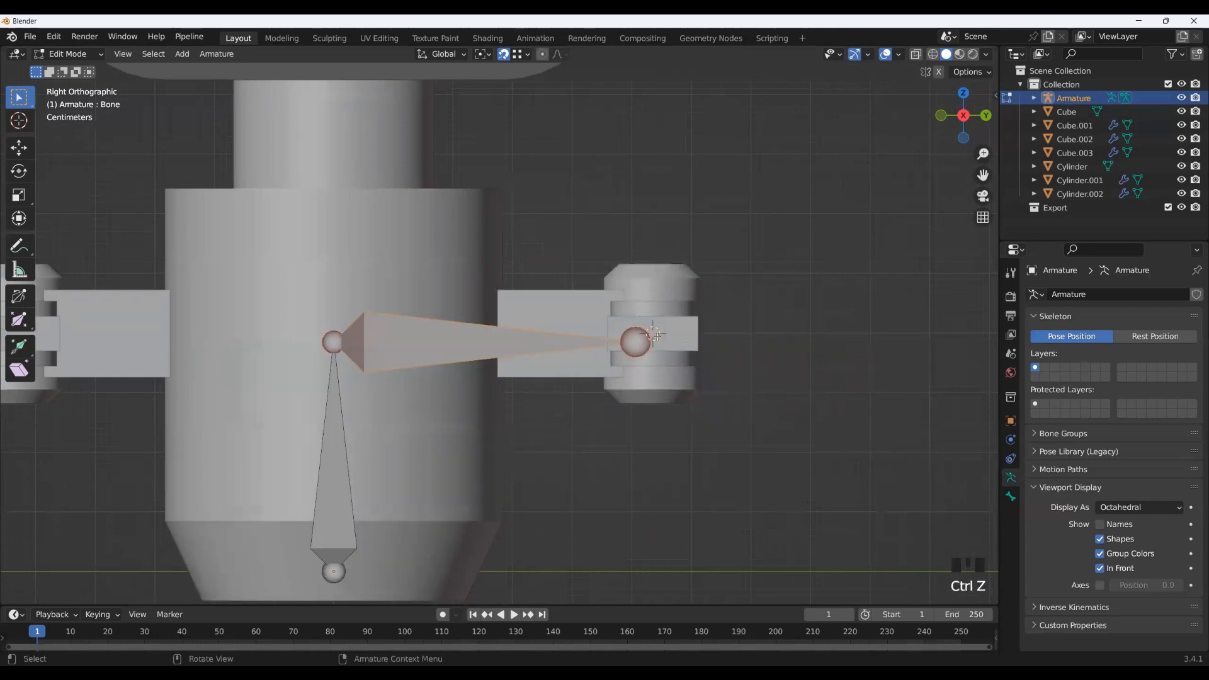
# Step: Snap the arm bone's tip to the 3D cursor and raise the joint inside the body about 0.008 m along Z
pyautogui.hotkey('shift', 's')
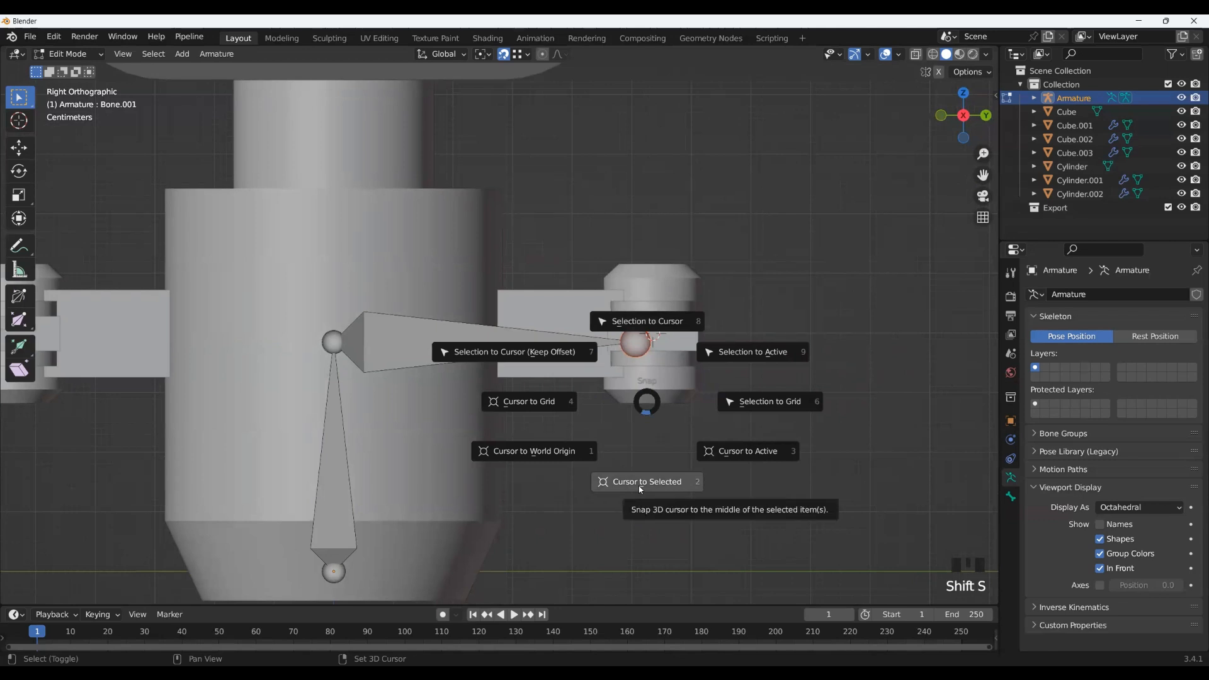
pyautogui.click(646, 321)
pyautogui.keyDown('shift'); pyautogui.moveTo(386, 365); pyautogui.dragTo(449, 384, button='middle'); pyautogui.keyUp('shift')
pyautogui.click(631, 358)
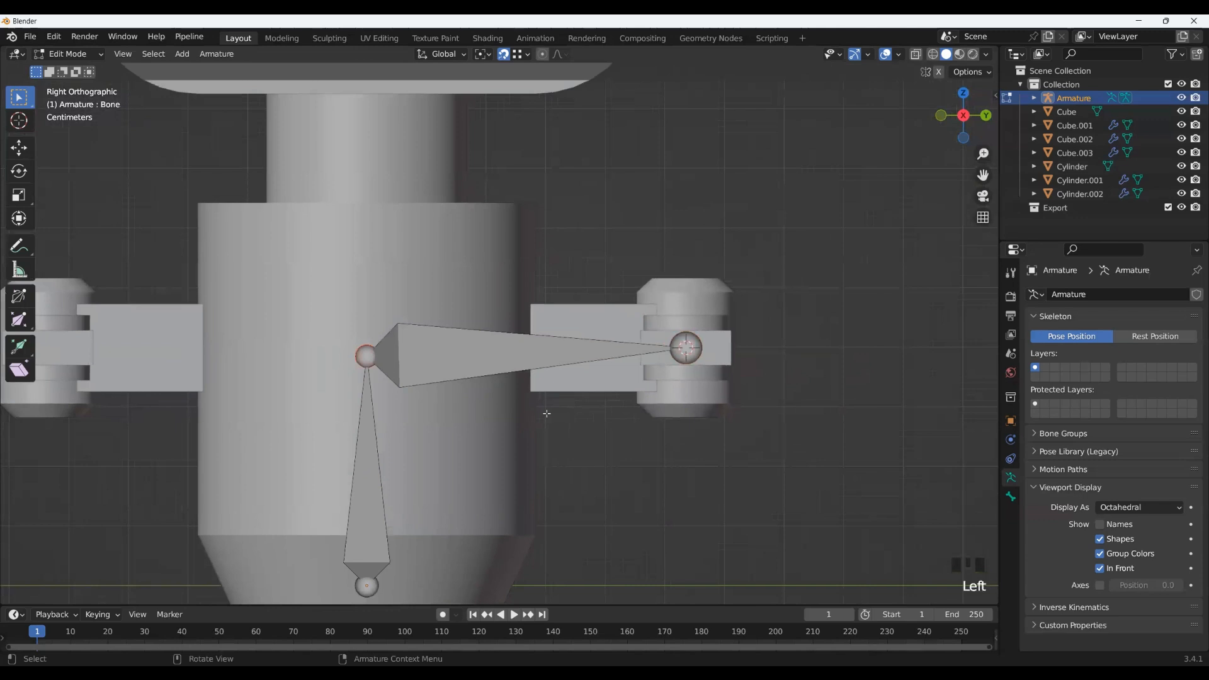
pyautogui.press('g')
pyautogui.press('z')
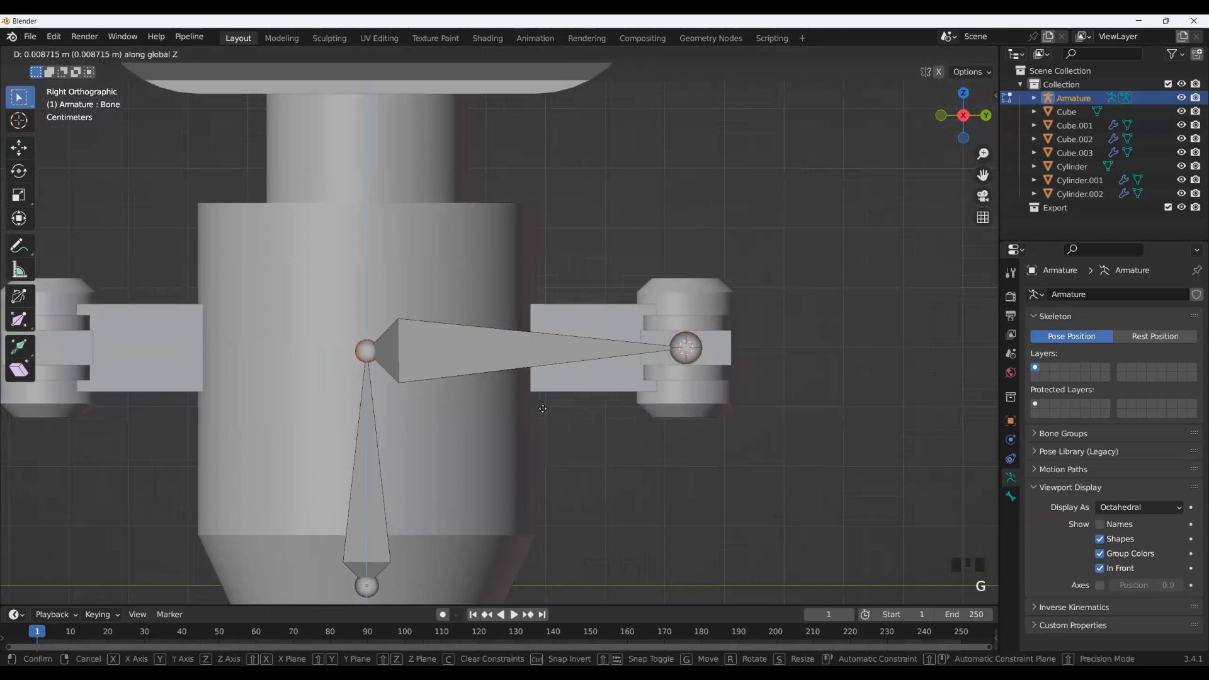
pyautogui.click(543, 408)
# Step: Extrude a bone about 0.432 m up along Z from the body joint to the base of the head
pyautogui.keyDown('shift'); pyautogui.moveTo(543, 408); pyautogui.dragTo(576, 430, button='middle'); pyautogui.keyUp('shift')
pyautogui.scroll(-2, 436, 345)
pyautogui.keyDown('shift'); pyautogui.moveTo(436, 346); pyautogui.dragTo(490, 397, button='middle'); pyautogui.keyUp('shift')
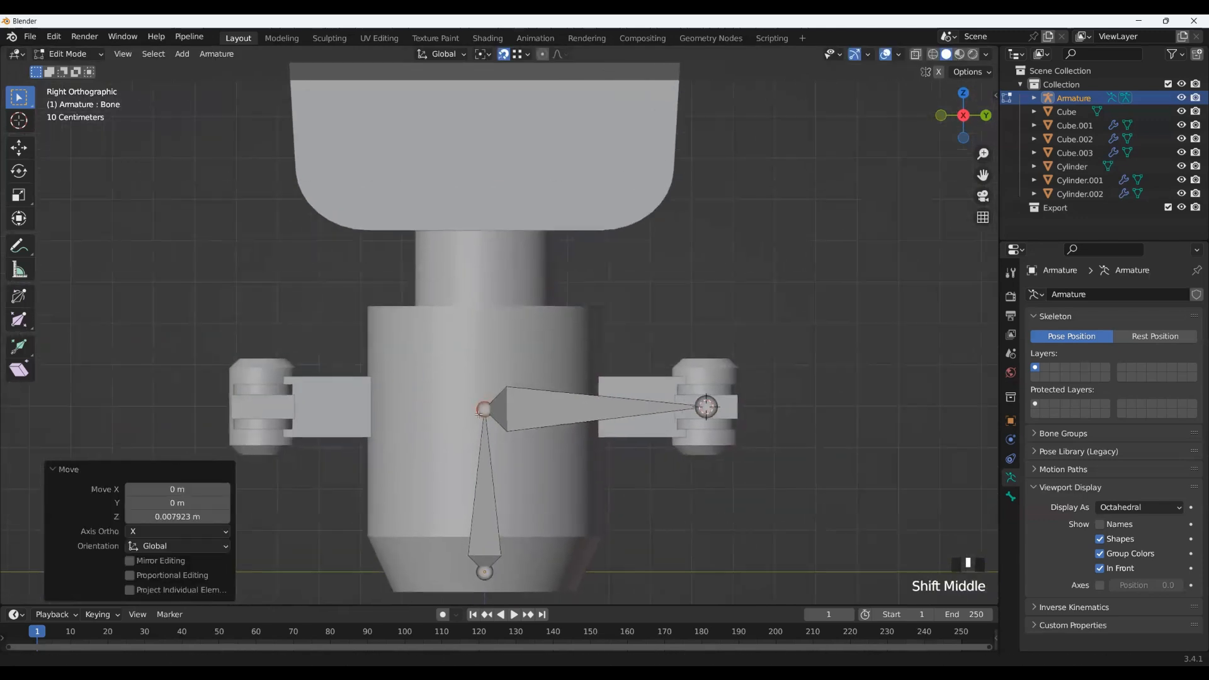
pyautogui.press('e')
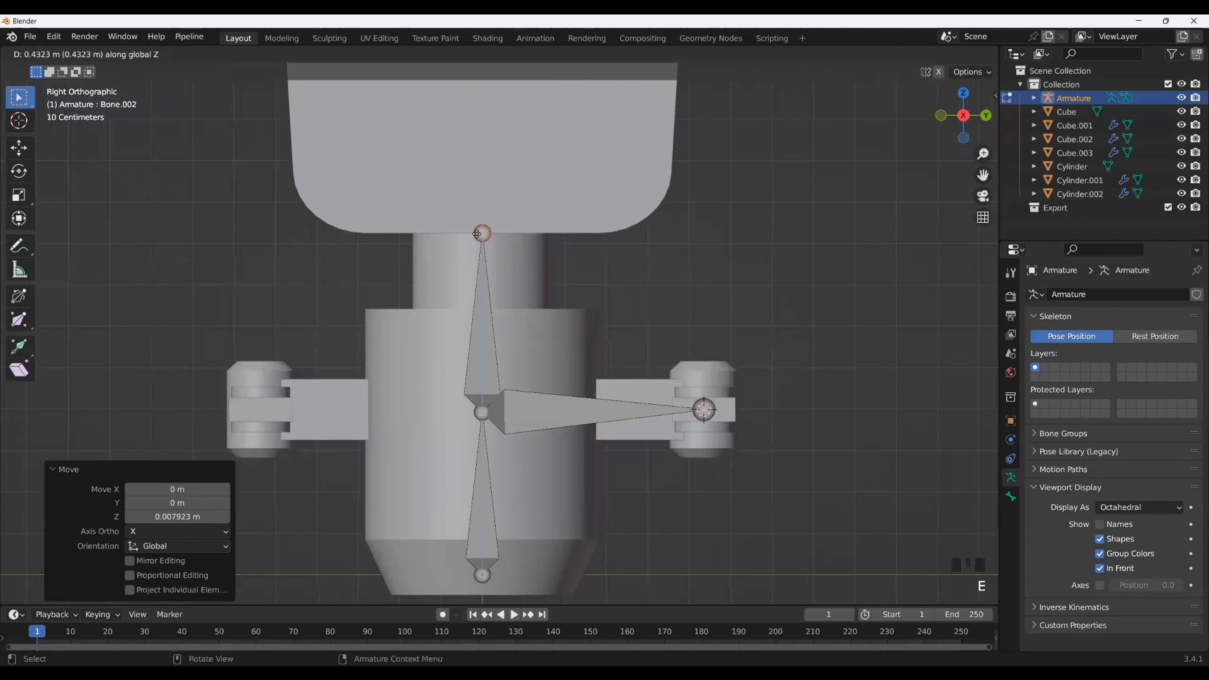
pyautogui.click(475, 240)
# Step: Extrude a head bone upward from the neck joint into the middle of the head
pyautogui.keyDown('shift'); pyautogui.moveTo(475, 241); pyautogui.dragTo(478, 291, button='middle'); pyautogui.keyUp('shift')
pyautogui.scroll(-1, 478, 291)
pyautogui.press('e')
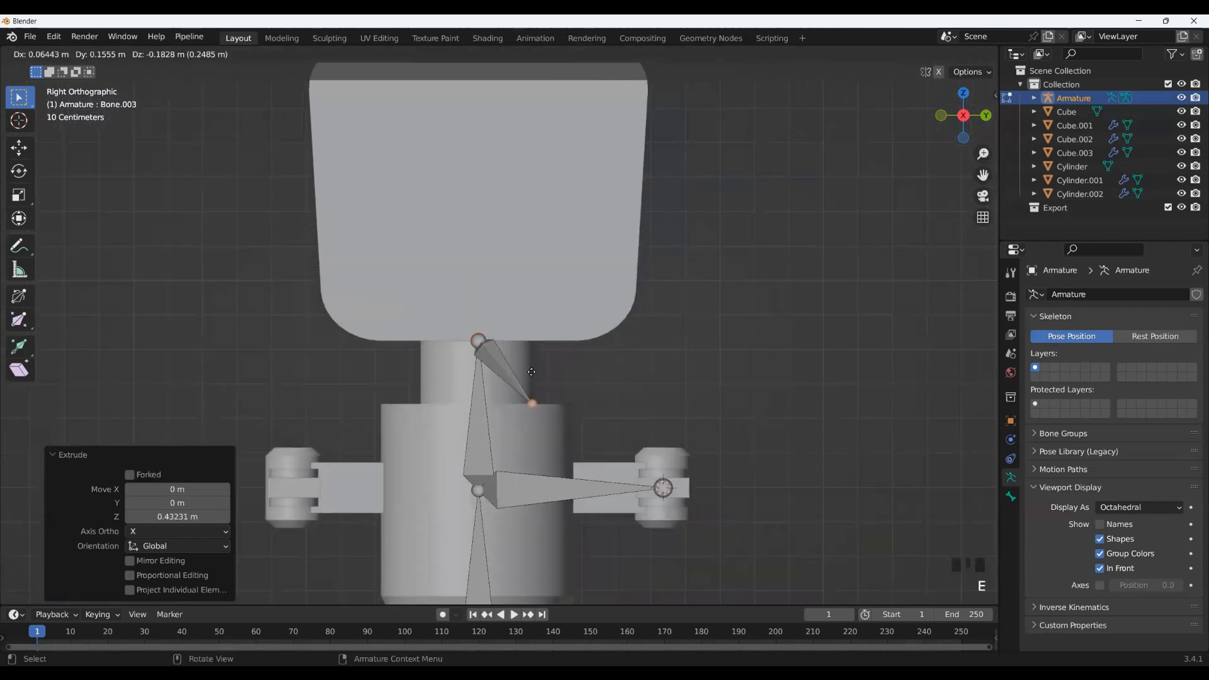
pyautogui.click(530, 196)
# Step: Delete the connecting bone between the body joint and the head bone
pyautogui.click(493, 440)
pyautogui.keyDown('shift'); pyautogui.moveTo(493, 440); pyautogui.dragTo(564, 378, button='middle'); pyautogui.keyUp('shift')
pyautogui.press('Delete')
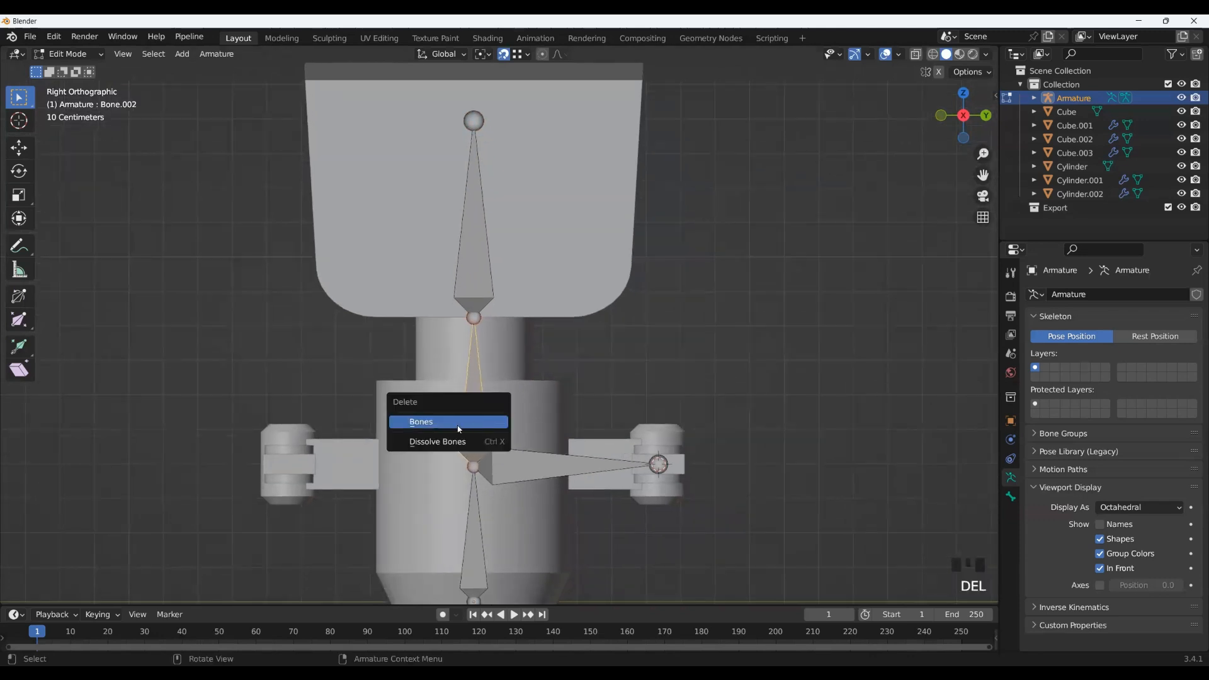
pyautogui.click(458, 428)
# Step: Examine the head bone's link to the body joint and the arm bone from several angles
pyautogui.scroll(-5, 579, 378)
pyautogui.scroll(1, 580, 379)
pyautogui.scroll(-3, 529, 315)
pyautogui.moveTo(469, 226); pyautogui.dragTo(458, 250, button='middle')
pyautogui.scroll(3, 439, 288)
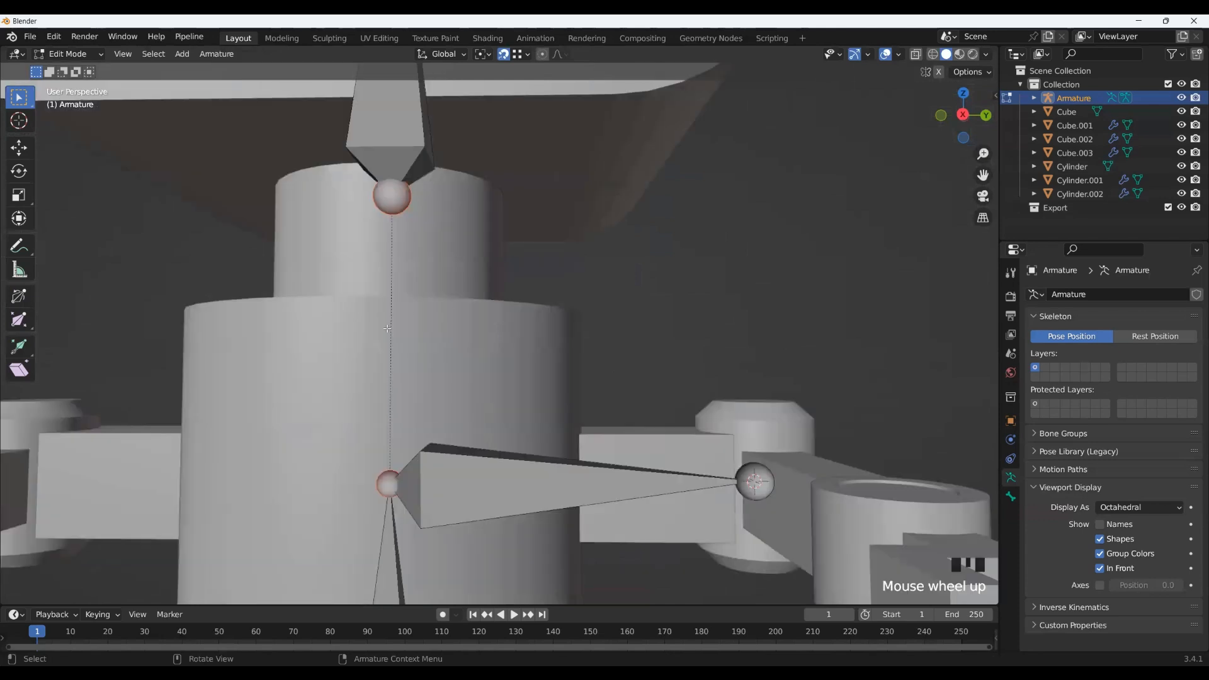
pyautogui.scroll(-2, 402, 267)
pyautogui.click(447, 220)
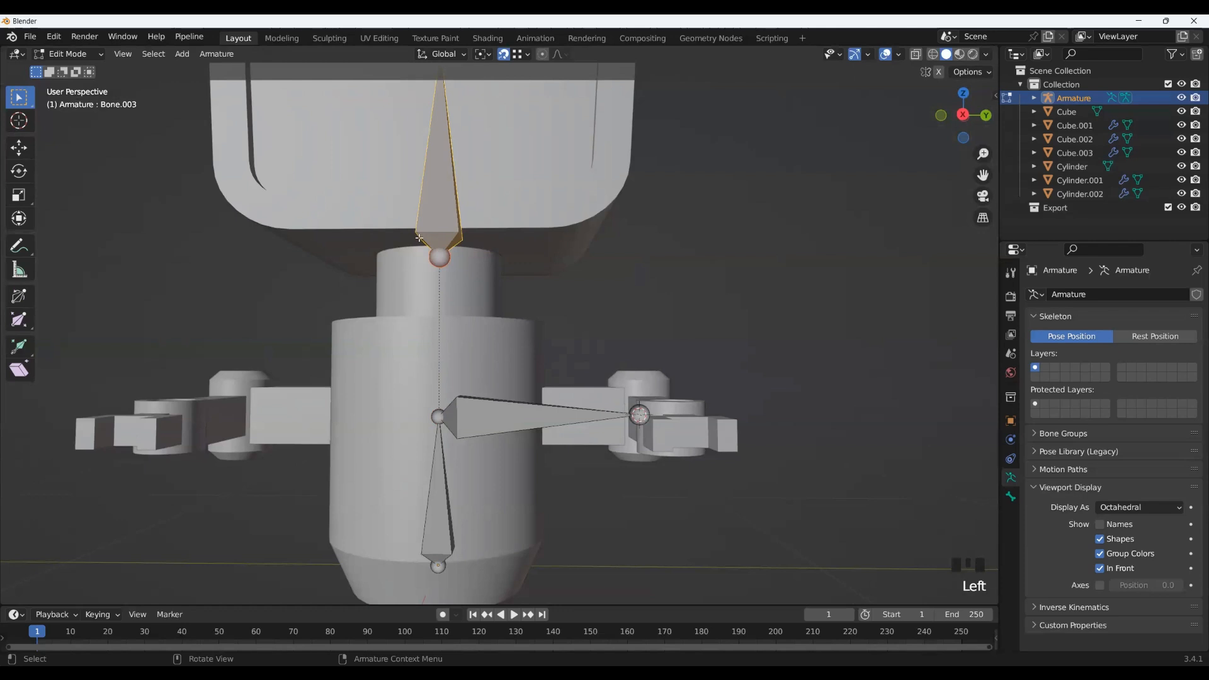
pyautogui.scroll(-3, 399, 221)
pyautogui.moveTo(606, 418); pyautogui.dragTo(490, 405, button='middle')
pyautogui.scroll(3, 480, 378)
pyautogui.click(487, 375)
pyautogui.scroll(-1, 508, 378)
pyautogui.scroll(-1, 508, 377)
# Step: Snap the 3D cursor to the wrist cylinder of the same arm in the back orthographic view
pyautogui.click(949, 128)
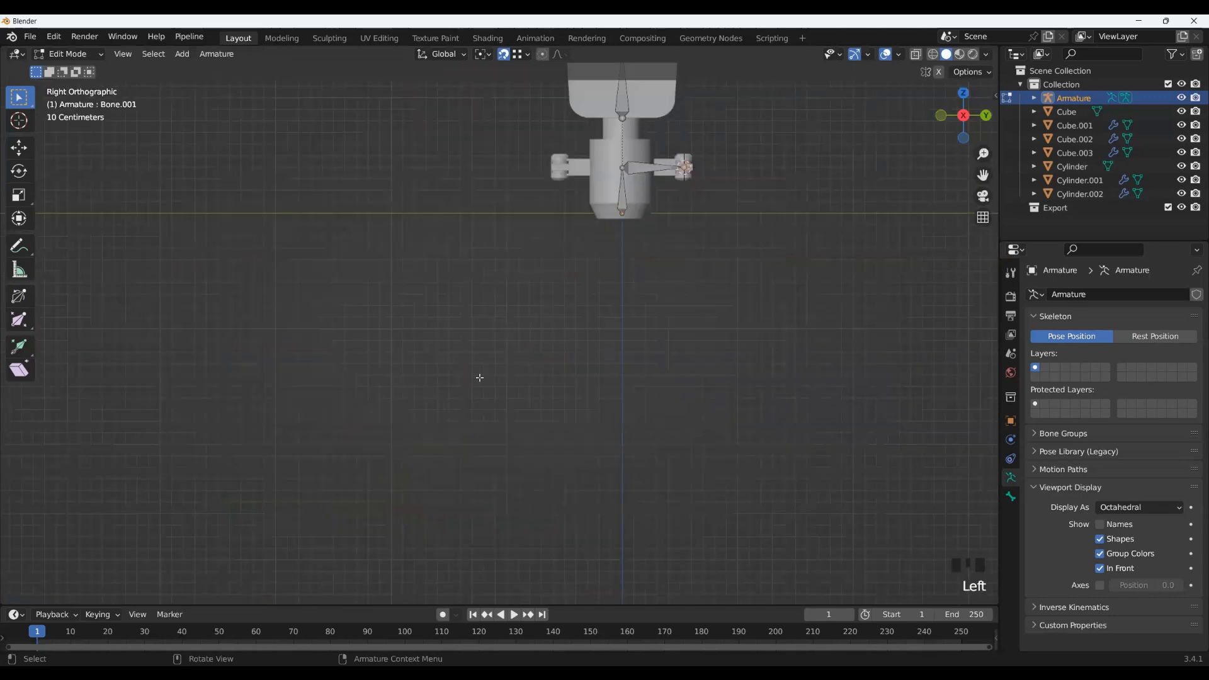
pyautogui.scroll(2, 481, 375)
pyautogui.keyDown('shift'); pyautogui.moveTo(796, 272); pyautogui.dragTo(764, 321, button='middle'); pyautogui.keyUp('shift')
pyautogui.click(985, 117)
pyautogui.keyDown('shift'); pyautogui.moveTo(542, 335); pyautogui.dragTo(445, 396, button='middle'); pyautogui.keyUp('shift')
pyautogui.scroll(3, 403, 378)
pyautogui.press('Tab')
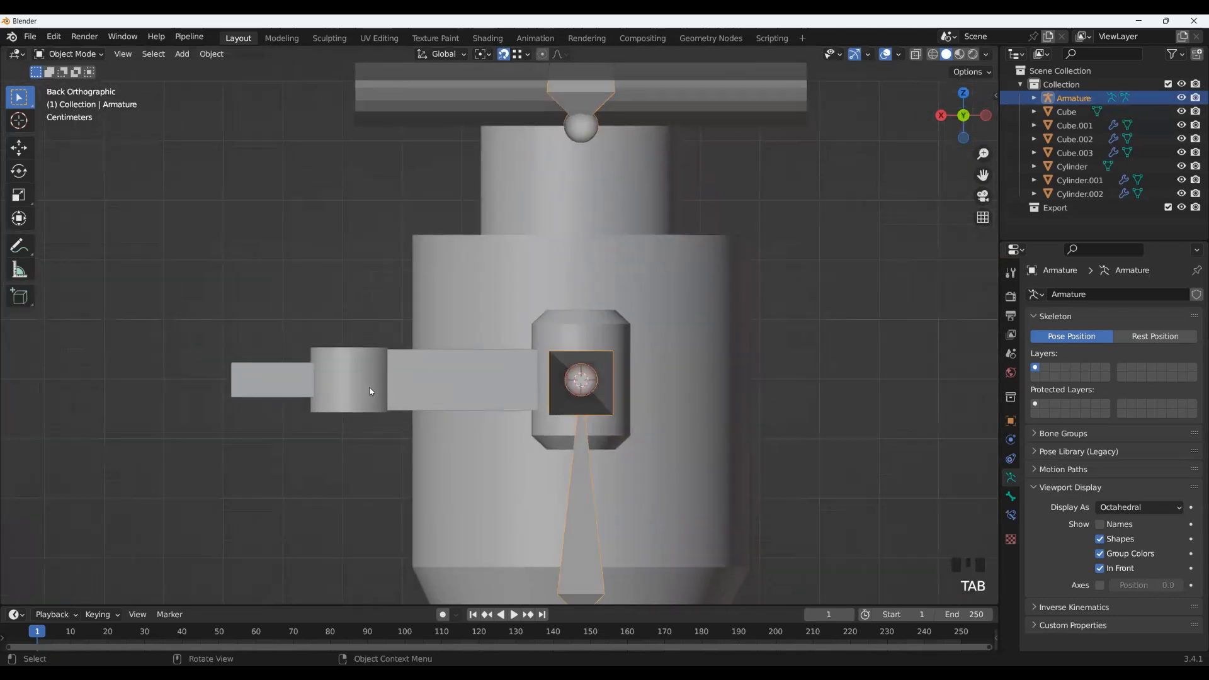
pyautogui.click(382, 403)
pyautogui.scroll(1, 362, 397)
pyautogui.hotkey('shift', 's')
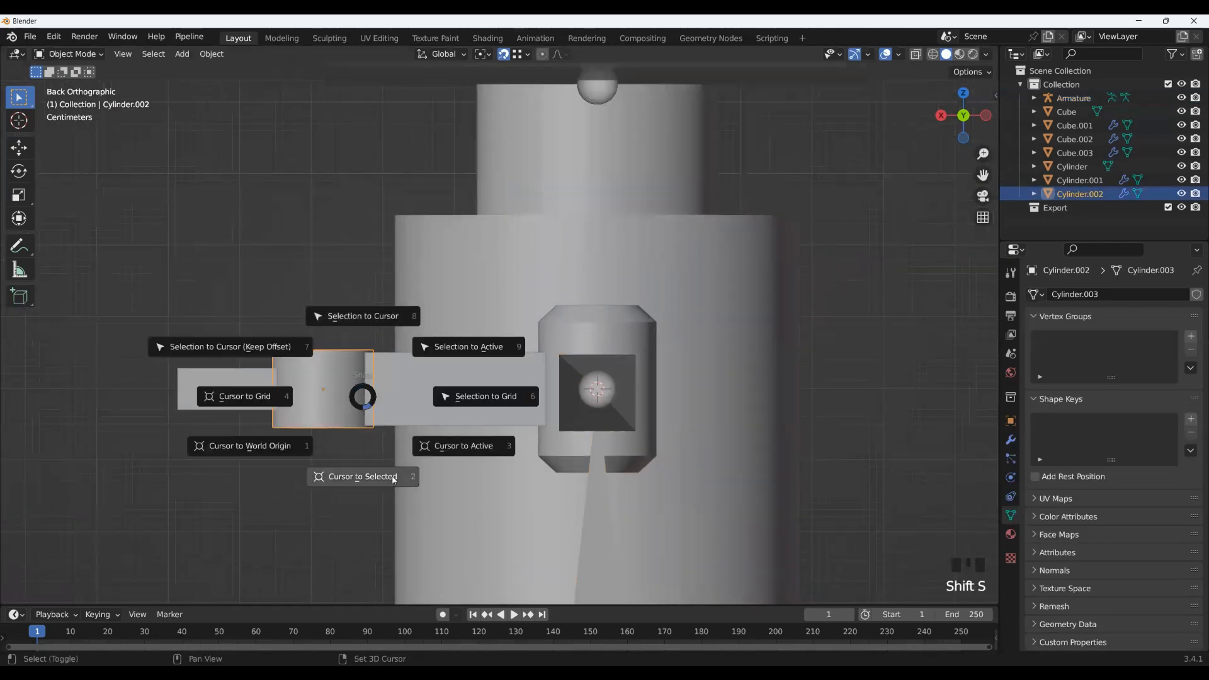
pyautogui.click(365, 488)
# Step: Reopen the armature in Edit Mode and select the arm bone's tip at the shoulder pivot in the back view
pyautogui.keyDown('shift'); pyautogui.moveTo(364, 488); pyautogui.dragTo(338, 460, button='middle'); pyautogui.keyUp('shift')
pyautogui.click(569, 364)
pyautogui.press('Tab')
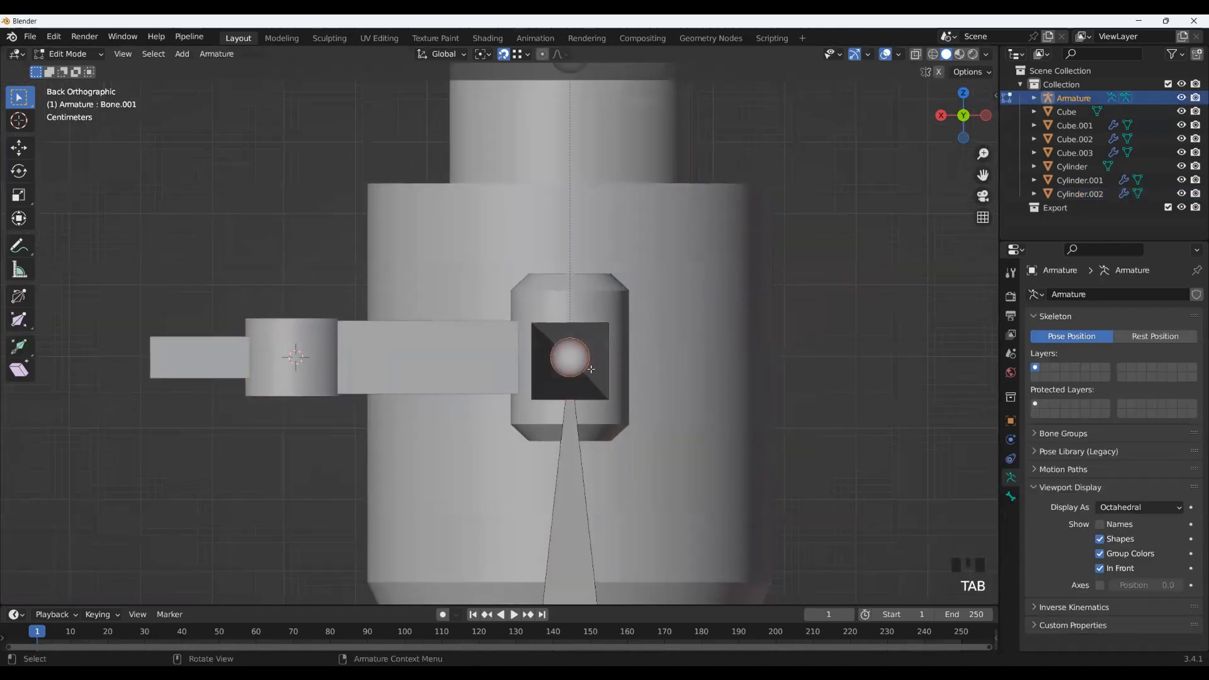
pyautogui.click(559, 355)
pyautogui.doubleClick(568, 358)
pyautogui.click(568, 358)
pyautogui.scroll(-2, 568, 358)
pyautogui.moveTo(568, 358); pyautogui.dragTo(700, 422, button='middle')
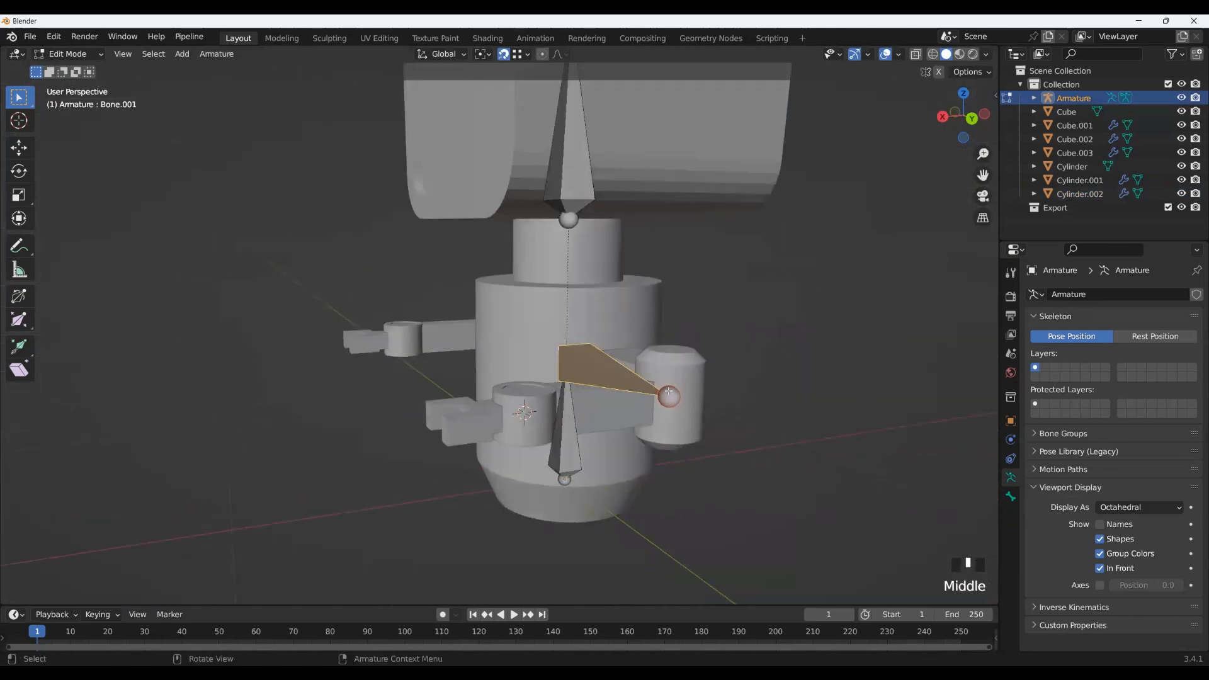
pyautogui.click(701, 422)
pyautogui.click(968, 117)
pyautogui.scroll(4, 514, 389)
pyautogui.keyDown('shift'); pyautogui.moveTo(514, 389); pyautogui.dragTo(690, 415, button='middle'); pyautogui.keyUp('shift')
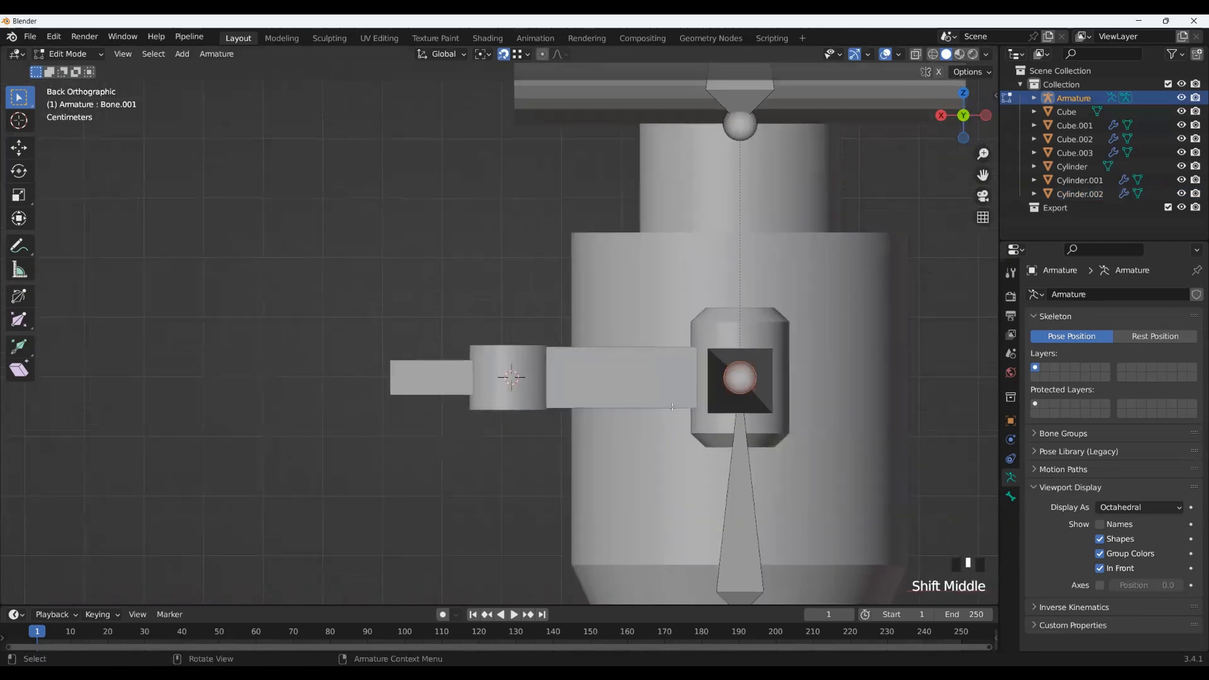
# Step: Extrude a forearm bone about 0.336 m along X from the shoulder pivot and snap its tip to the 3D cursor
pyautogui.scroll(2, 690, 415)
pyautogui.press('e')
pyautogui.press('x')
pyautogui.click(539, 420)
pyautogui.hotkey('shift', 's')
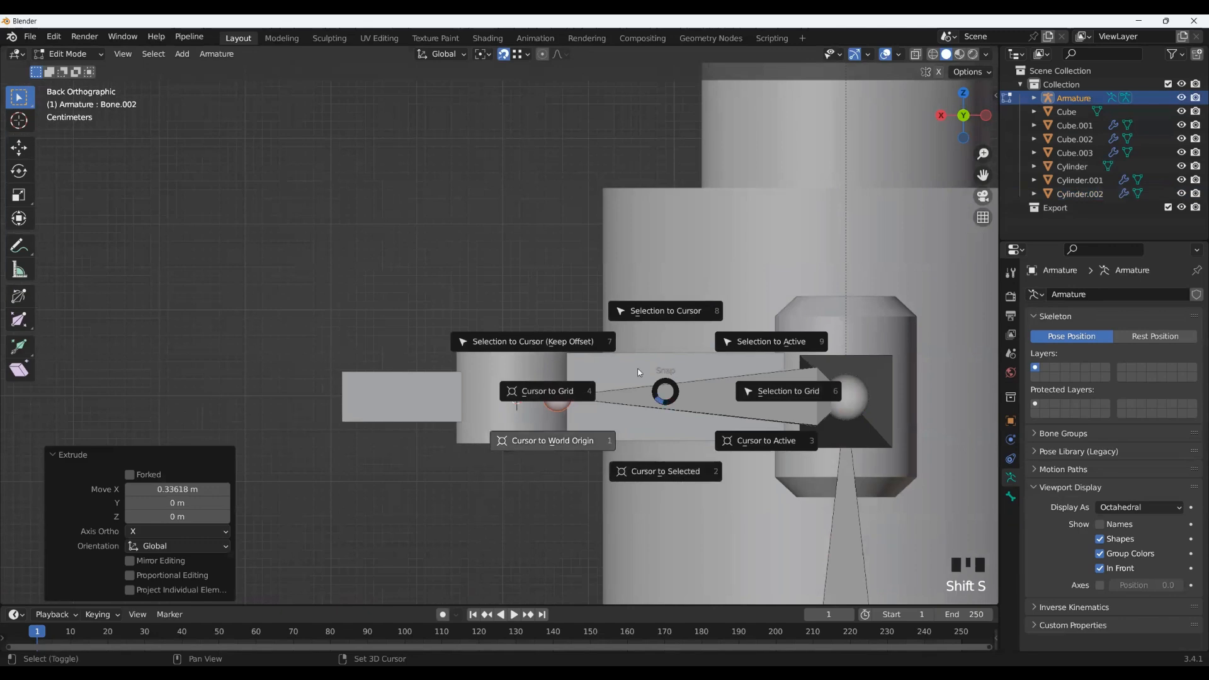
pyautogui.click(656, 309)
# Step: Extrude a hand bone along X from the wrist joint into the gripper and return to Object Mode
pyautogui.moveTo(525, 310); pyautogui.dragTo(554, 320, button='middle')
pyautogui.keyDown('shift'); pyautogui.moveTo(546, 503); pyautogui.dragTo(517, 409, button='middle'); pyautogui.keyUp('shift')
pyautogui.scroll(3, 445, 369)
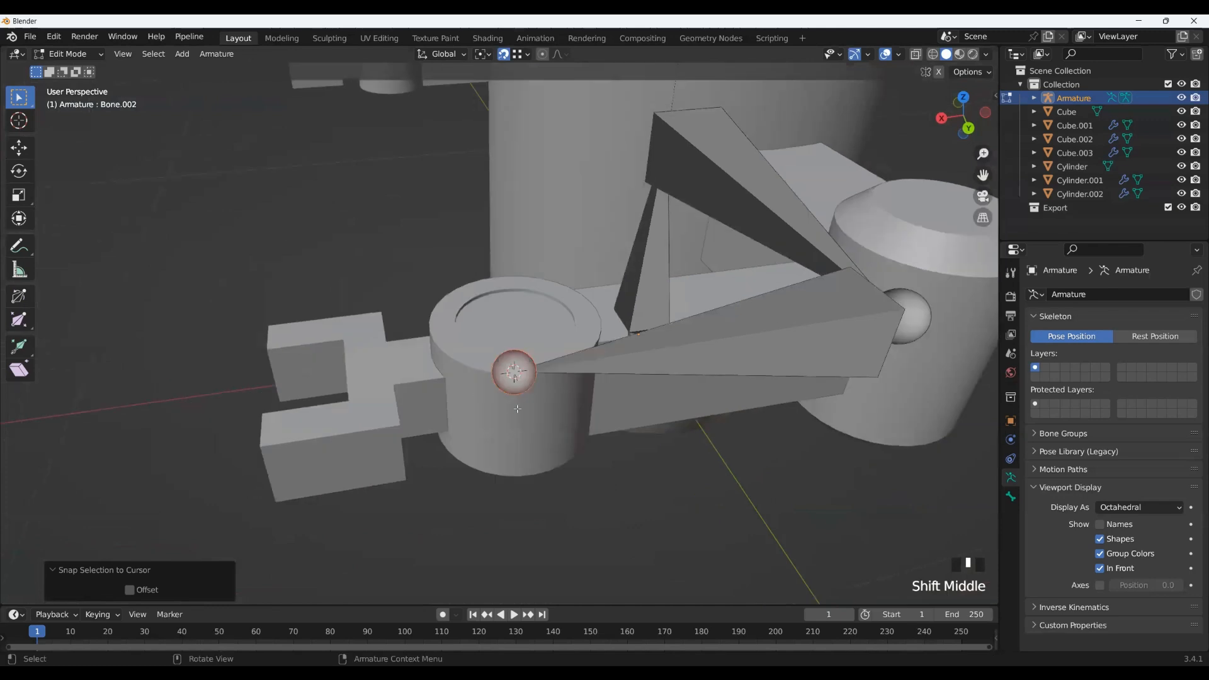
pyautogui.press('e')
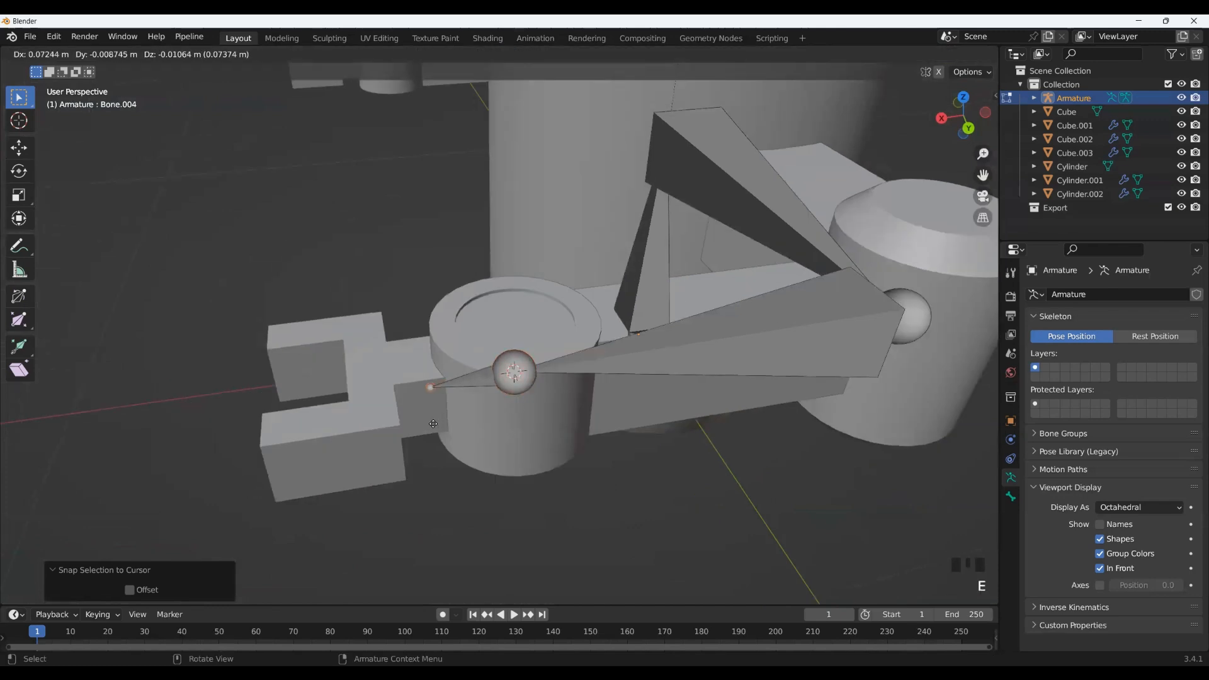
pyautogui.press('x')
pyautogui.click(340, 420)
pyautogui.scroll(-9, 511, 393)
pyautogui.moveTo(516, 392); pyautogui.dragTo(620, 374, button='middle')
pyautogui.press('Tab')
# Step: Rename the armature data to Robot_Armature
pyautogui.keyDown('shift'); pyautogui.moveTo(518, 364); pyautogui.dragTo(484, 526, button='middle'); pyautogui.keyUp('shift')
pyautogui.scroll(-2, 512, 376)
pyautogui.moveTo(518, 409); pyautogui.dragTo(530, 485, button='middle')
pyautogui.moveTo(504, 400); pyautogui.dragTo(513, 434, button='middle')
pyautogui.scroll(3, 496, 379)
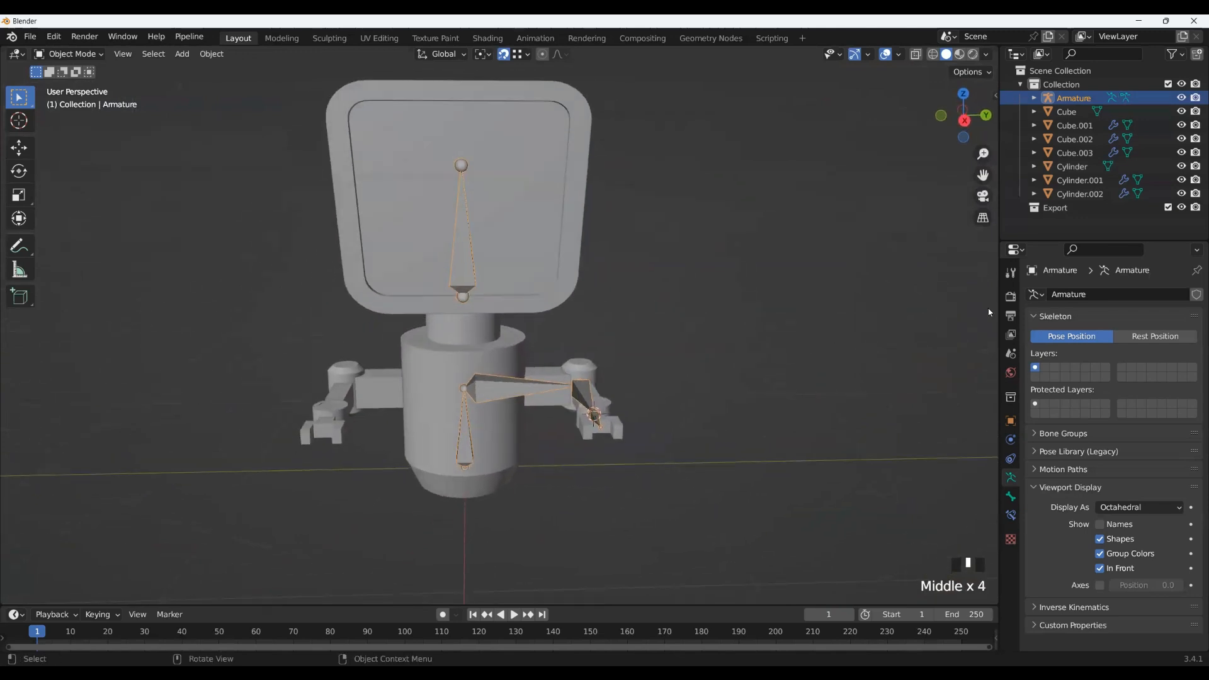
pyautogui.click(1114, 296)
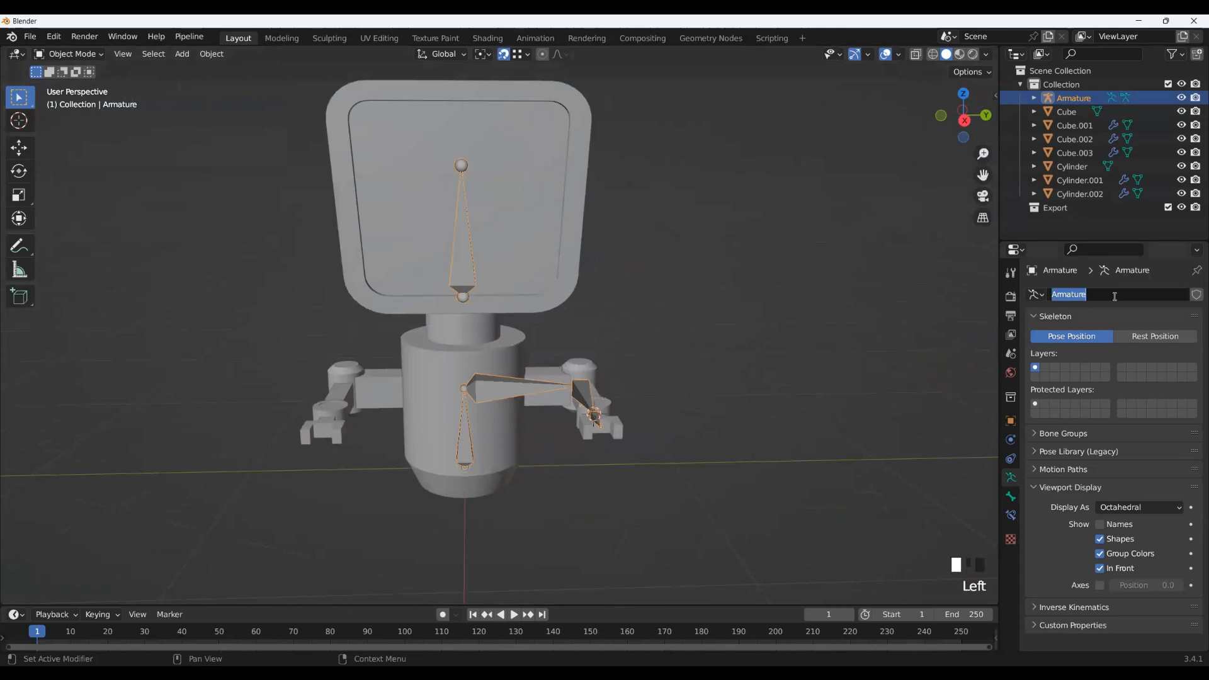
pyautogui.press('Home')
pyautogui.write('Robot')
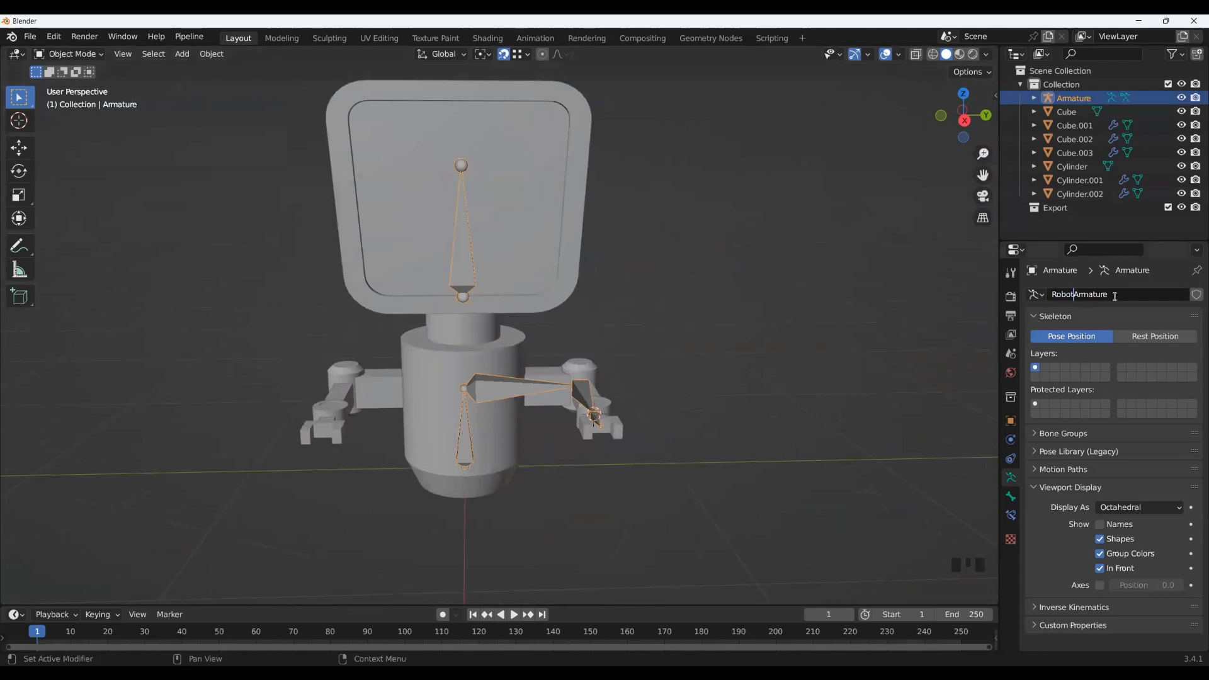
pyautogui.write('_')
pyautogui.press('Return')
# Step: Inspect the head and body bones of the armature in Edit Mode
pyautogui.moveTo(529, 461); pyautogui.dragTo(593, 451, button='middle')
pyautogui.scroll(-3, 540, 341)
pyautogui.press('Tab')
pyautogui.click(456, 241)
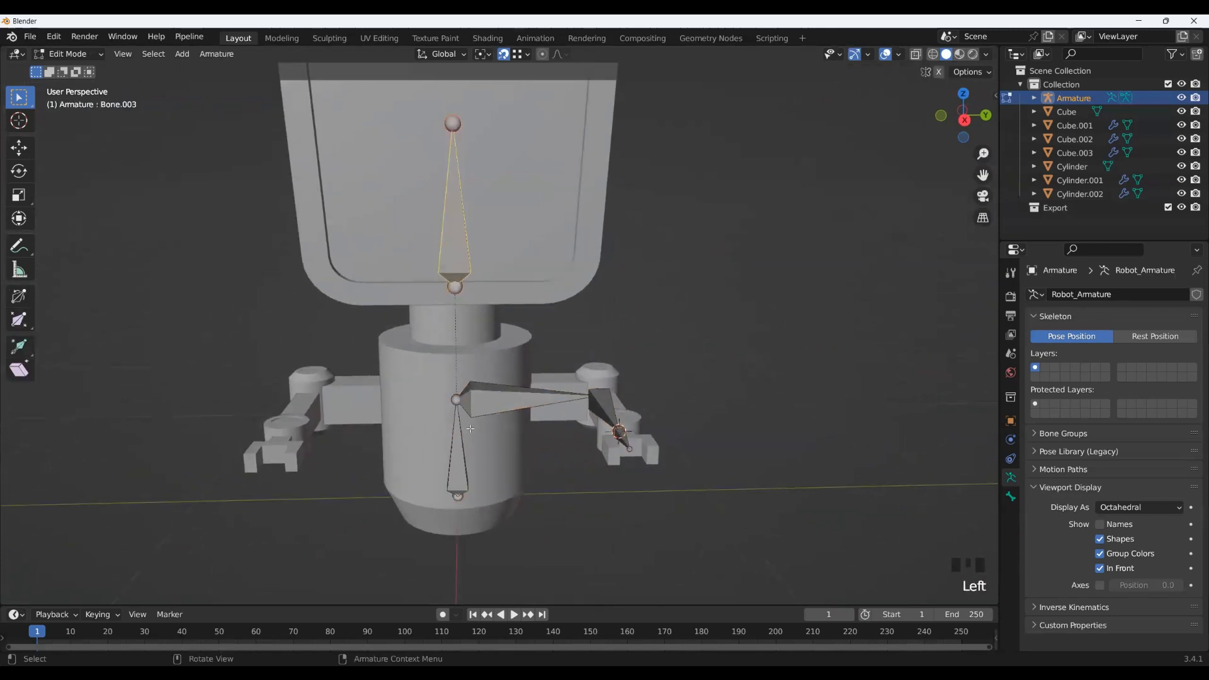
pyautogui.click(450, 452)
pyautogui.scroll(-3, 648, 372)
pyautogui.moveTo(648, 372); pyautogui.dragTo(504, 422, button='middle')
pyautogui.scroll(2, 569, 410)
pyautogui.press('Tab')
pyautogui.scroll(-1, 498, 423)
pyautogui.scroll(2, 492, 423)
pyautogui.press('Tab')
pyautogui.scroll(2, 491, 424)
# Step: Rename the lower torso bone as body
pyautogui.click(466, 446)
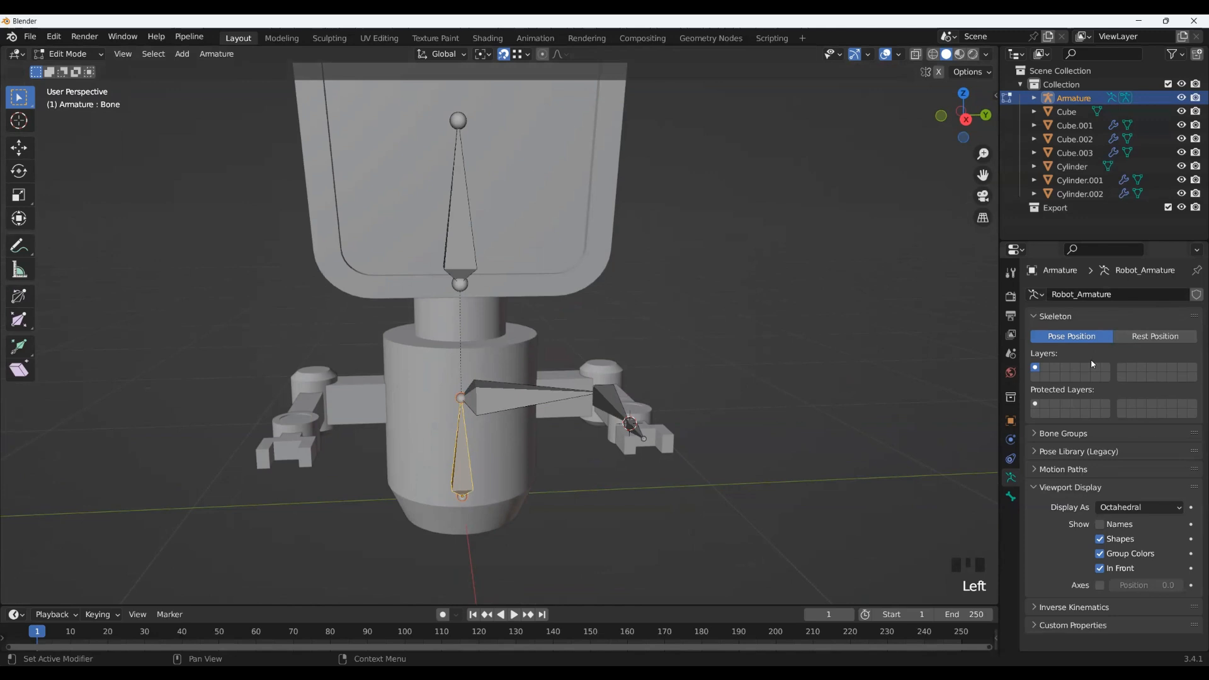
pyautogui.click(1010, 496)
pyautogui.click(1137, 295)
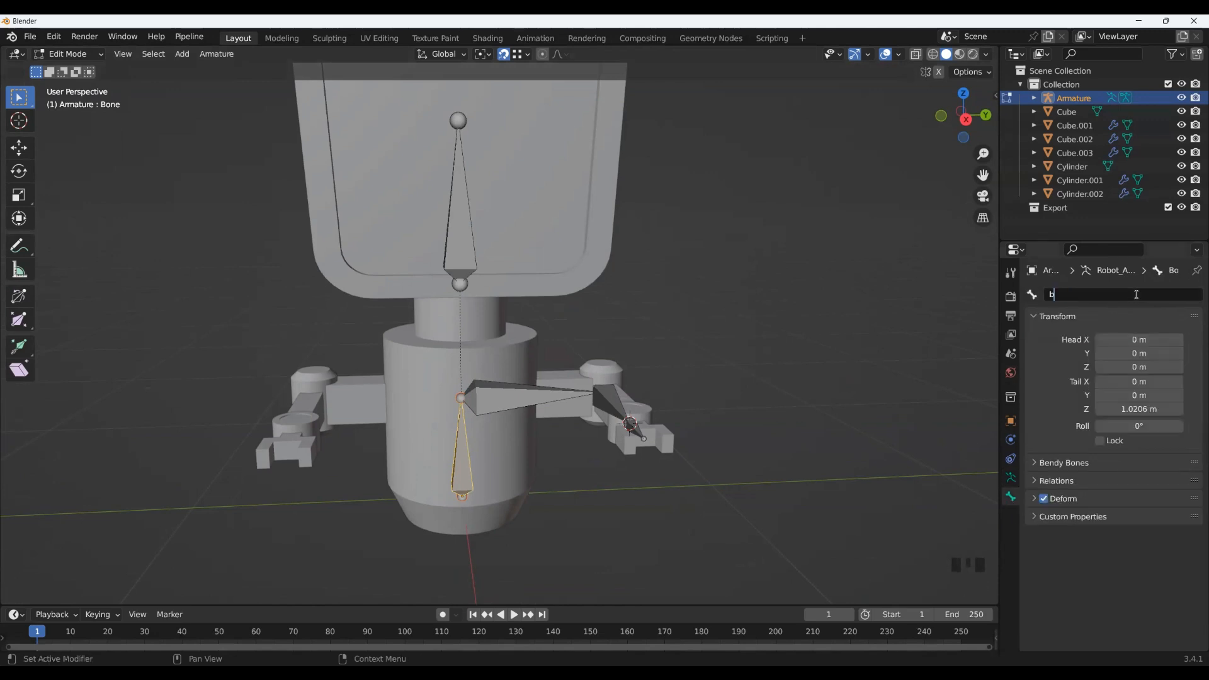
pyautogui.write('body')
pyautogui.press('Return')
# Step: Rename the bone inside the robot's head as head
pyautogui.click(460, 208)
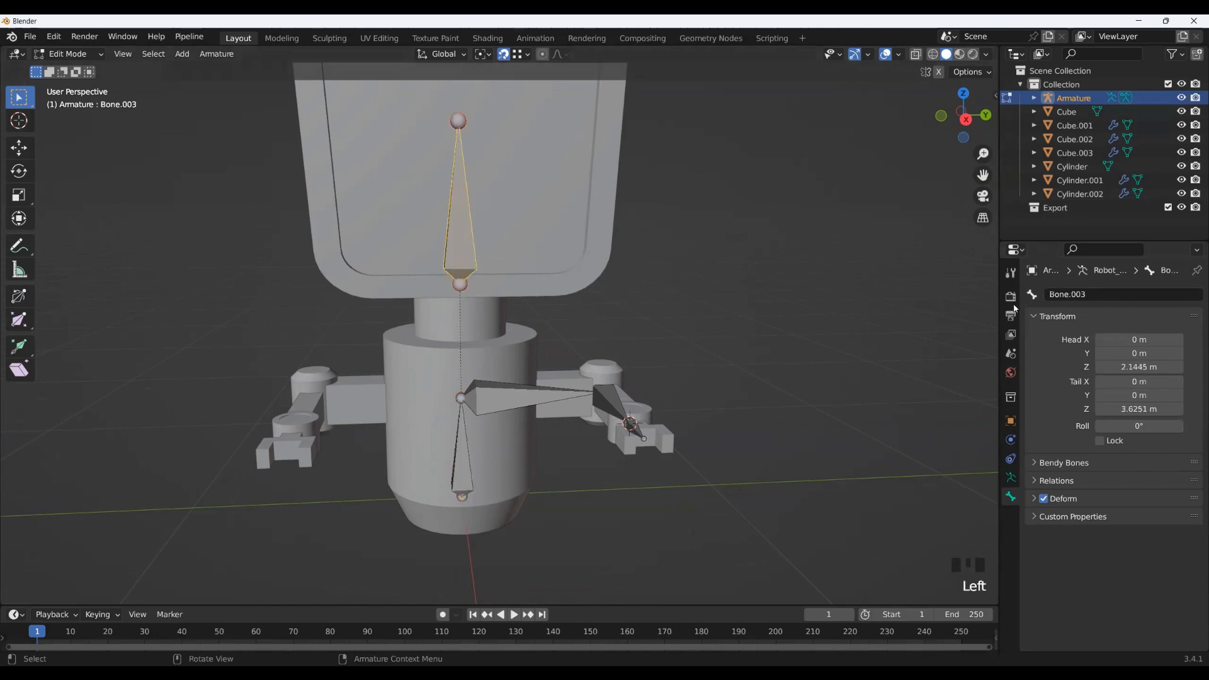
pyautogui.doubleClick(1082, 294)
pyautogui.write('head')
pyautogui.press('Return')
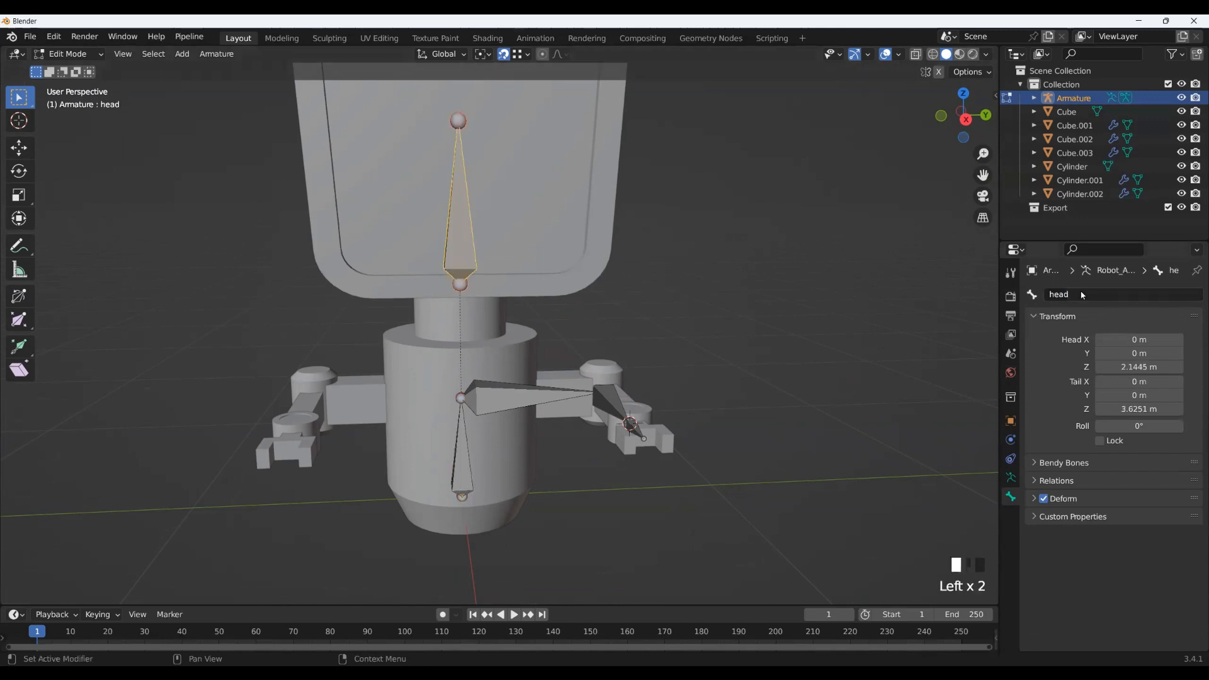
# Step: Rename the bone running from the body to the shoulder joint as shoudler
pyautogui.click(536, 401)
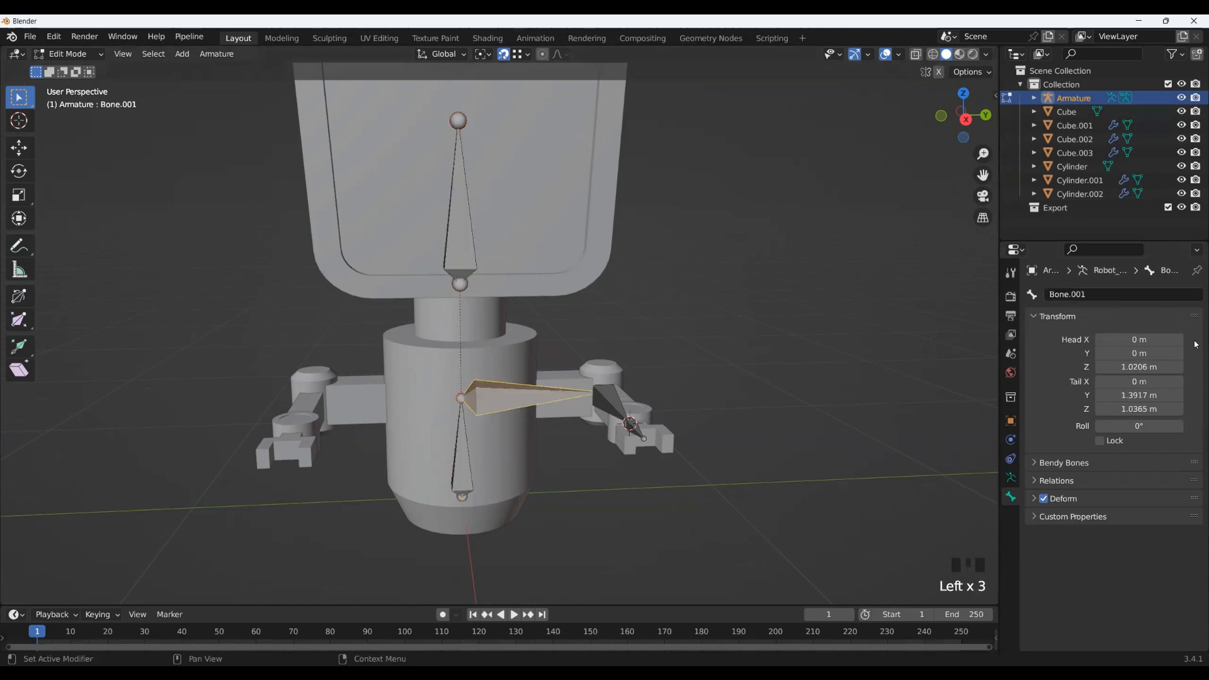
pyautogui.click(1108, 295)
pyautogui.write('shoudler')
pyautogui.press('Return')
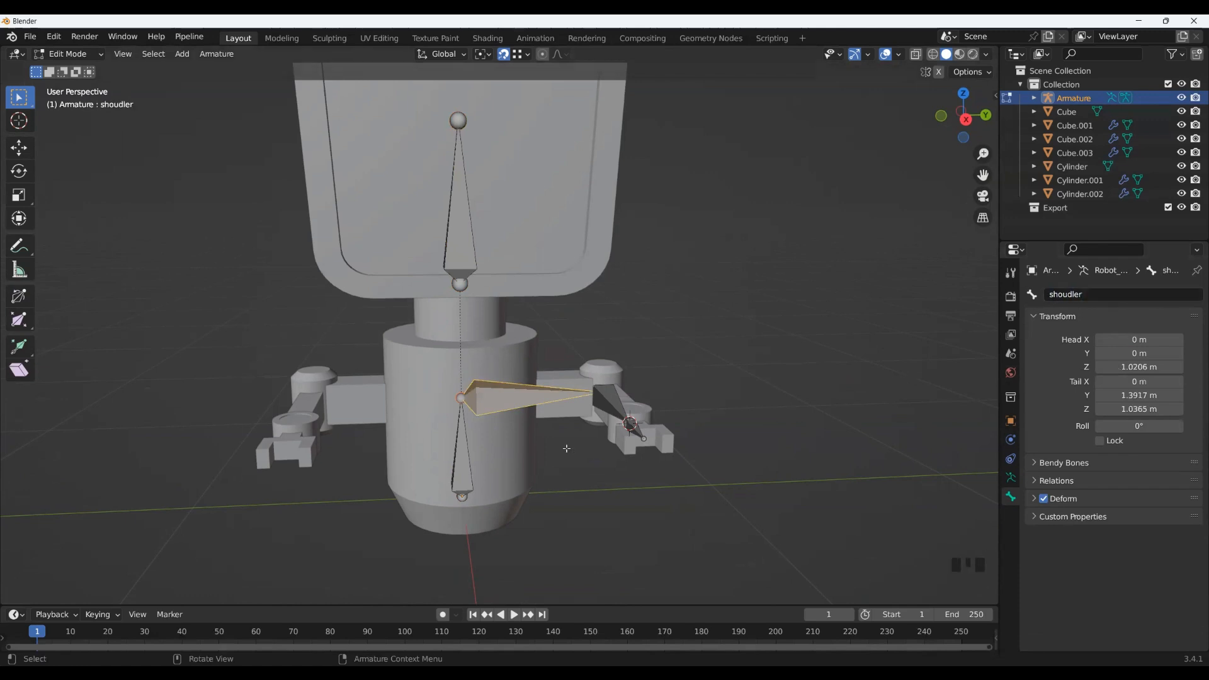
# Step: Rename the bone between the shoulder joint and the wrist as arm
pyautogui.scroll(2, 667, 421)
pyautogui.click(642, 420)
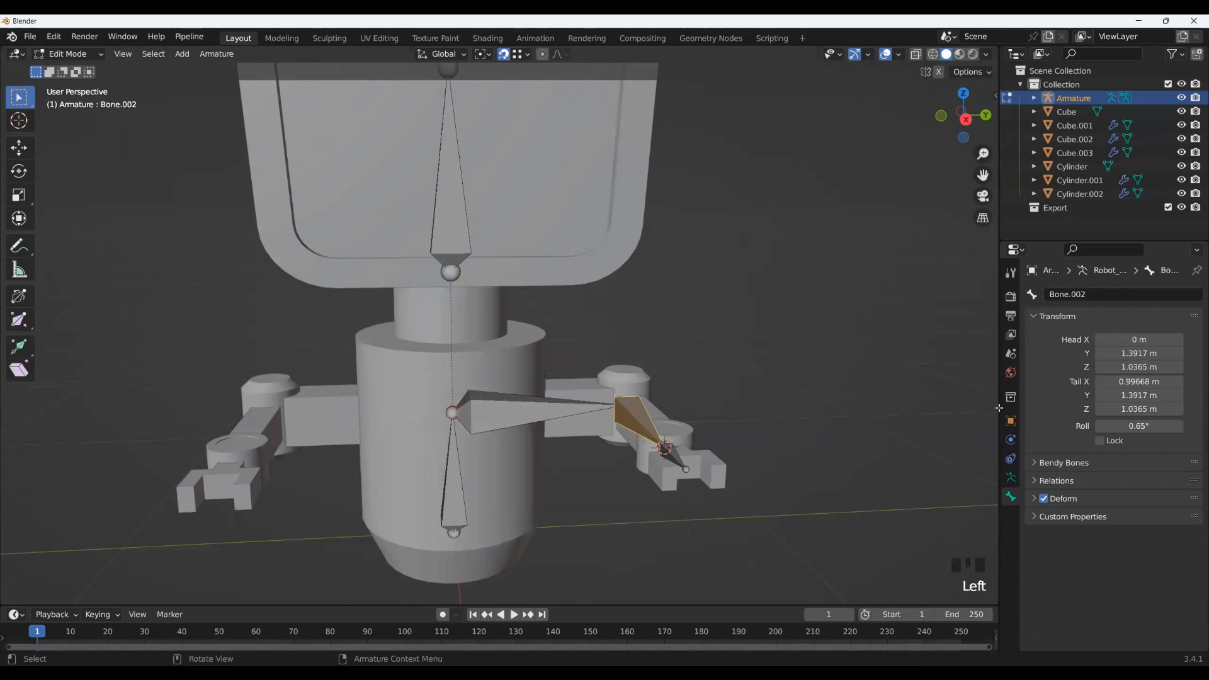
pyautogui.click(1141, 295)
pyautogui.write('arm')
pyautogui.press('Return')
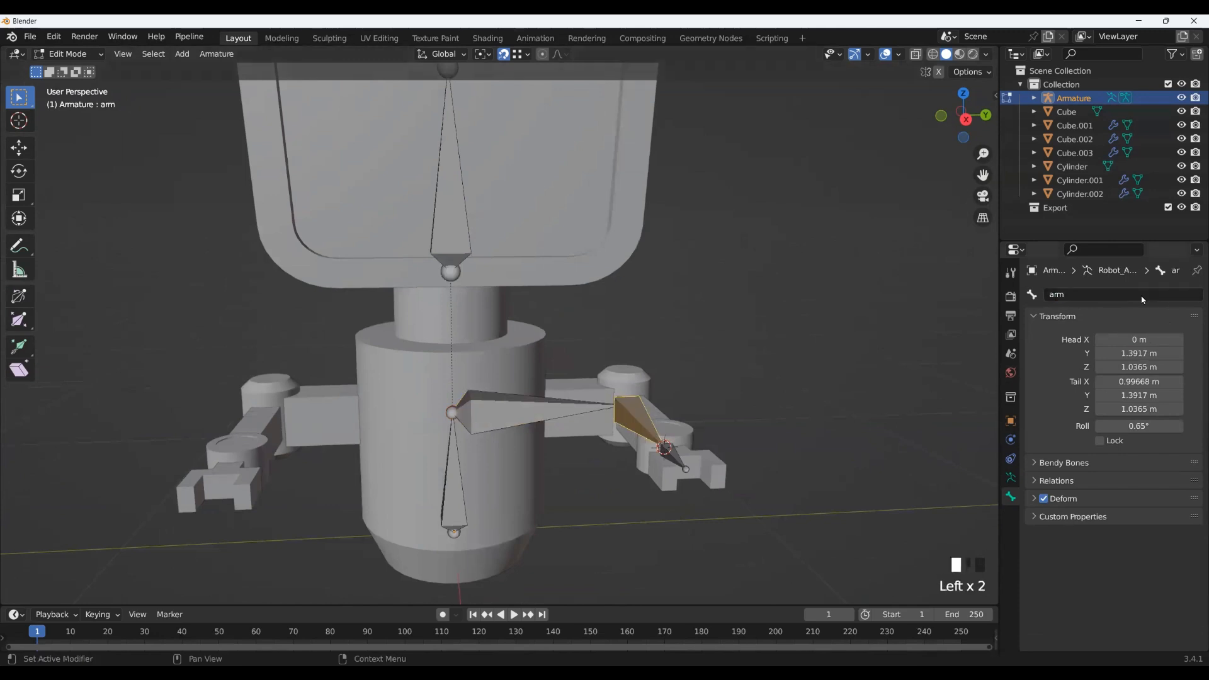
# Step: Rename the small bone inside the gripper as hand
pyautogui.click(675, 458)
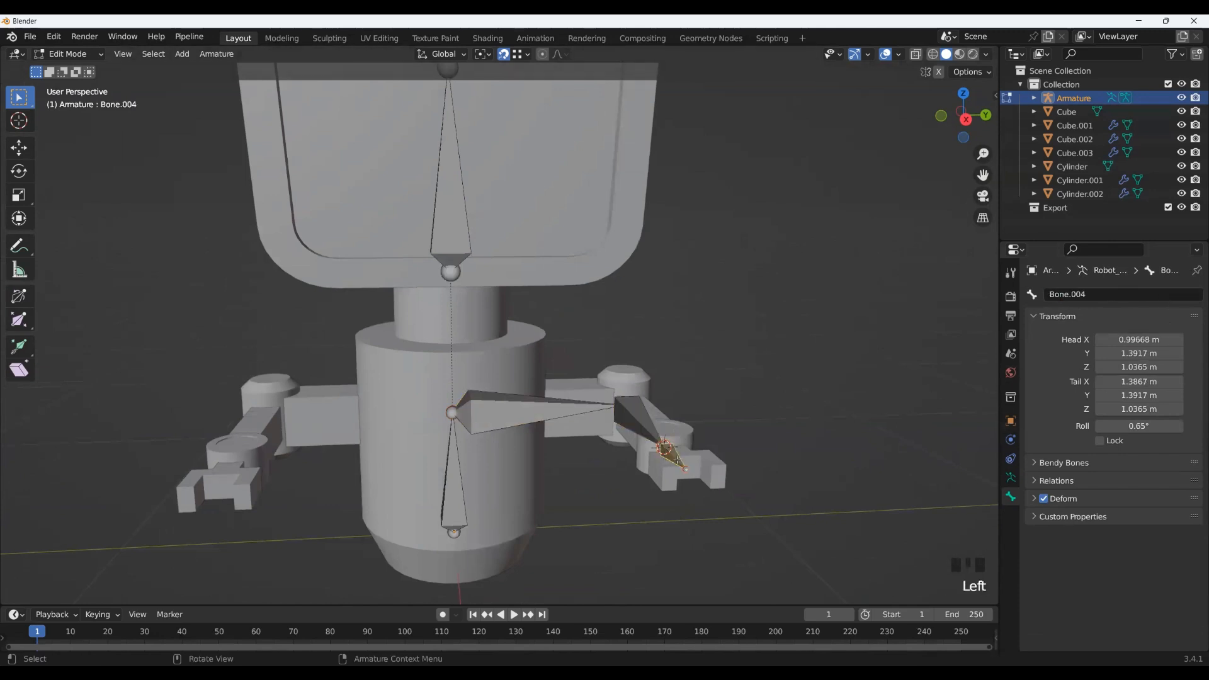
pyautogui.click(1077, 294)
pyautogui.write('hand')
pyautogui.press('Return')
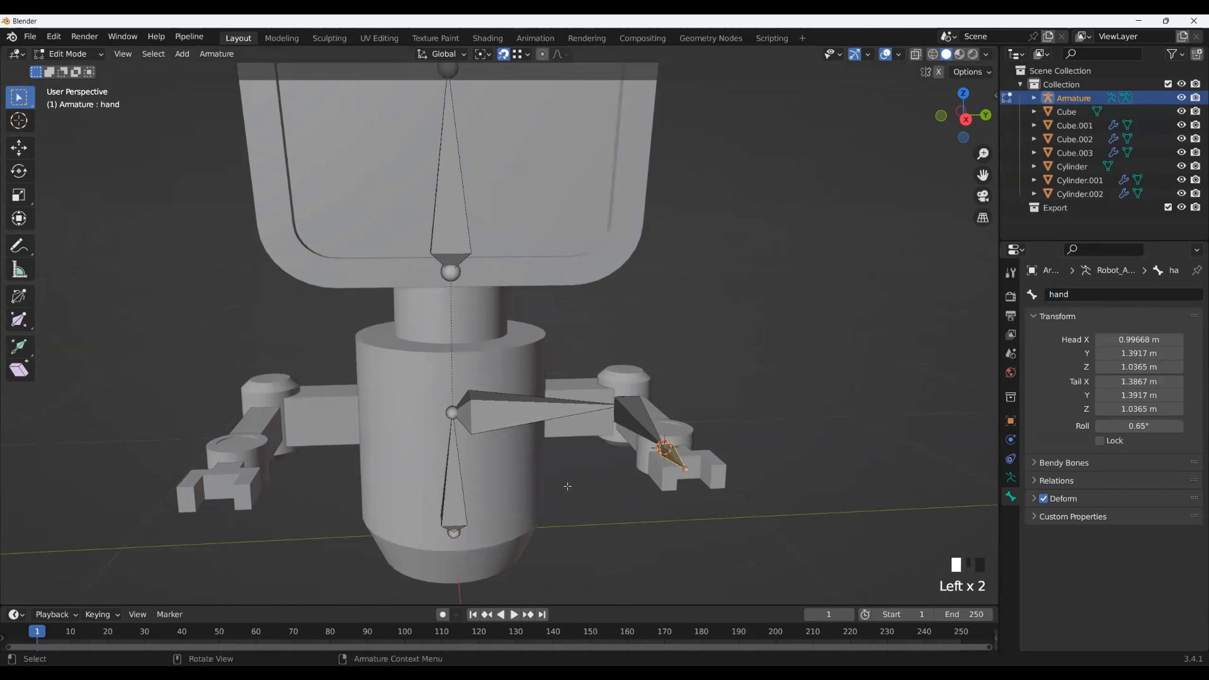
# Step: Add the suffix _l to the names of the shoulder bone and the arm bone
pyautogui.click(539, 391)
pyautogui.click(539, 391)
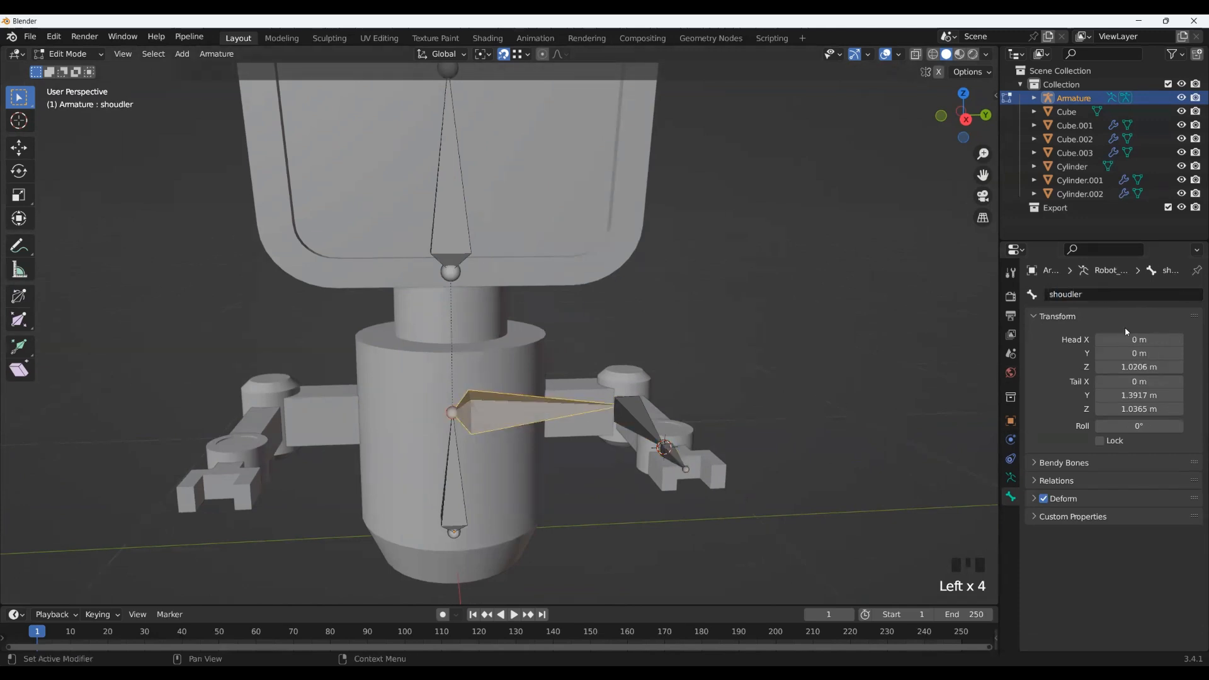
pyautogui.click(1125, 294)
pyautogui.click(636, 410)
pyautogui.click(1123, 293)
pyautogui.write('_l')
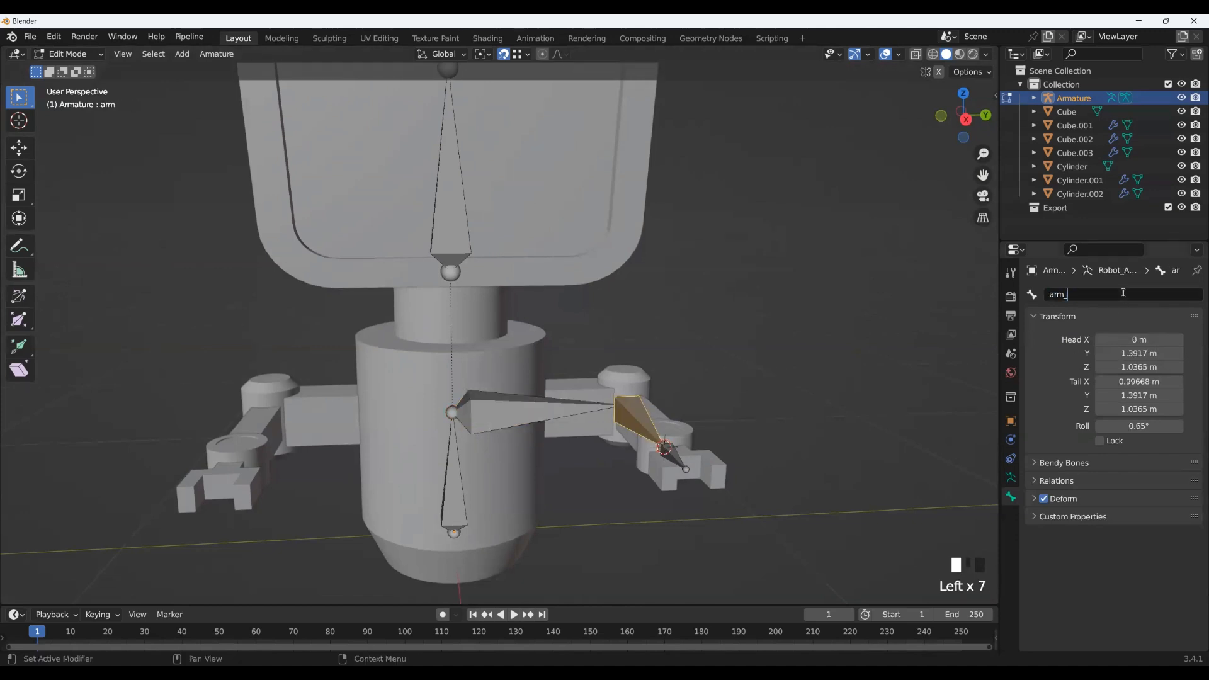
pyautogui.press('Return')
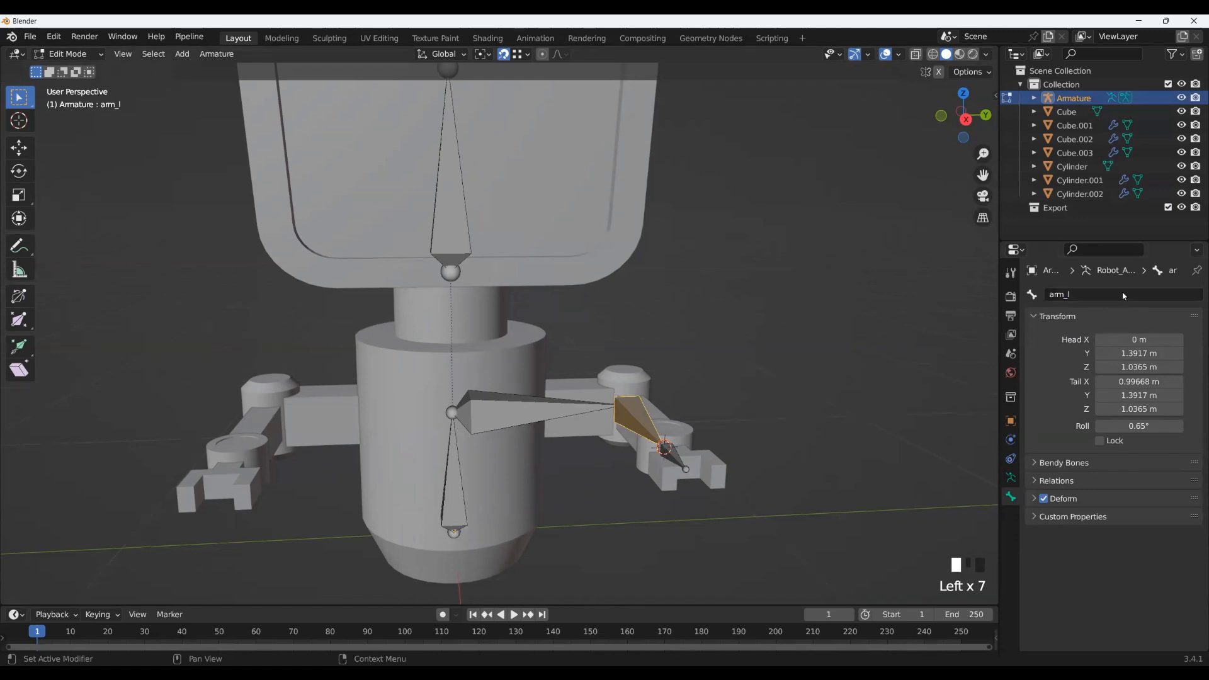
# Step: Rename the hand bone as hand_l
pyautogui.click(671, 454)
pyautogui.click(1108, 291)
pyautogui.write('_l')
pyautogui.press('Return')
# Step: Try to symmetrize the selected shoulder, arm and hand bones with the direction -X to +X, and undo it
pyautogui.scroll(-3, 473, 342)
pyautogui.scroll(3, 473, 341)
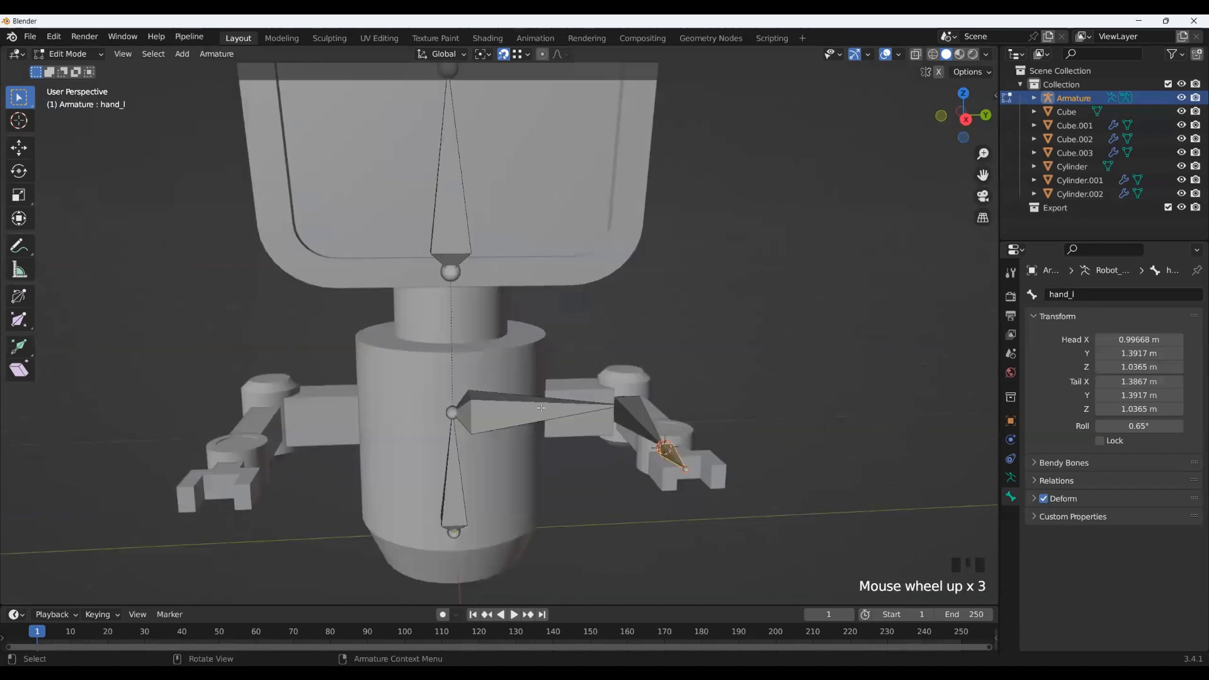
pyautogui.scroll(-1, 473, 341)
pyautogui.click(535, 396)
pyautogui.keyDown('shift'); pyautogui.click(638, 445); pyautogui.keyUp('shift')
pyautogui.keyDown('shift'); pyautogui.click(629, 419); pyautogui.keyUp('shift')
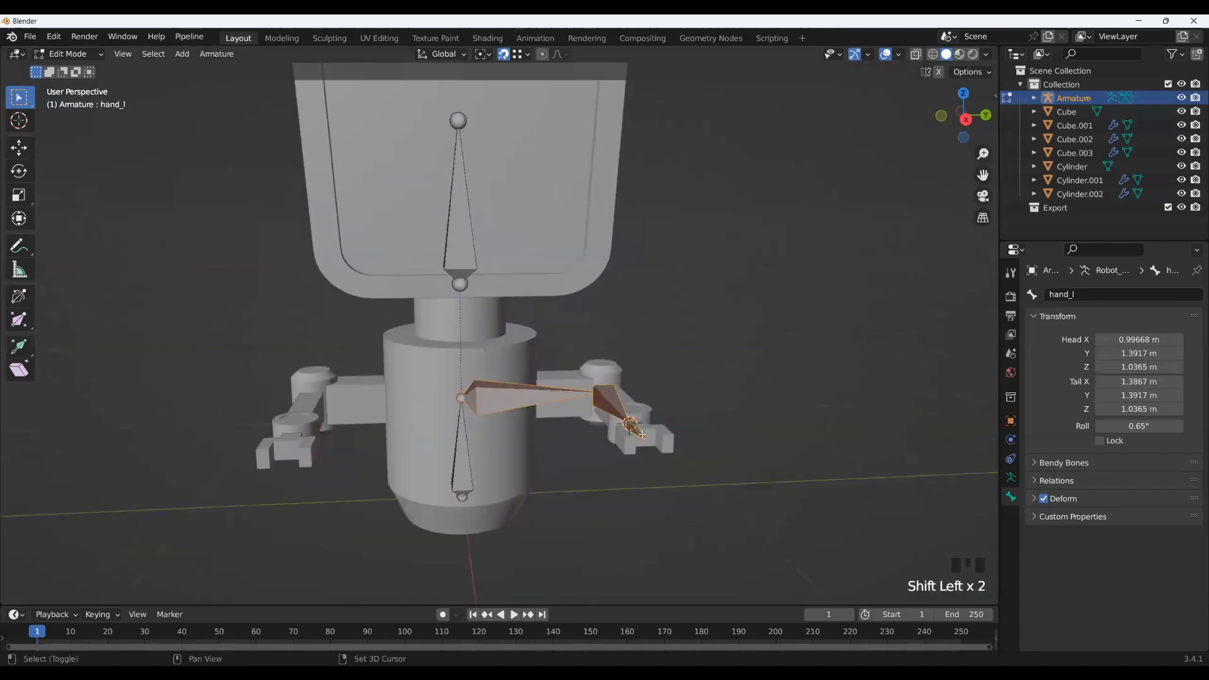
pyautogui.rightClick(623, 394)
pyautogui.rightClick(624, 396)
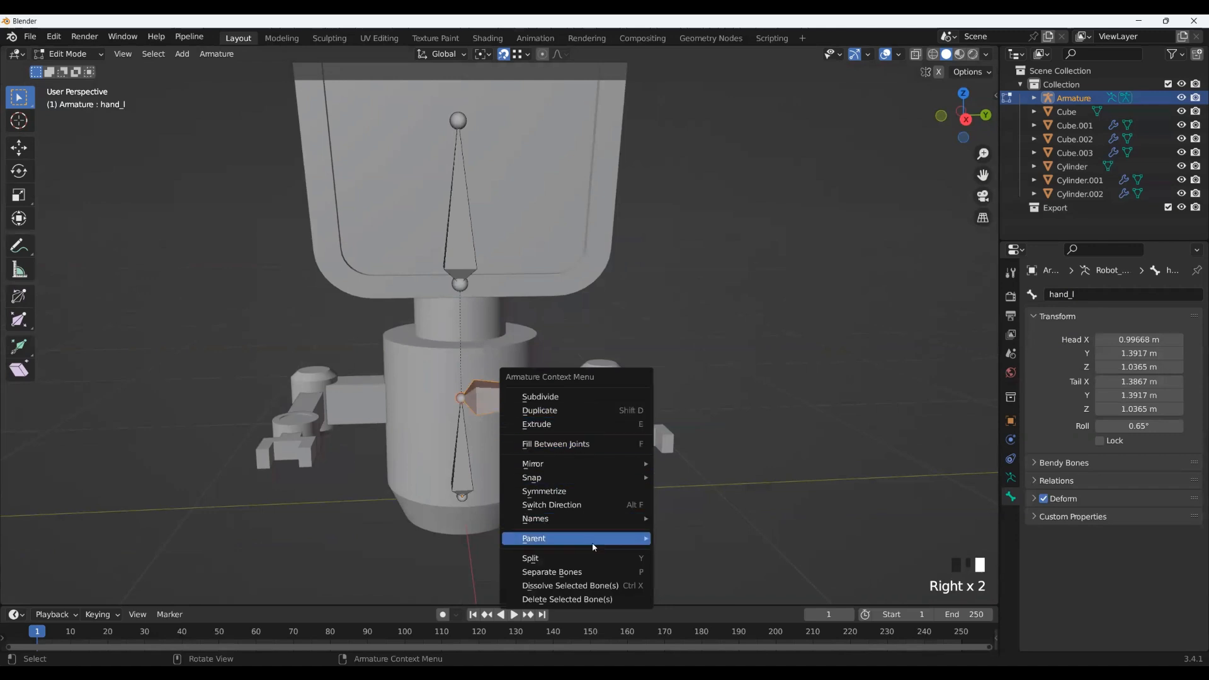
pyautogui.click(570, 491)
pyautogui.click(193, 591)
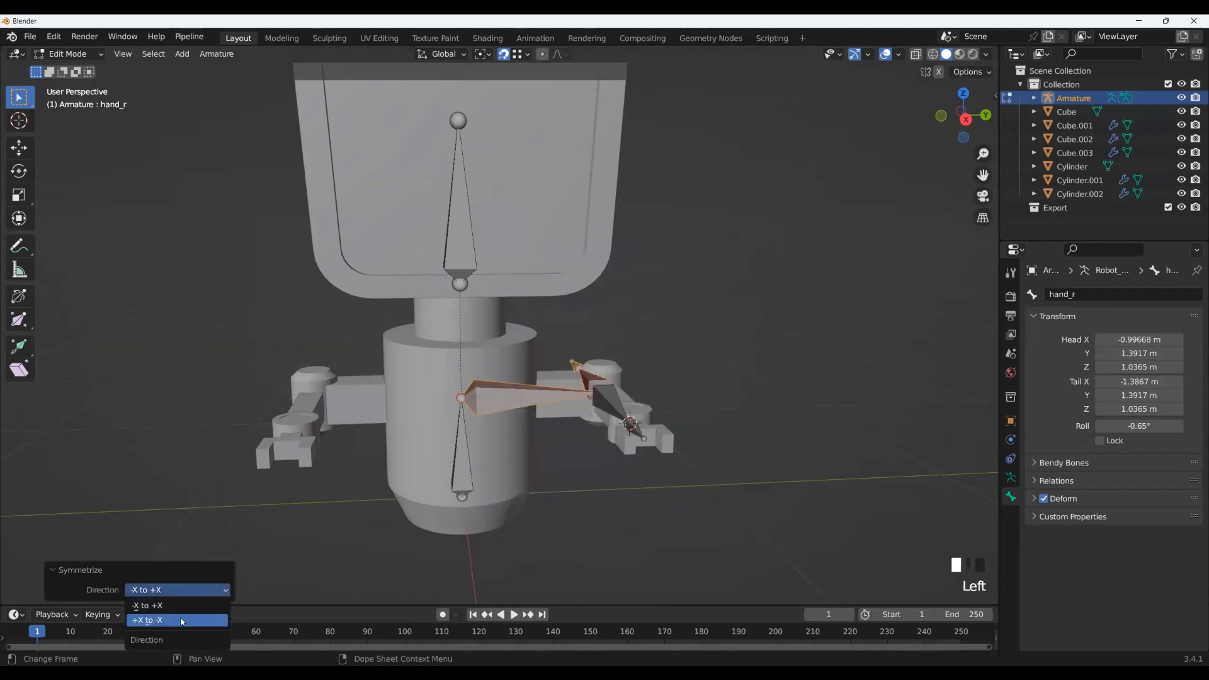
pyautogui.click(148, 604)
pyautogui.moveTo(639, 385); pyautogui.dragTo(644, 441, button='middle')
pyautogui.hotkey('ctrl', 'z')
# Step: Return to Object Mode and select the armature together with all the robot's mesh parts
pyautogui.hotkey('ctrl', 'Tab')
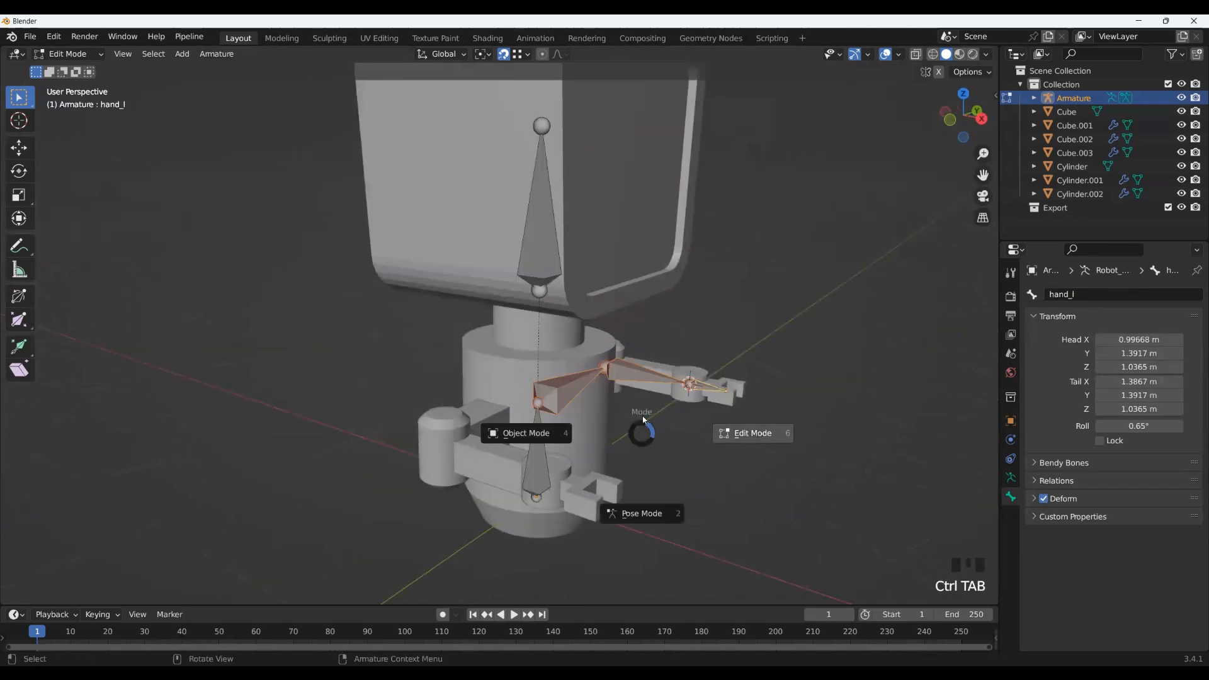
pyautogui.click(650, 422)
pyautogui.scroll(-4, 620, 416)
pyautogui.moveTo(570, 448); pyautogui.dragTo(403, 329, button='middle')
pyautogui.hotkey('ctrl', 'Tab')
pyautogui.press('Tab')
pyautogui.scroll(-2, 434, 409)
pyautogui.keyDown('shift'); pyautogui.moveTo(362, 205); pyautogui.dragTo(671, 450); pyautogui.keyUp('shift')
pyautogui.moveTo(671, 450); pyautogui.dragTo(522, 464, button='middle')
pyautogui.moveTo(522, 464); pyautogui.dragTo(566, 464, button='middle')
pyautogui.press('r')
pyautogui.press('z')
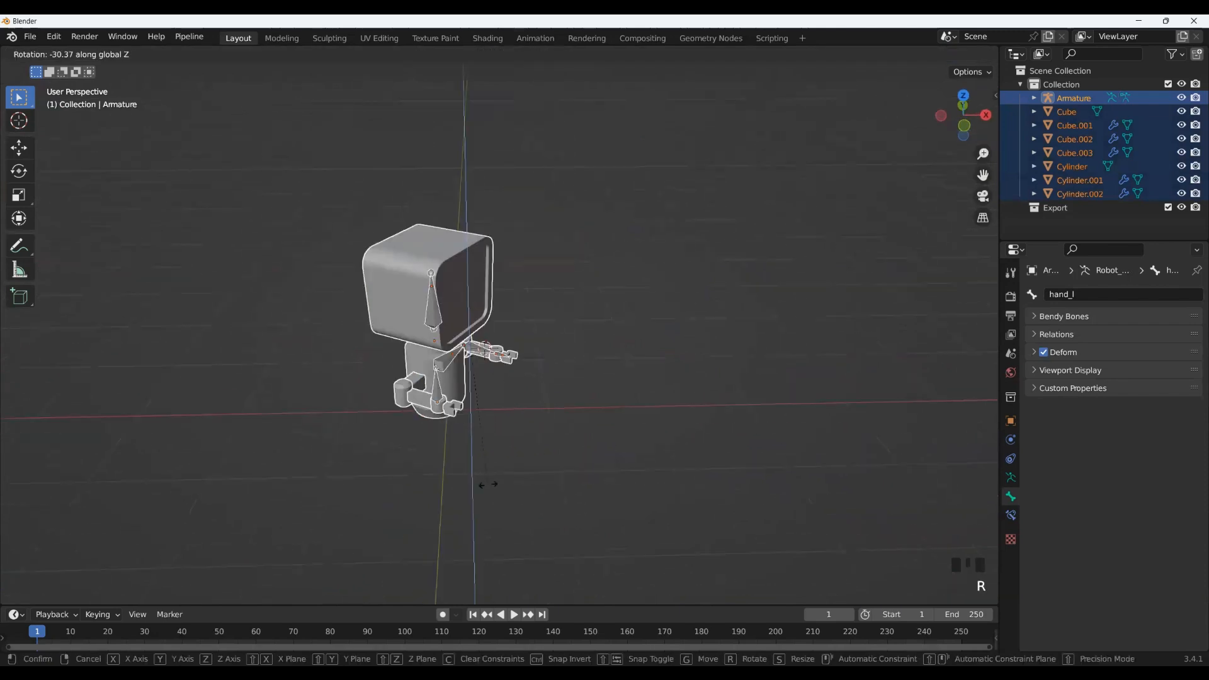
pyautogui.rightClick(491, 384)
pyautogui.scroll(2, 484, 182)
pyautogui.moveTo(592, 252); pyautogui.dragTo(649, 183, button='middle')
pyautogui.moveTo(535, 344); pyautogui.dragTo(512, 359, button='middle')
pyautogui.scroll(-3, 246, 311)
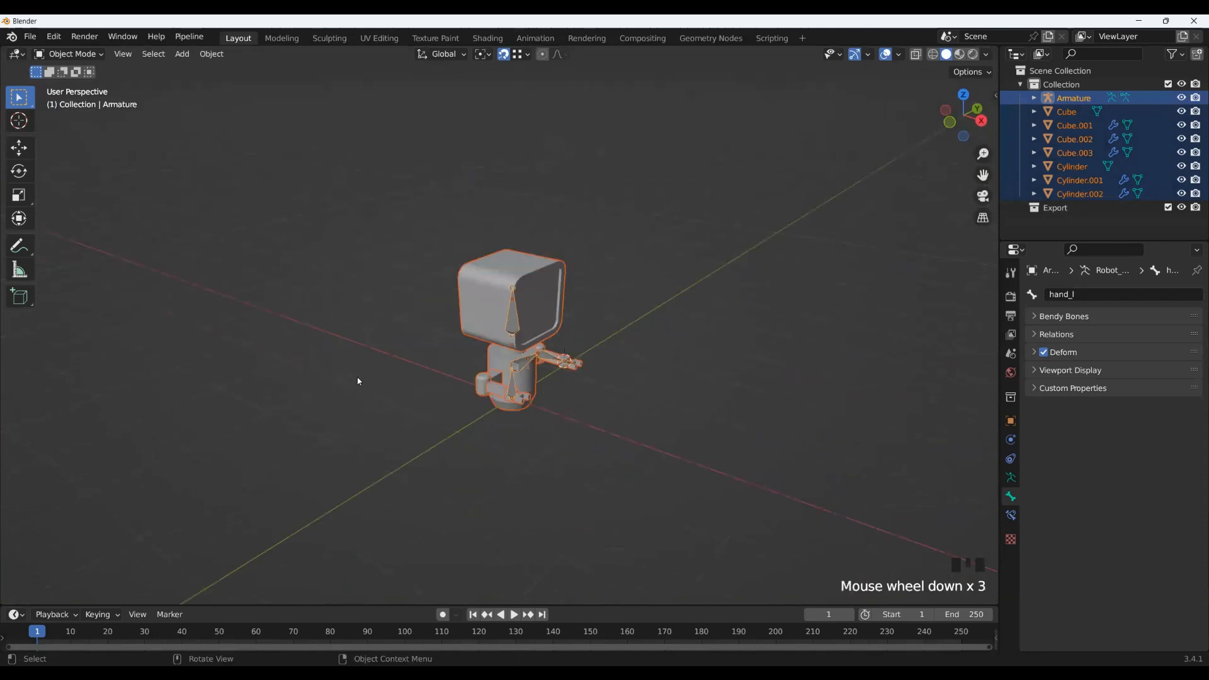
pyautogui.scroll(2, 766, 224)
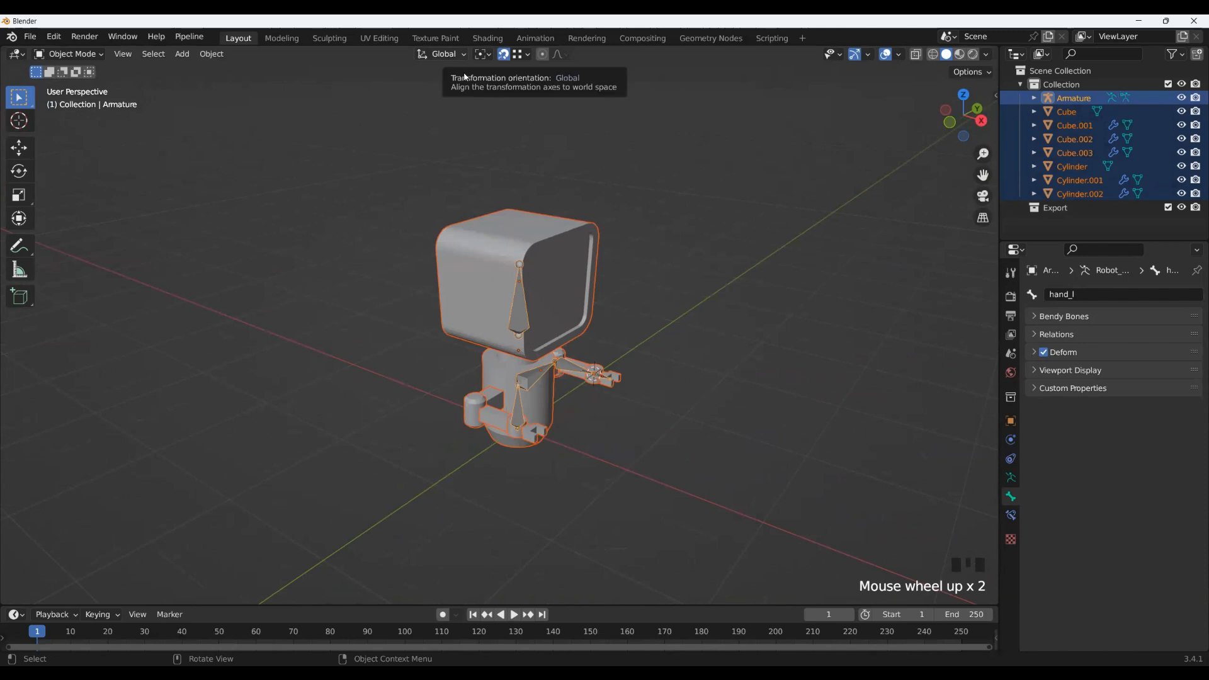
pyautogui.scroll(1, 465, 77)
pyautogui.moveTo(465, 77)
pyautogui.mouseDown(button='middle')
pyautogui.moveTo(480, 119)
pyautogui.moveTo(442, 71)
pyautogui.mouseUp(button='middle')
pyautogui.scroll(2, 481, 119)
pyautogui.scroll(-2, 492, 306)
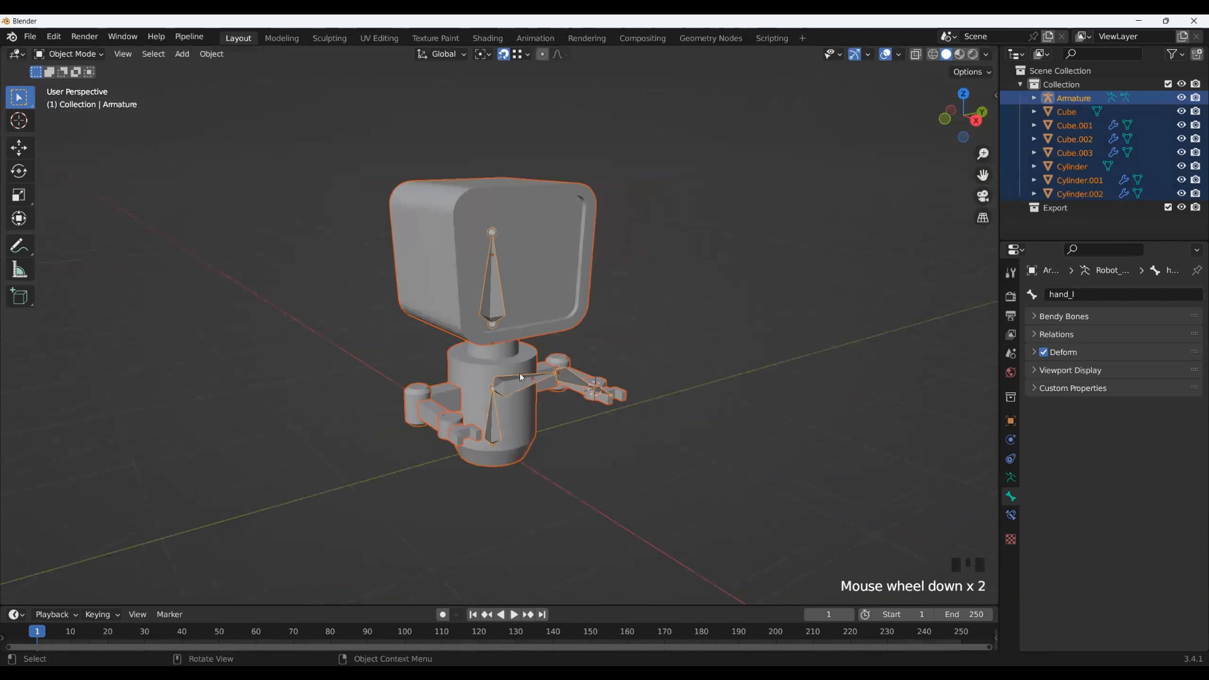
# Step: Snap the 3D cursor to the world origin and set the transform pivot point to 3D Cursor
pyautogui.moveTo(522, 376); pyautogui.dragTo(545, 423, button='middle')
pyautogui.hotkey('shift', 's')
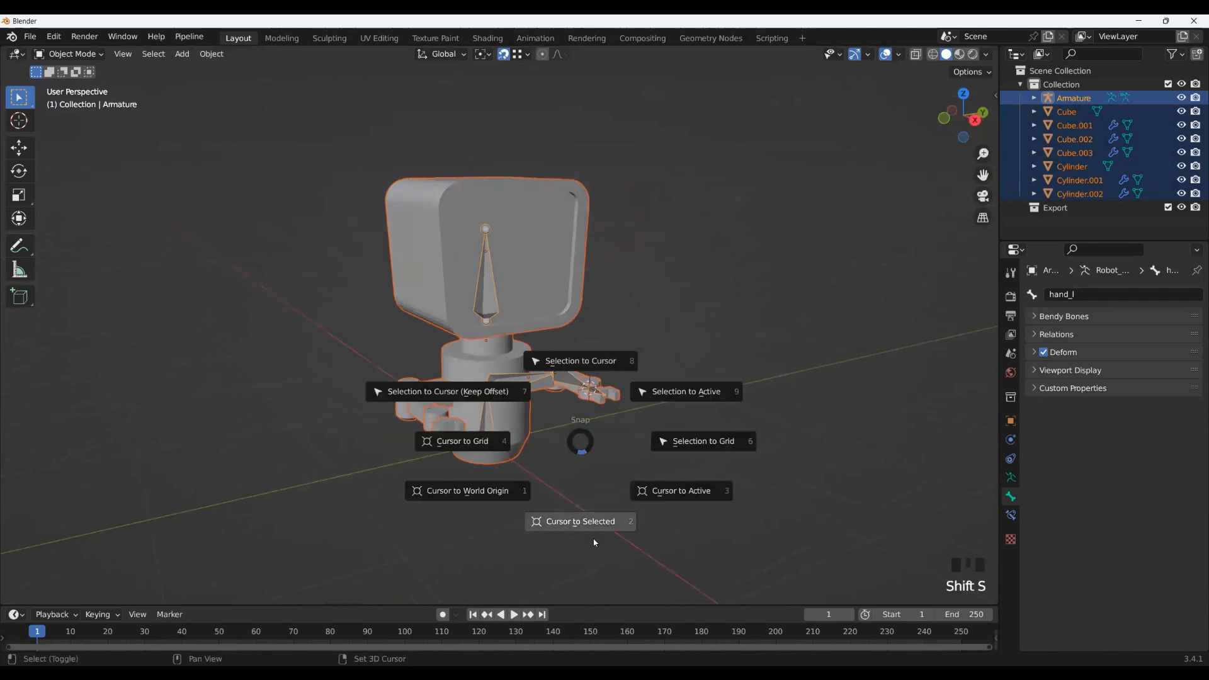
pyautogui.click(497, 517)
pyautogui.moveTo(604, 411); pyautogui.dragTo(553, 122, button='middle')
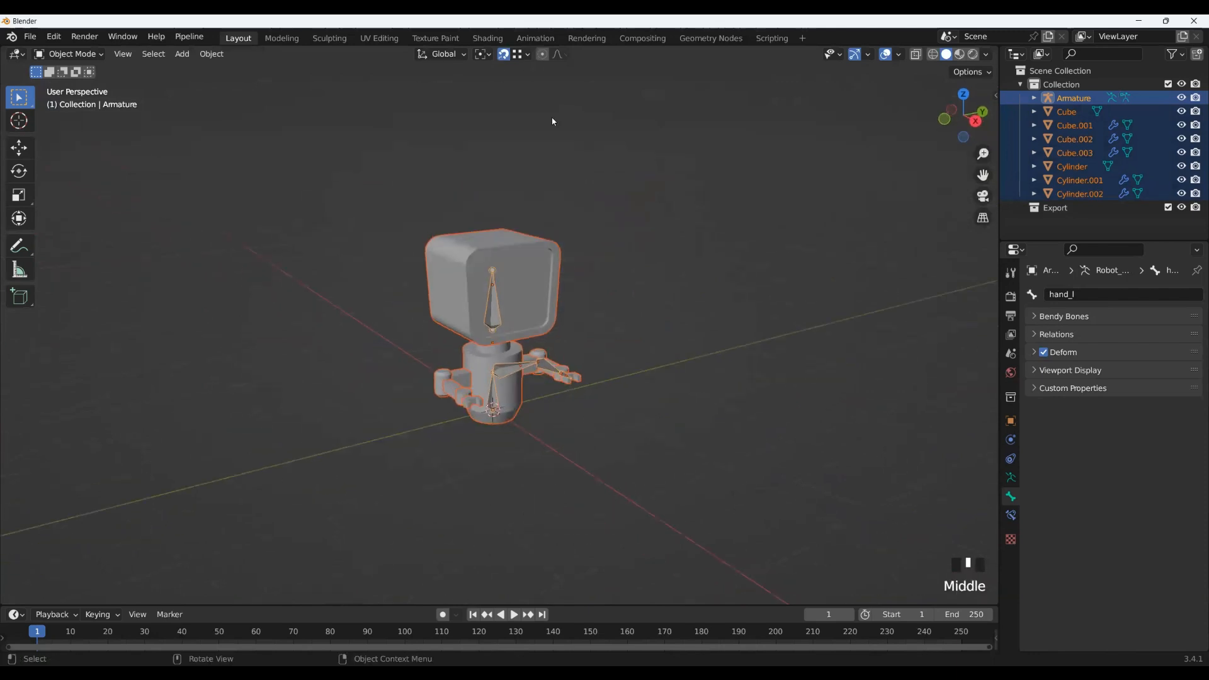
pyautogui.click(482, 55)
pyautogui.click(538, 81)
# Step: Try to rotate the selected robot parts and armature about the global Z axis
pyautogui.moveTo(556, 282); pyautogui.dragTo(546, 394, button='middle')
pyautogui.press('r')
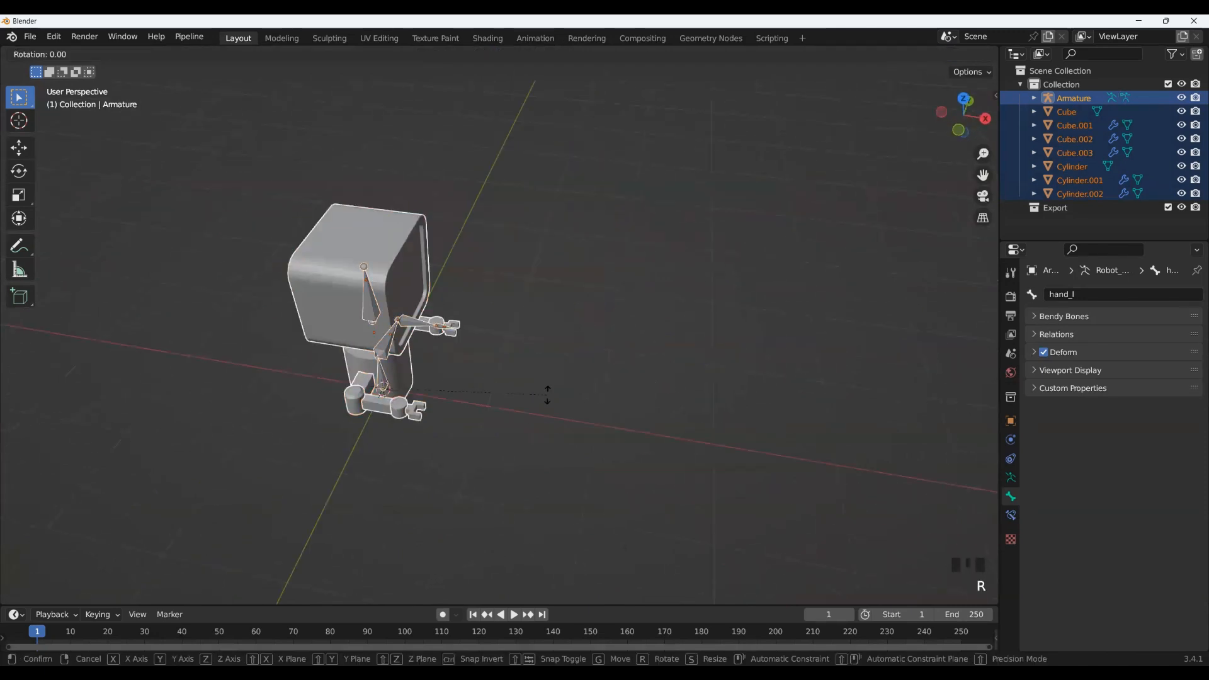
pyautogui.press('z')
pyautogui.press('9')
pyautogui.press('Return')
# Step: Rotate the robot parts and armature by -90 degrees about the global Z axis around the 3D cursor
pyautogui.moveTo(553, 323)
pyautogui.mouseDown(button='middle')
pyautogui.moveTo(652, 303)
pyautogui.moveTo(540, 321)
pyautogui.mouseUp(button='middle')
pyautogui.press('r')
pyautogui.press('z')
pyautogui.press('-')
pyautogui.press('9')
pyautogui.press('0')
pyautogui.press('Return')
# Step: Try to symmetrize the left arm bones in Edit Mode, undo it and return to Object Mode
pyautogui.scroll(2, 606, 304)
pyautogui.moveTo(606, 304); pyautogui.dragTo(507, 411, button='middle')
pyautogui.scroll(2, 474, 344)
pyautogui.press('Tab')
pyautogui.rightClick(473, 340)
pyautogui.click(473, 340)
pyautogui.hotkey('ctrl', 'z')
pyautogui.press('Tab')
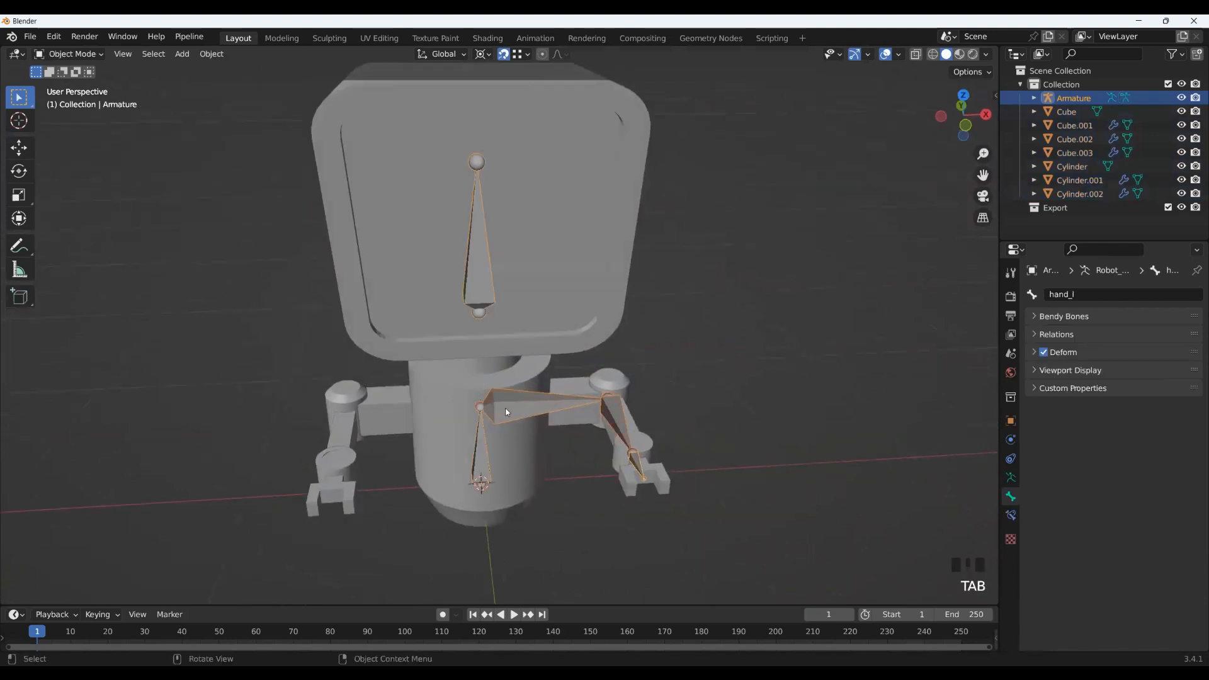
# Step: Apply all transforms to the armature
pyautogui.moveTo(787, 384); pyautogui.dragTo(602, 422, button='middle')
pyautogui.hotkey('ctrl', 'a')
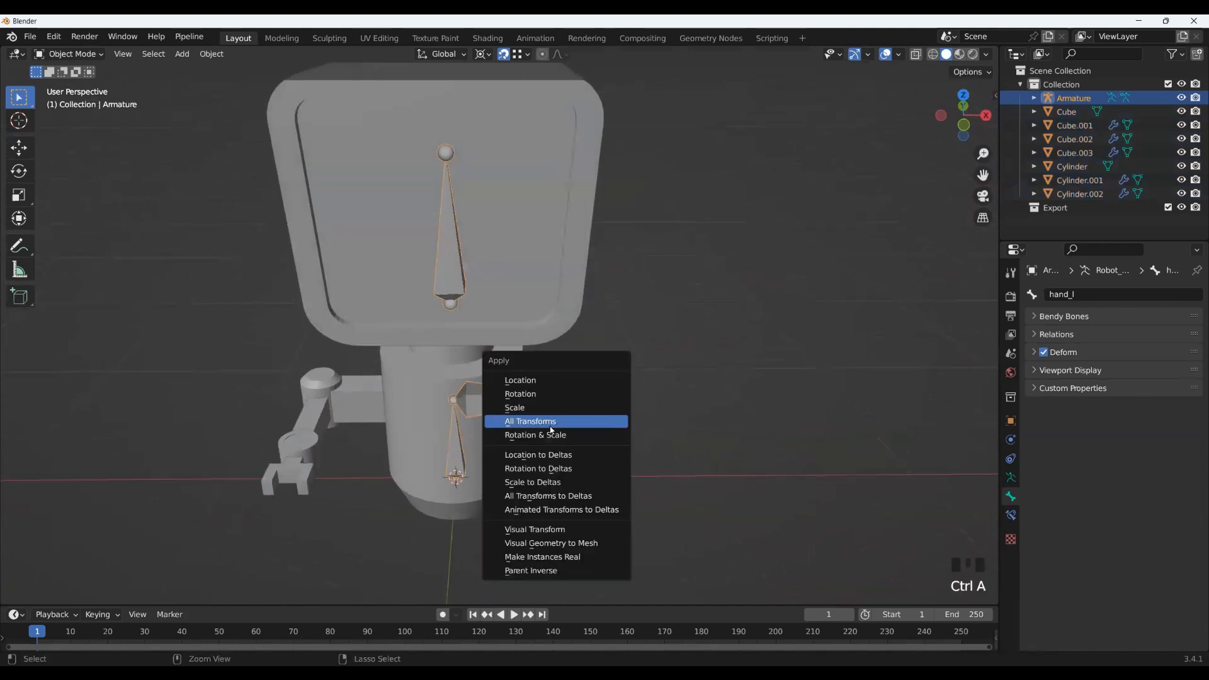
pyautogui.click(554, 423)
# Step: Symmetrize the left shoulder, arm and hand bones of the armature to create the opposite arm's bones
pyautogui.press('Tab')
pyautogui.click(548, 401)
pyautogui.keyDown('shift'); pyautogui.click(588, 423); pyautogui.keyUp('shift')
pyautogui.keyDown('shift'); pyautogui.click(589, 431); pyautogui.keyUp('shift')
pyautogui.rightClick(588, 432)
pyautogui.keyDown('shift'); pyautogui.click(587, 425); pyautogui.keyUp('shift')
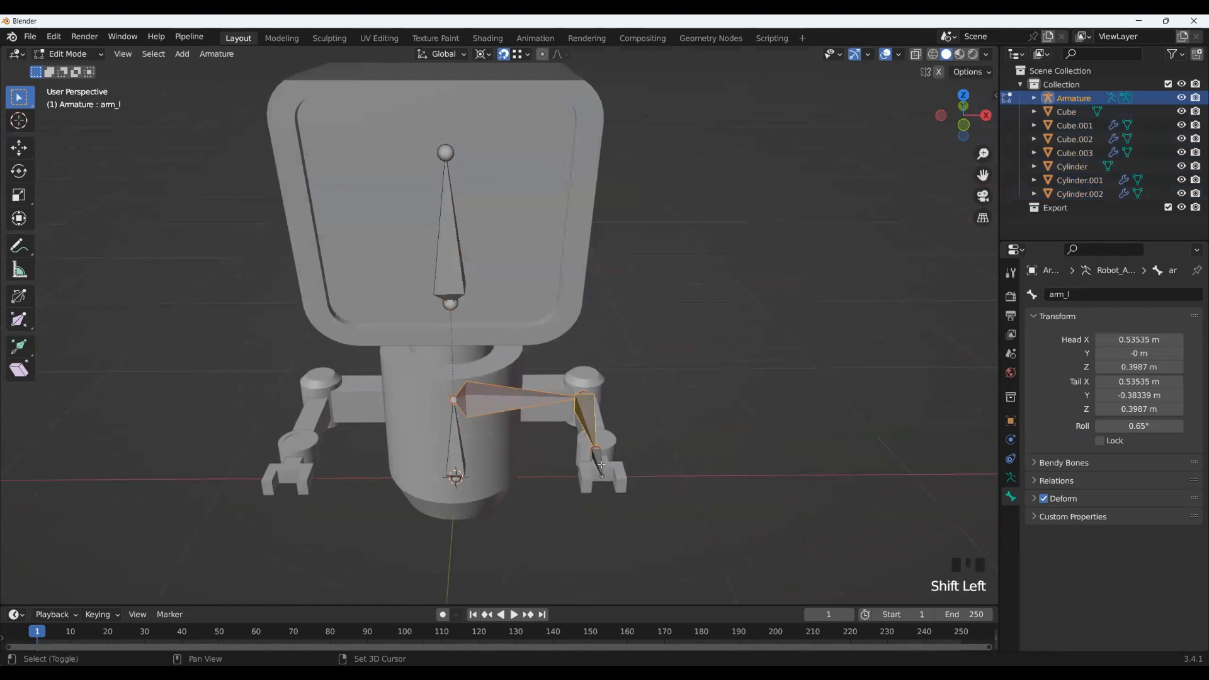
pyautogui.rightClick(576, 421)
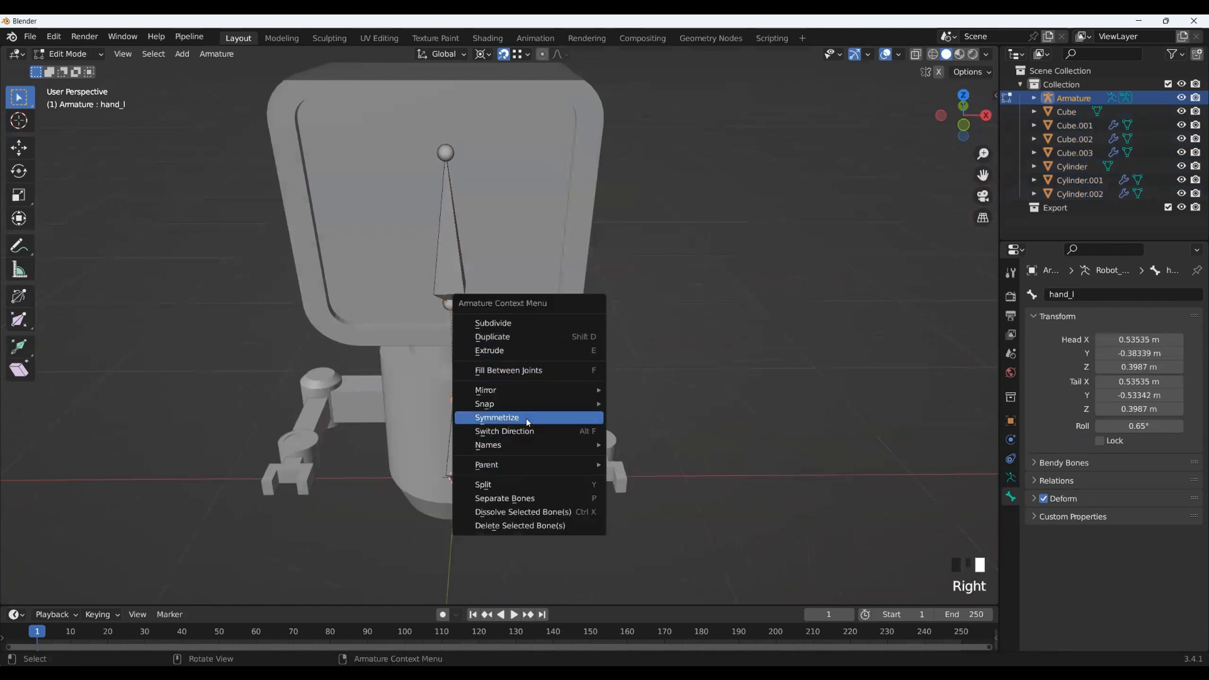
pyautogui.click(546, 417)
pyautogui.scroll(-3, 546, 418)
pyautogui.click(434, 420)
# Step: Examine the mirrored arm bones against the robot's arms from several angles and in Object Mode
pyautogui.scroll(2, 455, 380)
pyautogui.moveTo(420, 403); pyautogui.dragTo(404, 363, button='middle')
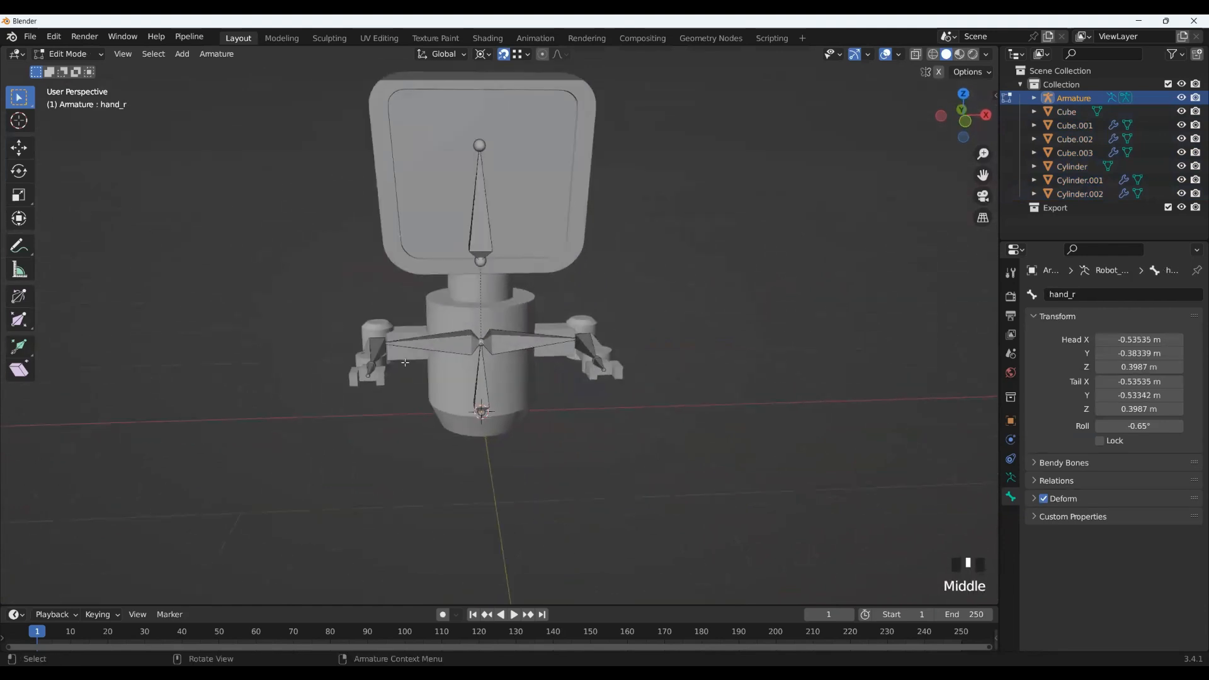
pyautogui.moveTo(518, 315); pyautogui.dragTo(502, 275, button='middle')
pyautogui.scroll(-3, 483, 385)
pyautogui.moveTo(484, 385); pyautogui.dragTo(491, 424, button='middle')
pyautogui.press('Tab')
pyautogui.scroll(2, 484, 424)
pyautogui.scroll(2, 502, 400)
pyautogui.scroll(-1, 491, 424)
pyautogui.keyDown('shift'); pyautogui.moveTo(564, 404); pyautogui.dragTo(518, 411, button='middle'); pyautogui.keyUp('shift')
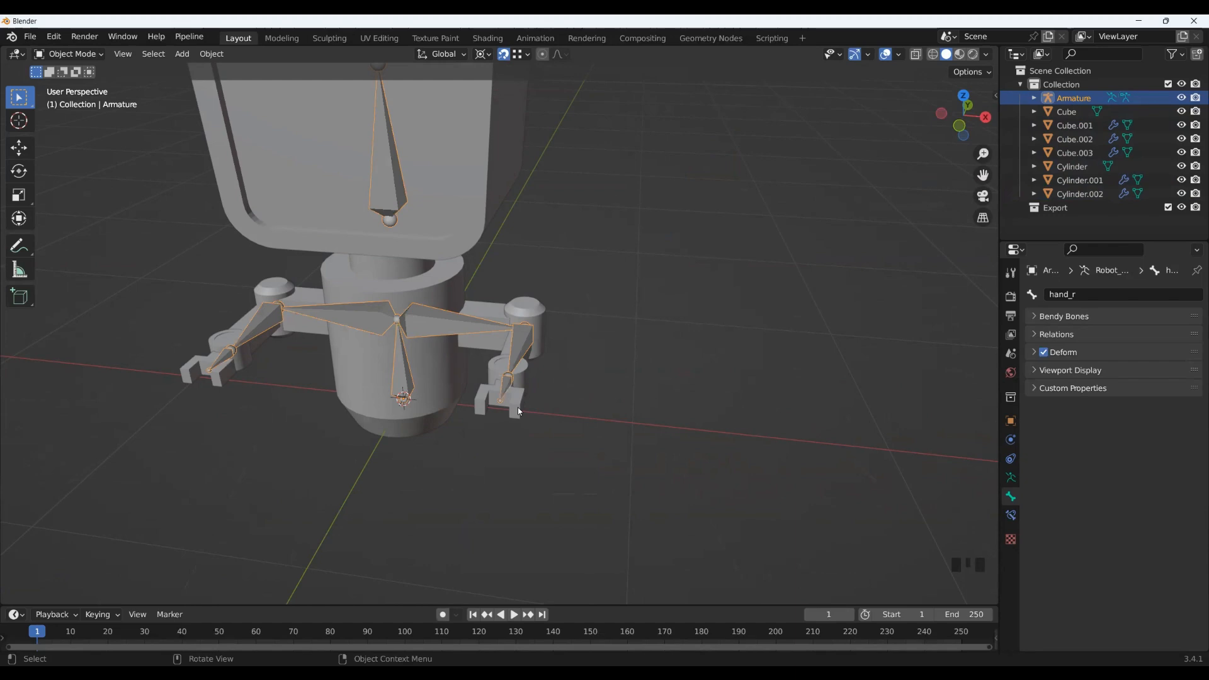
# Step: Extrude a bone about 0.276 m along X from the left arm bone's wrist joint in Edit Mode
pyautogui.scroll(2, 622, 233)
pyautogui.moveTo(622, 233); pyautogui.dragTo(464, 357, button='middle')
pyautogui.press('Tab')
pyautogui.keyDown('shift'); pyautogui.moveTo(559, 367); pyautogui.dragTo(461, 425, button='middle'); pyautogui.keyUp('shift')
pyautogui.click(424, 407)
pyautogui.press('e')
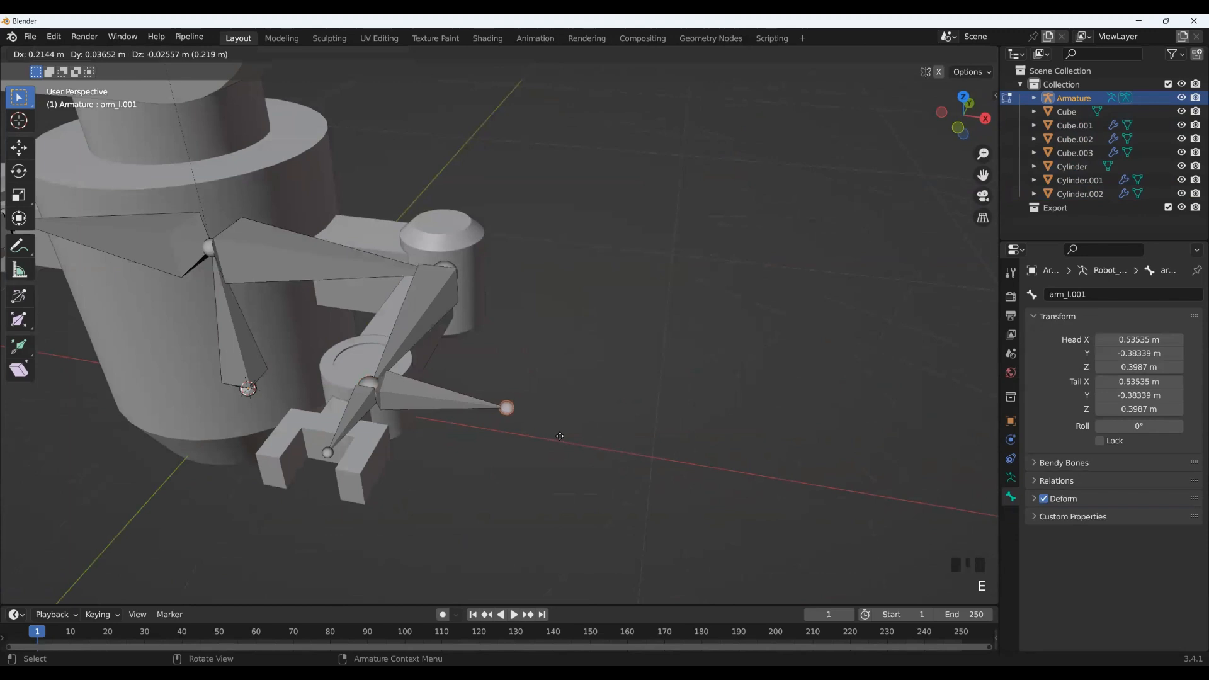
pyautogui.click(576, 444)
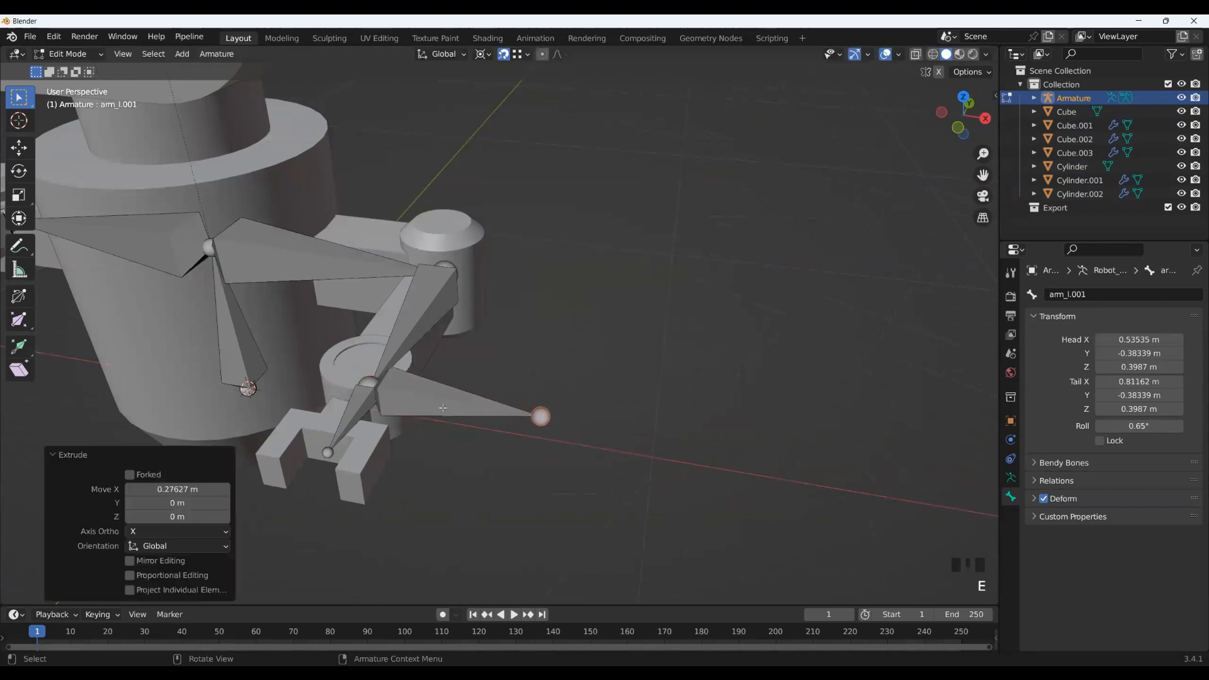
# Step: Clear the parent of the bone extruded from the wrist, disable its Deform option and select the whole bone
pyautogui.click(1048, 481)
pyautogui.click(1175, 531)
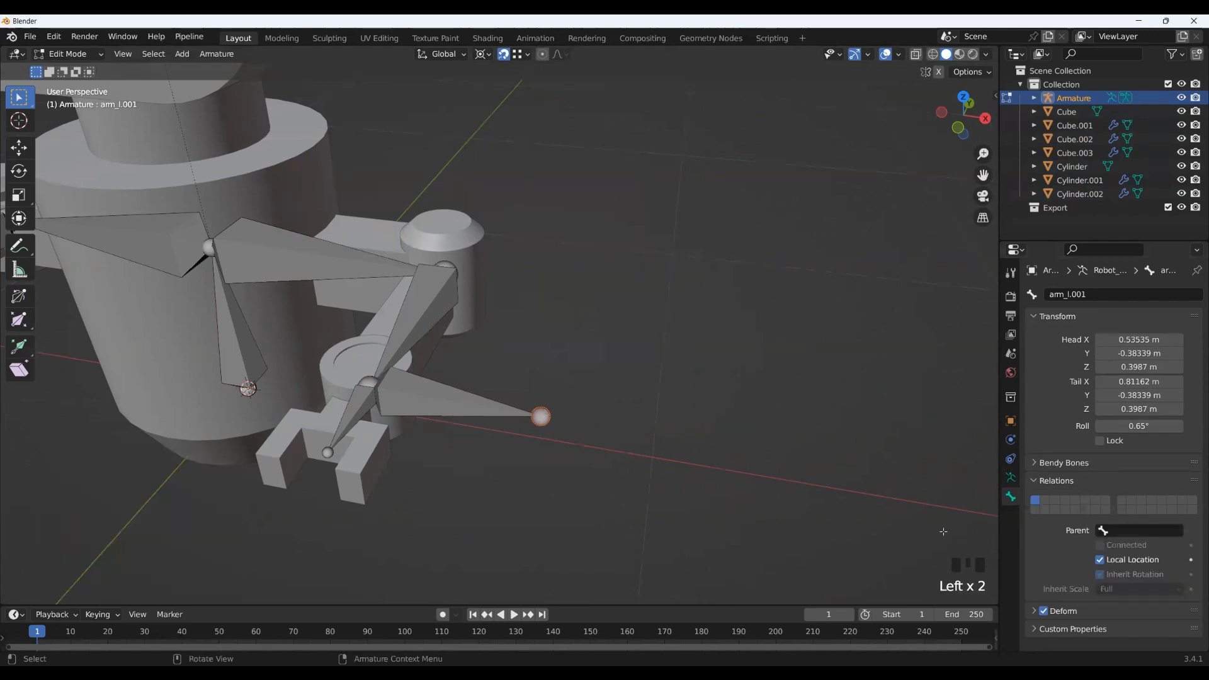
pyautogui.click(1043, 611)
pyautogui.moveTo(659, 491); pyautogui.dragTo(453, 423, button='middle')
pyautogui.click(455, 417)
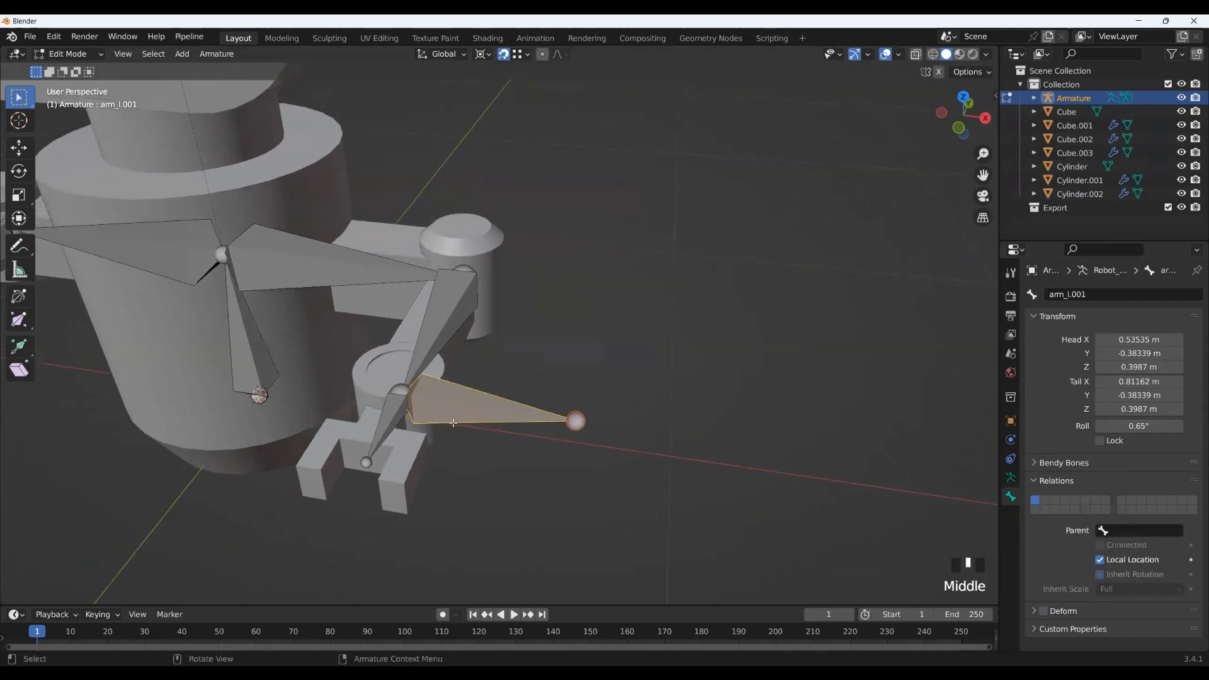
# Step: Test-move the left arm bone and the unparented wrist bone in Edit Mode to compare how they move
pyautogui.press('g')
pyautogui.press('Escape')
pyautogui.click(461, 284)
pyautogui.press('g')
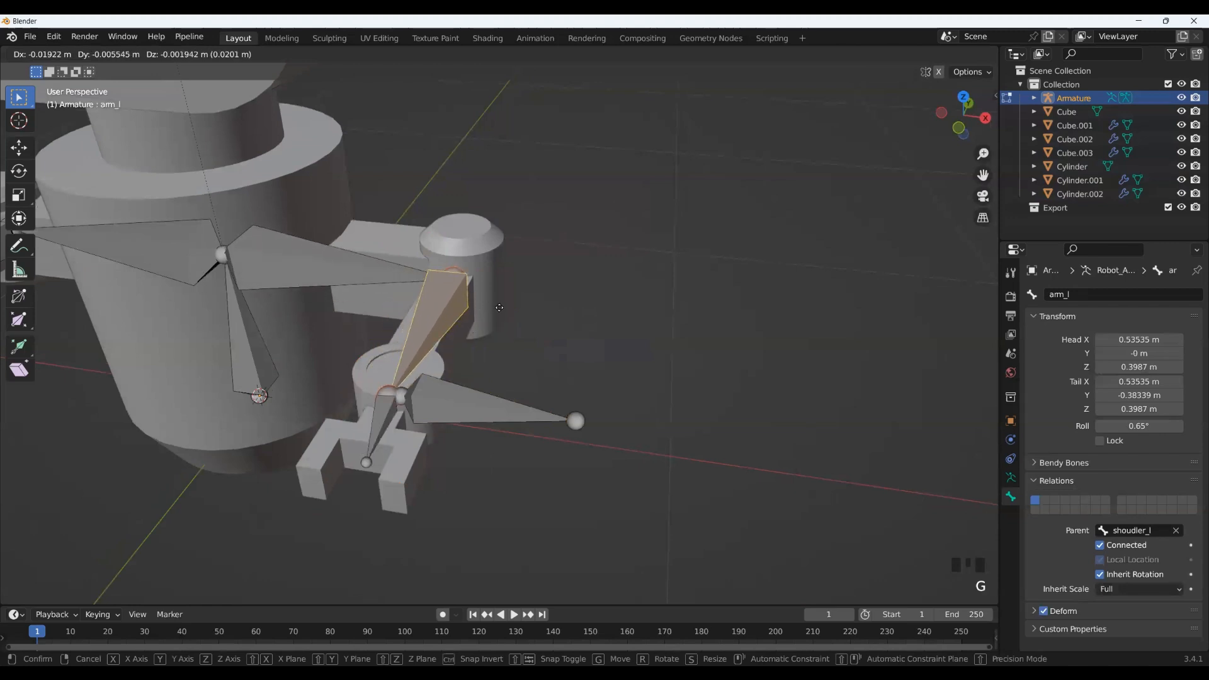
pyautogui.press('Escape')
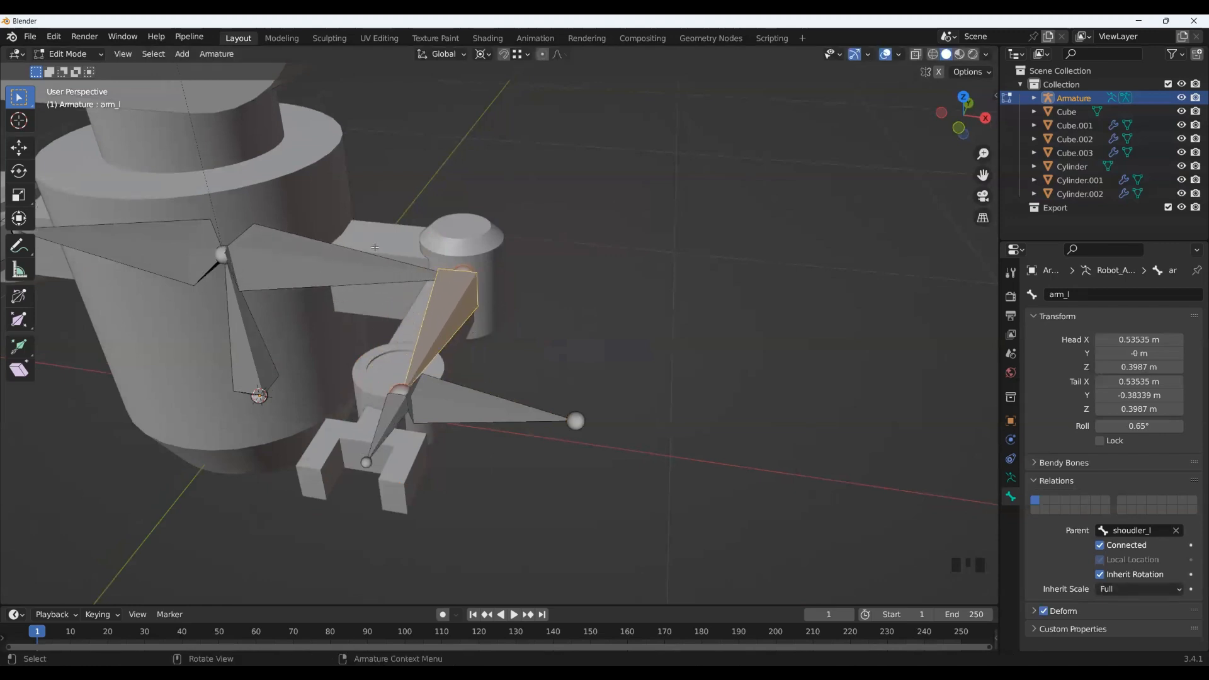
pyautogui.click(441, 406)
pyautogui.press('g')
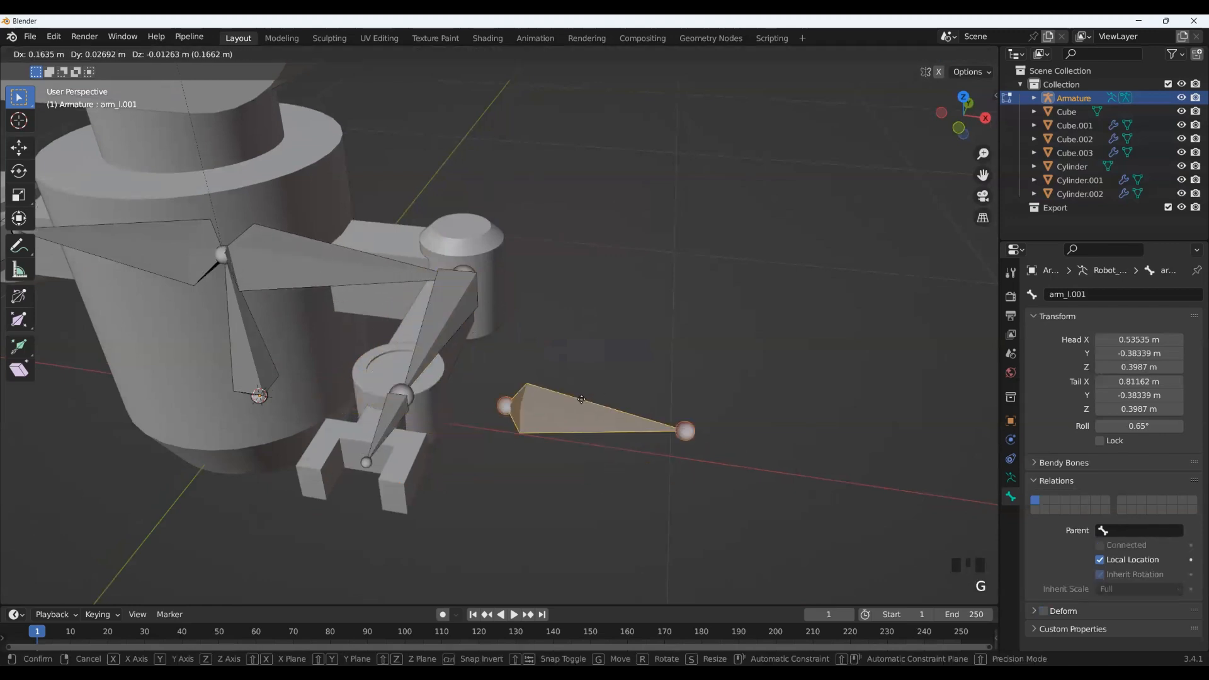
pyautogui.press('Escape')
# Step: Switch the armature to Pose Mode and open the bone constraint settings of the wrist control bone
pyautogui.moveTo(480, 387); pyautogui.dragTo(403, 352, button='middle')
pyautogui.press('Tab')
pyautogui.hotkey('ctrl', 'Tab')
pyautogui.moveTo(138, 93); pyautogui.dragTo(753, 340, button='middle')
pyautogui.middleClick(753, 340)
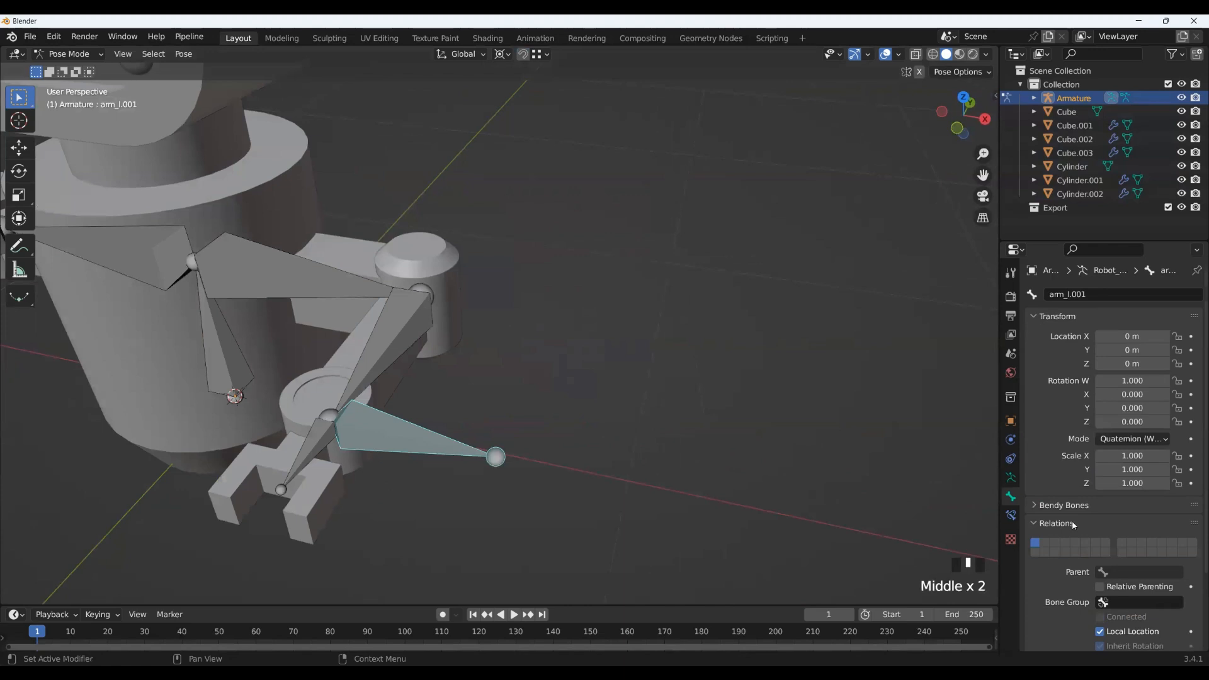
pyautogui.click(1011, 515)
# Step: Try adding an Inverse Kinematics constraint to the wrist control bone, then undo it
pyautogui.click(1119, 295)
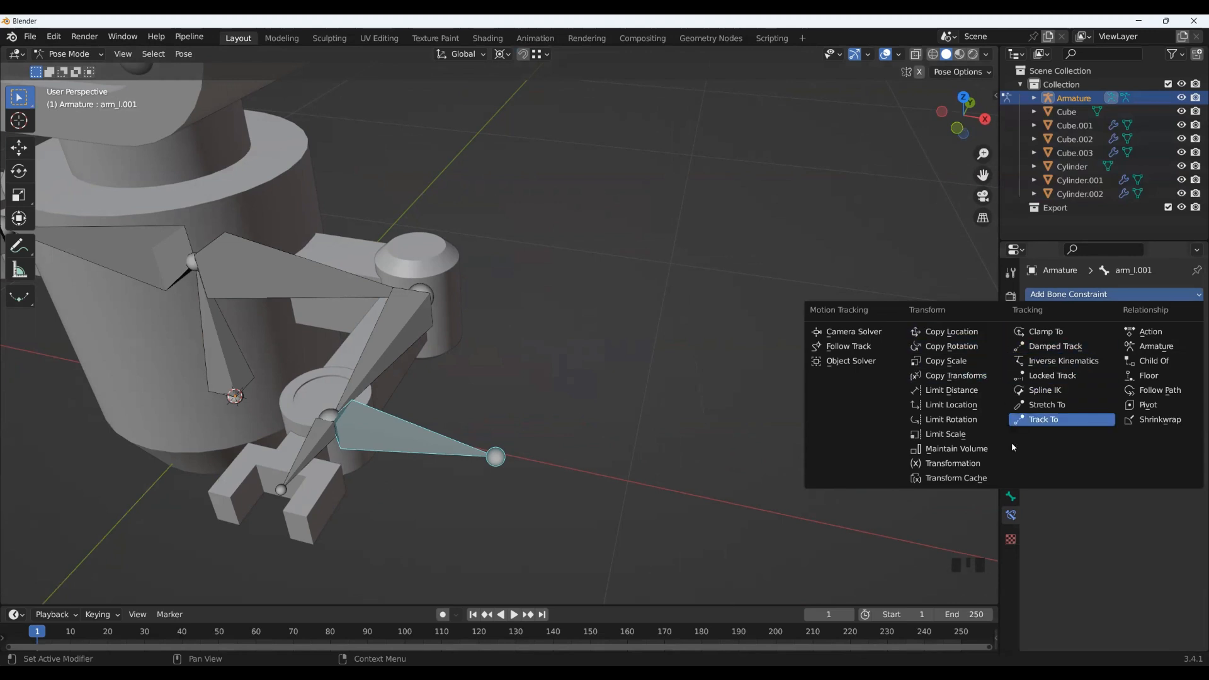
pyautogui.click(1062, 360)
pyautogui.moveTo(520, 465); pyautogui.dragTo(592, 412, button='middle')
pyautogui.hotkey('ctrl', 'z')
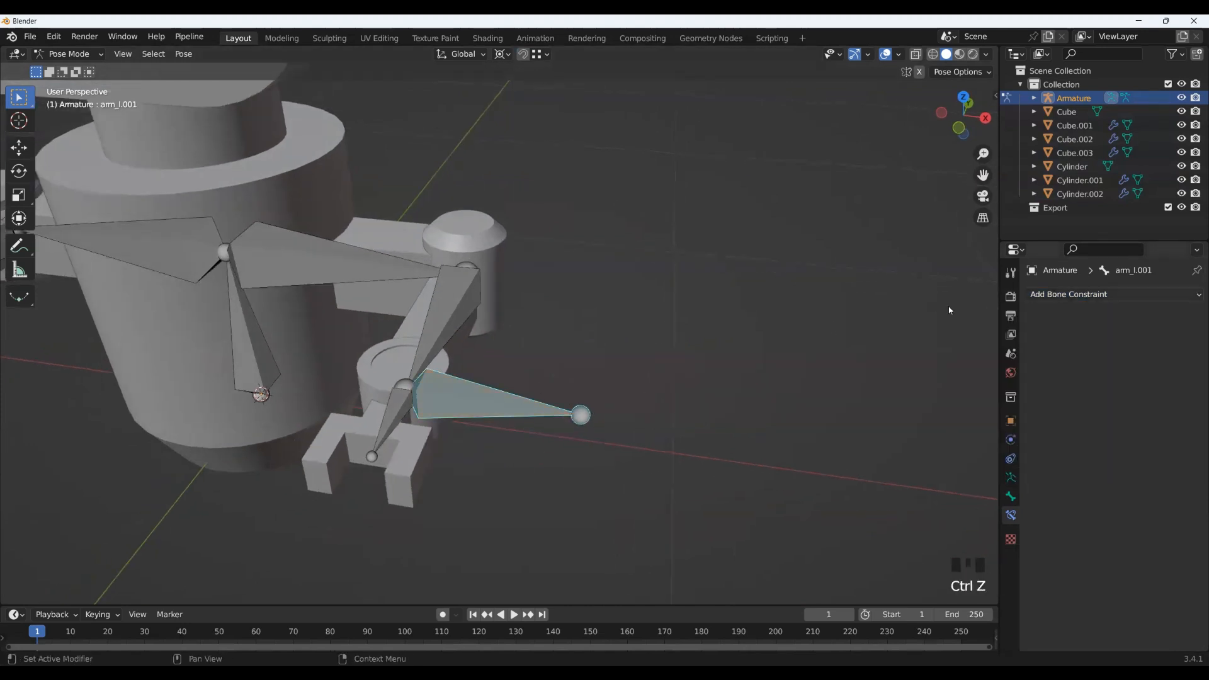
# Step: Add an Inverse Kinematics constraint to the left arm bone arm_l with Armature as its target
pyautogui.click(431, 328)
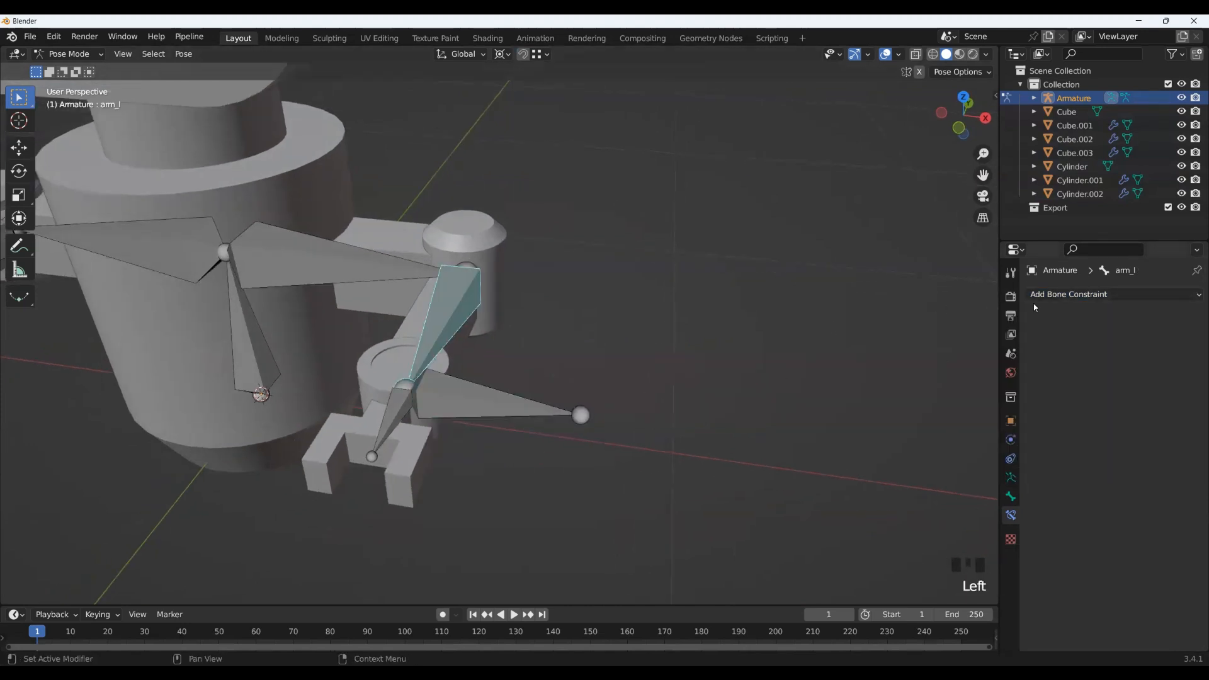
pyautogui.click(1068, 293)
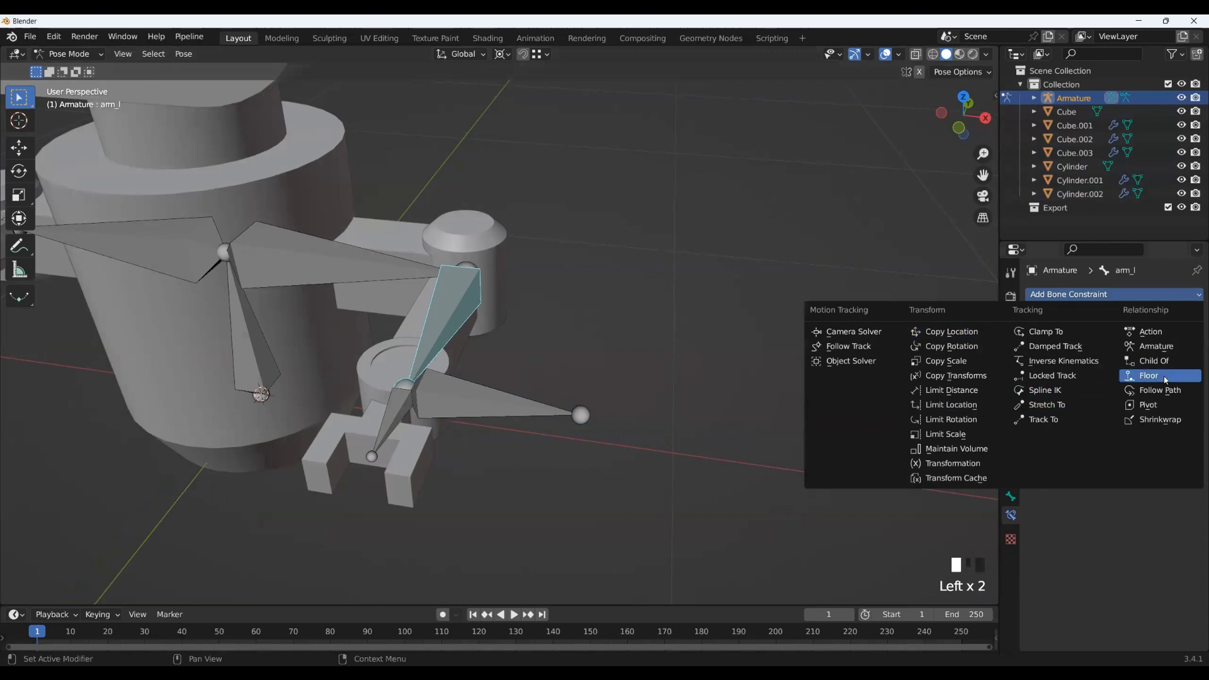
pyautogui.click(1068, 365)
pyautogui.moveTo(520, 421); pyautogui.dragTo(509, 427, button='middle')
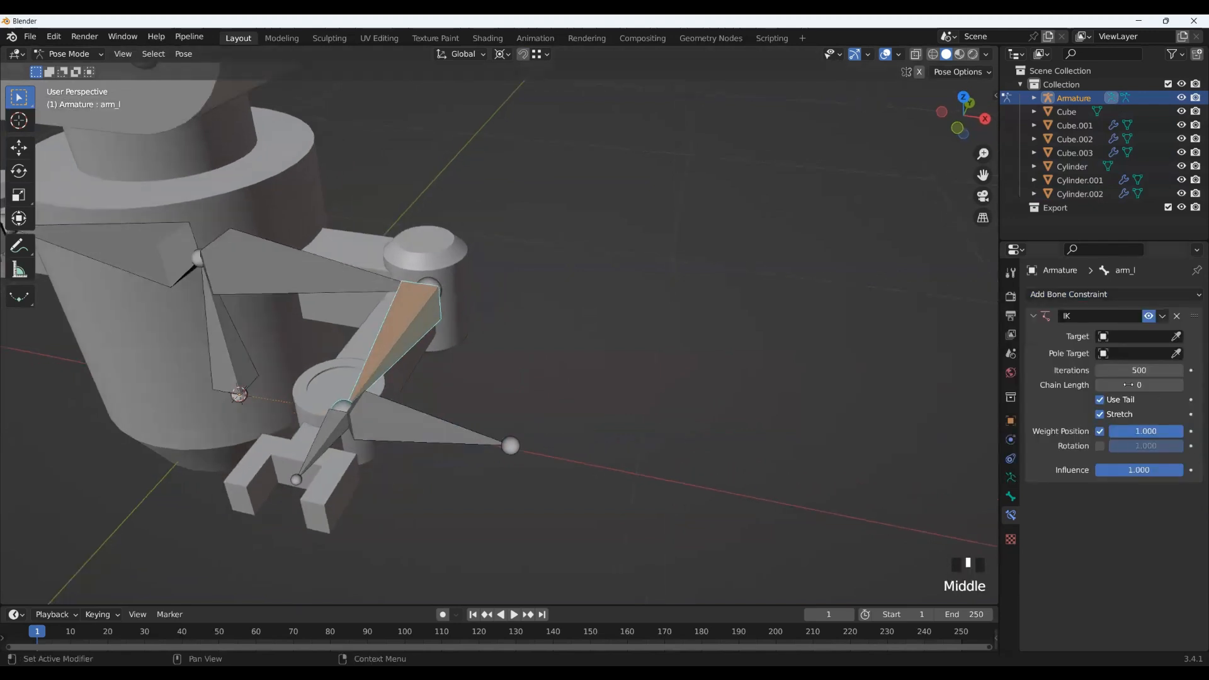
pyautogui.click(1160, 340)
pyautogui.click(1082, 354)
pyautogui.moveTo(440, 386); pyautogui.dragTo(447, 384, button='middle')
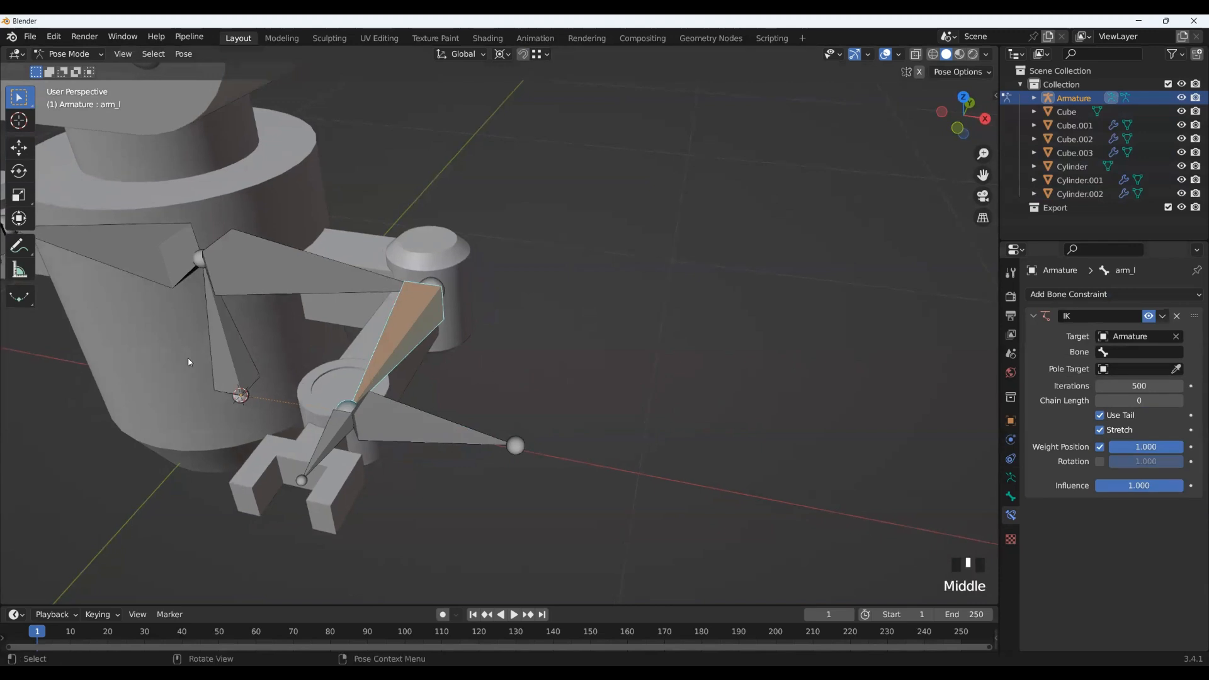
# Step: Examine the left shoulder bone's constraints and the armature's data settings in Edit and Object Mode
pyautogui.click(1137, 335)
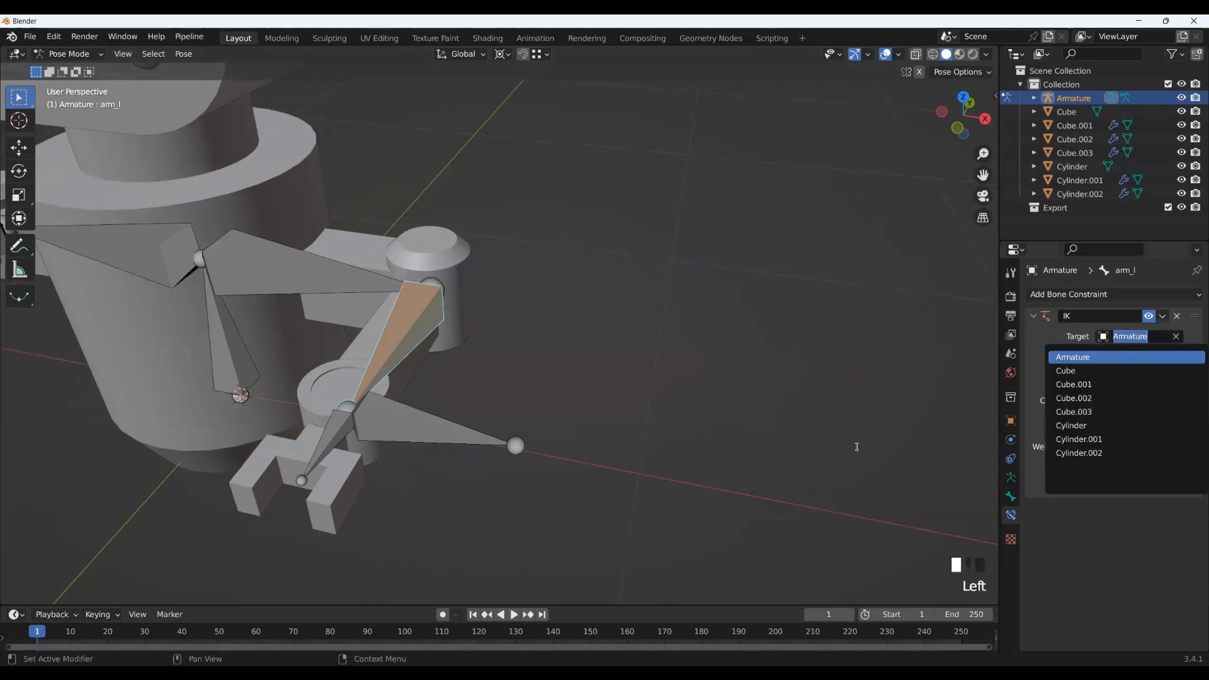
pyautogui.click(279, 278)
pyautogui.press('Tab')
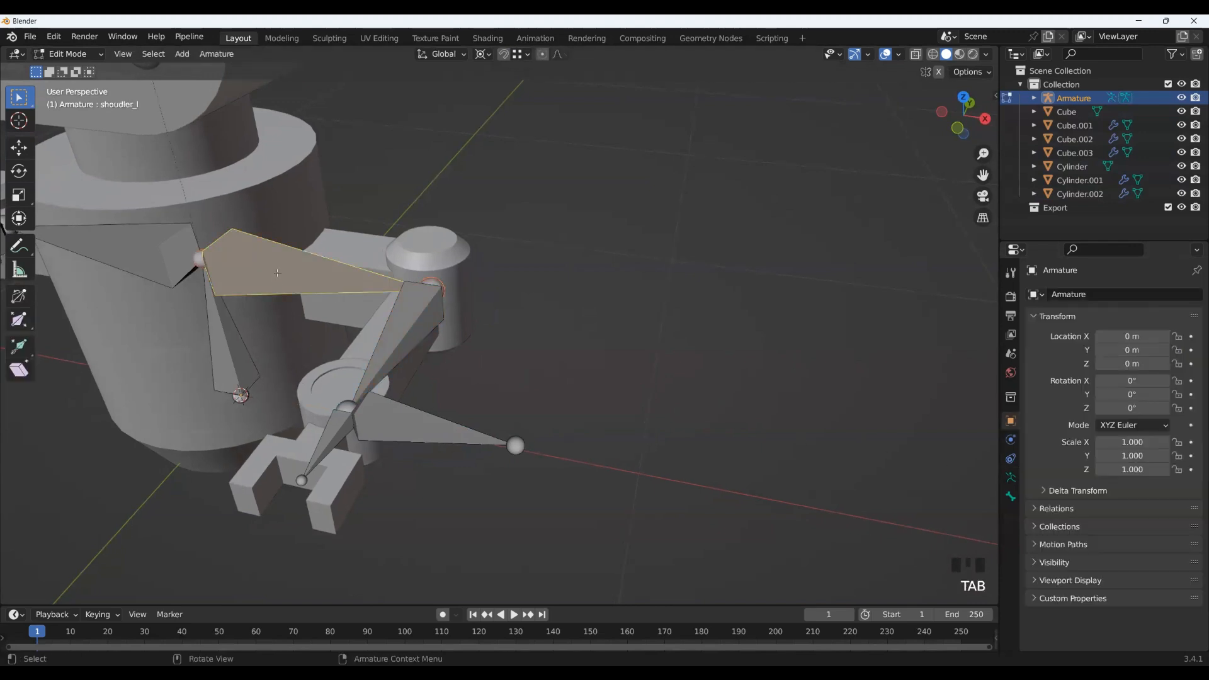
pyautogui.click(710, 353)
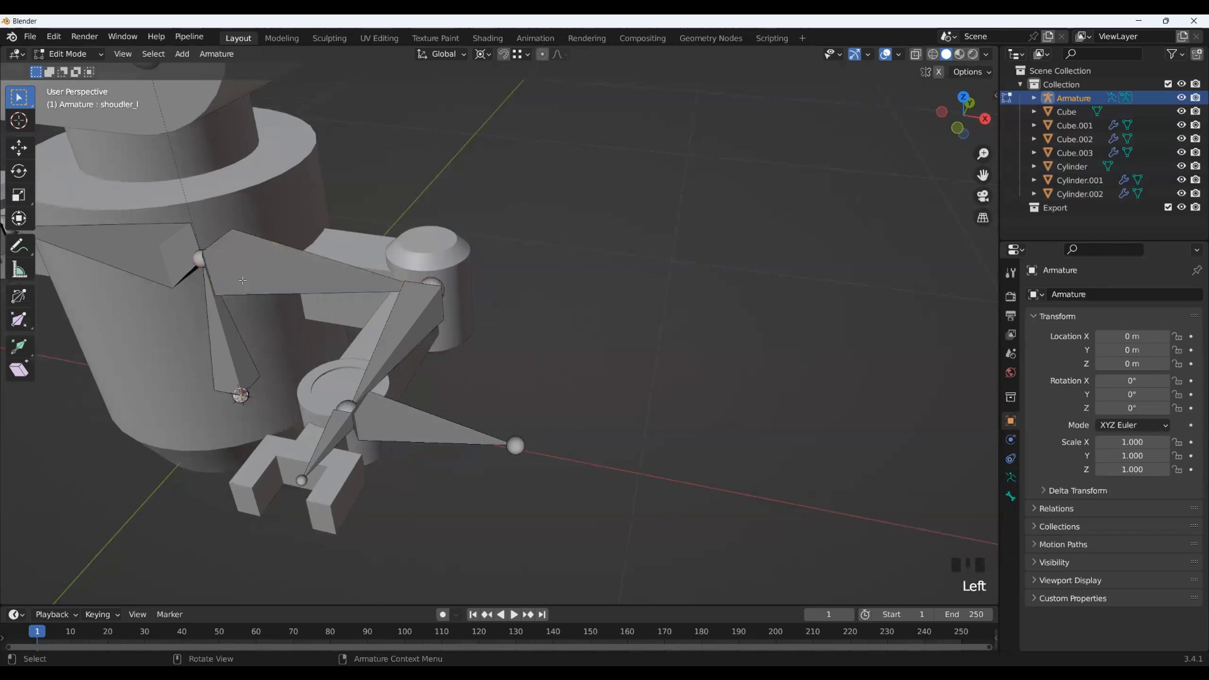
pyautogui.hotkey('ctrl', 'Tab')
pyautogui.press('Tab')
pyautogui.click(293, 281)
pyautogui.hotkey('ctrl', 'Tab')
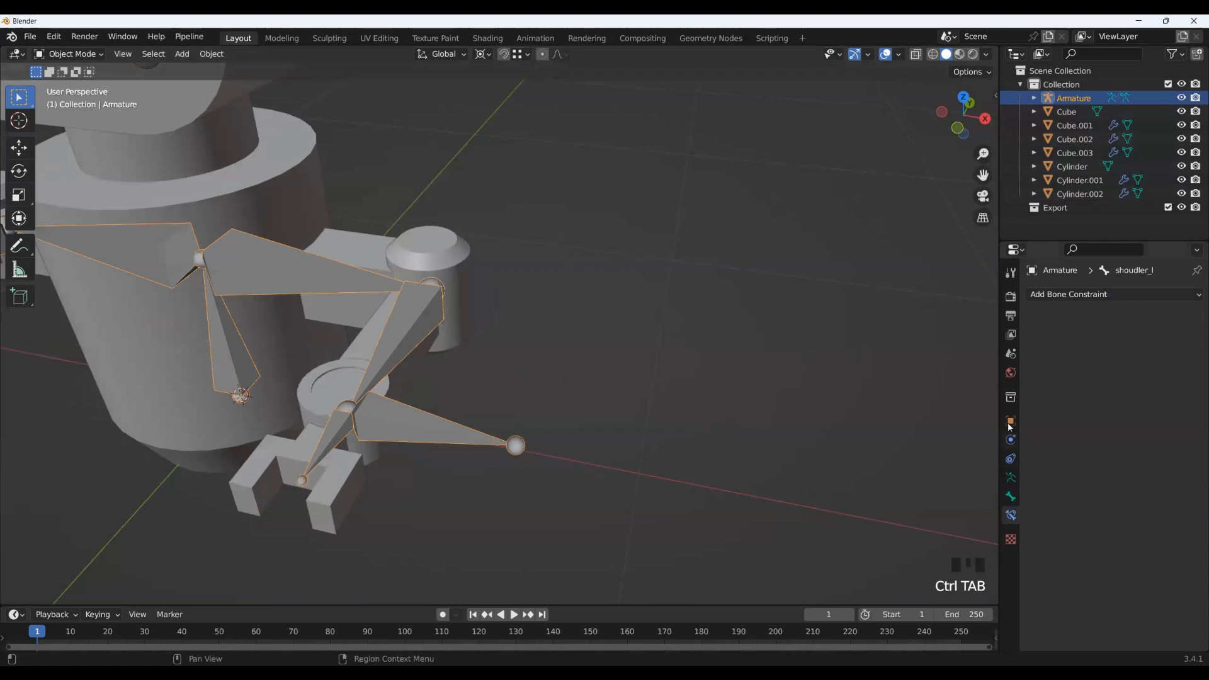
pyautogui.click(1015, 498)
pyautogui.click(1010, 477)
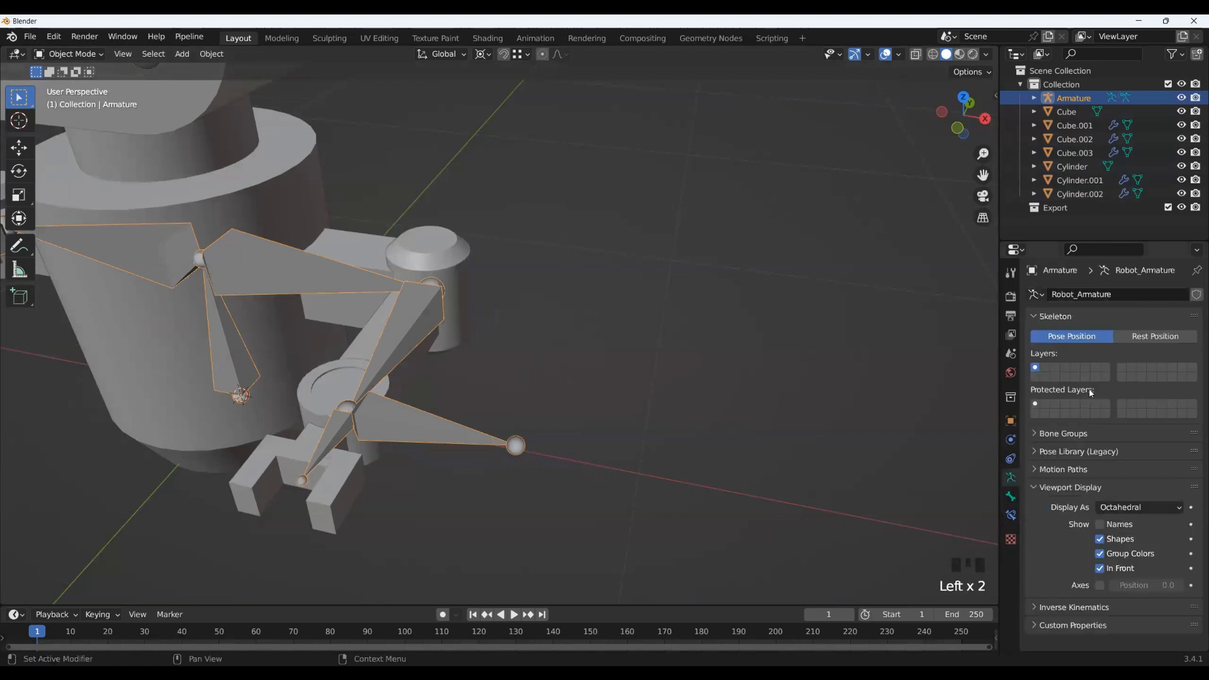
# Step: Return to the left arm bone's IK constraint in Pose Mode and inspect the bones available as its target
pyautogui.press('Tab')
pyautogui.click(371, 356)
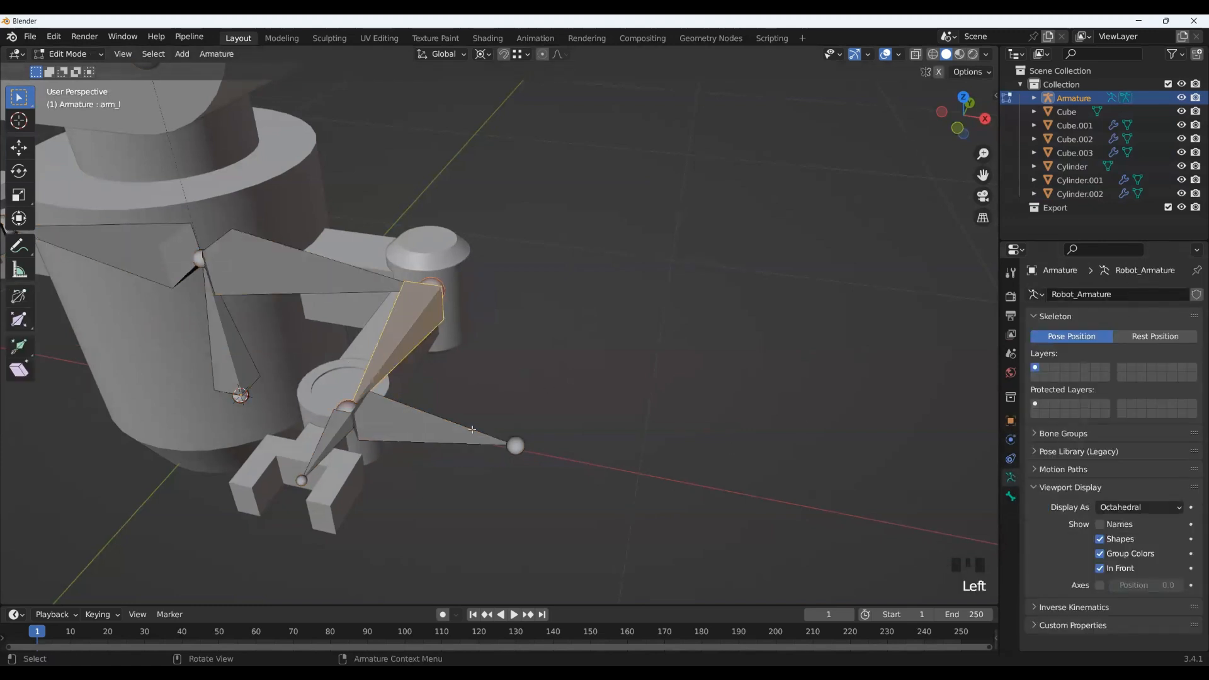
pyautogui.press('Tab')
pyautogui.hotkey('ctrl', 'Tab')
pyautogui.click(370, 352)
pyautogui.click(1010, 515)
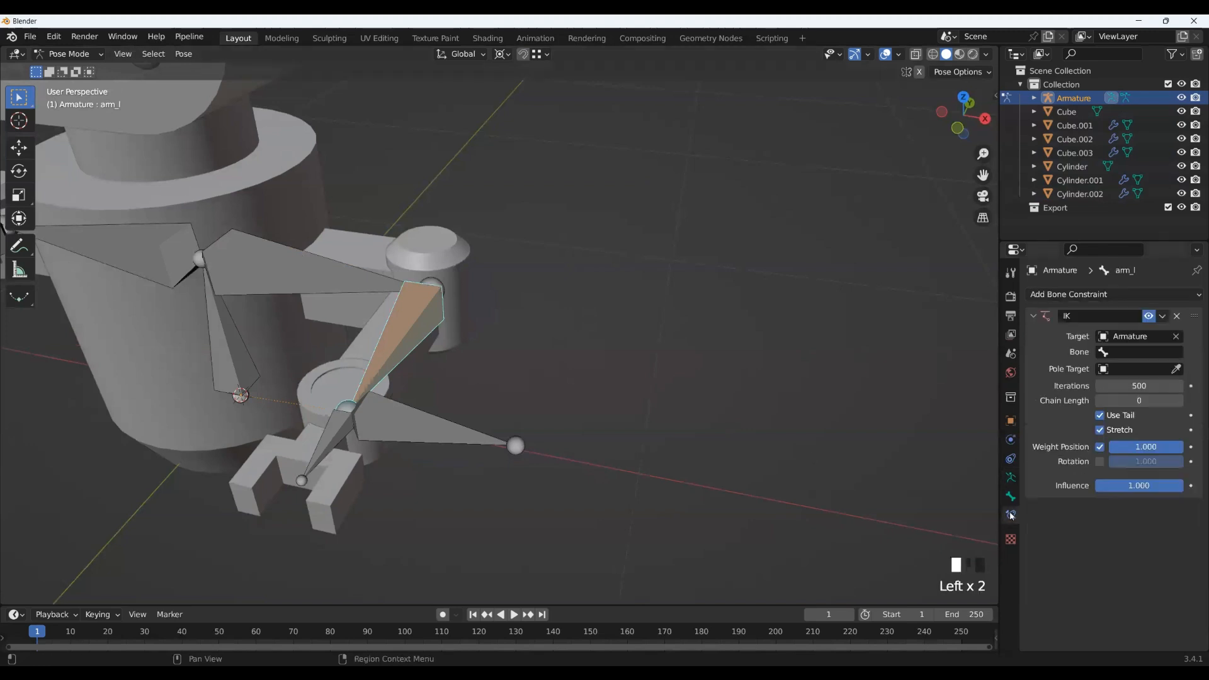
pyautogui.click(1134, 337)
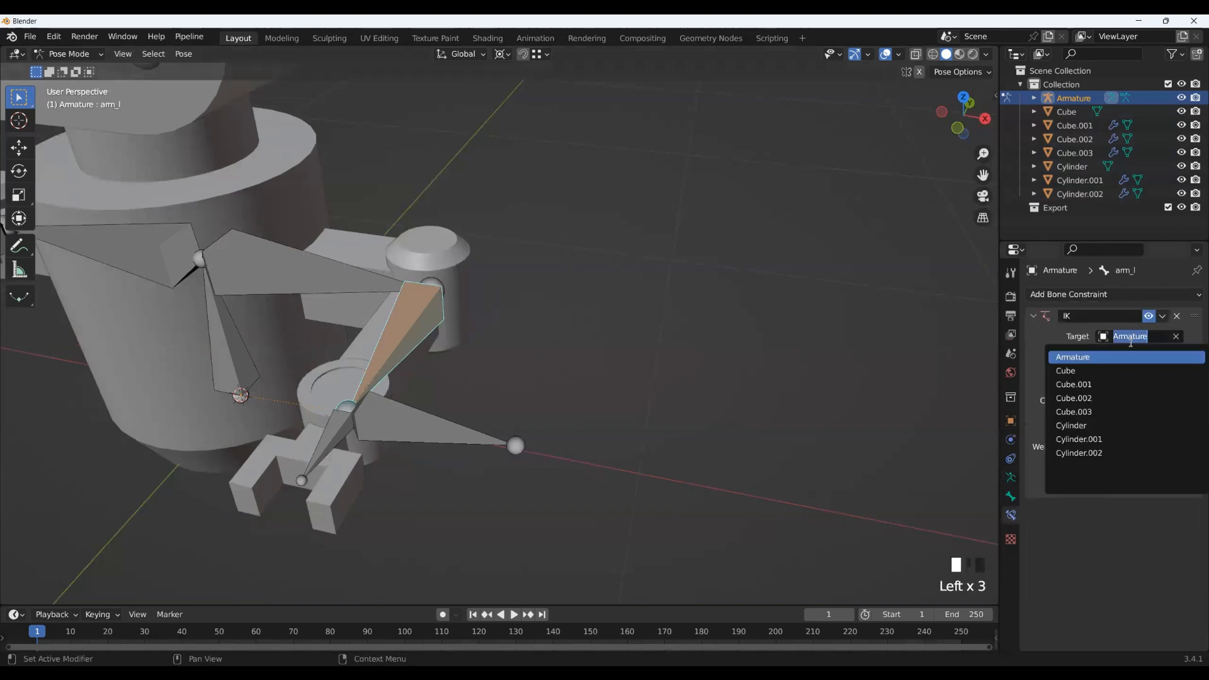
pyautogui.click(1100, 362)
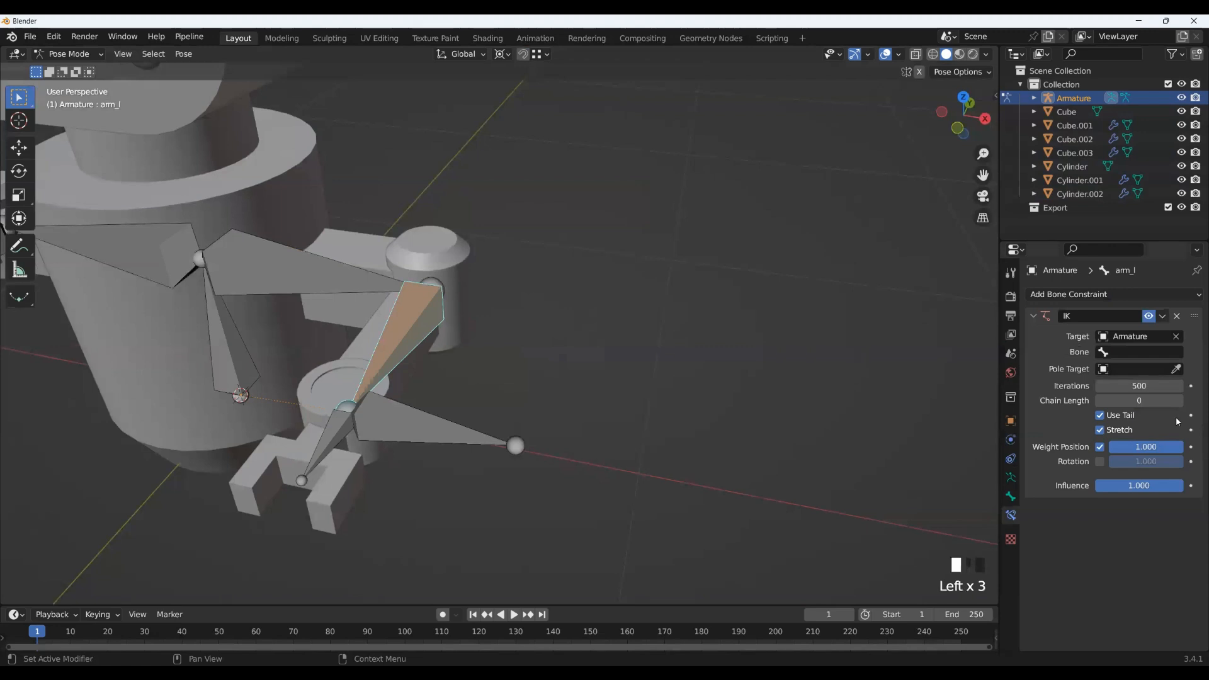
pyautogui.click(1110, 354)
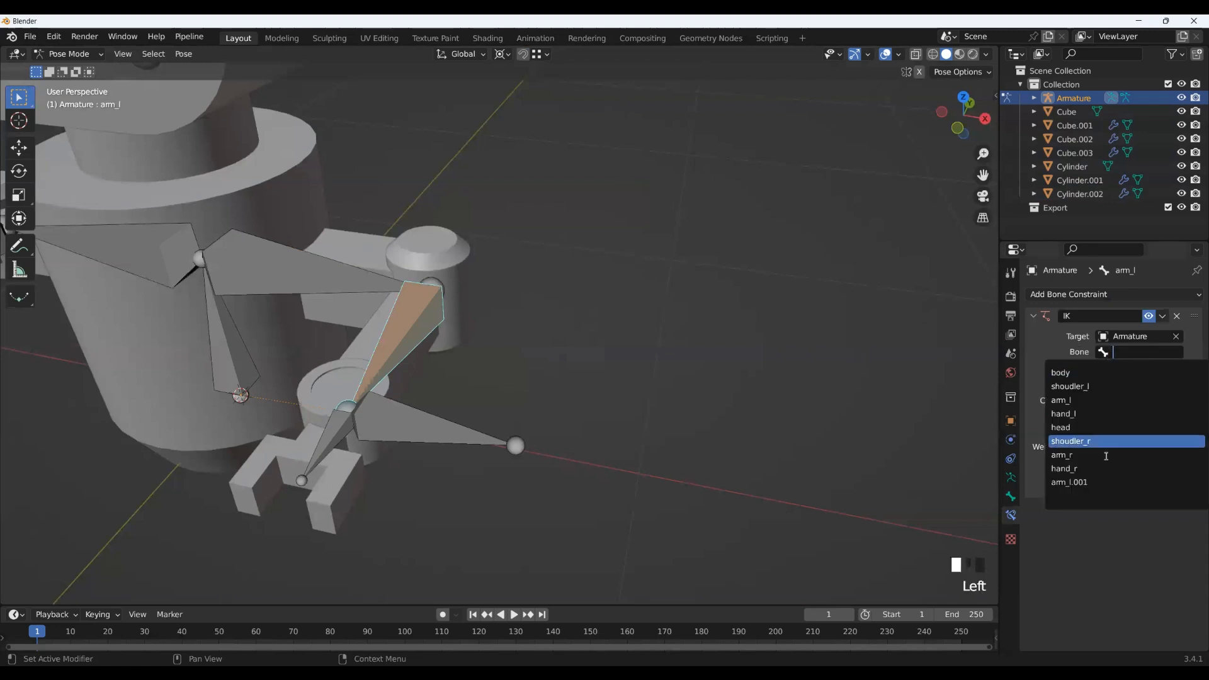
# Step: Rename the wrist control bone arm_l.001 as arm_IK_l
pyautogui.click(403, 430)
pyautogui.click(1010, 497)
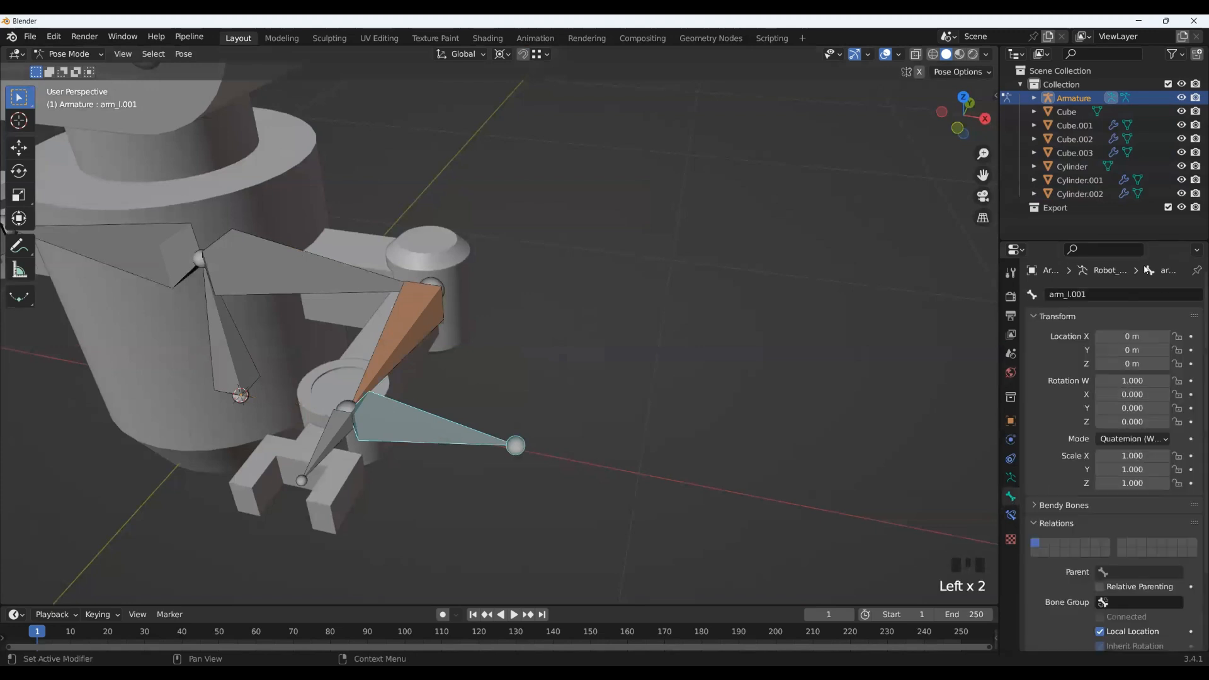
pyautogui.click(1108, 294)
pyautogui.press('BackSpace')
pyautogui.press('BackSpace')
pyautogui.press('BackSpace')
pyautogui.press('BackSpace')
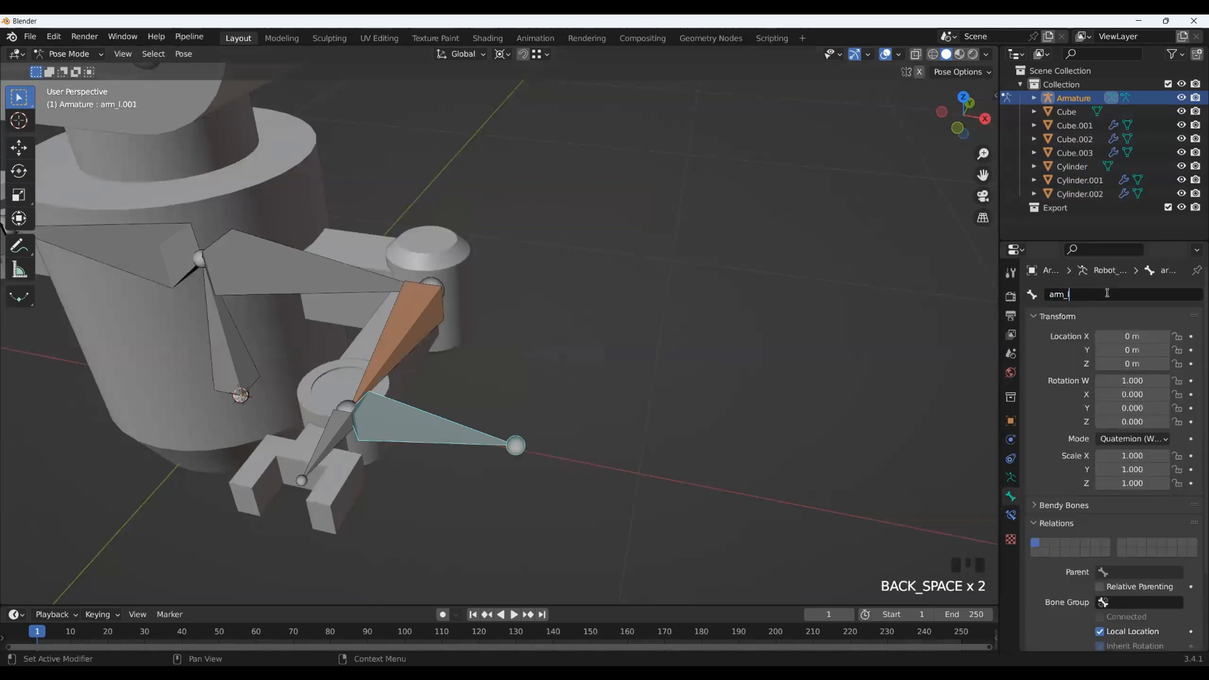
pyautogui.write('IK_l')
pyautogui.press('Return')
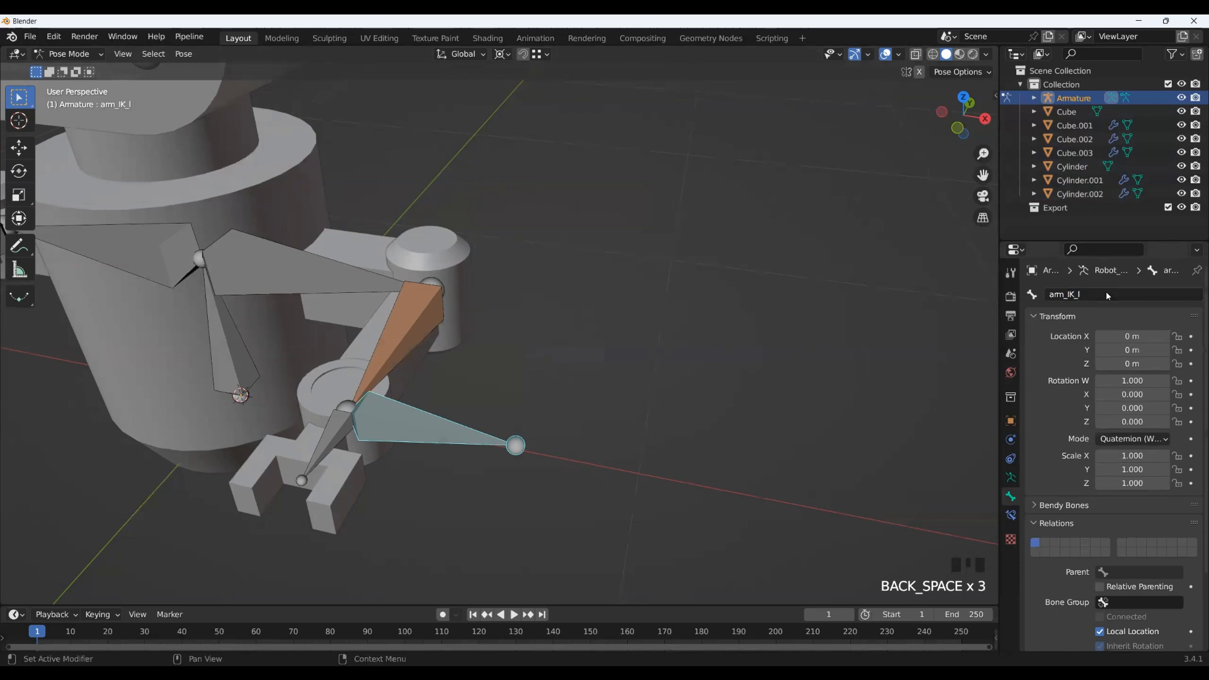
# Step: Set arm_IK_l as the target bone of the left arm bone's IK constraint
pyautogui.click(383, 403)
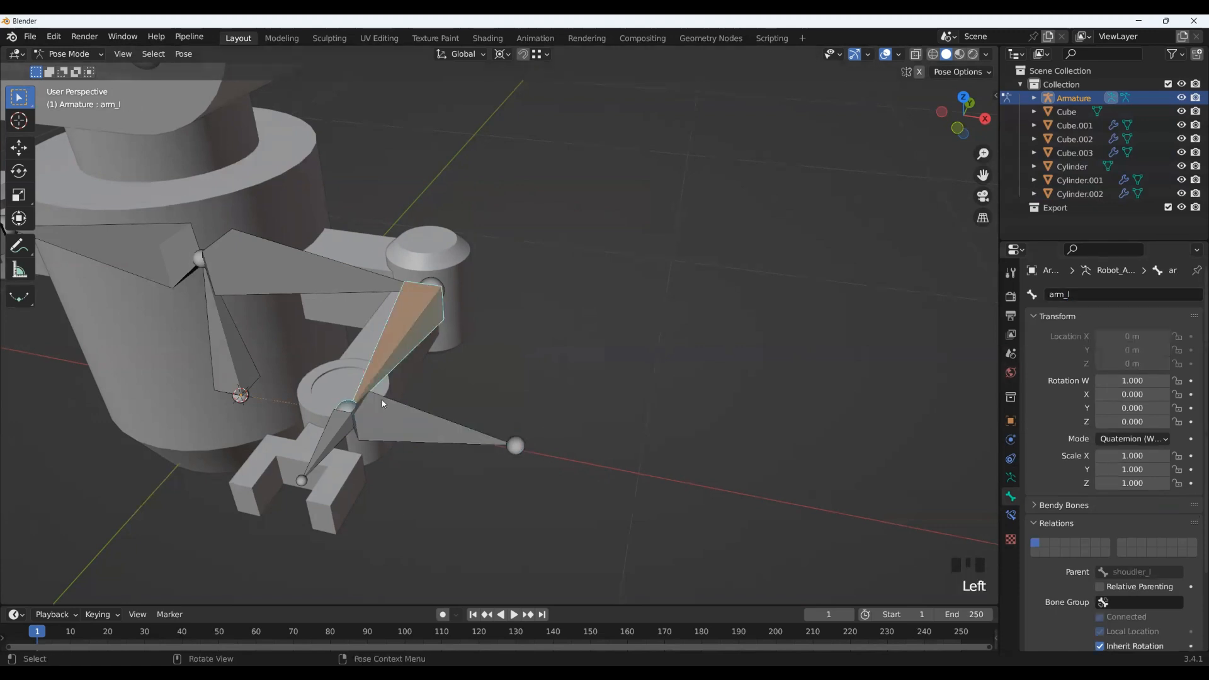
pyautogui.click(1011, 515)
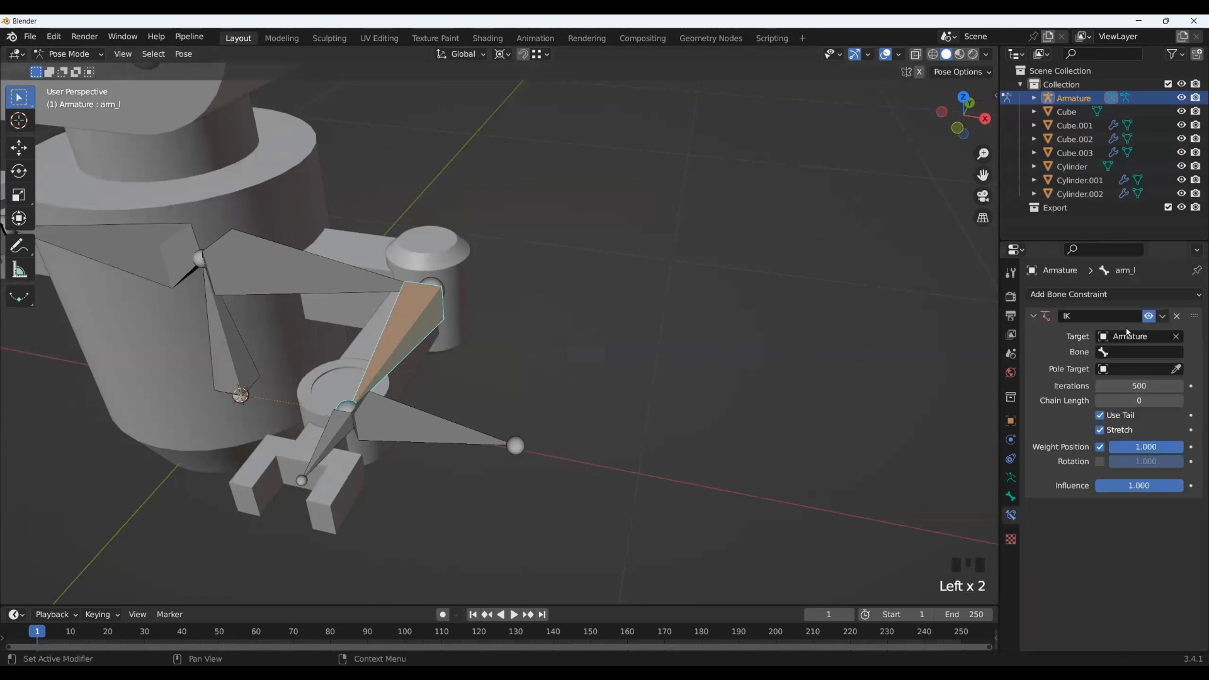
pyautogui.click(1132, 351)
pyautogui.write('ik')
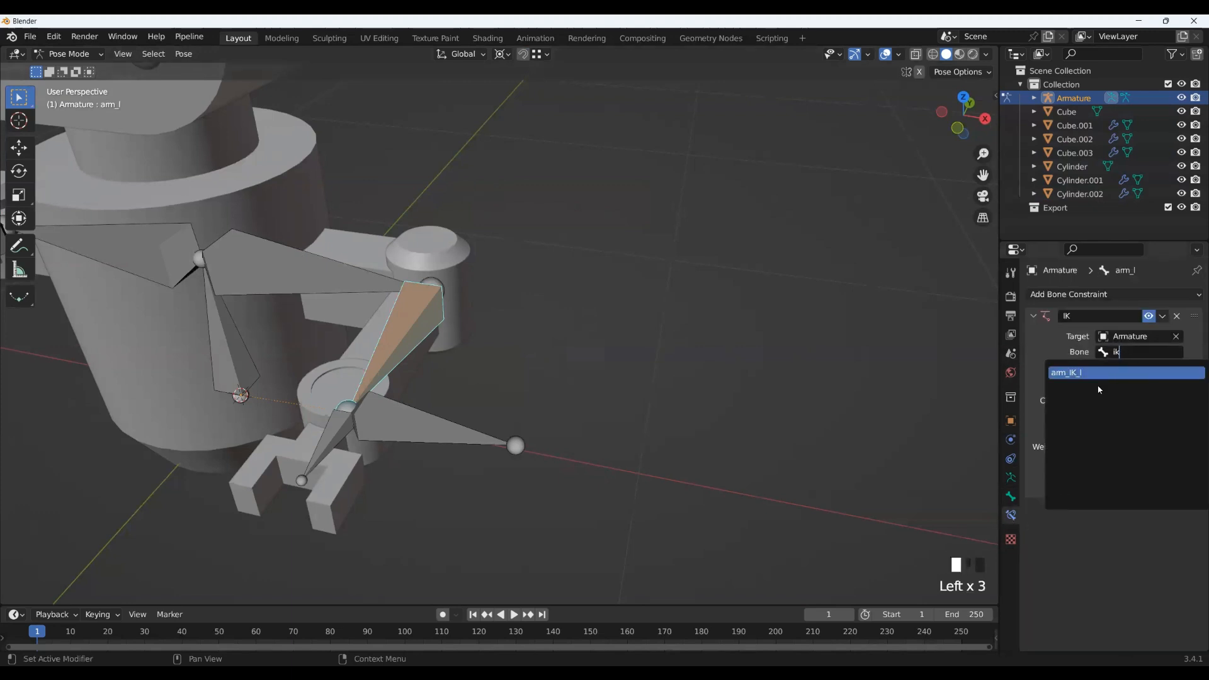
pyautogui.press('Return')
pyautogui.moveTo(532, 372); pyautogui.dragTo(1005, 424, button='middle')
pyautogui.scroll(-3, 926, 409)
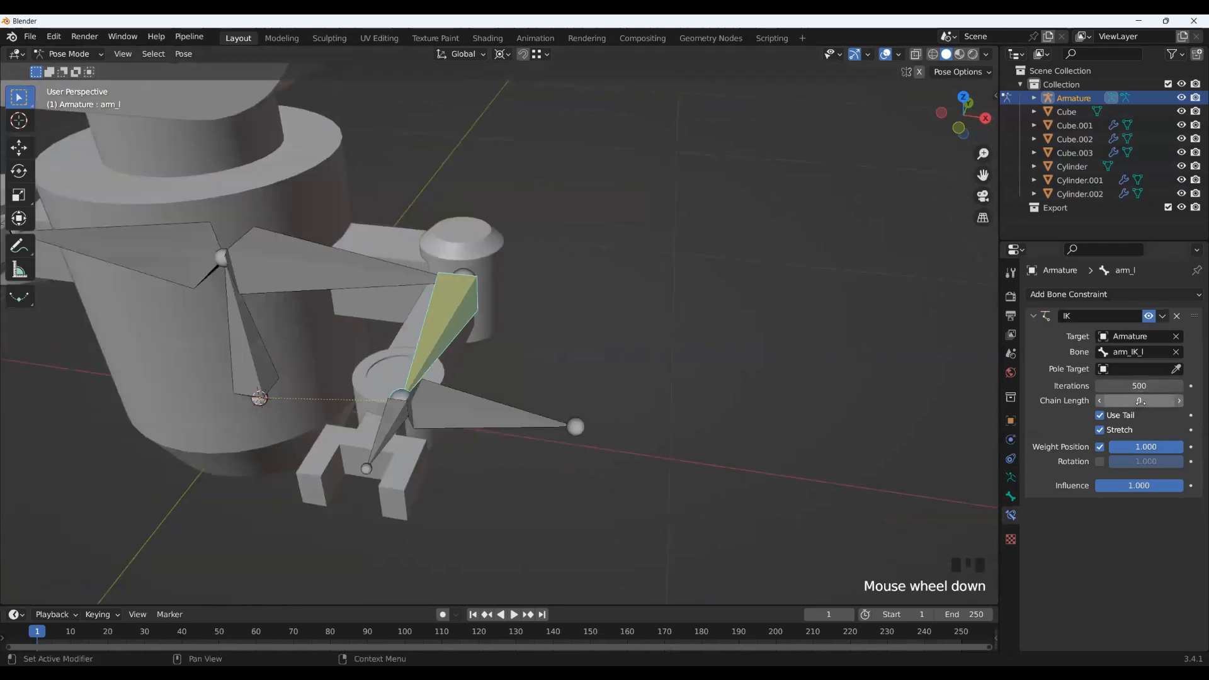
# Step: Test-move the arm_IK_l bone with the IK Chain Length still at 0
pyautogui.moveTo(1139, 401); pyautogui.dragTo(1152, 401)
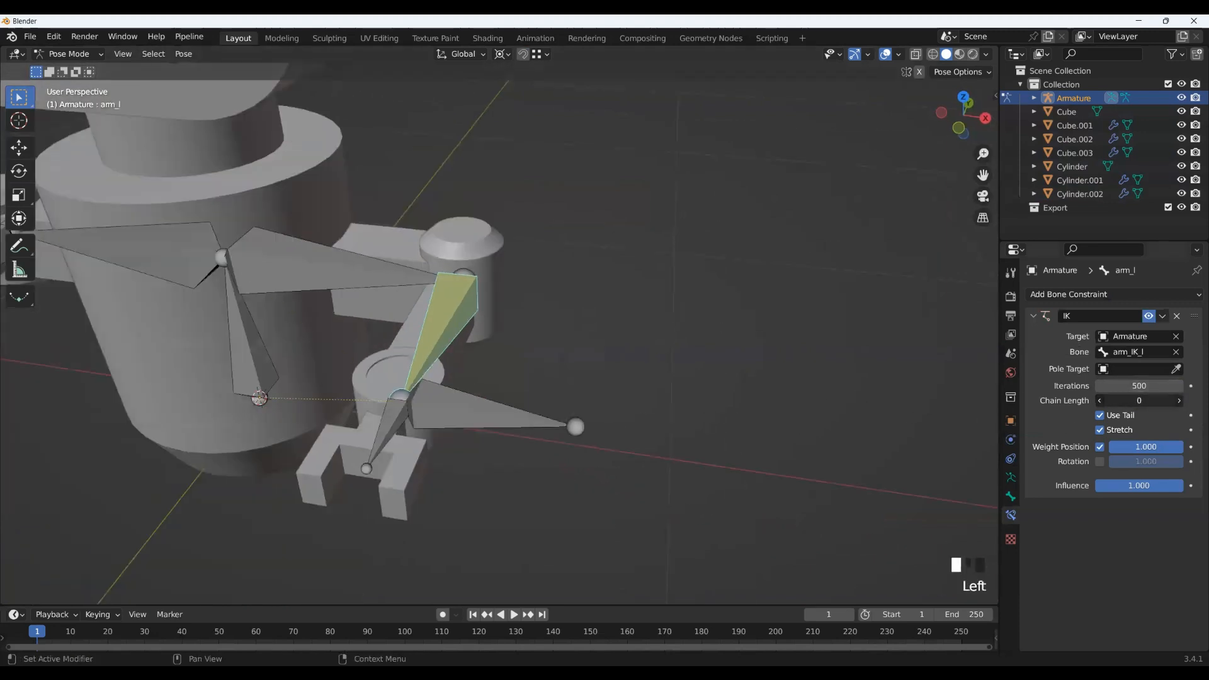
pyautogui.click(471, 409)
pyautogui.press('g')
pyautogui.rightClick(488, 428)
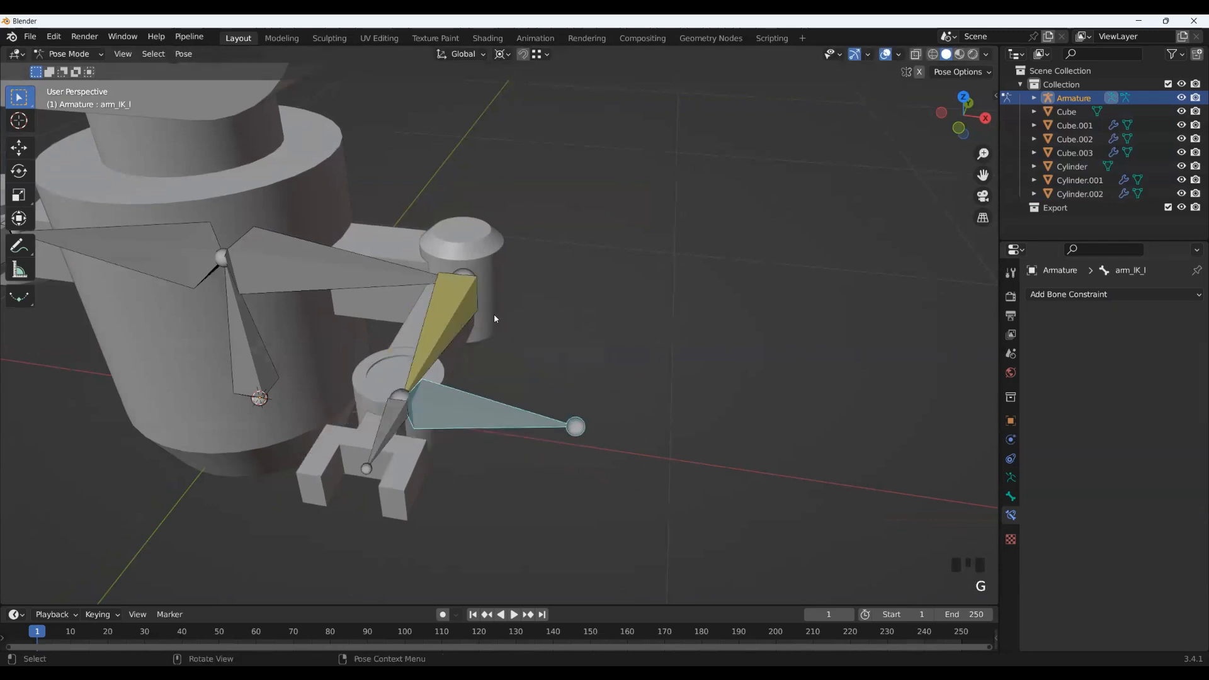
# Step: Set the Chain Length of the left arm bone's IK constraint to 2
pyautogui.click(485, 315)
pyautogui.doubleClick(1153, 402)
pyautogui.write('2')
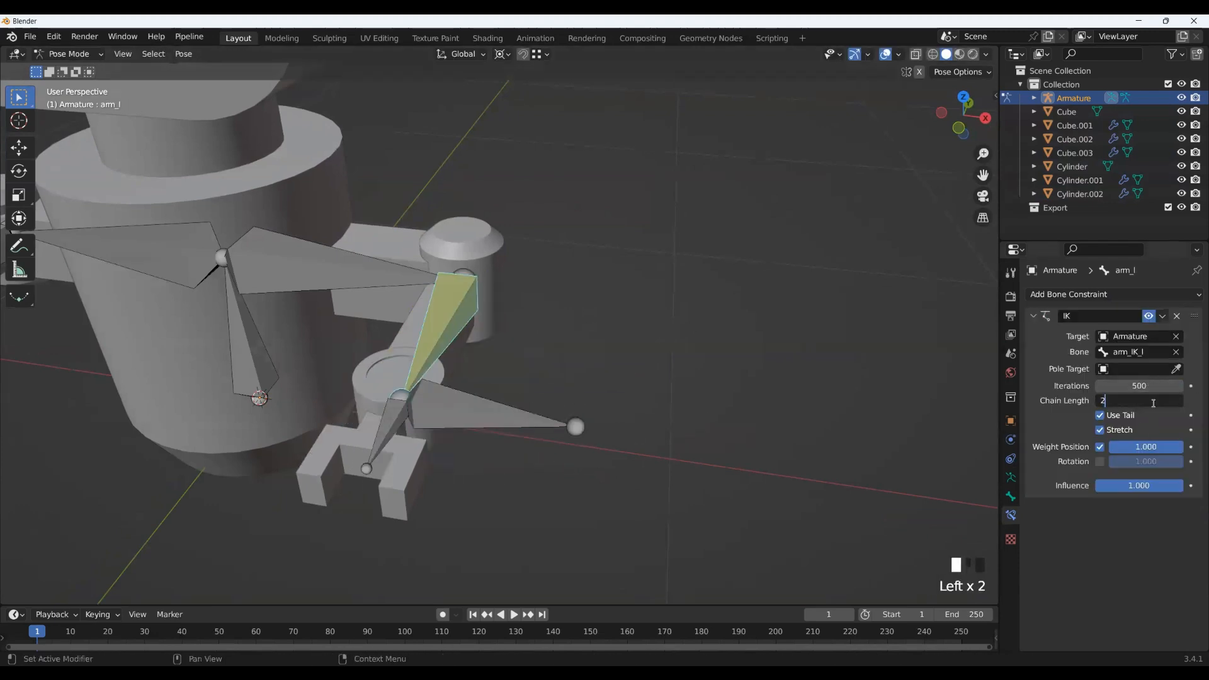
# Step: Move the arm_IK_l bone around to test the two-bone IK chain, then return it to its original position
pyautogui.click(499, 414)
pyautogui.press('g')
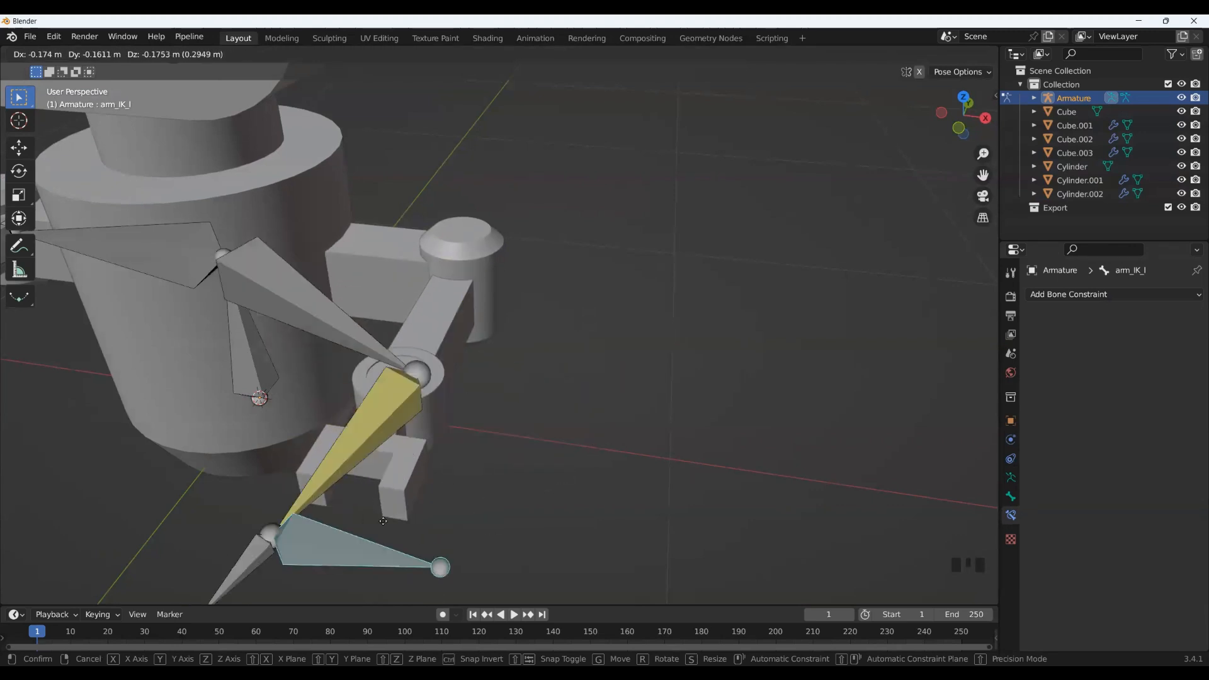
pyautogui.click(510, 385)
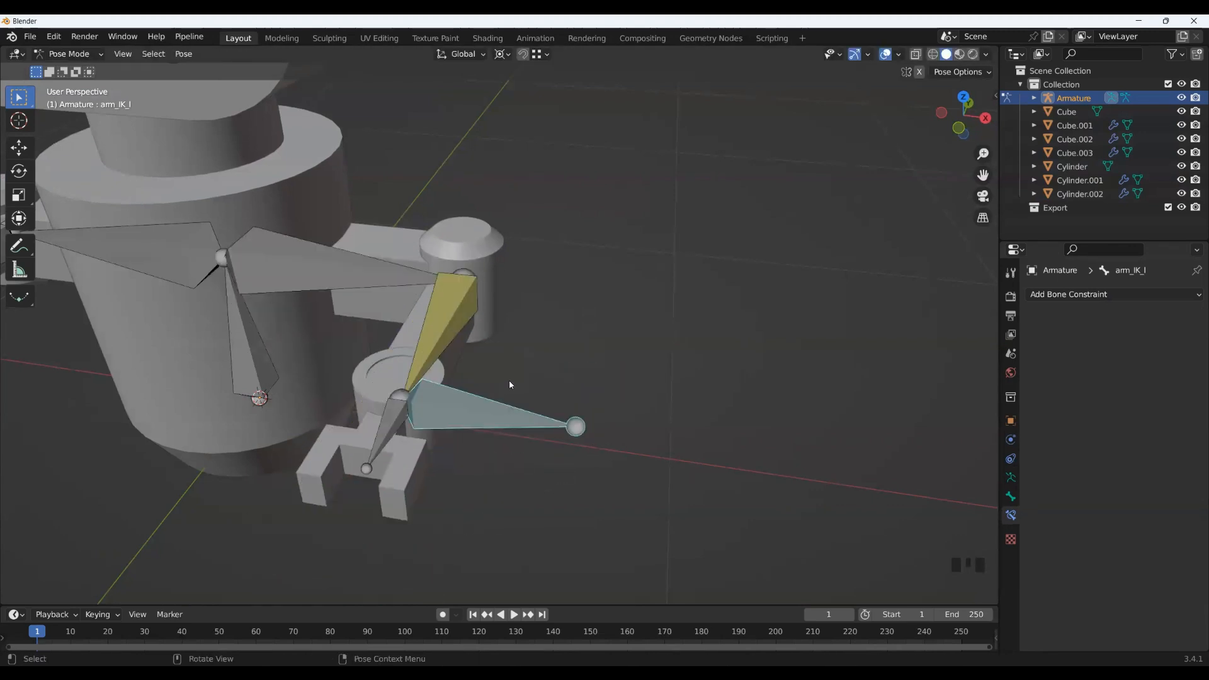
# Step: Switch the armature to Edit Mode and clear the parent of the left shoulder bone
pyautogui.scroll(-3, 510, 384)
pyautogui.moveTo(492, 432); pyautogui.dragTo(517, 446, button='middle')
pyautogui.scroll(5, 523, 420)
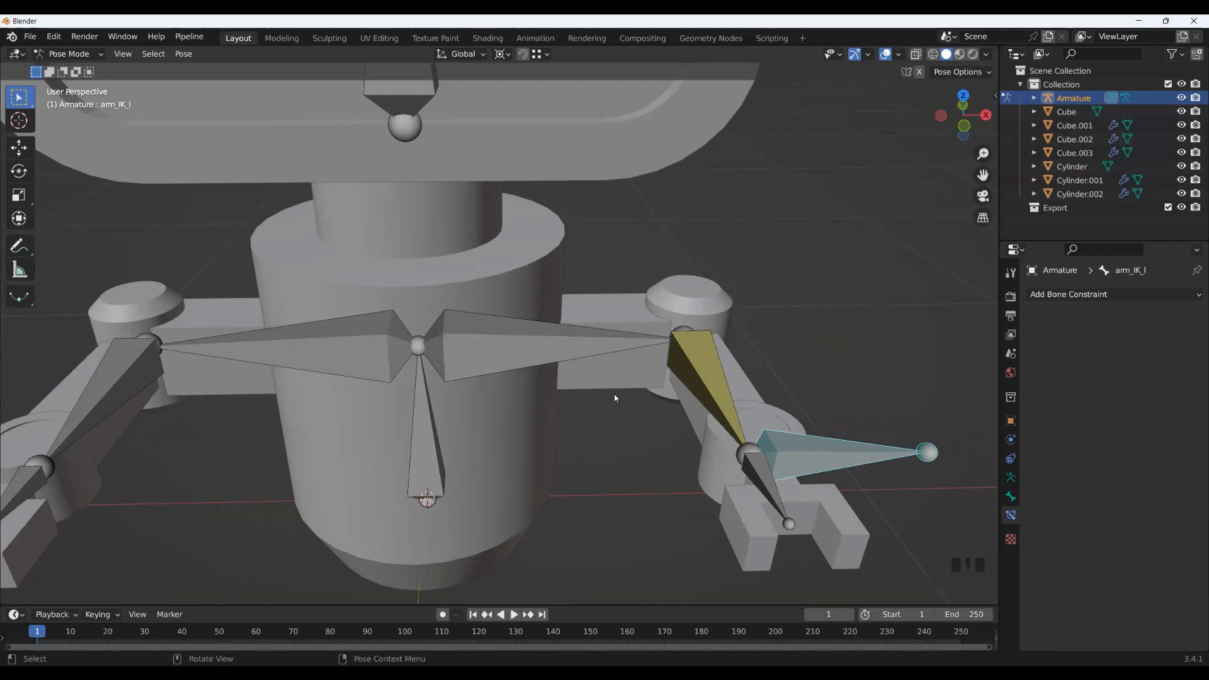
pyautogui.moveTo(614, 397); pyautogui.dragTo(613, 409, button='middle')
pyautogui.hotkey('ctrl', 'Tab')
pyautogui.moveTo(488, 417); pyautogui.dragTo(441, 360, button='middle')
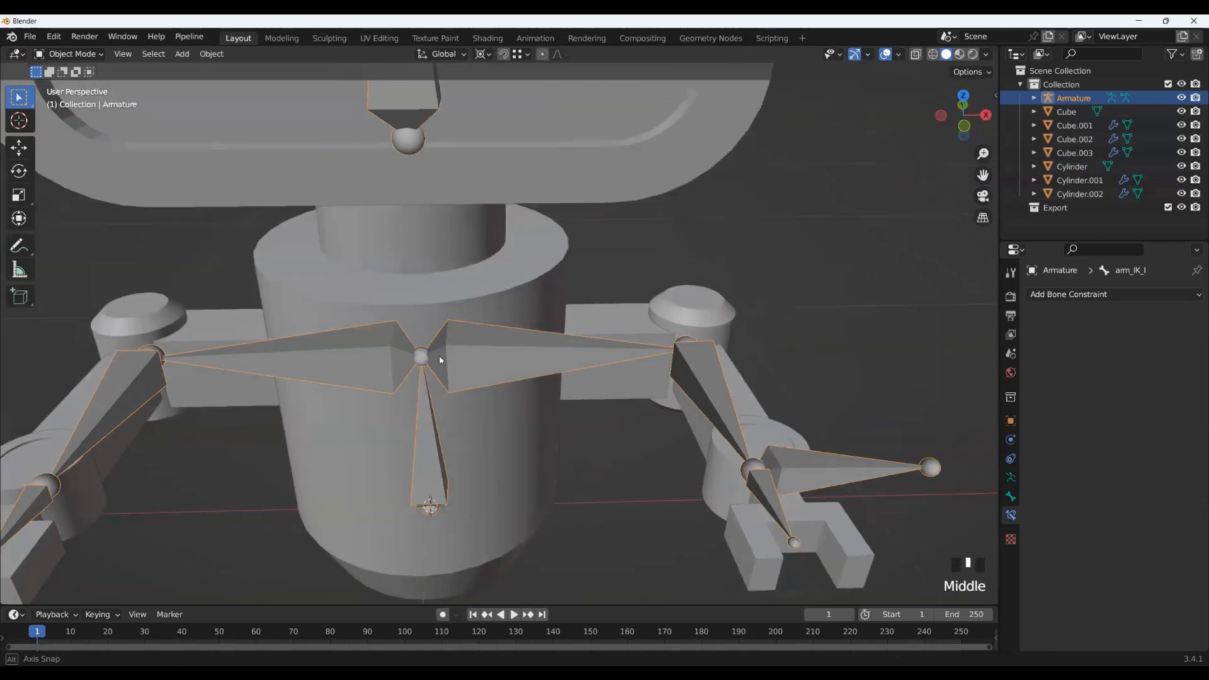
pyautogui.press('Tab')
pyautogui.click(433, 362)
pyautogui.click(508, 358)
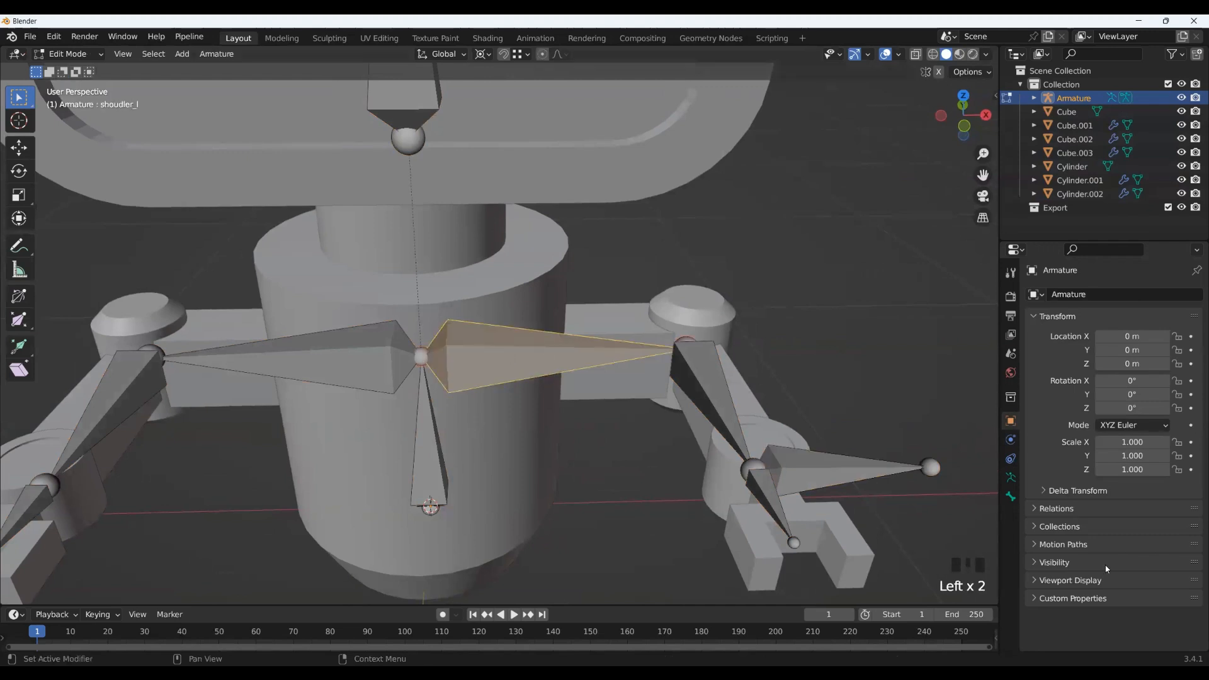
pyautogui.click(1013, 482)
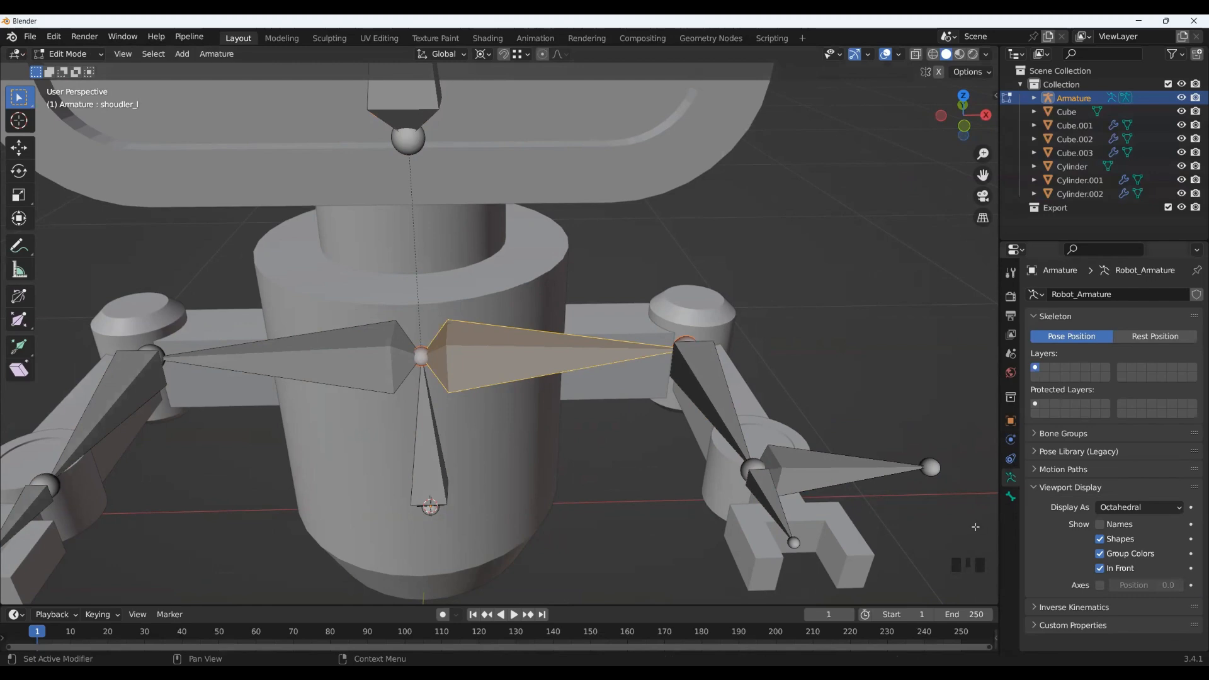
pyautogui.click(1006, 498)
pyautogui.click(1175, 531)
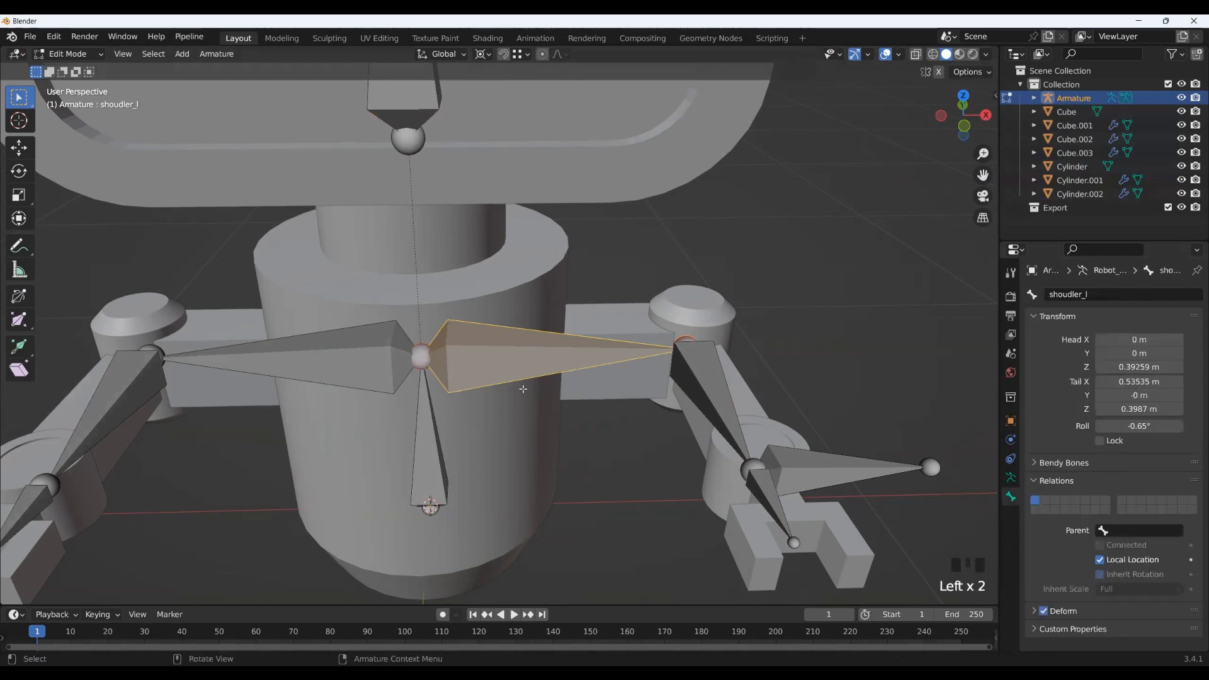
pyautogui.click(425, 362)
pyautogui.click(963, 125)
pyautogui.keyDown('shift'); pyautogui.moveTo(513, 321); pyautogui.dragTo(531, 425, button='middle'); pyautogui.keyUp('shift')
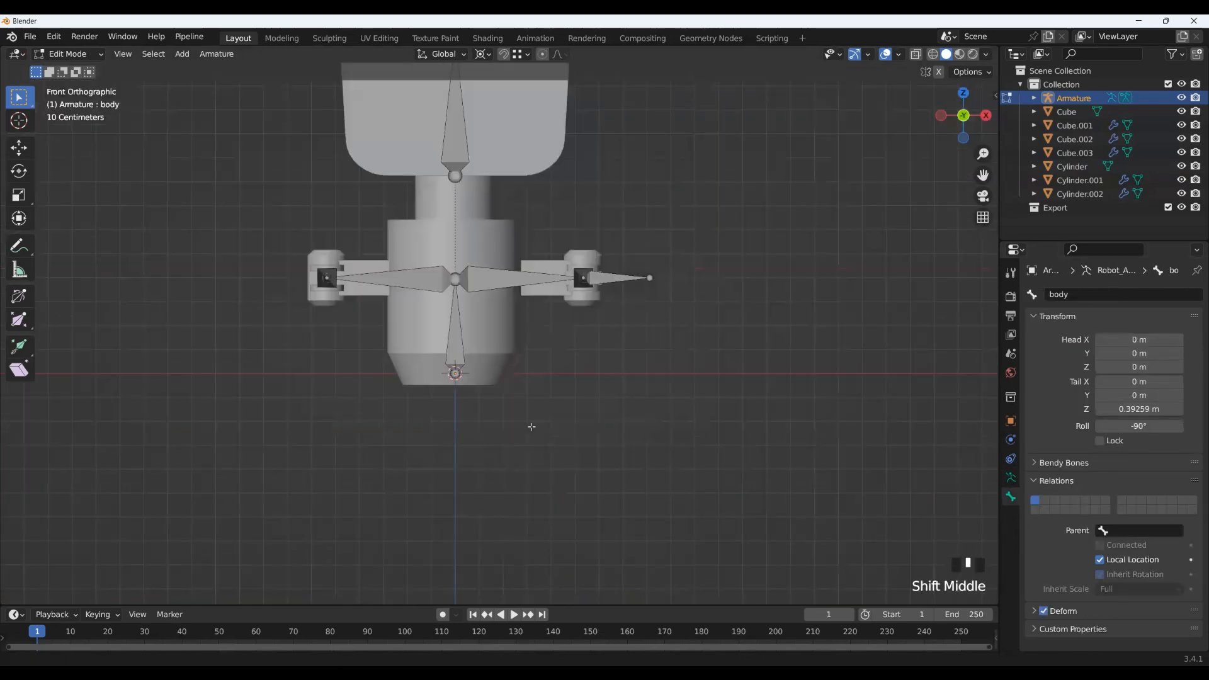
pyautogui.scroll(5, 471, 394)
pyautogui.keyDown('shift'); pyautogui.moveTo(471, 397); pyautogui.dragTo(489, 441, button='middle'); pyautogui.keyUp('shift')
pyautogui.press('g')
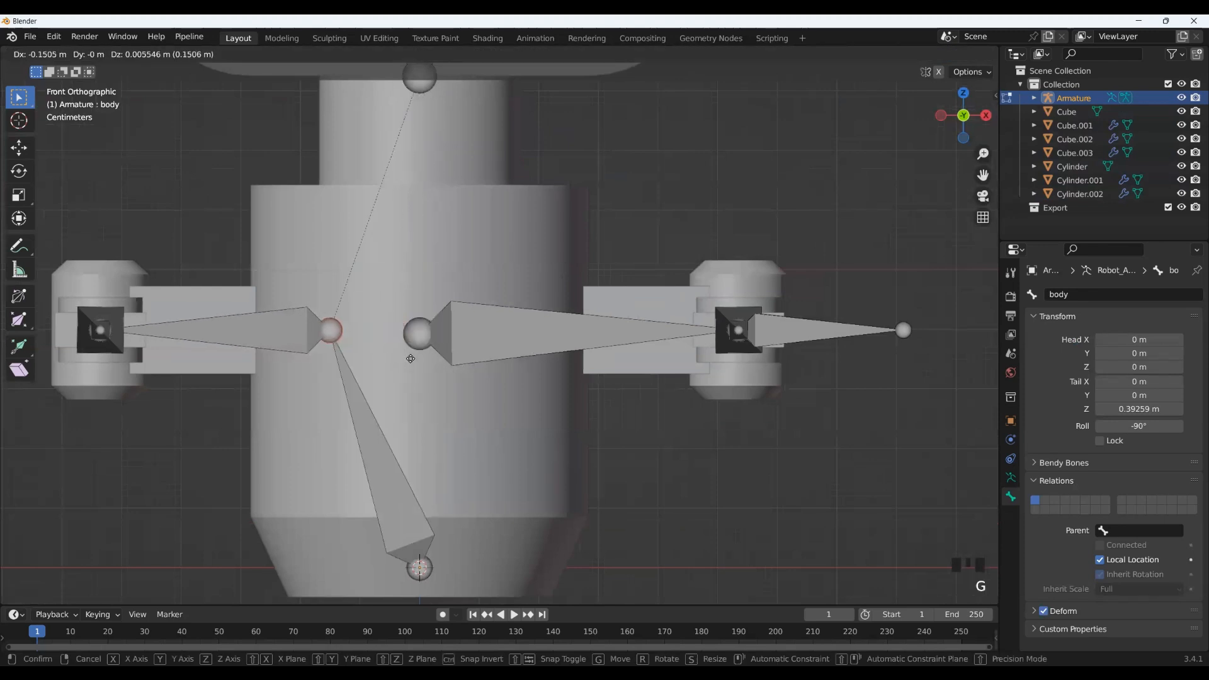
pyautogui.rightClick(409, 356)
pyautogui.click(494, 335)
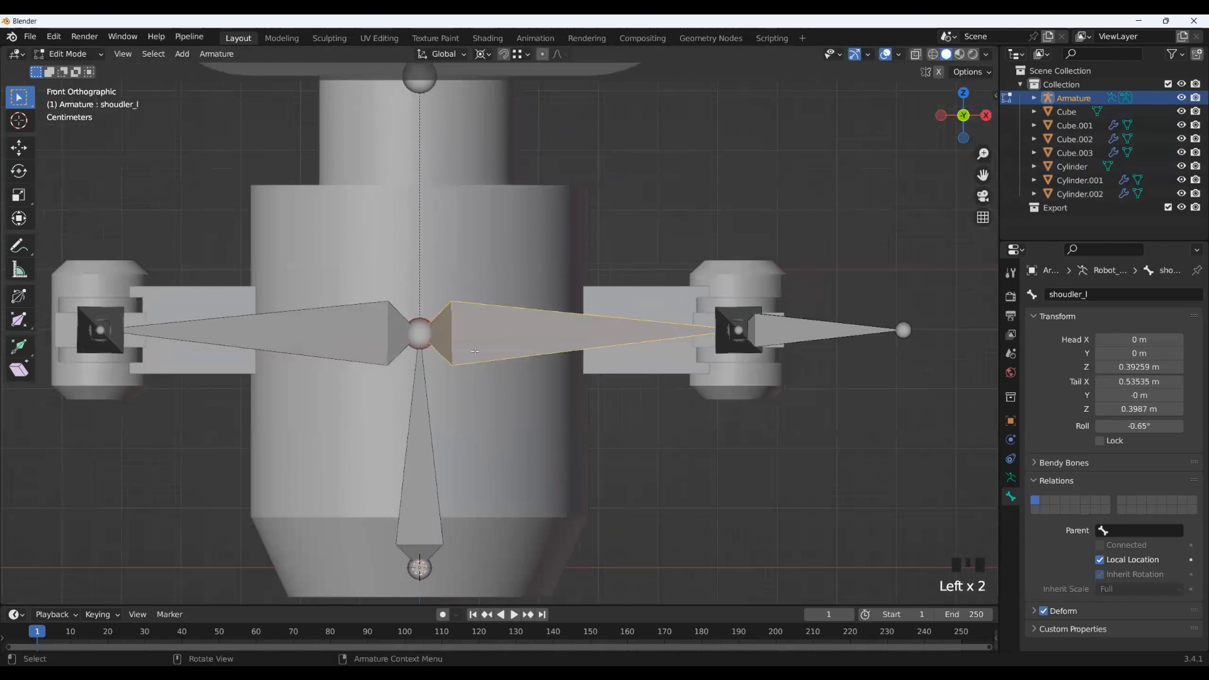
pyautogui.click(438, 350)
pyautogui.scroll(-2, 439, 350)
pyautogui.moveTo(439, 350); pyautogui.dragTo(462, 355, button='middle')
pyautogui.scroll(-2, 475, 451)
pyautogui.scroll(-4, 476, 451)
pyautogui.scroll(2, 463, 378)
pyautogui.keyDown('shift'); pyautogui.moveTo(463, 462); pyautogui.dragTo(477, 363, button='middle'); pyautogui.keyUp('shift')
pyautogui.click(477, 363)
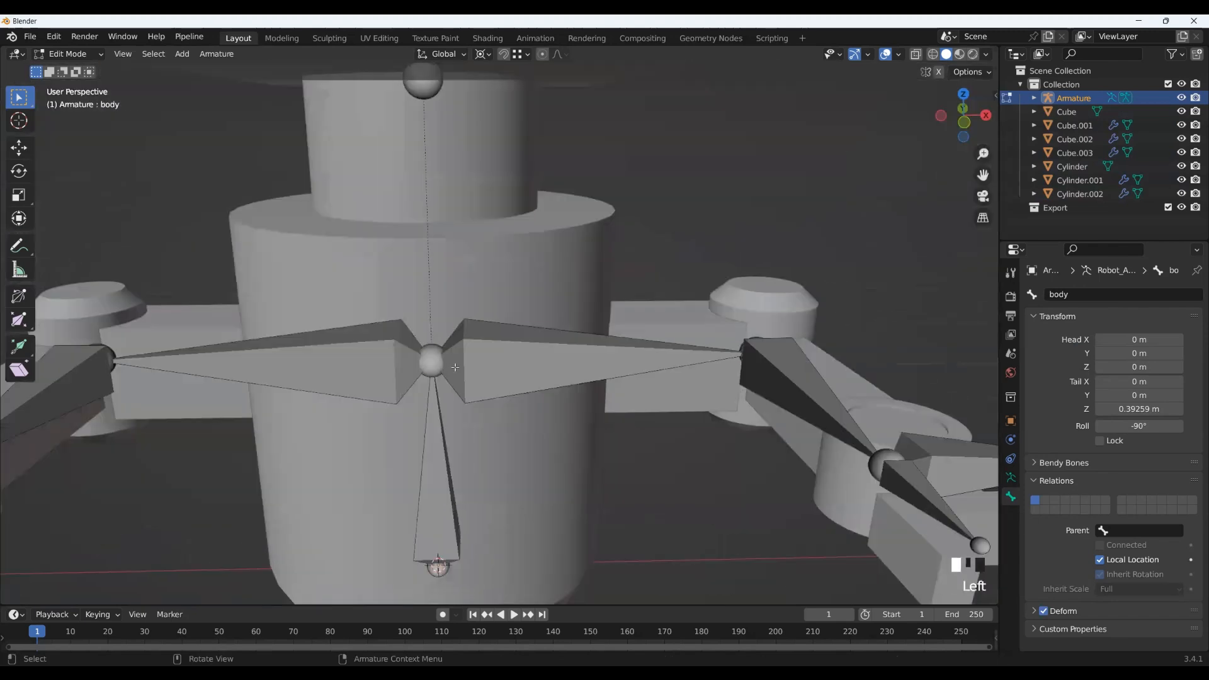
pyautogui.keyDown('shift'); pyautogui.click(430, 363); pyautogui.keyUp('shift')
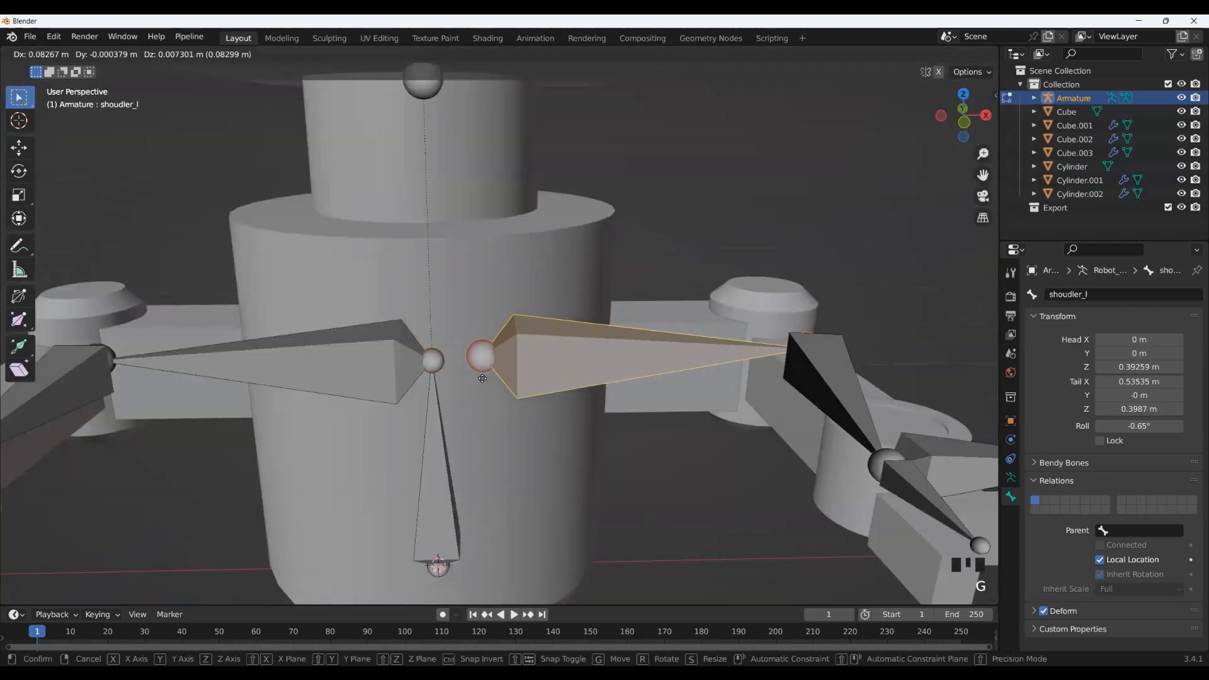
# Step: Move the inner joint of the left shoulder bone about 0.26 m along the X axis, away from the body bone
pyautogui.click(429, 363)
pyautogui.click(429, 363)
pyautogui.click(429, 363)
pyautogui.click(430, 363)
pyautogui.click(431, 363)
pyautogui.click(431, 363)
pyautogui.click(431, 362)
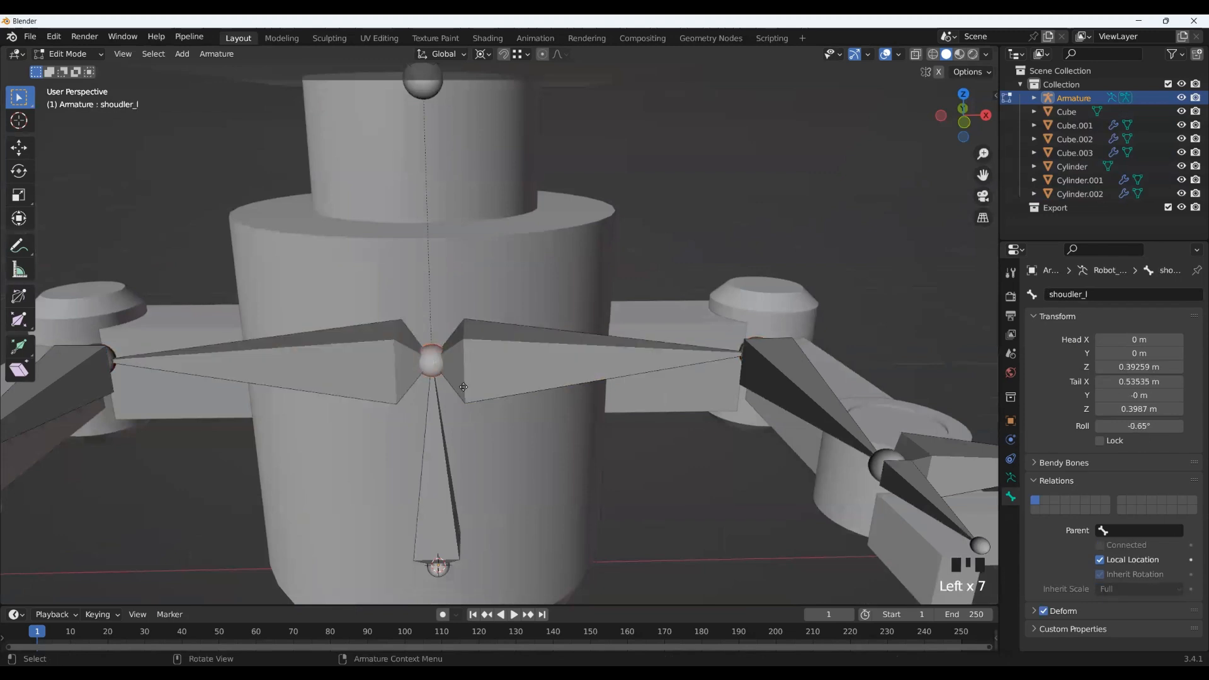
pyautogui.press('g')
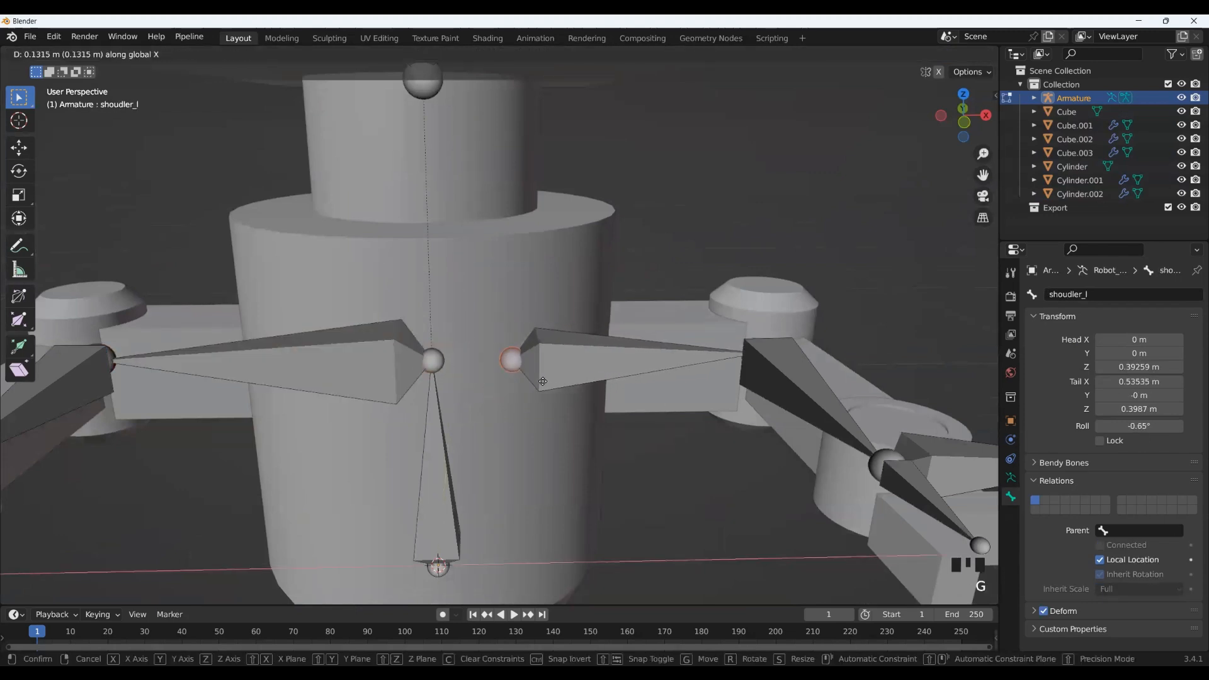
pyautogui.click(620, 381)
# Step: Delete the outer right arm bones and the right shoulder bone from the armature
pyautogui.moveTo(620, 382); pyautogui.dragTo(508, 361, button='middle')
pyautogui.scroll(-3, 508, 362)
pyautogui.scroll(3, 508, 361)
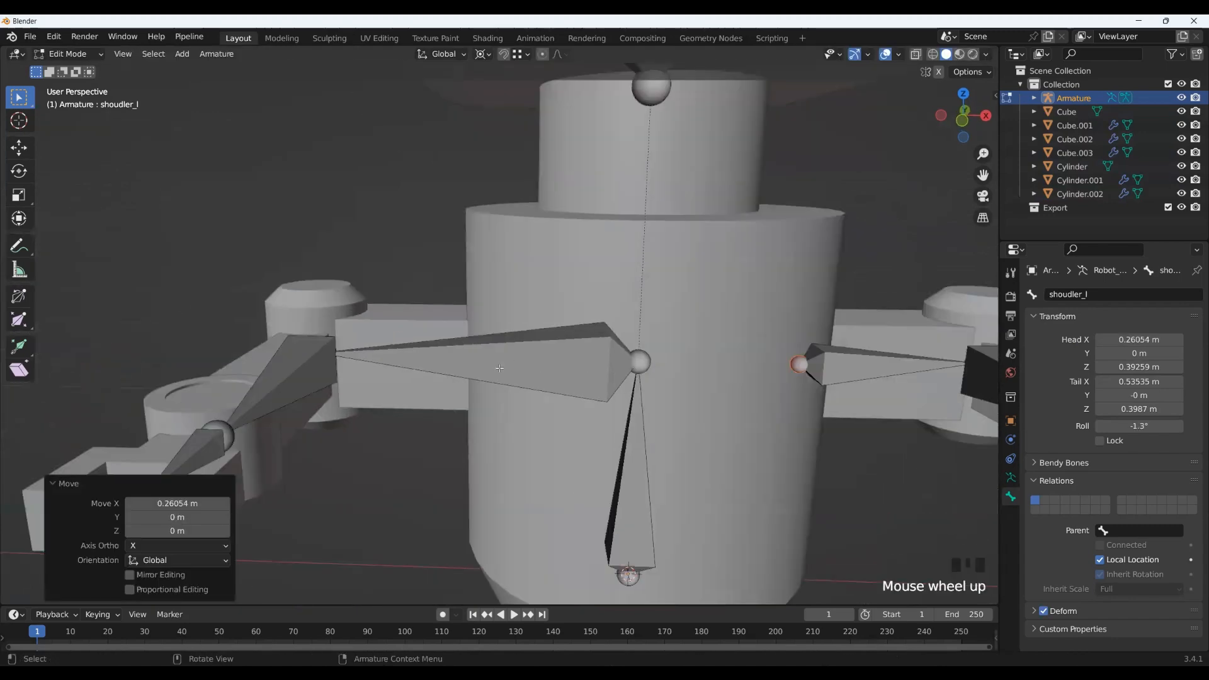
pyautogui.click(499, 368)
pyautogui.scroll(-3, 500, 368)
pyautogui.moveTo(290, 284); pyautogui.dragTo(484, 426)
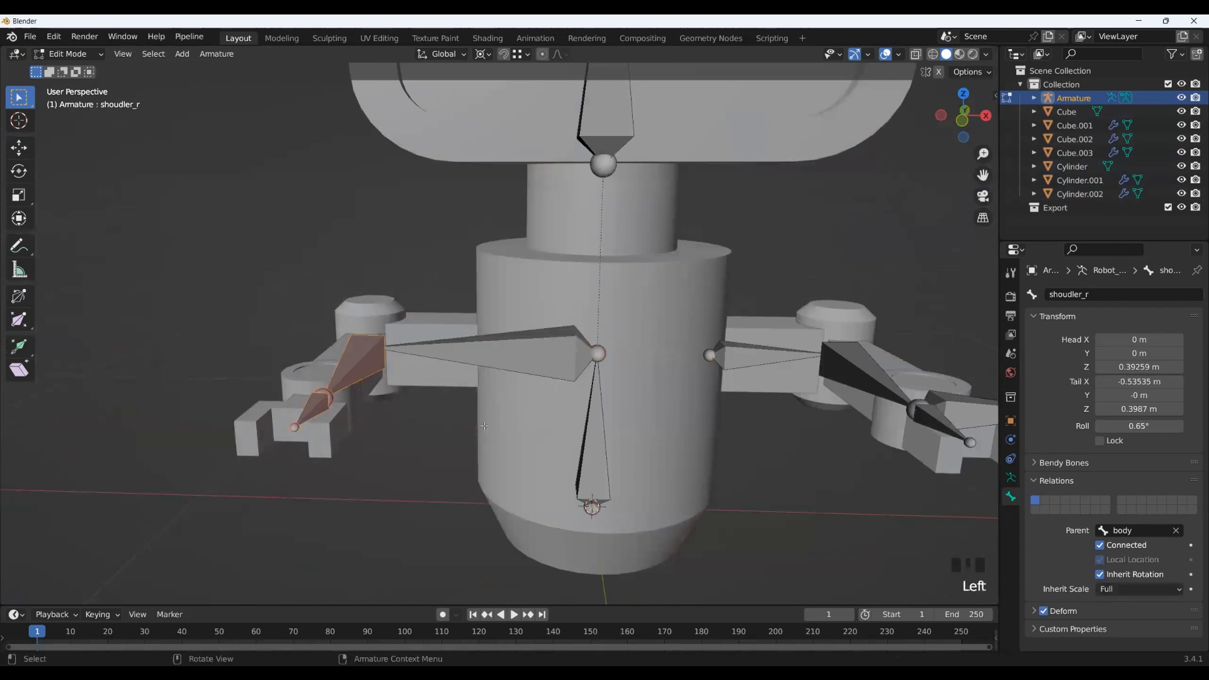
pyautogui.press('Delete')
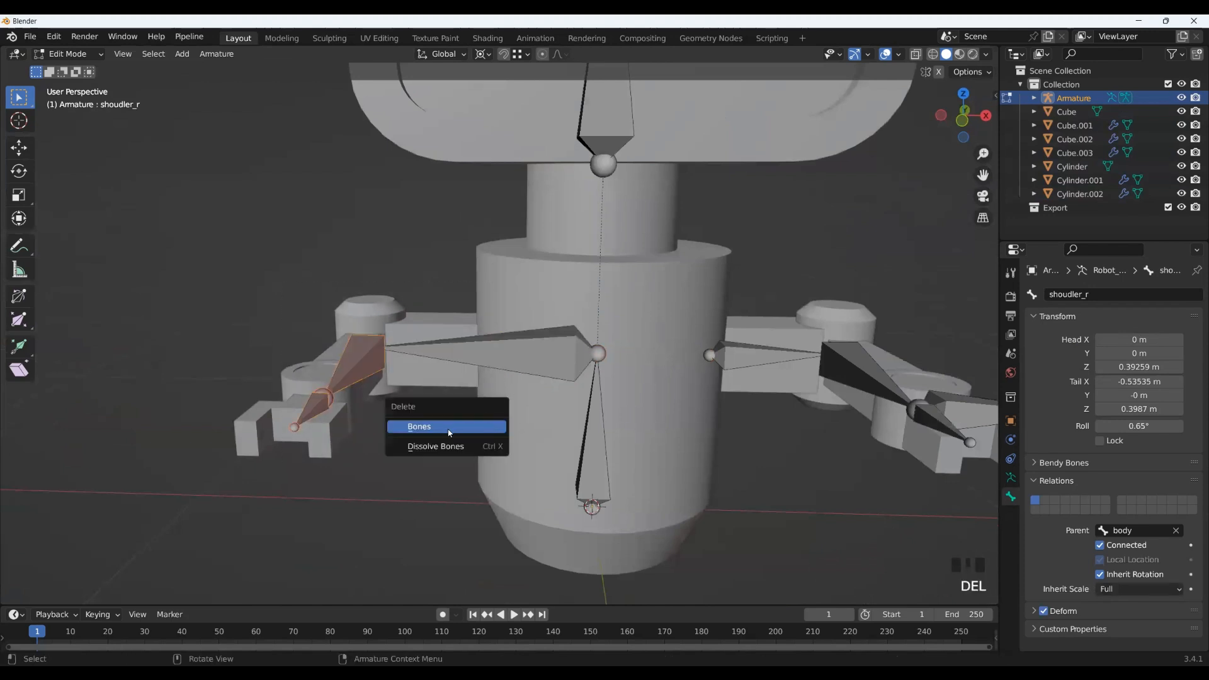
pyautogui.click(448, 431)
pyautogui.click(478, 365)
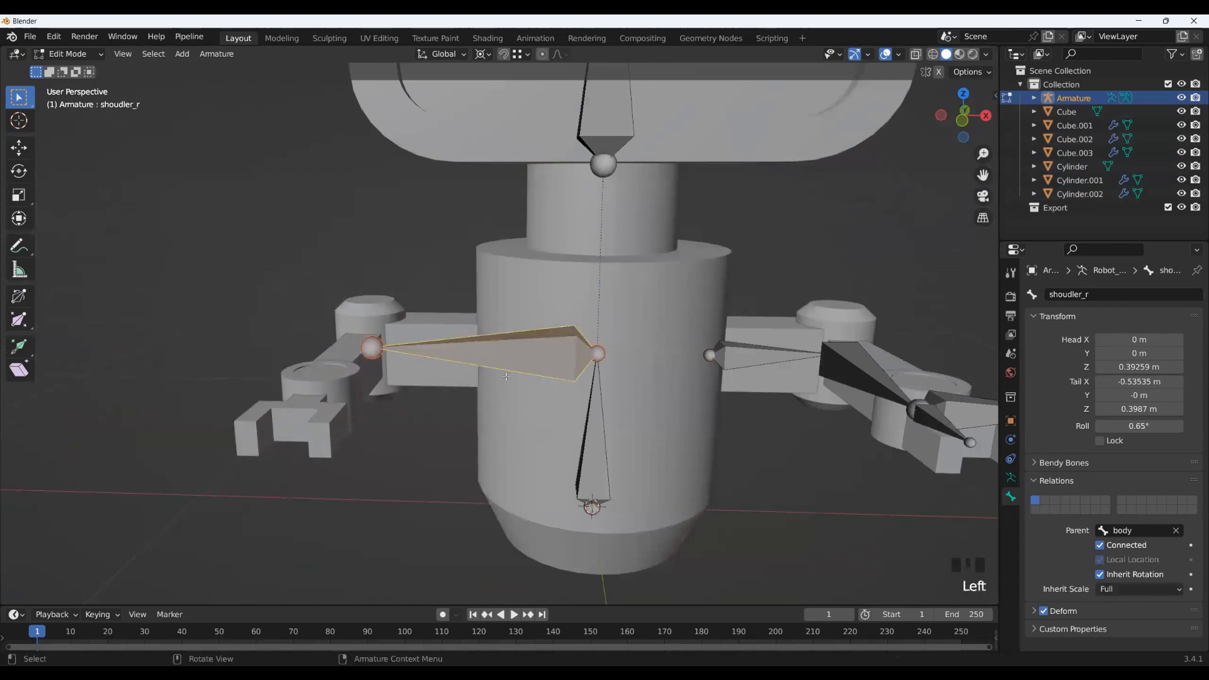
pyautogui.press('Delete')
pyautogui.click(477, 385)
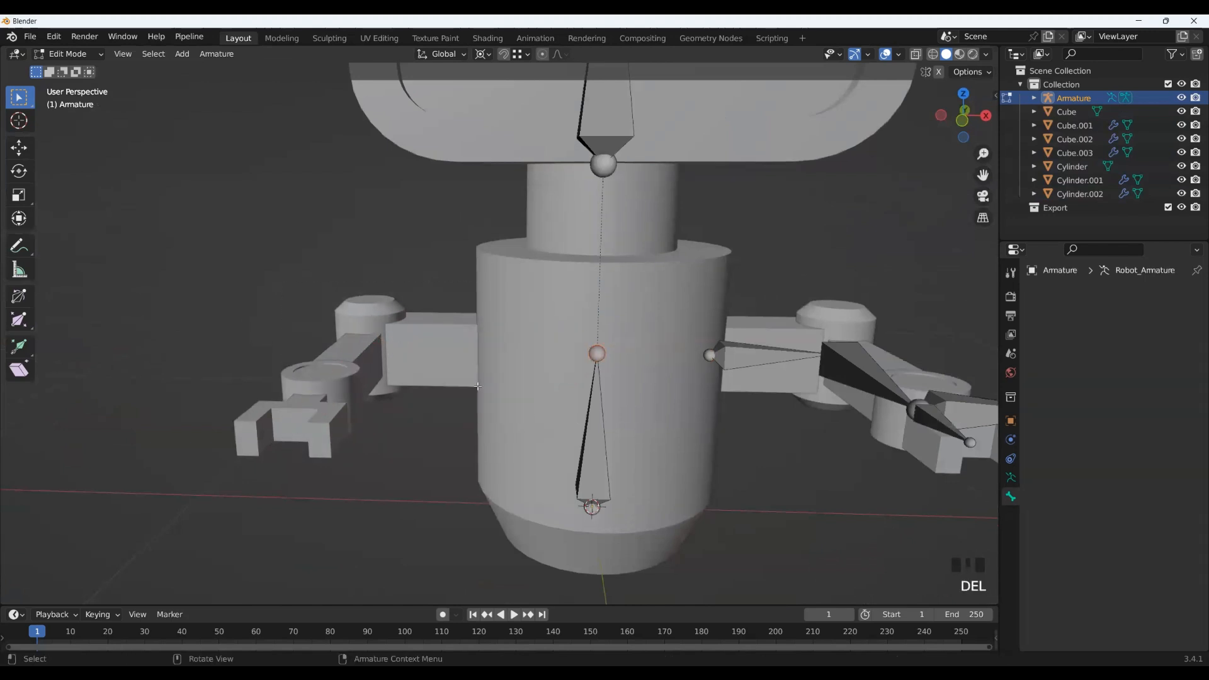
# Step: Parent the left shoulder bone to the body bone without connecting them
pyautogui.click(758, 361)
pyautogui.click(1125, 530)
pyautogui.click(1127, 401)
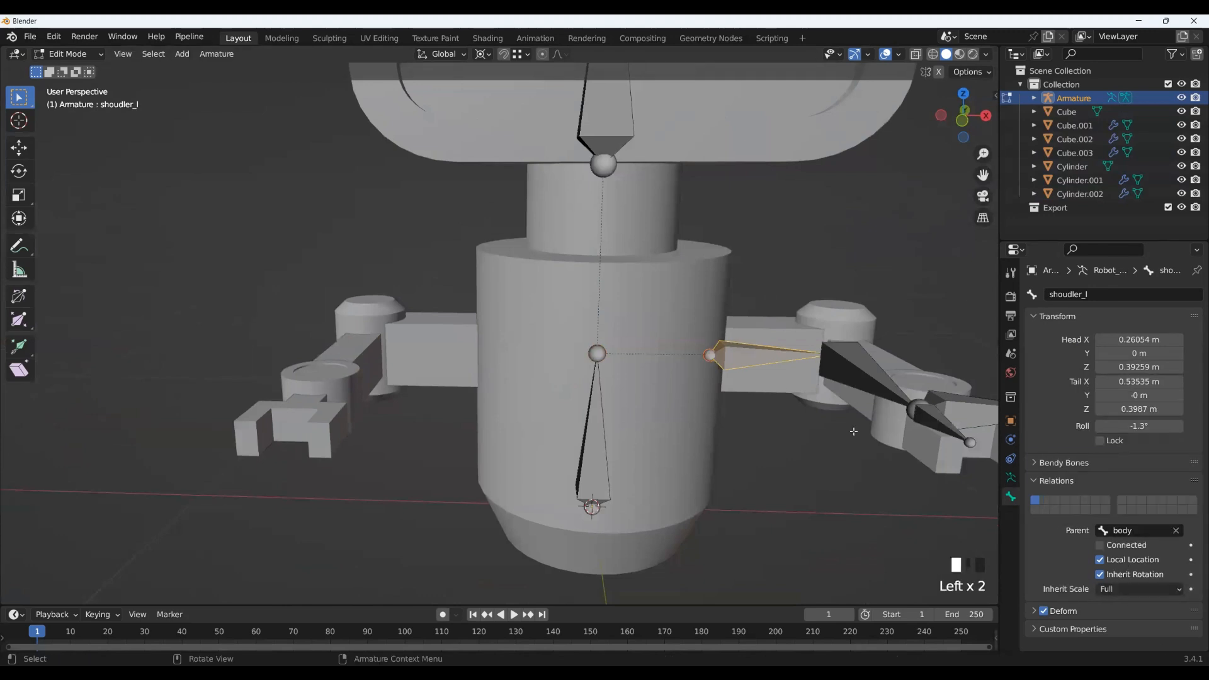
# Step: Examine the left arm's bone chain and the arm_IK_l control bone from several angles
pyautogui.scroll(-2, 813, 300)
pyautogui.moveTo(640, 348); pyautogui.dragTo(501, 321, button='middle')
pyautogui.scroll(-1, 682, 445)
pyautogui.moveTo(425, 441); pyautogui.dragTo(489, 389, button='middle')
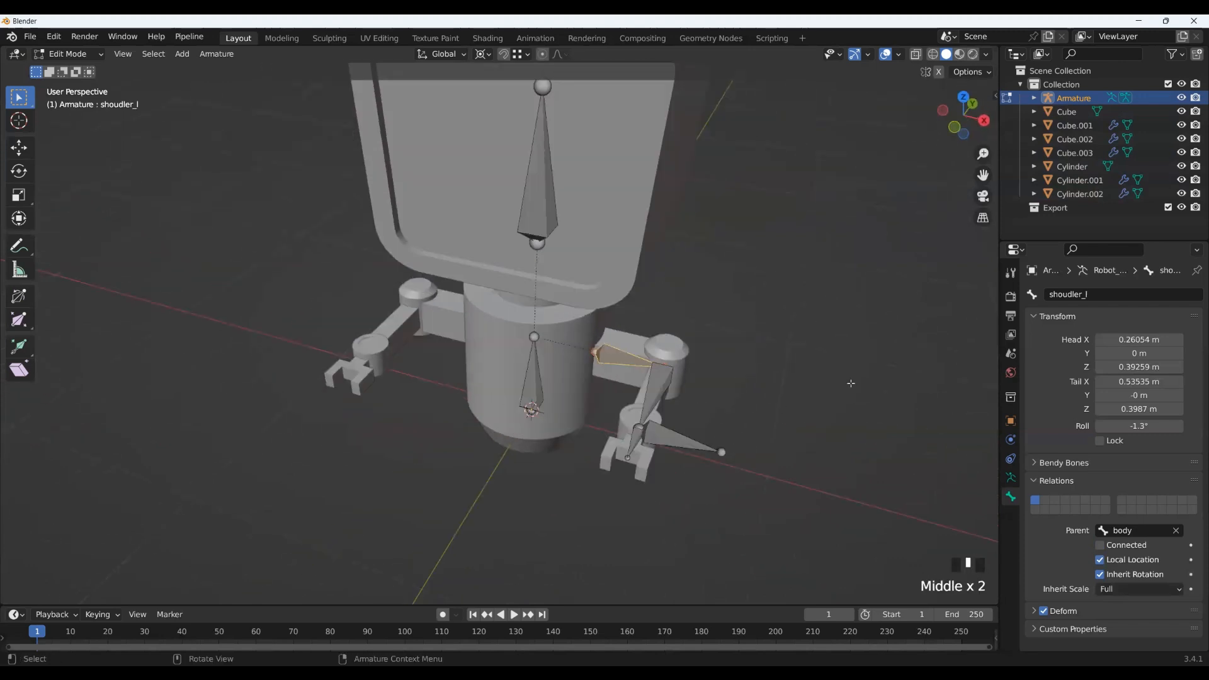
pyautogui.scroll(1, 601, 502)
pyautogui.keyDown('shift'); pyautogui.moveTo(601, 502); pyautogui.dragTo(372, 475, button='middle'); pyautogui.keyUp('shift')
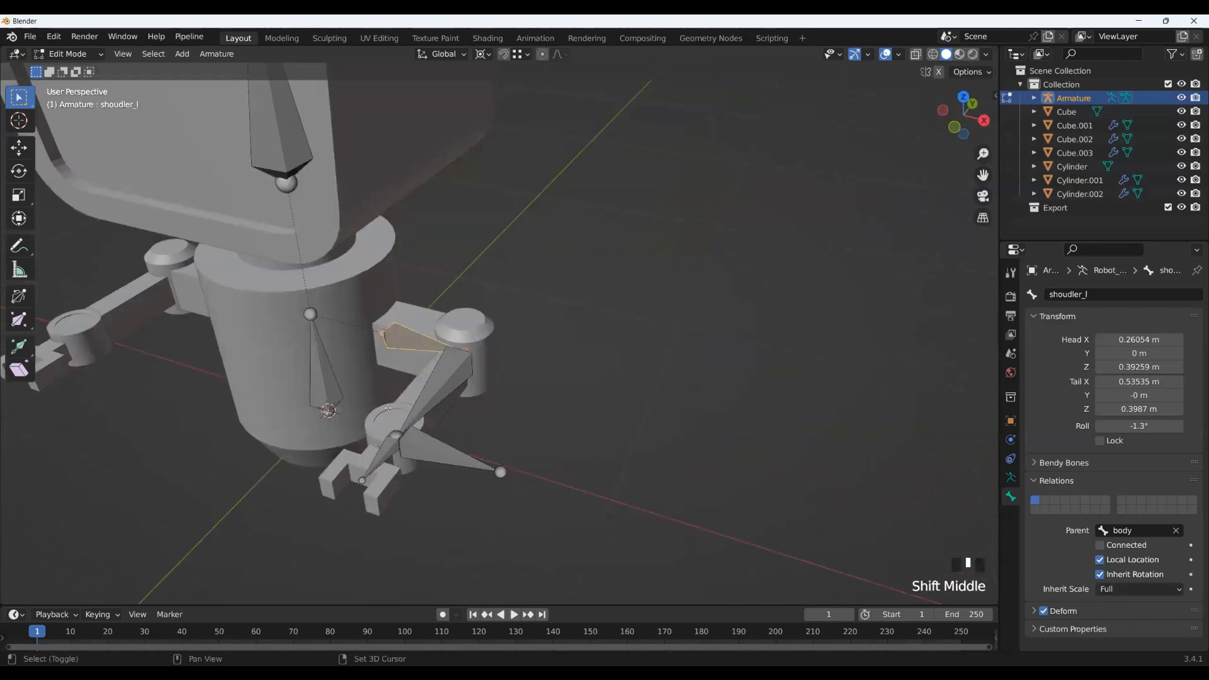
pyautogui.keyDown('shift'); pyautogui.moveTo(267, 324); pyautogui.dragTo(342, 435, button='middle'); pyautogui.keyUp('shift')
pyautogui.moveTo(223, 430); pyautogui.dragTo(423, 216, button='middle')
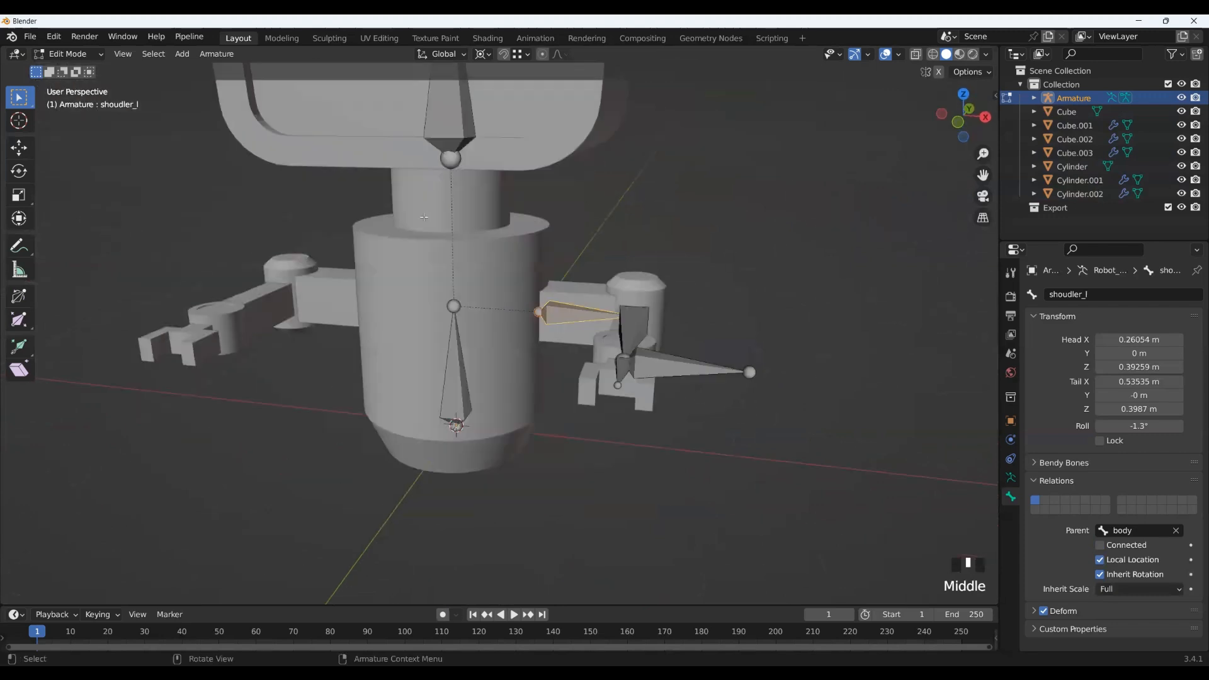
pyautogui.moveTo(658, 320); pyautogui.dragTo(550, 390, button='middle')
pyautogui.scroll(1, 494, 340)
pyautogui.moveTo(493, 340); pyautogui.dragTo(435, 354, button='middle')
pyautogui.keyDown('shift'); pyautogui.moveTo(592, 434); pyautogui.dragTo(550, 395, button='middle'); pyautogui.keyUp('shift')
pyautogui.moveTo(523, 443); pyautogui.dragTo(527, 440, button='middle')
pyautogui.click(516, 446)
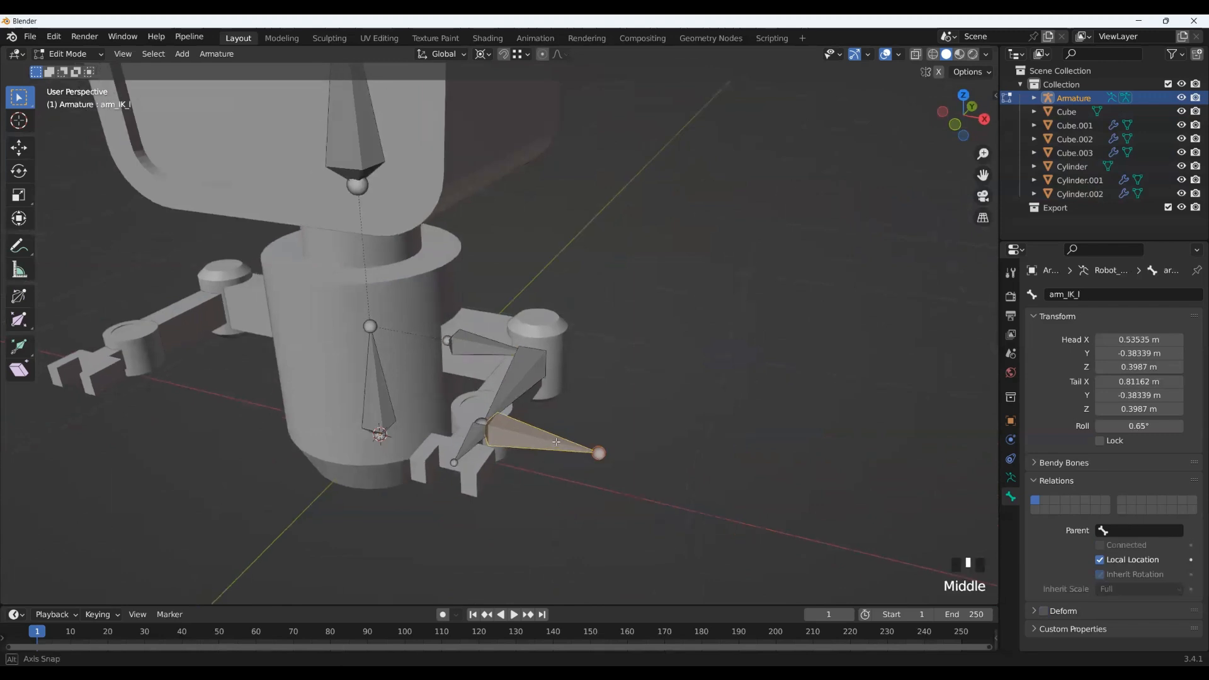
pyautogui.keyDown('shift'); pyautogui.moveTo(744, 343); pyautogui.dragTo(634, 418, button='middle'); pyautogui.keyUp('shift')
pyautogui.moveTo(486, 520); pyautogui.dragTo(519, 482, button='middle')
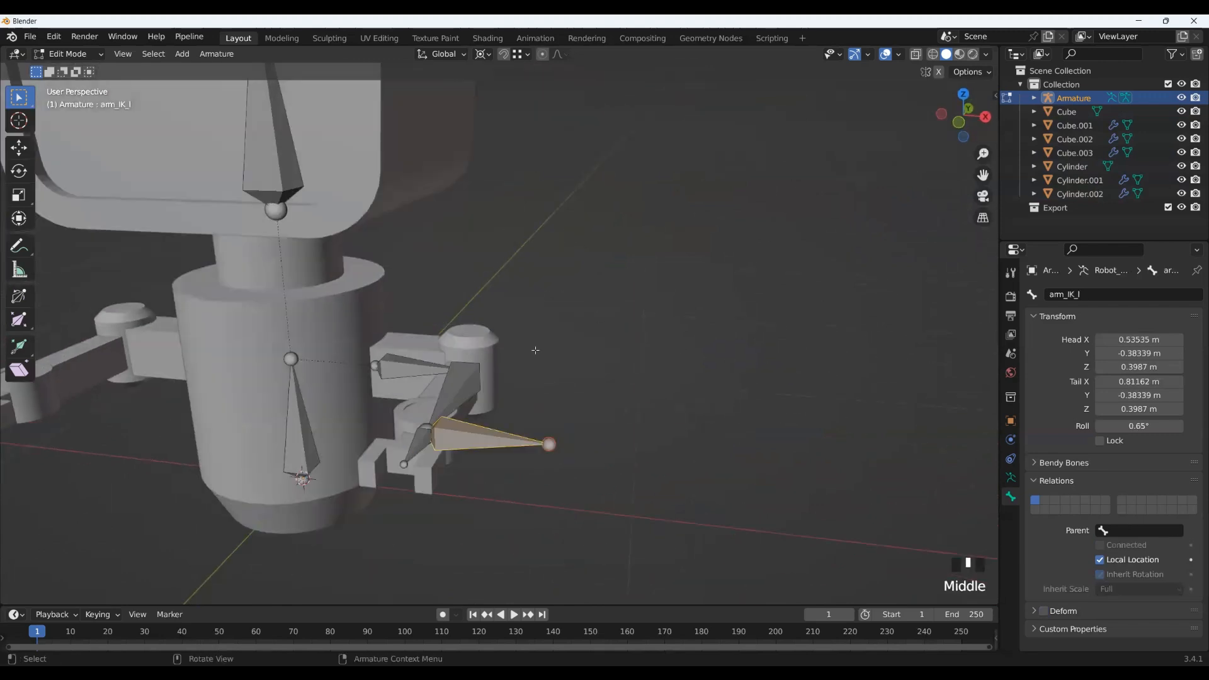
# Step: Test-move the arm_IK_l bone in Pose Mode and cancel the move
pyautogui.press('Tab')
pyautogui.hotkey('ctrl', 'Tab')
pyautogui.doubleClick(476, 437)
pyautogui.scroll(-2, 476, 436)
pyautogui.moveTo(441, 515); pyautogui.dragTo(516, 423, button='middle')
pyautogui.press('g')
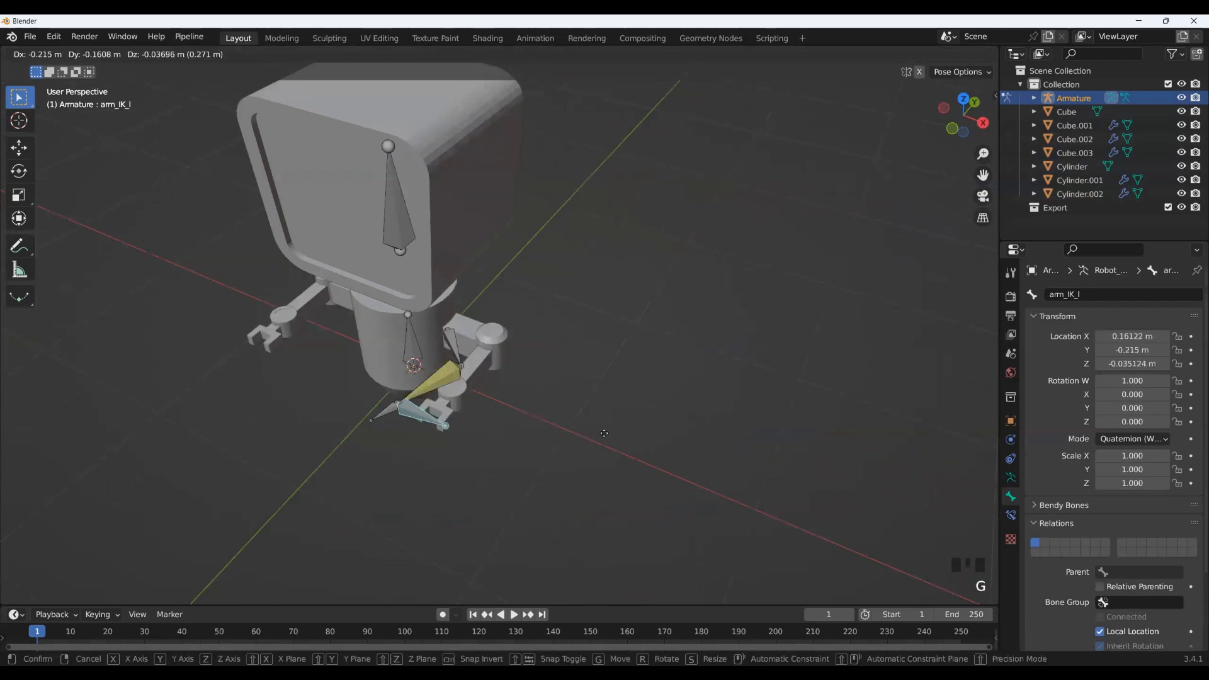
pyautogui.rightClick(546, 440)
pyautogui.scroll(2, 546, 440)
pyautogui.keyDown('shift'); pyautogui.moveTo(608, 347); pyautogui.dragTo(506, 448, button='middle'); pyautogui.keyUp('shift')
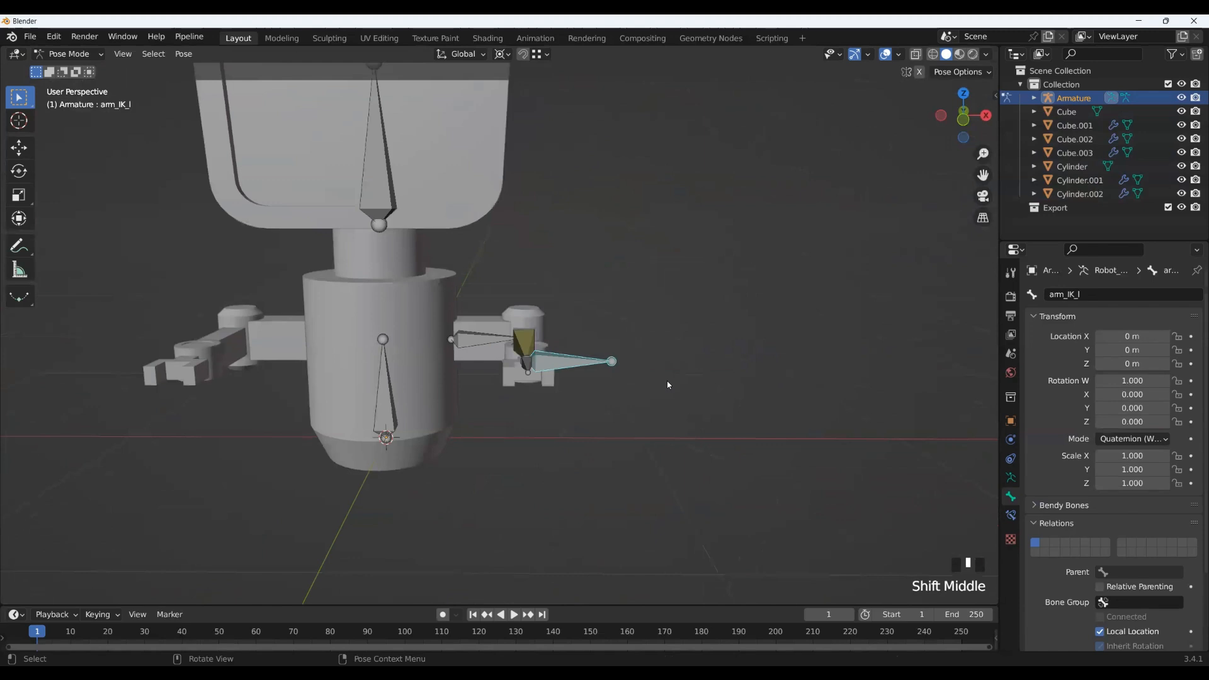
pyautogui.scroll(-2, 674, 382)
pyautogui.moveTo(674, 399); pyautogui.dragTo(598, 432, button='middle')
pyautogui.scroll(2, 571, 442)
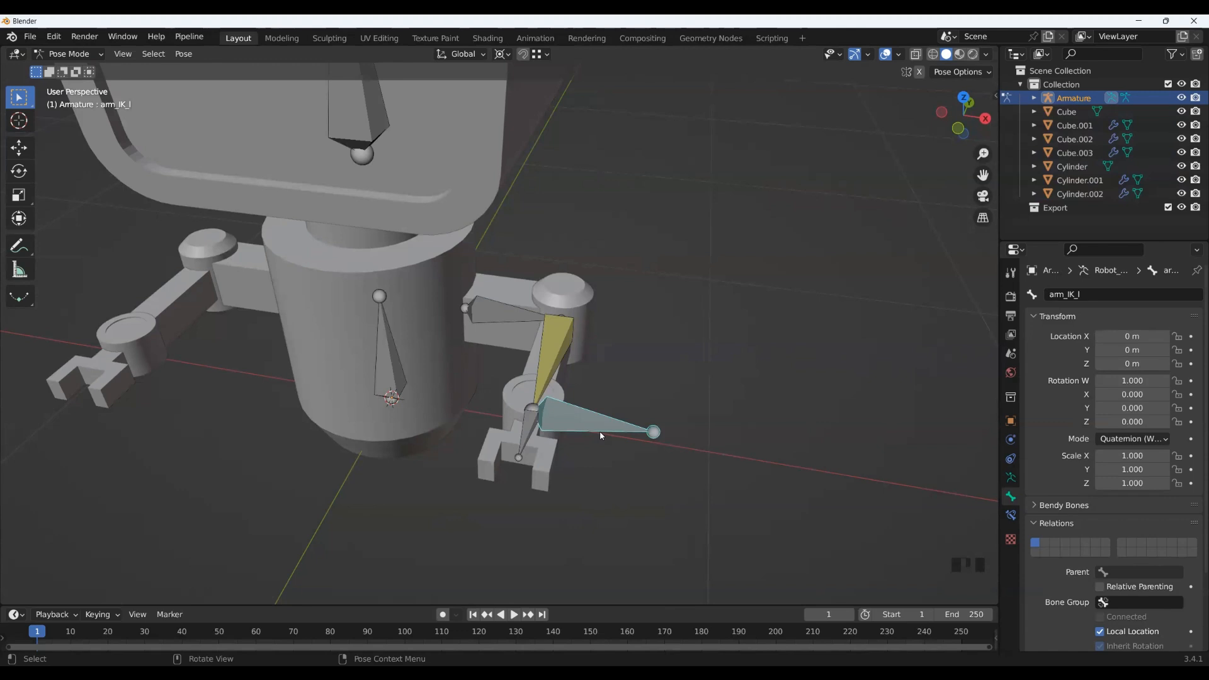
pyautogui.moveTo(787, 401); pyautogui.dragTo(832, 379, button='middle')
# Step: Hide the main collection with its contents and make Export the active collection, working in Object Mode
pyautogui.keyDown('shift'); pyautogui.click(1181, 85); pyautogui.keyUp('shift')
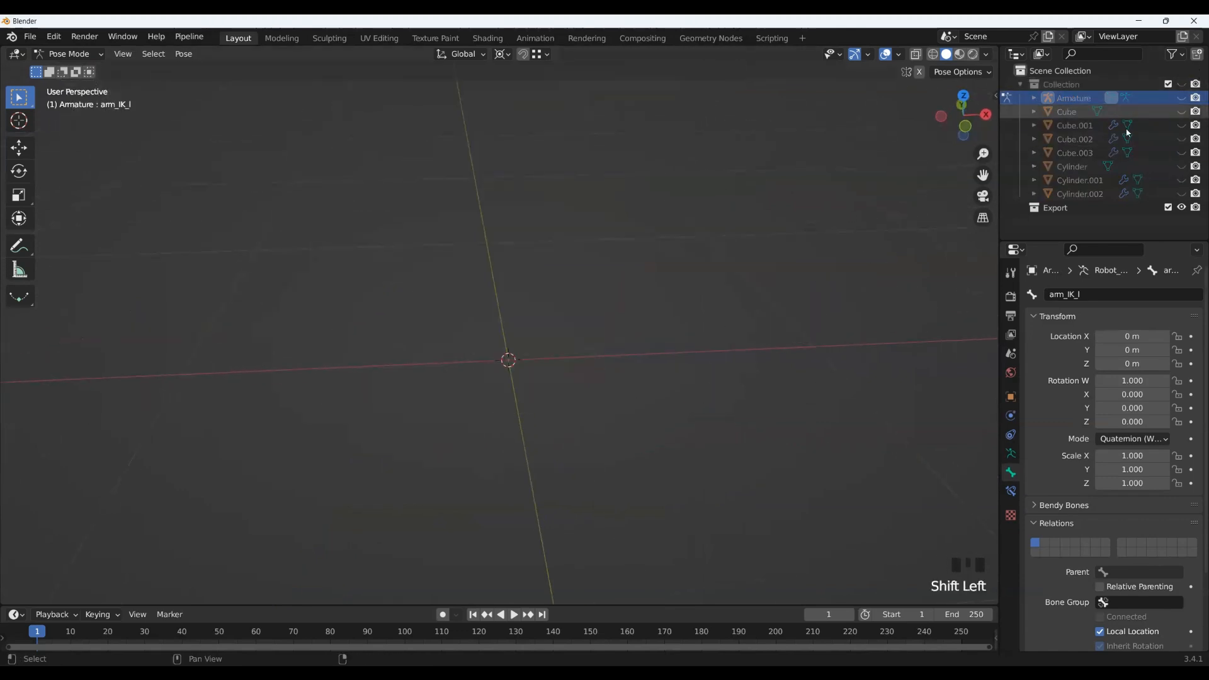
pyautogui.click(1056, 208)
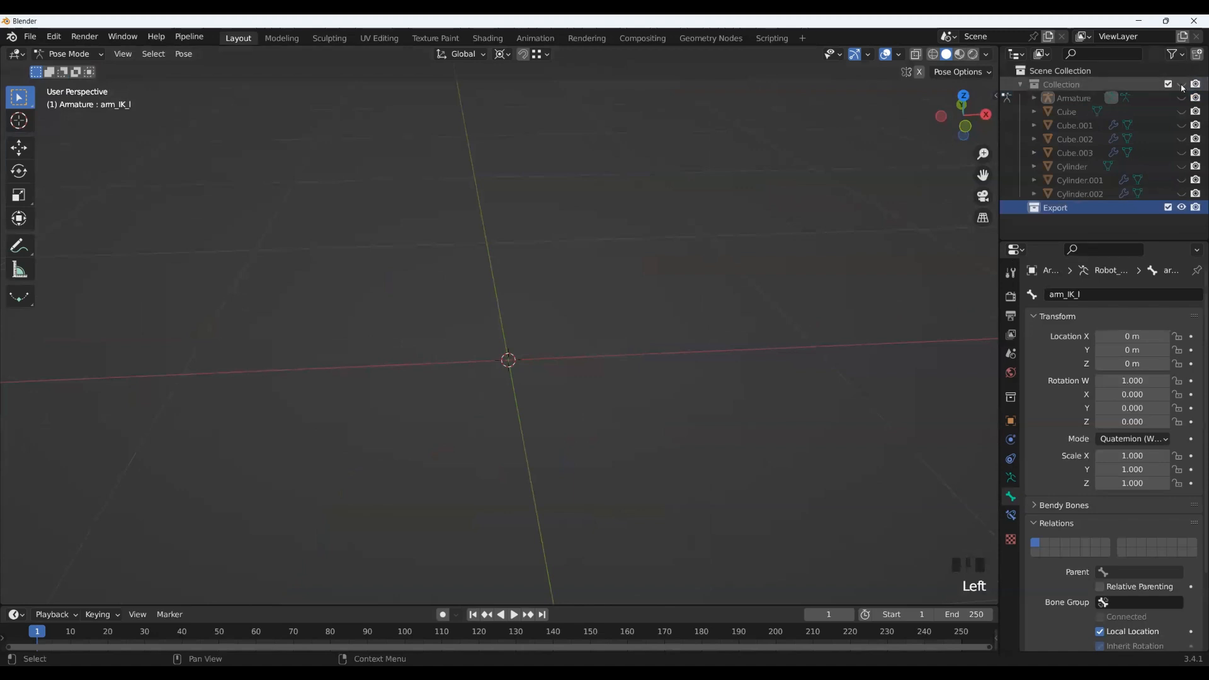
pyautogui.moveTo(575, 340); pyautogui.dragTo(491, 359, button='middle')
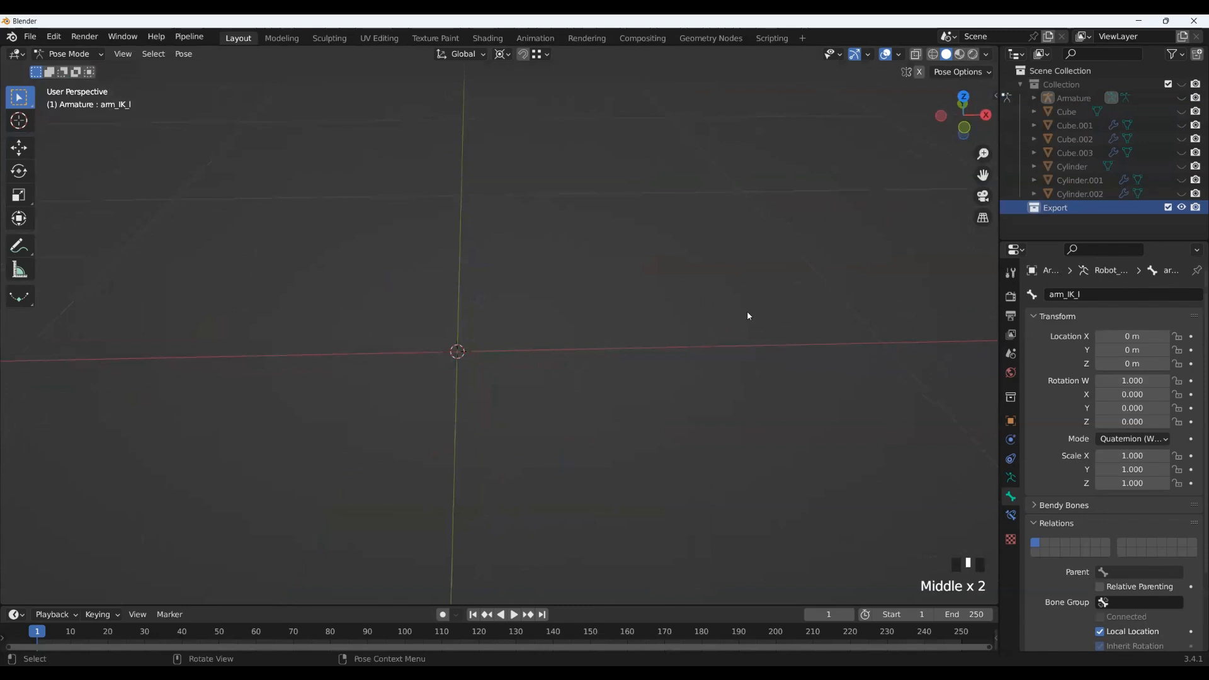
pyautogui.click(499, 347)
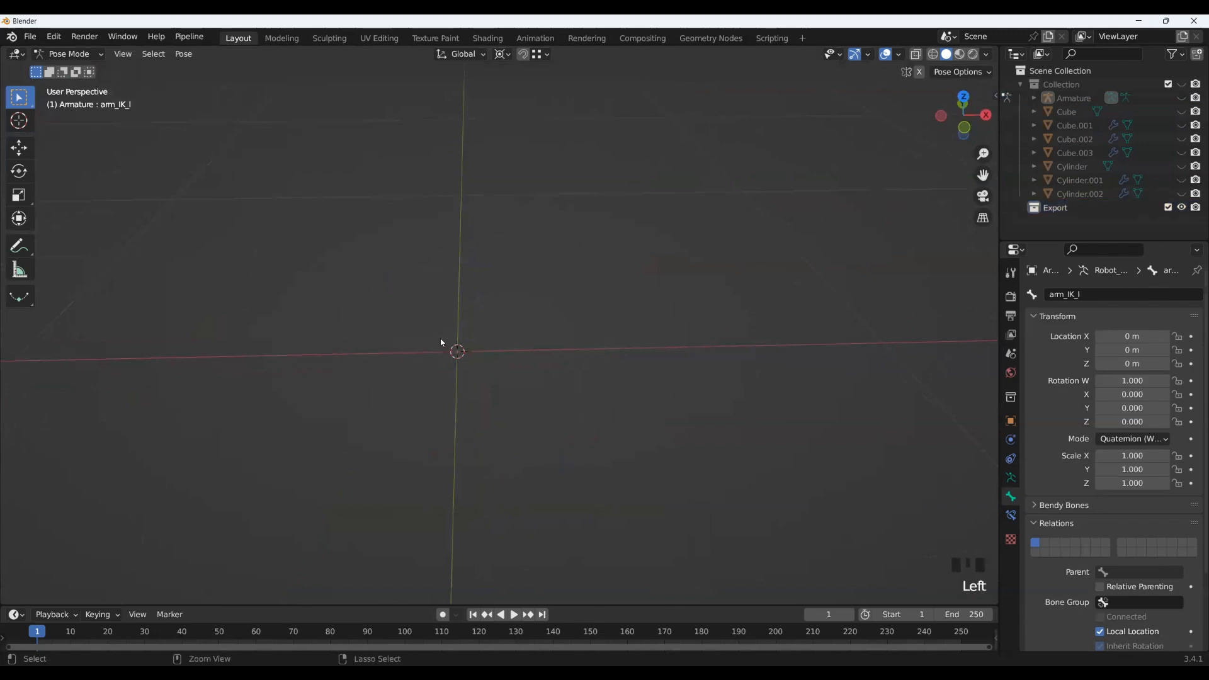
pyautogui.hotkey('ctrl', 'Tab')
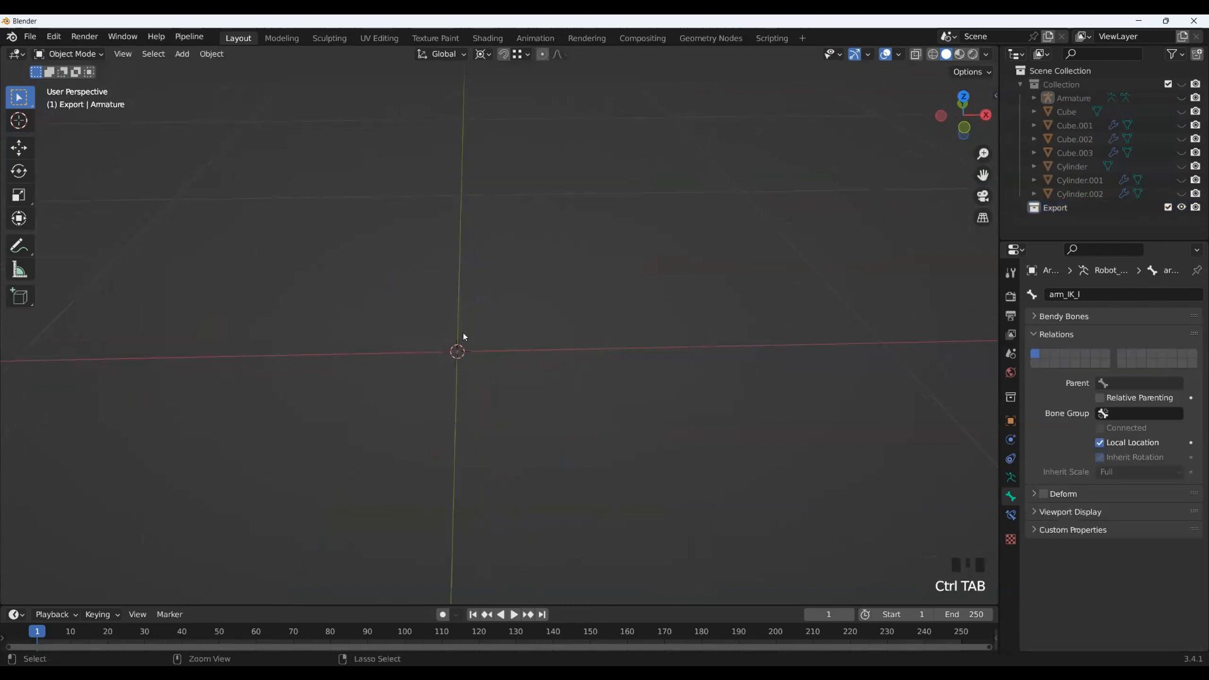
# Step: Add a cube at the world origin and scale it down uniformly to about 0.048
pyautogui.hotkey('ctrl', 'a')
pyautogui.hotkey('shift', 'a')
pyautogui.moveTo(424, 220)
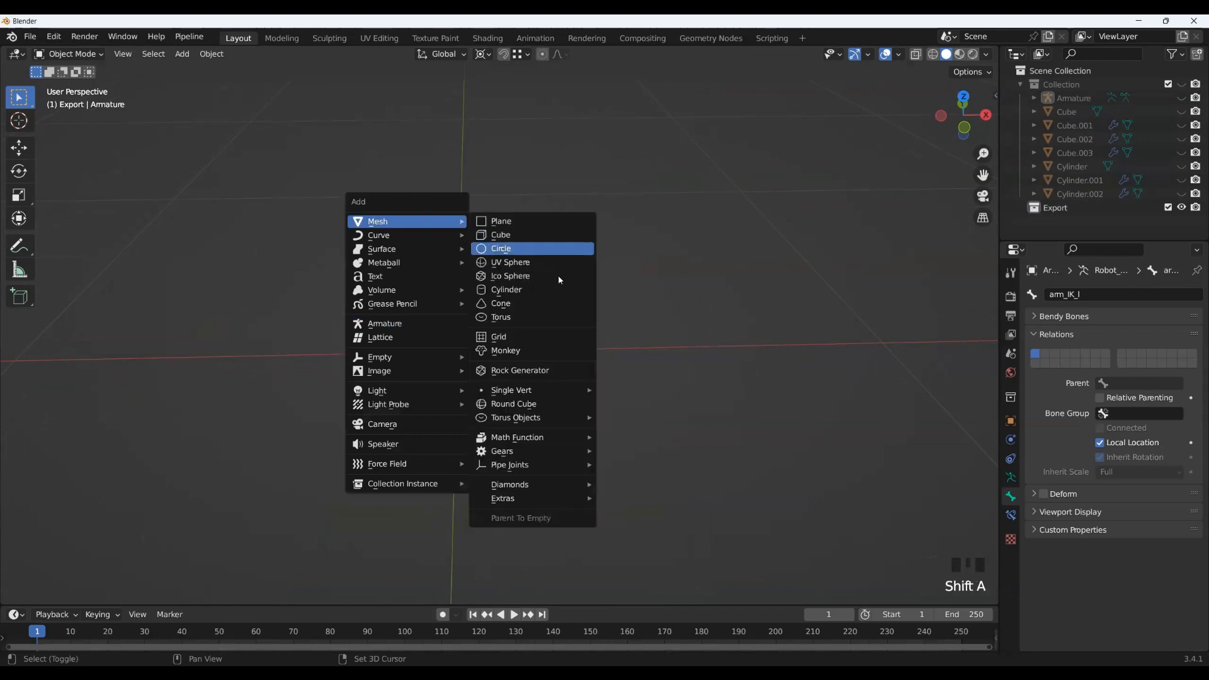
pyautogui.click(521, 236)
pyautogui.press('s')
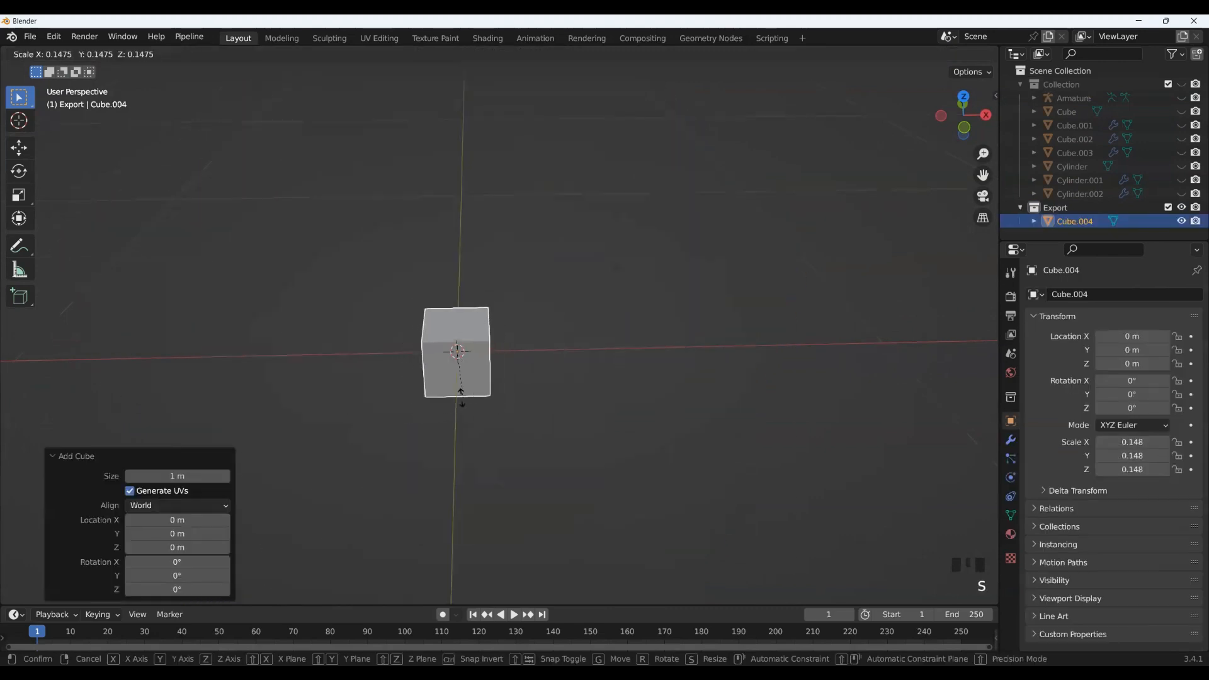
pyautogui.click(461, 362)
# Step: Stretch the cube along Z by a factor of about 10.8 into a tall thin bar
pyautogui.press('s')
pyautogui.press('z')
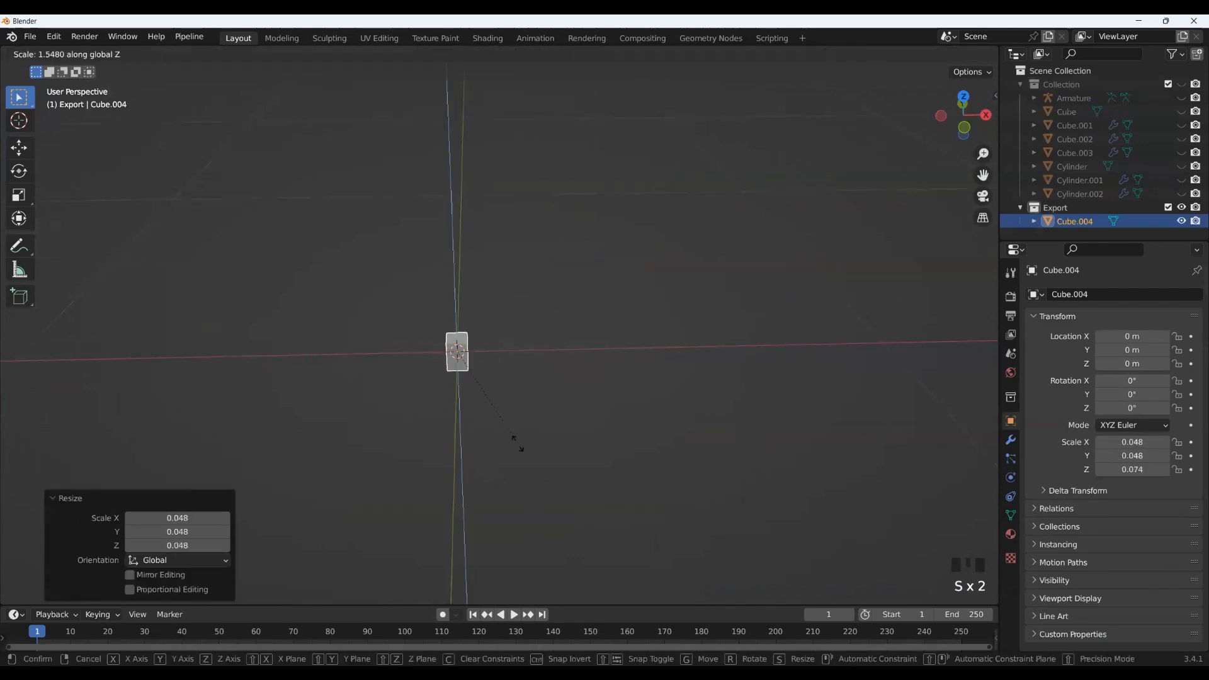
pyautogui.click(909, 353)
# Step: Move the tall bar up along Z by about 0.177 m
pyautogui.keyDown('shift'); pyautogui.moveTo(668, 306); pyautogui.dragTo(599, 399, button='middle'); pyautogui.keyUp('shift')
pyautogui.scroll(-2, 640, 366)
pyautogui.press('g')
pyautogui.press('z')
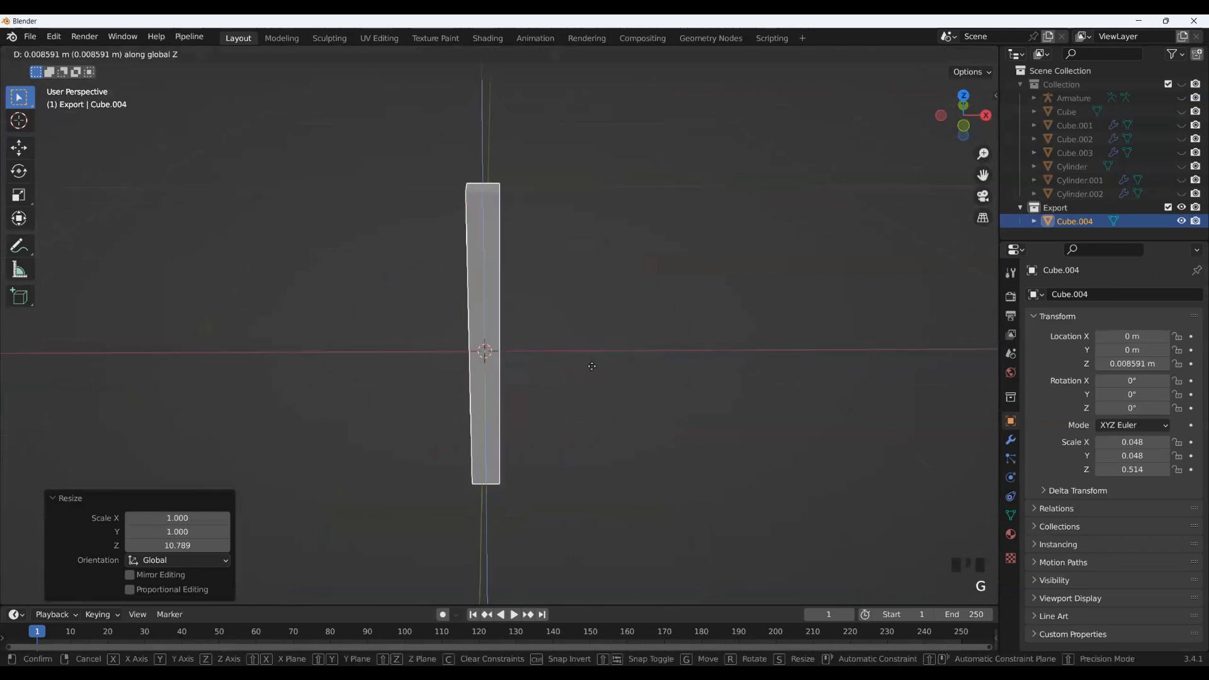
pyautogui.click(580, 304)
pyautogui.keyDown('shift'); pyautogui.moveTo(580, 298); pyautogui.dragTo(526, 389, button='middle'); pyautogui.keyUp('shift')
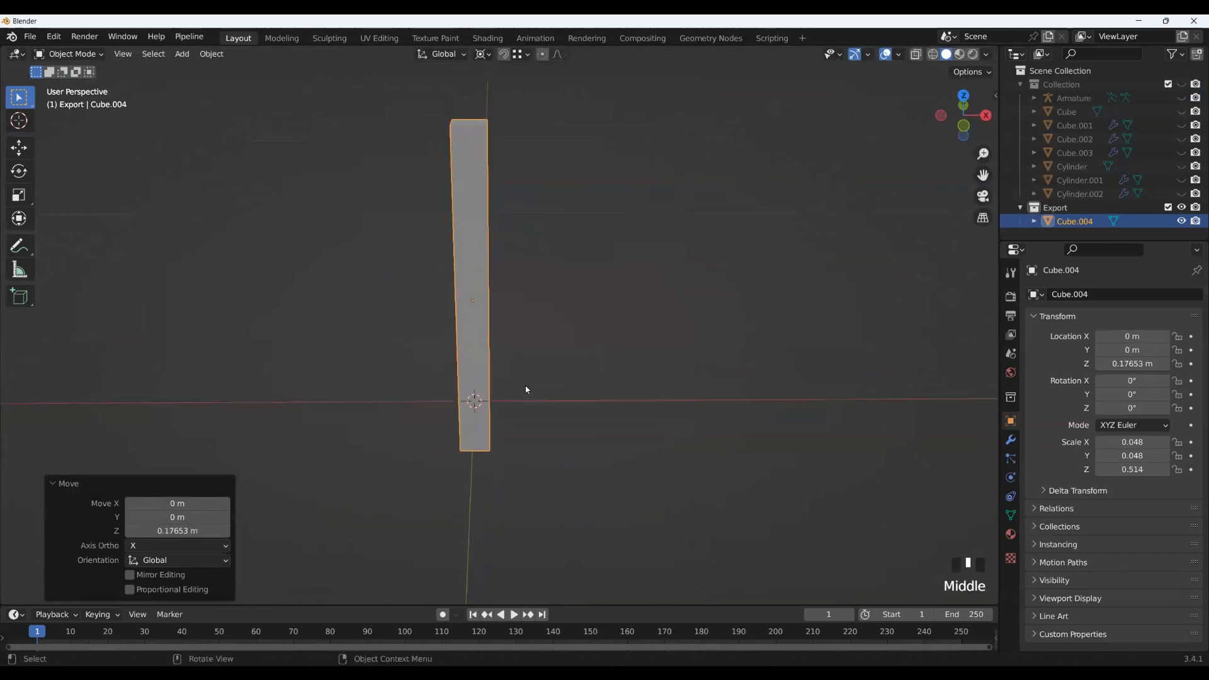
# Step: Shrink the bar around the 3D cursor to a scale of about 0.039 in X and Y and 0.234 in Z
pyautogui.press('s')
pyautogui.press('z')
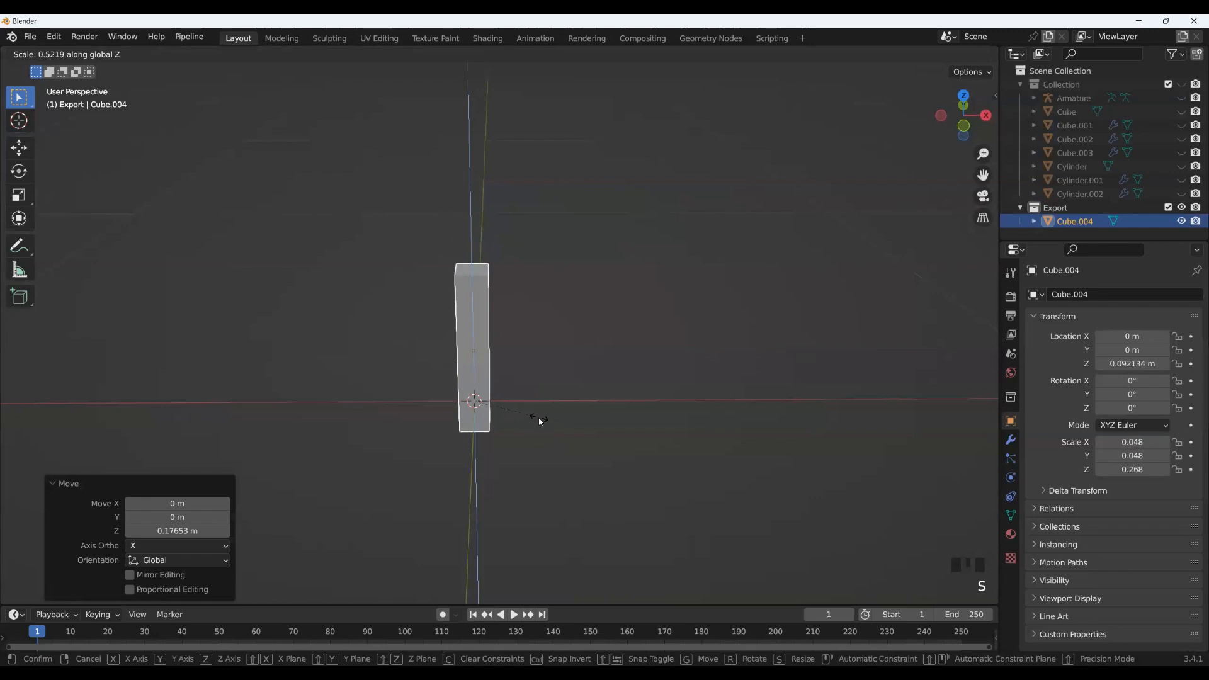
pyautogui.click(540, 421)
pyautogui.press('s')
pyautogui.click(533, 418)
pyautogui.scroll(2, 534, 418)
pyautogui.press('s')
pyautogui.press('z')
pyautogui.press('s')
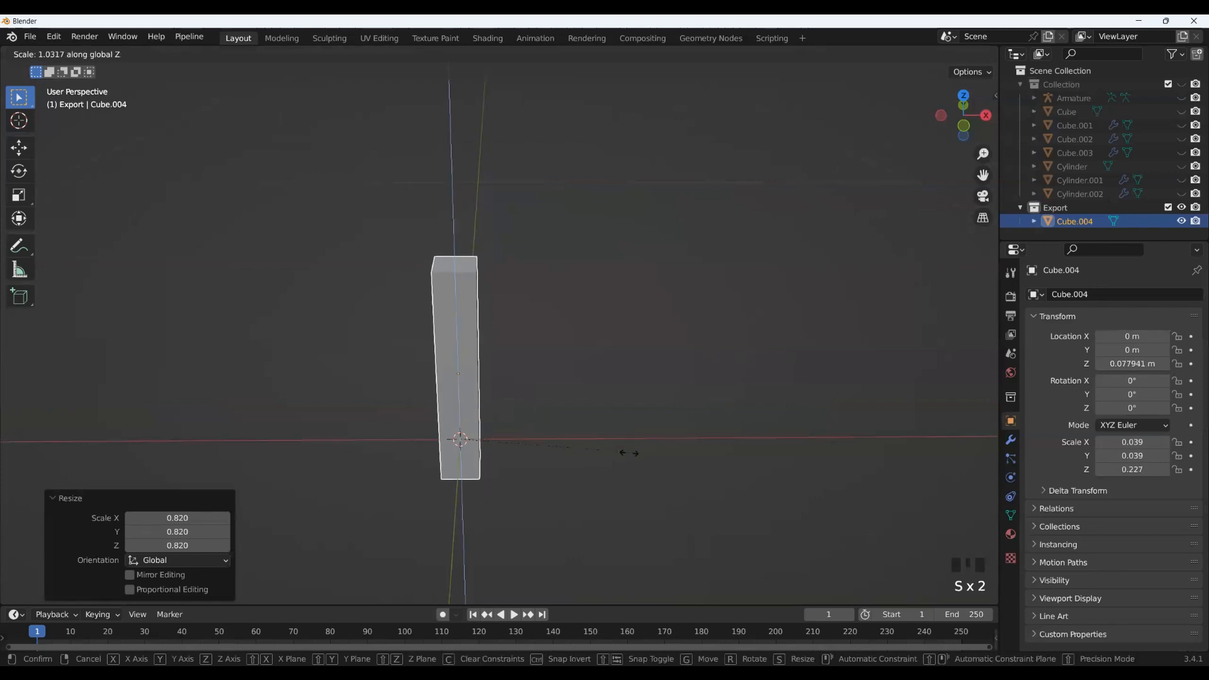
pyautogui.click(583, 396)
# Step: Add an armature at the world origin and scale it uniformly to about 0.185 to fit inside the bar
pyautogui.moveTo(582, 396); pyautogui.dragTo(451, 354, button='middle')
pyautogui.hotkey('shift', 's')
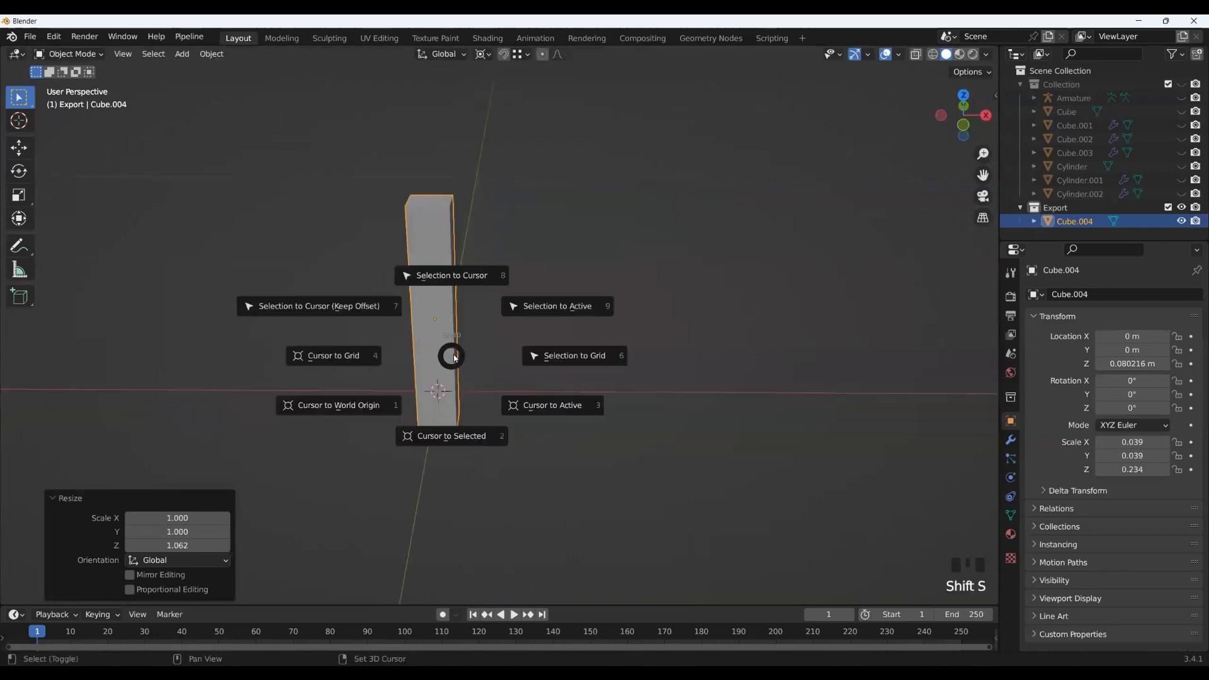
pyautogui.hotkey('shift', 'a')
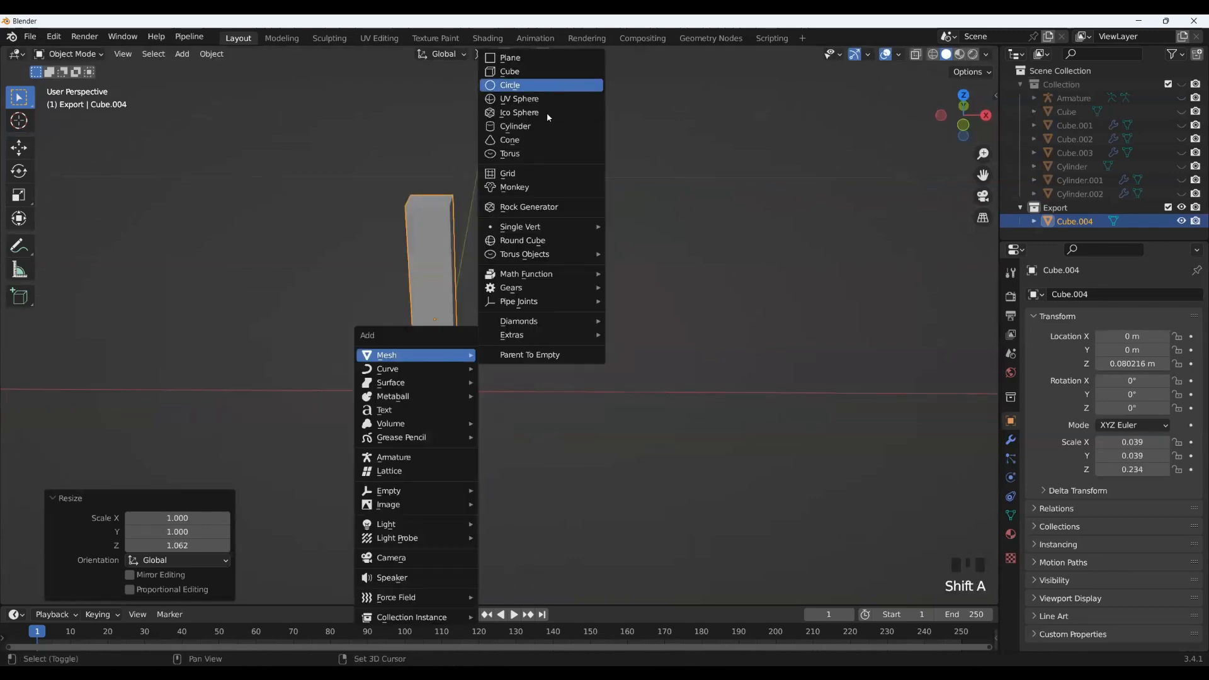
pyautogui.scroll(-1, 587, 428)
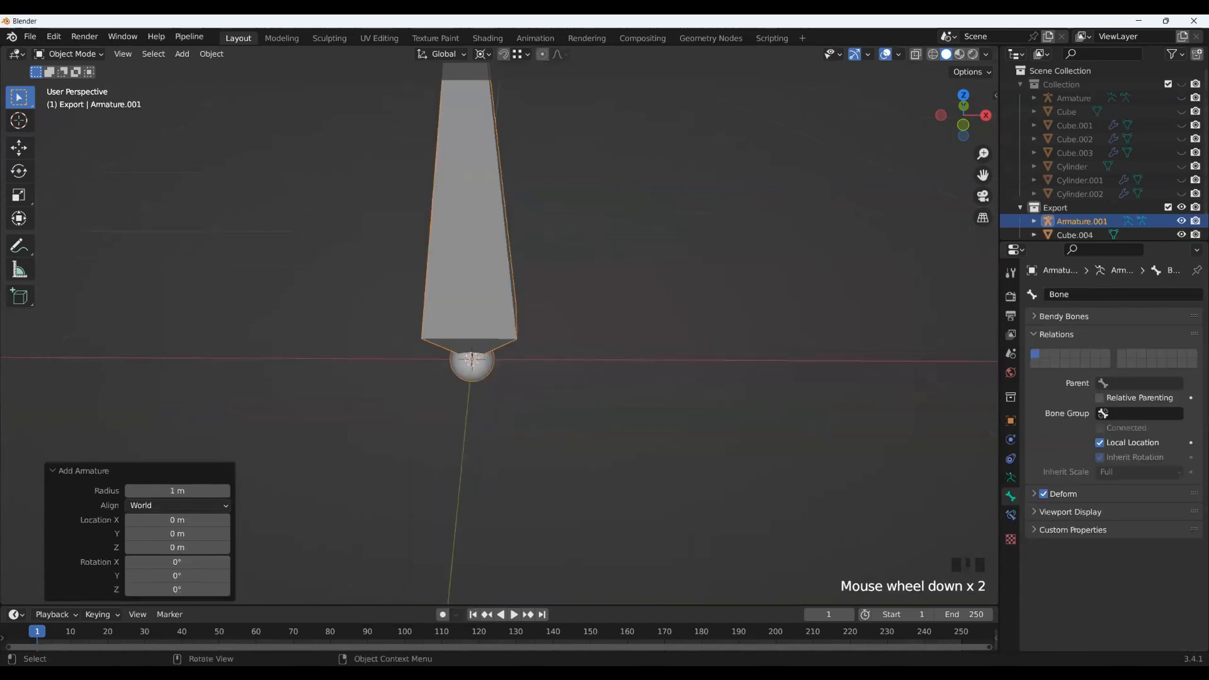
pyautogui.press('s')
pyautogui.click(500, 366)
pyautogui.keyDown('shift'); pyautogui.moveTo(500, 366); pyautogui.dragTo(510, 423, button='middle'); pyautogui.keyUp('shift')
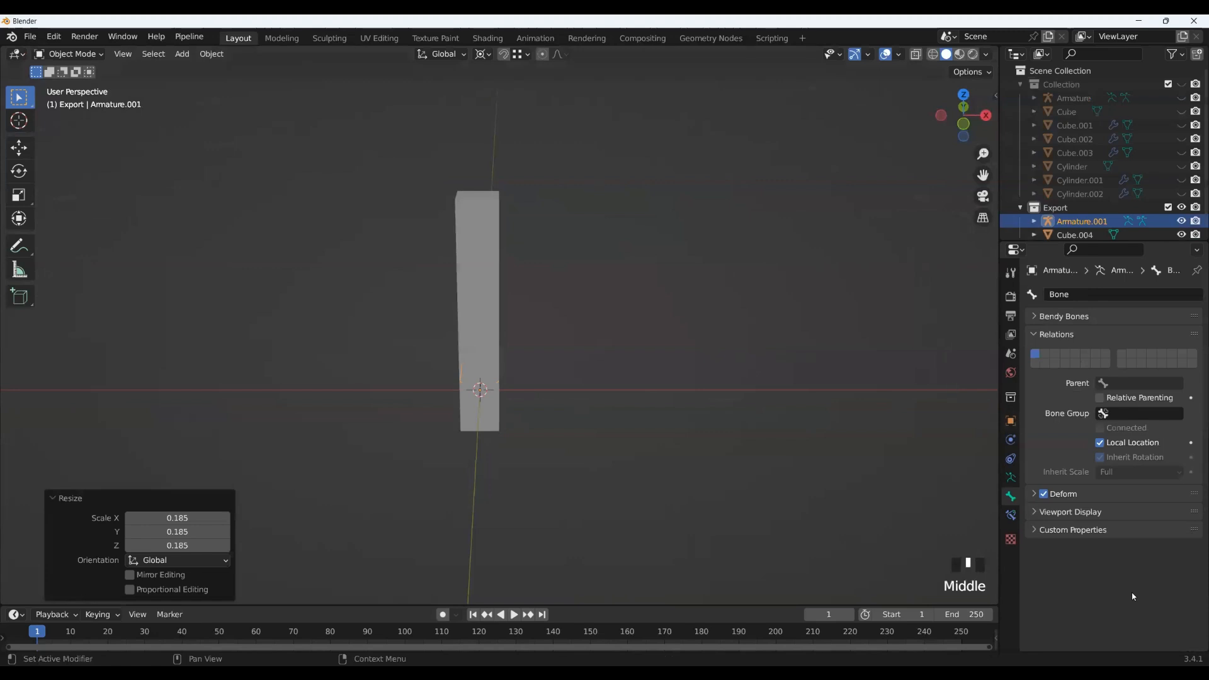
# Step: Show the main collection to view the robot and its rig beside the new armature, undoing any selection change
pyautogui.keyDown('shift'); pyautogui.click(1181, 83); pyautogui.keyUp('shift')
pyautogui.scroll(-1, 627, 336)
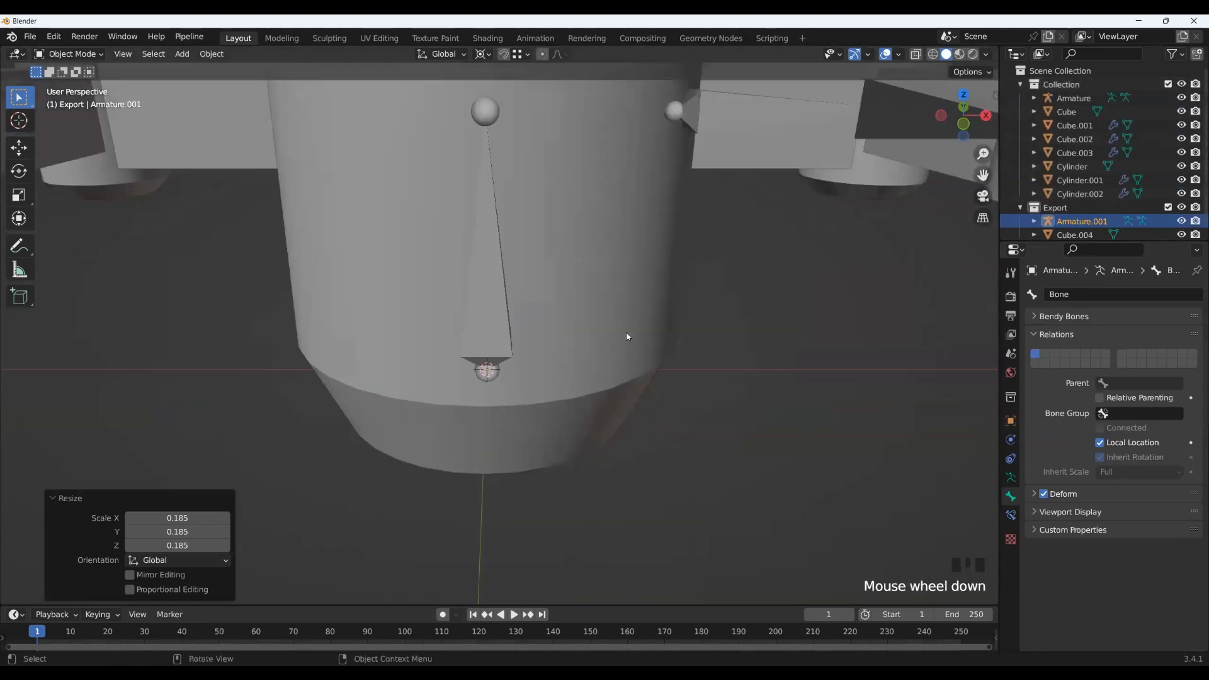
pyautogui.scroll(2, 627, 336)
pyautogui.keyDown('shift'); pyautogui.moveTo(558, 369); pyautogui.dragTo(436, 383, button='middle'); pyautogui.keyUp('shift')
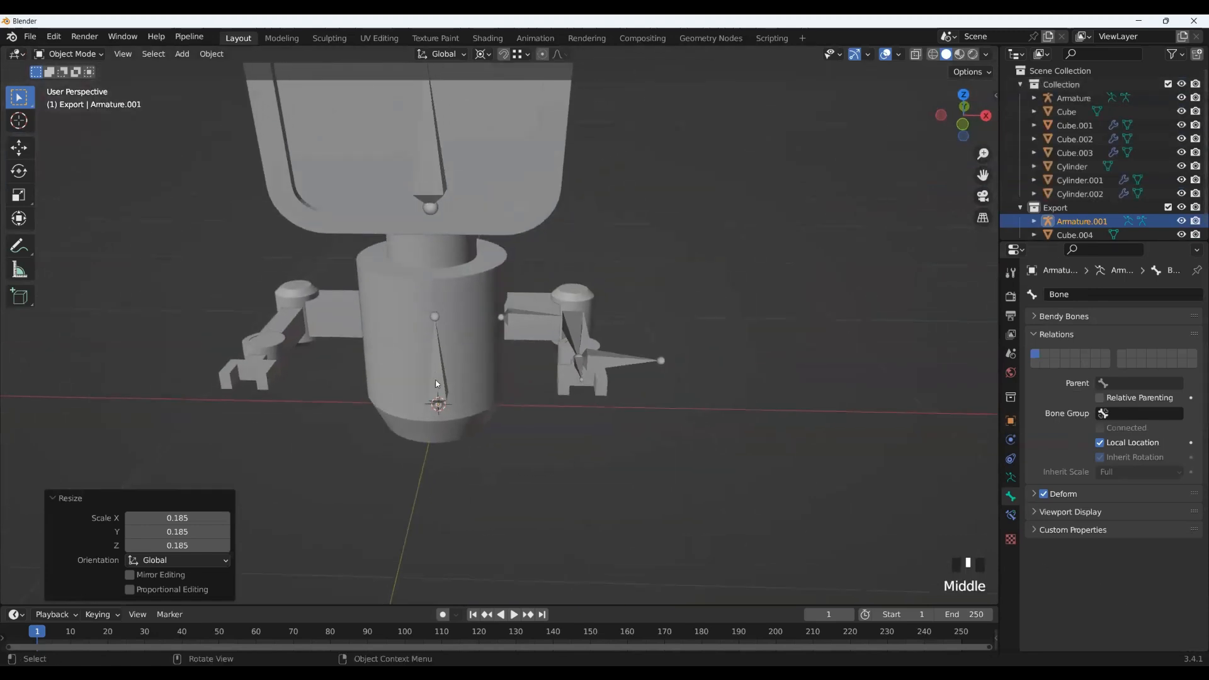
pyautogui.click(439, 384)
pyautogui.hotkey('ctrl', 'z')
pyautogui.hotkey('ctrl', 'z')
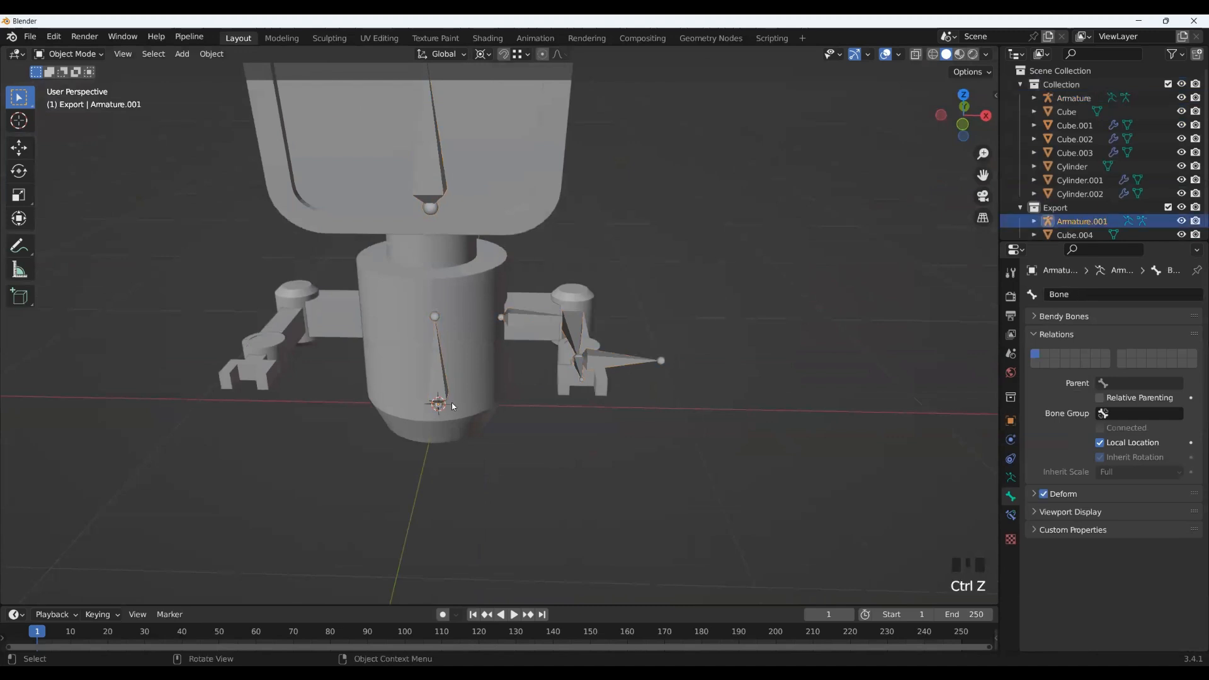
pyautogui.moveTo(440, 392)
pyautogui.mouseDown(button='middle')
pyautogui.moveTo(461, 423)
pyautogui.moveTo(440, 404)
pyautogui.mouseUp(button='middle')
# Step: Try moving the new armature's bone in Pose Mode, cancel the move, and return to Object Mode
pyautogui.hotkey('ctrl', 'Tab')
pyautogui.scroll(2, 443, 424)
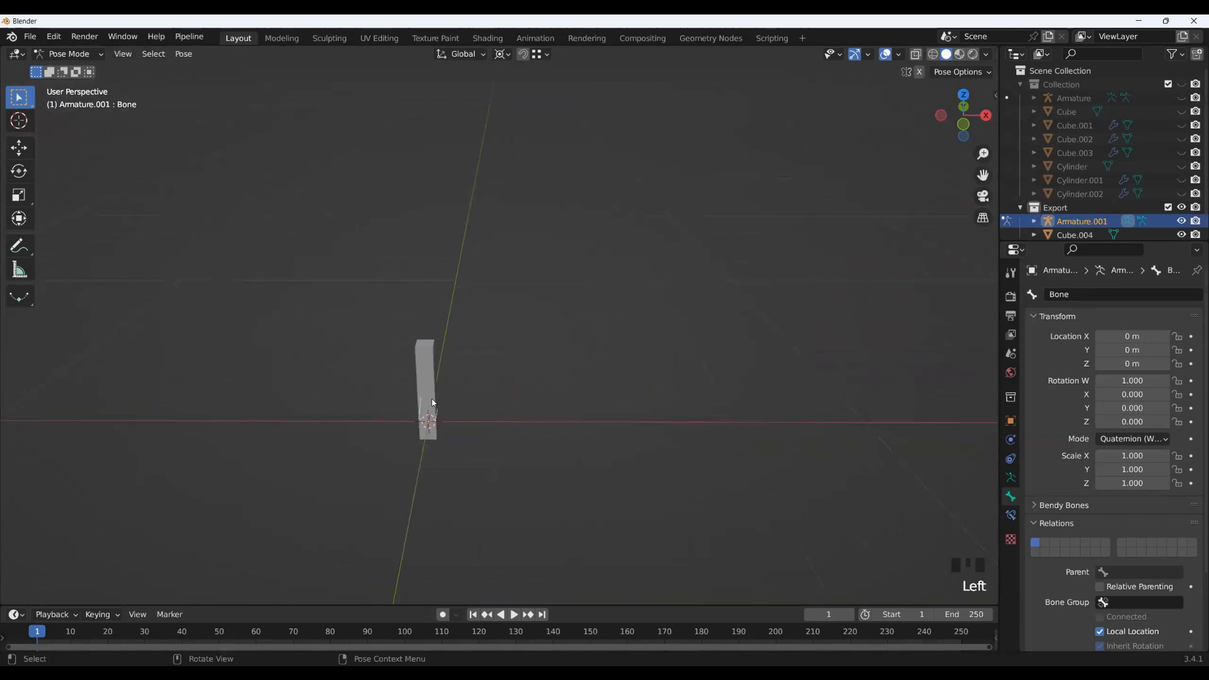
pyautogui.scroll(-2, 520, 364)
pyautogui.moveTo(521, 363); pyautogui.dragTo(556, 356, button='middle')
pyautogui.press('g')
pyautogui.press('Escape')
pyautogui.press('Tab')
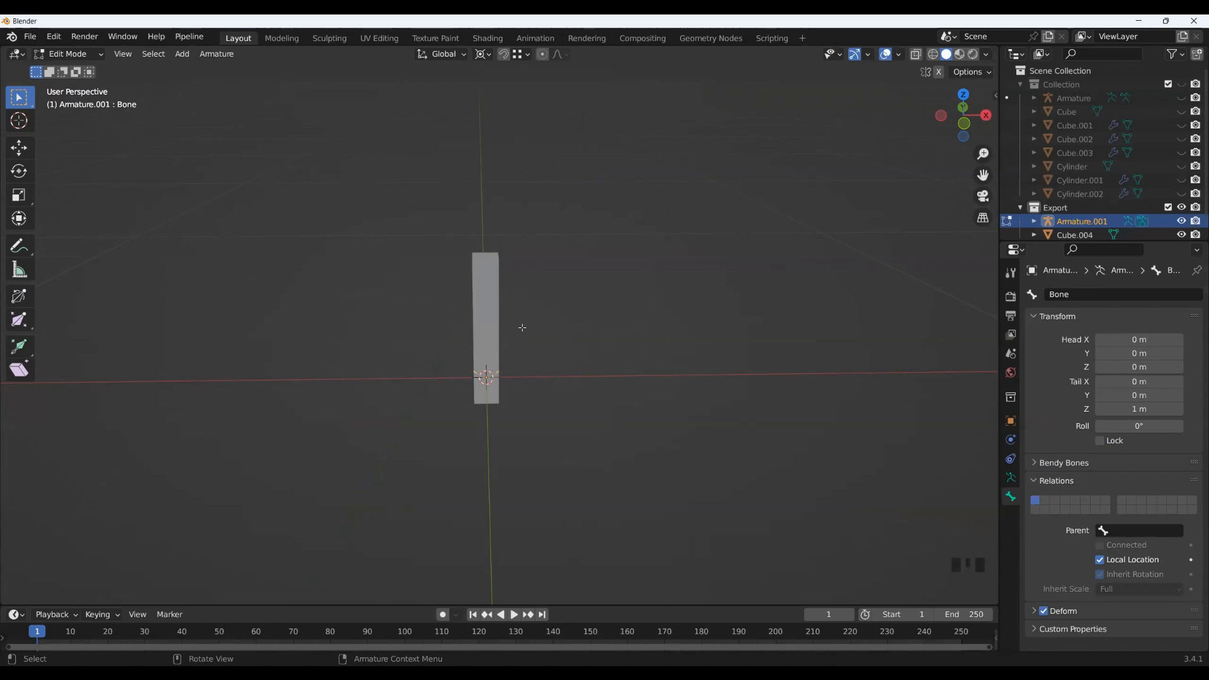
pyautogui.hotkey('ctrl', 'Tab')
pyautogui.press('Tab')
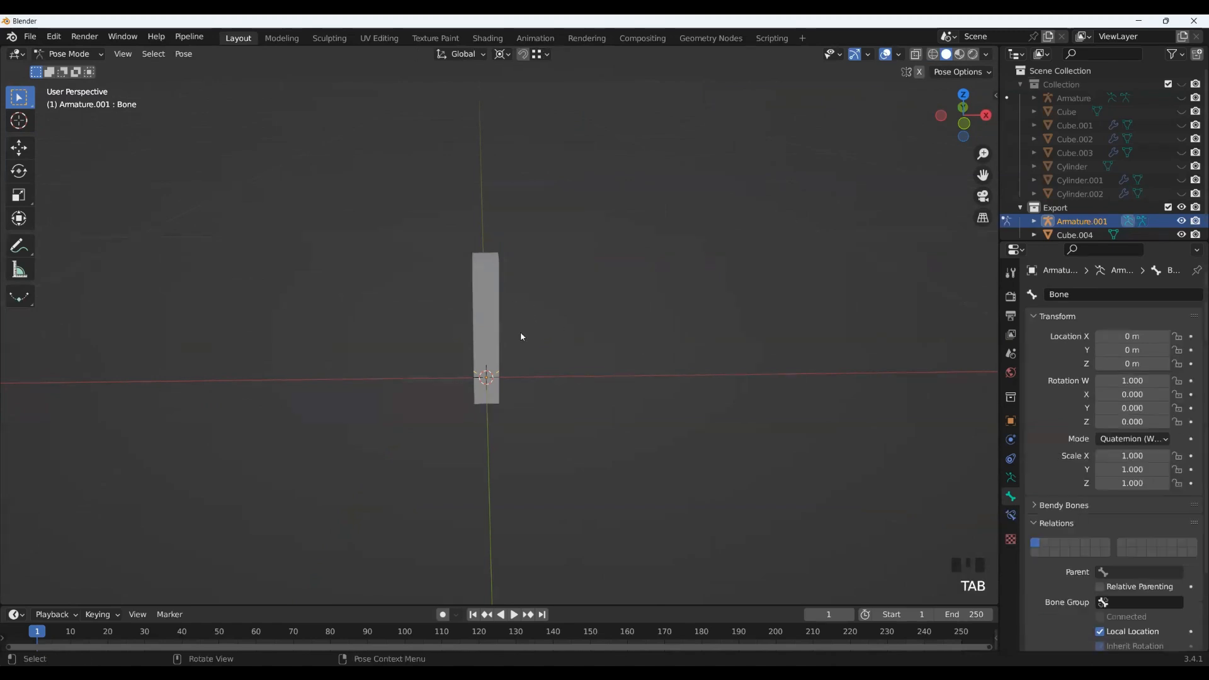
pyautogui.hotkey('ctrl', 'Tab')
# Step: Enable In Front in the viewport display of the new armature in the Export collection
pyautogui.click(474, 303)
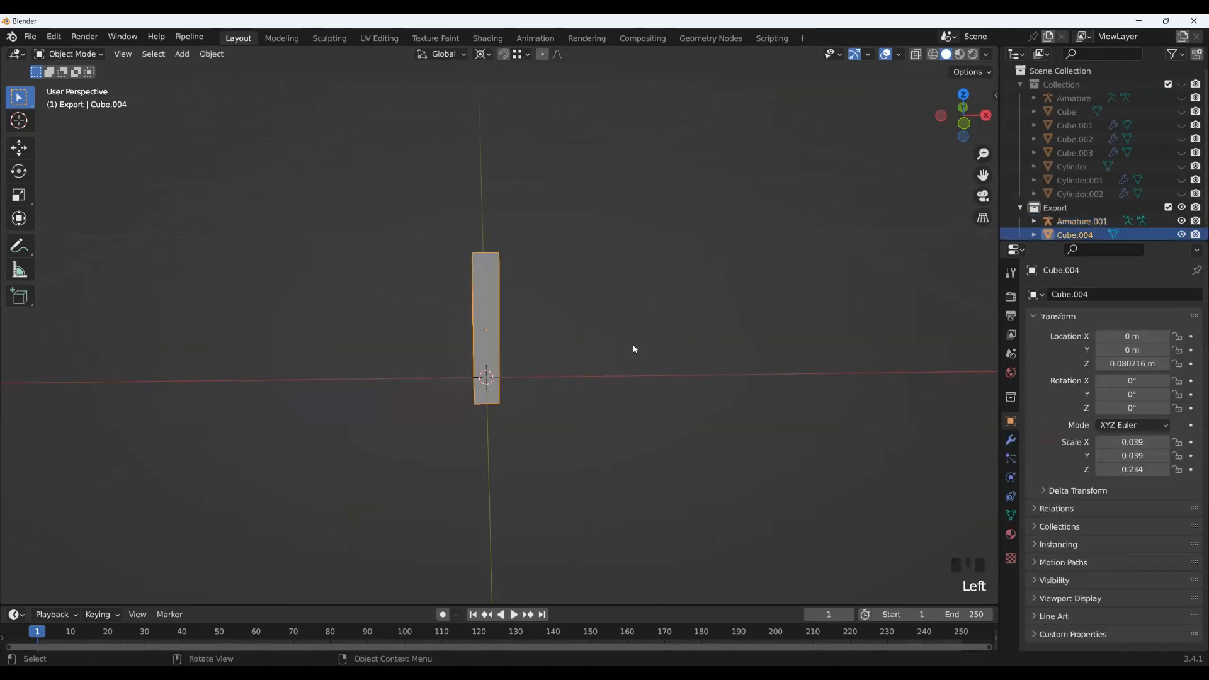
pyautogui.click(1072, 221)
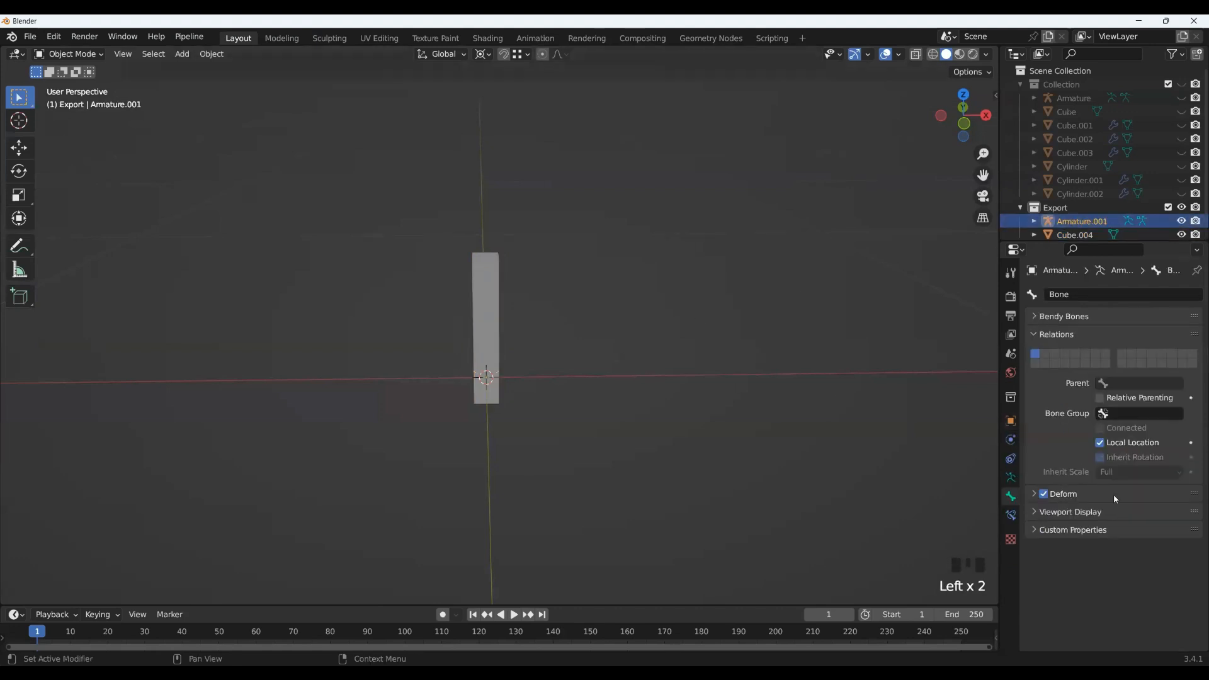
pyautogui.click(1010, 477)
pyautogui.click(1128, 574)
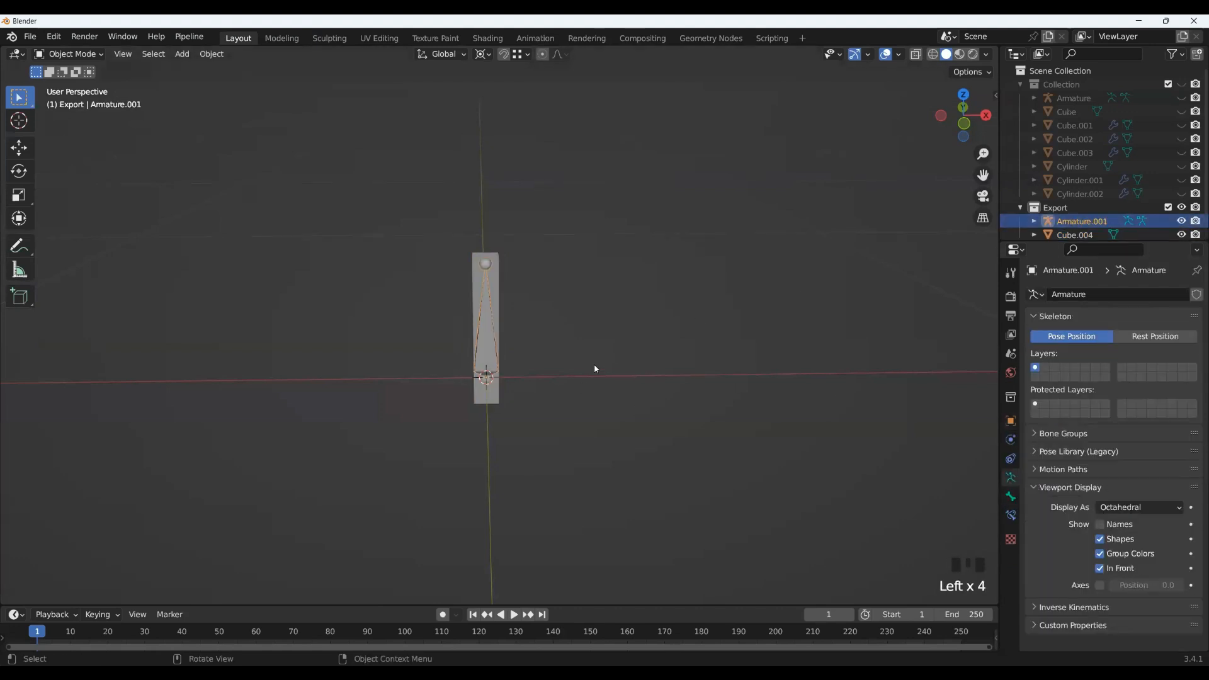
pyautogui.scroll(3, 590, 369)
# Step: Apply all transforms to the bar mesh
pyautogui.click(472, 341)
pyautogui.click(497, 247)
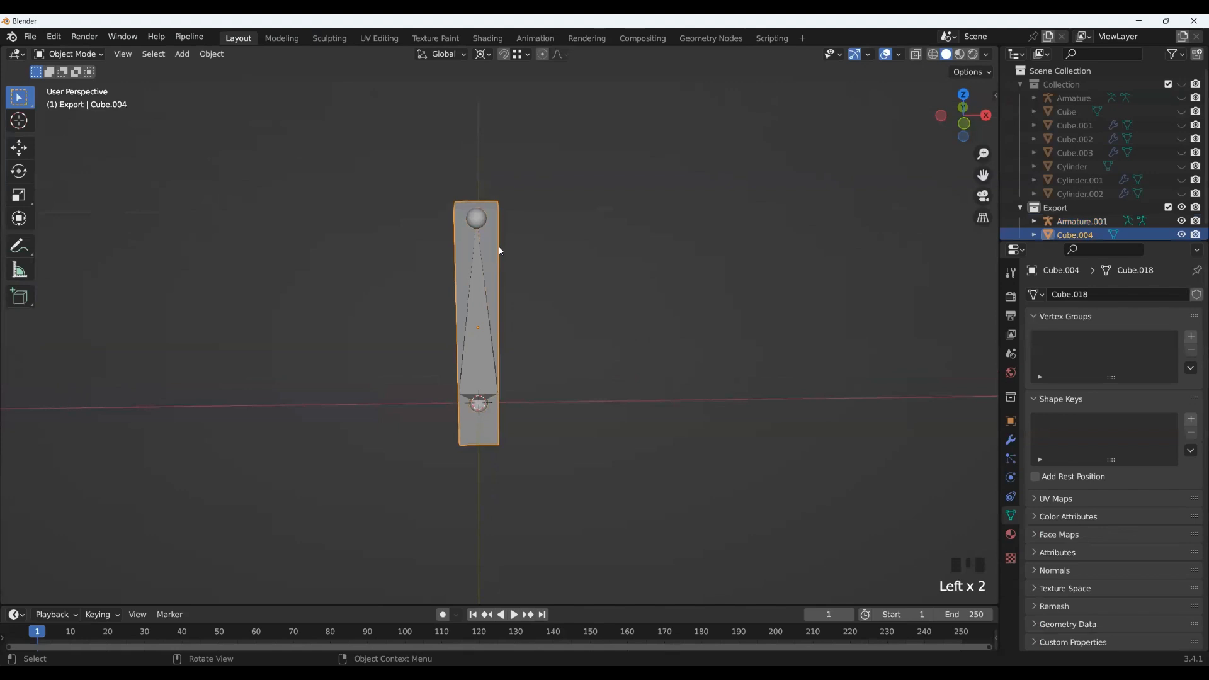
pyautogui.click(1010, 440)
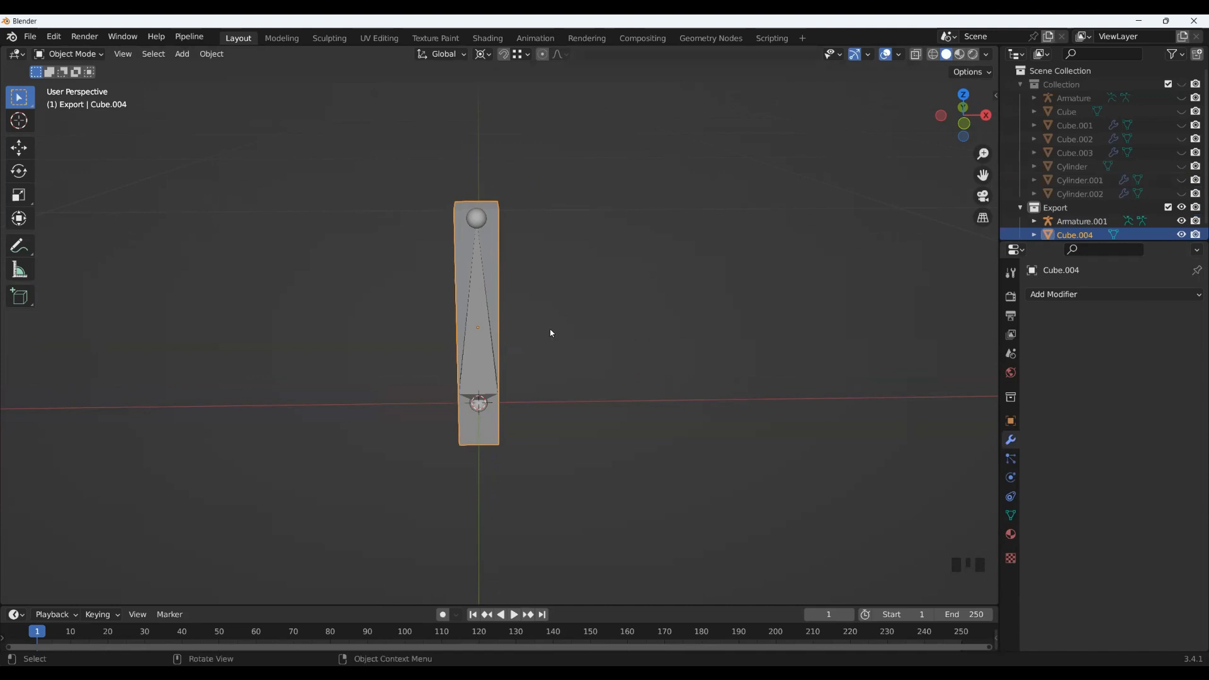
pyautogui.hotkey('ctrl', 'a')
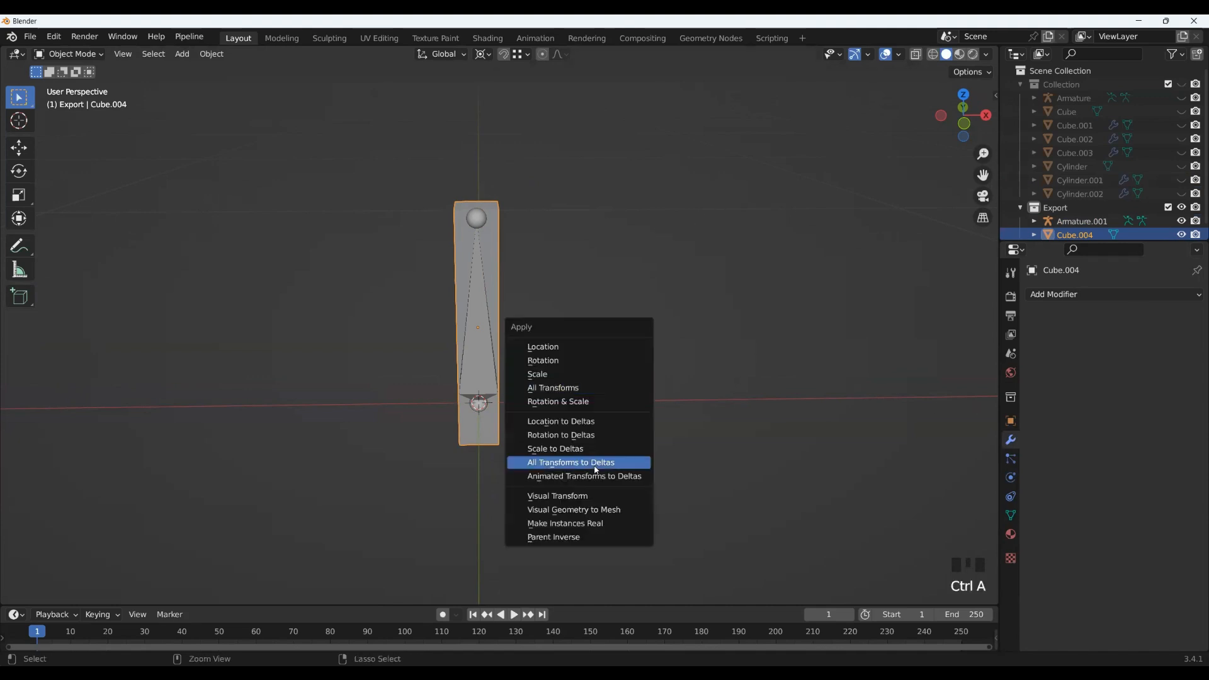
pyautogui.click(625, 387)
# Step: Parent the bar to the new armature using Armature Deform With Automatic Weights
pyautogui.click(478, 354)
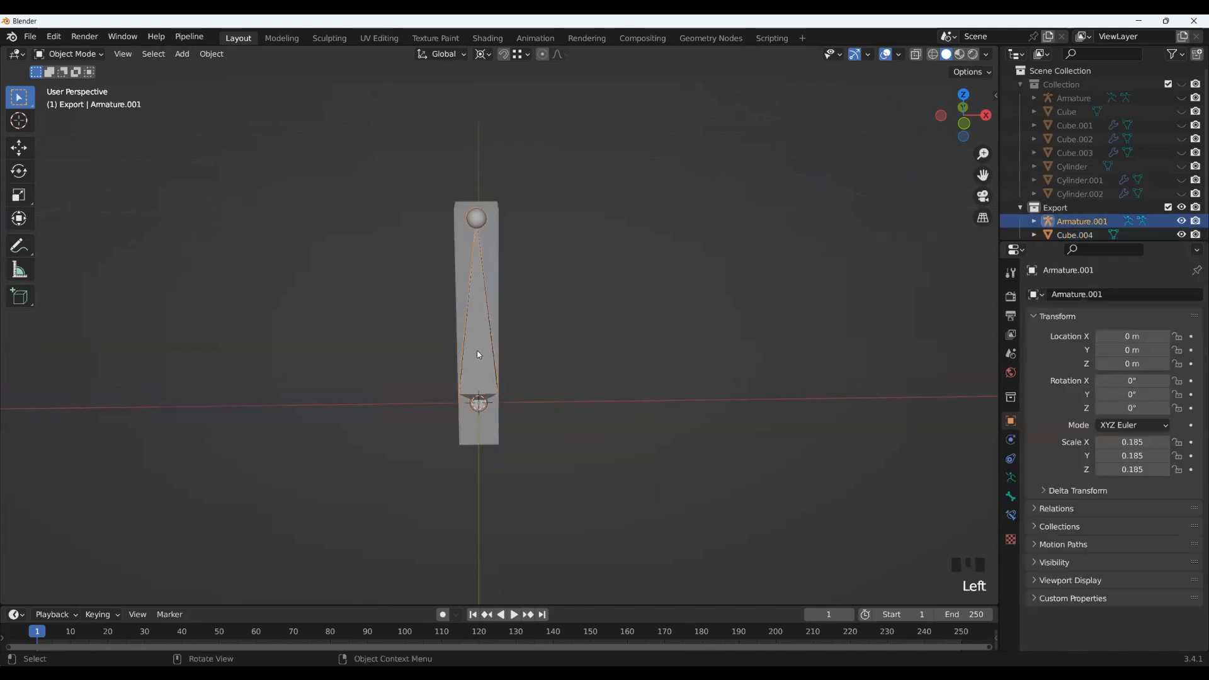
pyautogui.click(504, 256)
pyautogui.click(495, 281)
pyautogui.keyDown('shift'); pyautogui.click(477, 323); pyautogui.keyUp('shift')
pyautogui.hotkey('ctrl', 'p')
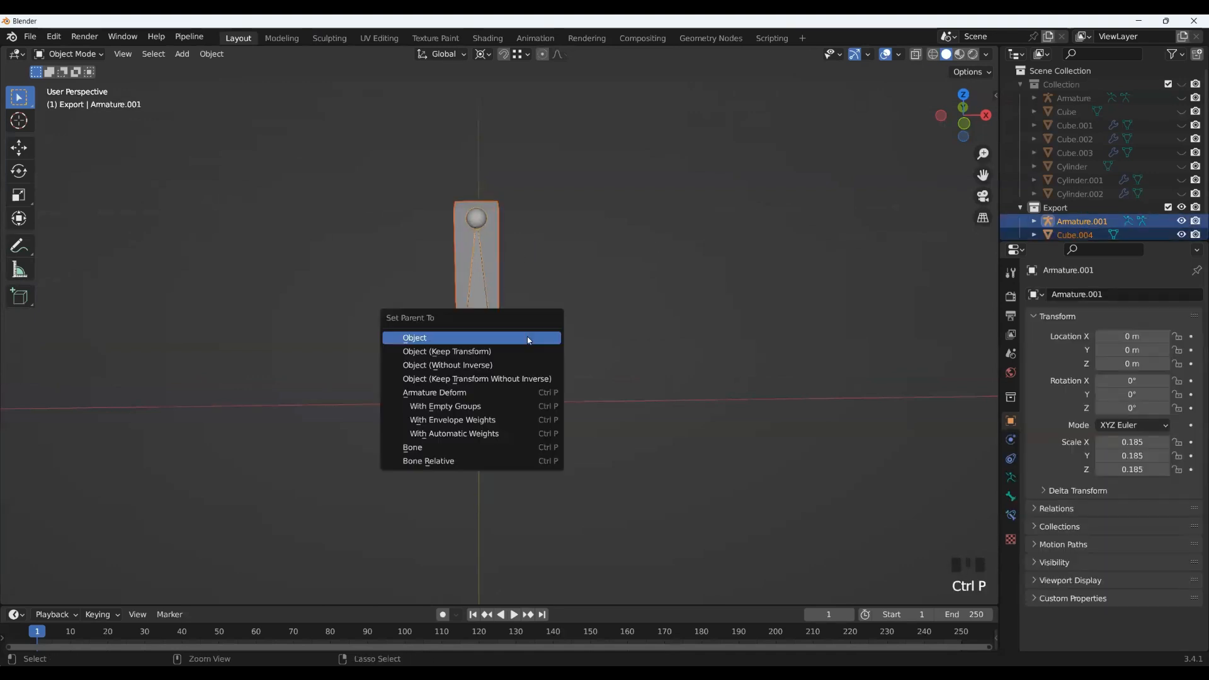
pyautogui.click(502, 434)
# Step: Test-move the new armature in Object Mode and cancel the move
pyautogui.scroll(-3, 538, 340)
pyautogui.keyDown('shift'); pyautogui.moveTo(538, 340); pyautogui.dragTo(553, 405, button='middle'); pyautogui.keyUp('shift')
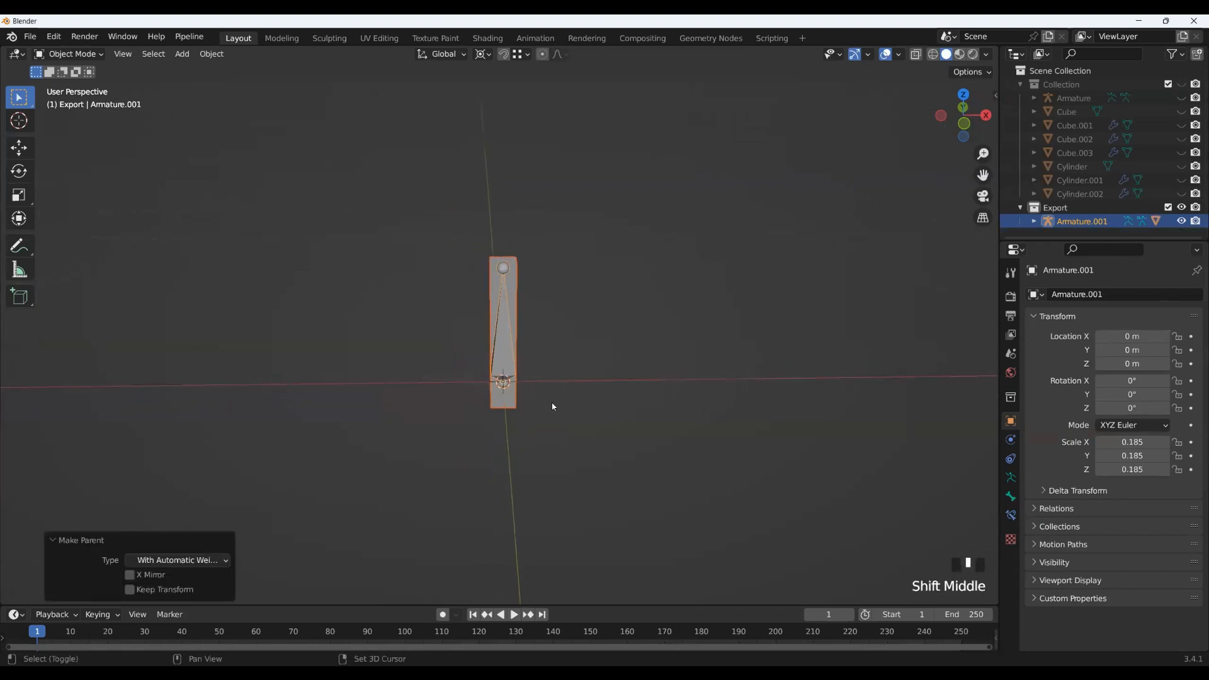
pyautogui.click(498, 332)
pyautogui.click(499, 333)
pyautogui.press('g')
pyautogui.rightClick(522, 440)
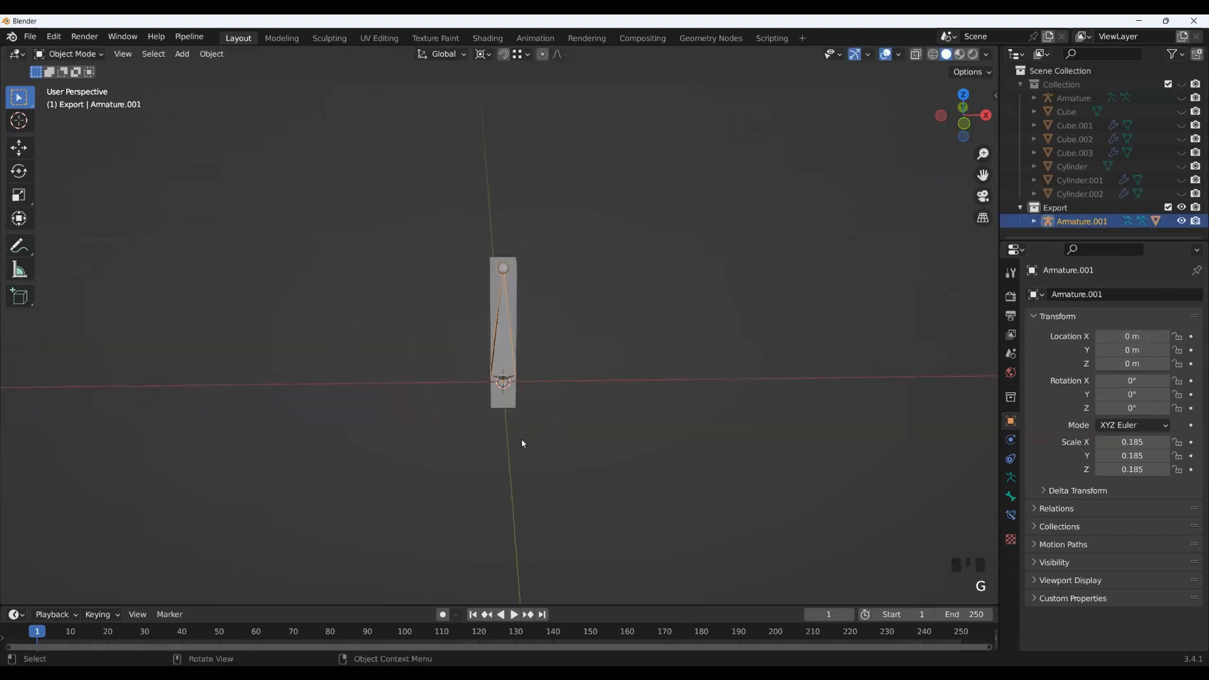
# Step: Enter Pose Mode and try rotating the bar's bone about X and moving it along Y, cancelling both transforms
pyautogui.hotkey('ctrl', 'Tab')
pyautogui.moveTo(568, 397); pyautogui.dragTo(539, 416, button='middle')
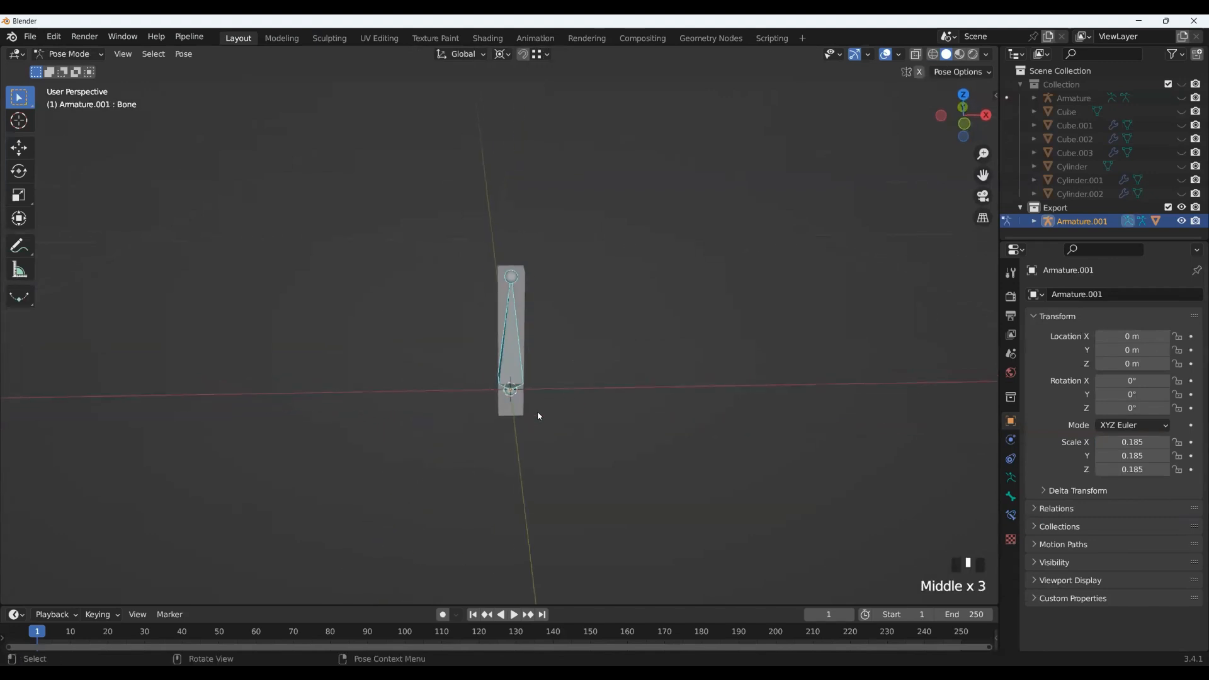
pyautogui.press('r')
pyautogui.press('x')
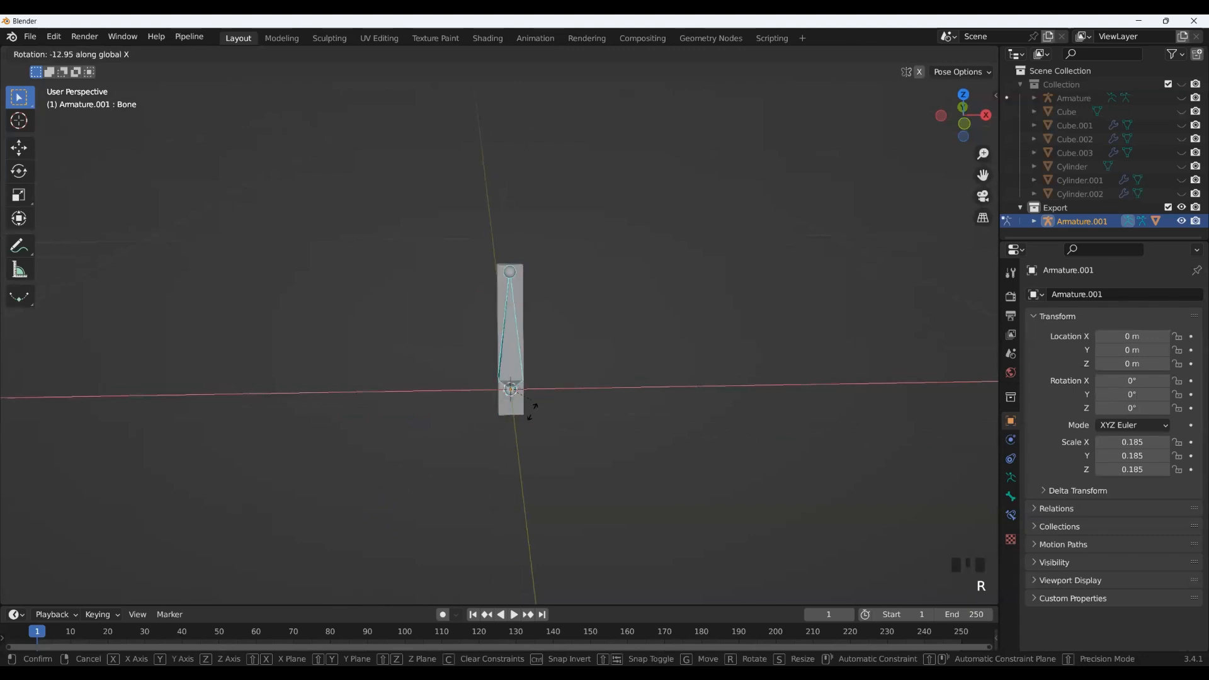
pyautogui.press('Escape')
pyautogui.press('g')
pyautogui.press('y')
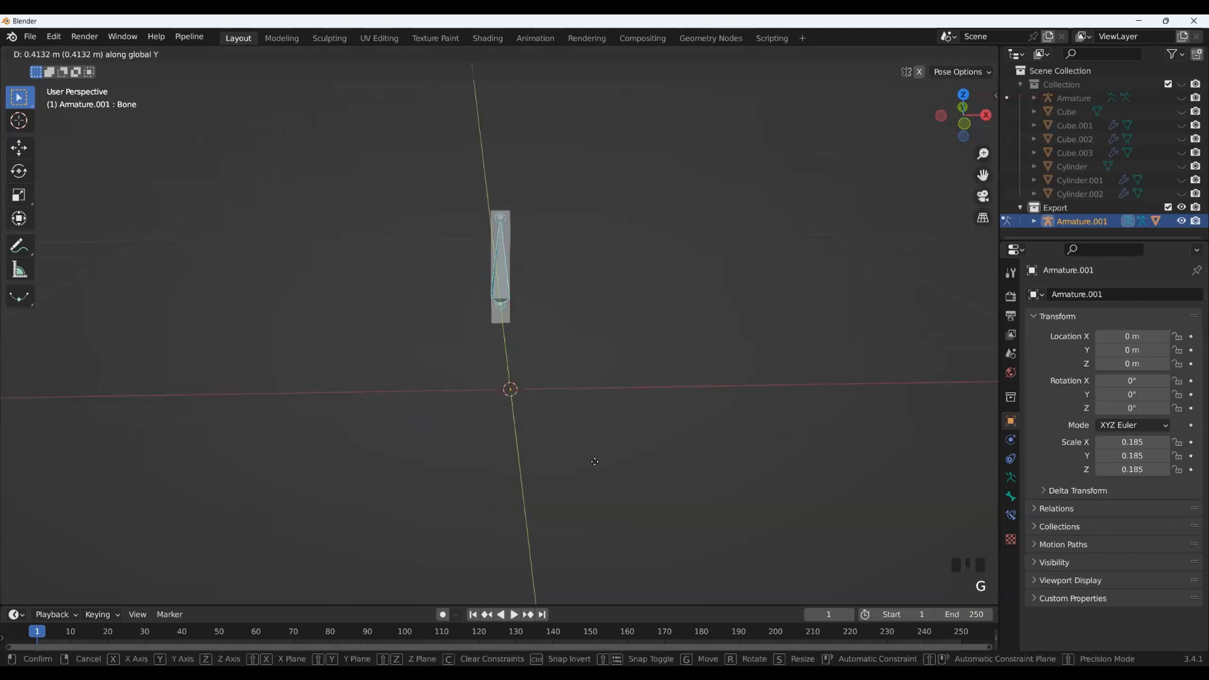
pyautogui.press('Escape')
# Step: Move the bar's bone along Y by about -0.296 m in Pose Mode
pyautogui.moveTo(598, 427)
pyautogui.mouseDown(button='middle')
pyautogui.moveTo(579, 448)
pyautogui.moveTo(572, 438)
pyautogui.moveTo(590, 425)
pyautogui.mouseUp(button='middle')
pyautogui.press('Tab')
pyautogui.scroll(2, 583, 432)
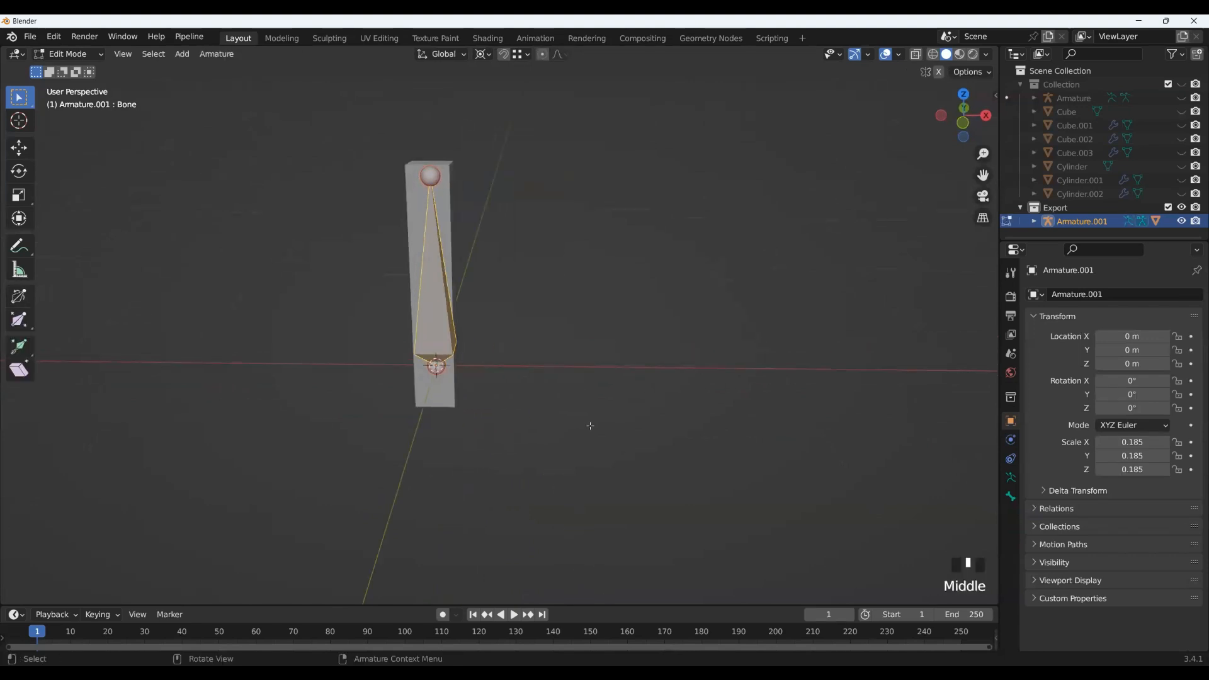
pyautogui.moveTo(597, 418); pyautogui.dragTo(645, 348, button='middle')
pyautogui.press('Tab')
pyautogui.scroll(-2, 623, 376)
pyautogui.press('g')
pyautogui.press('y')
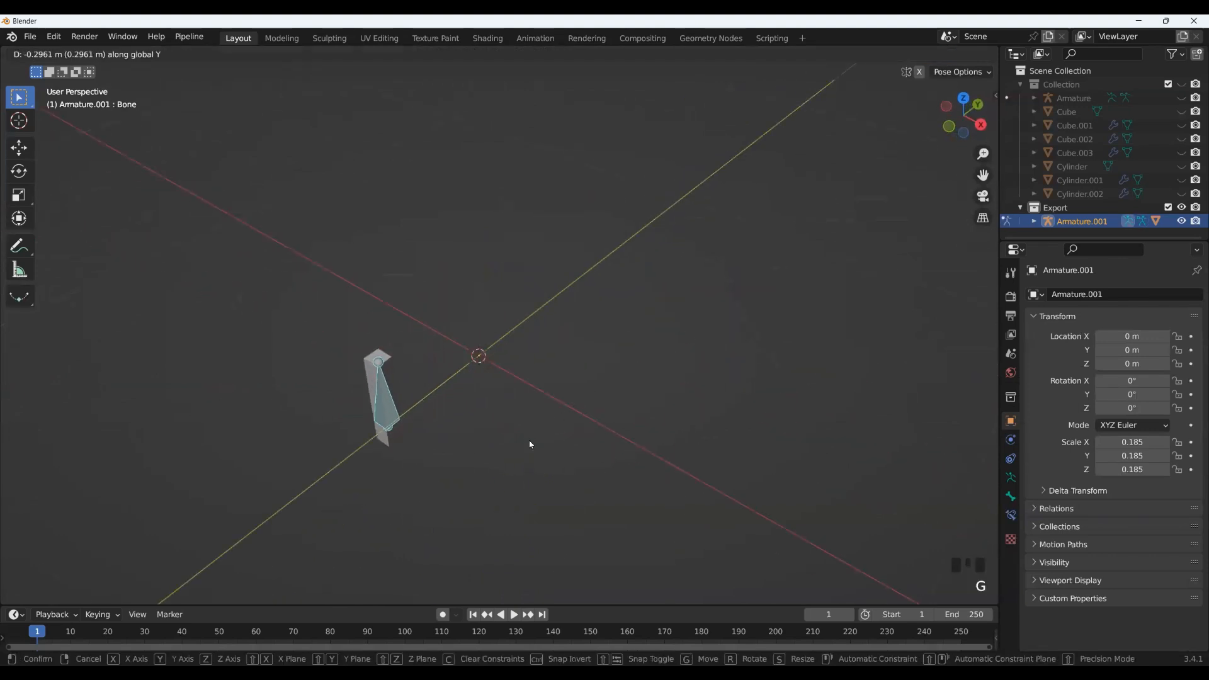
pyautogui.click(529, 443)
# Step: Show the main collection and, from the top view, move the bar's bone about 0.534 m in X and -0.266 m in Y to the rigged gripper
pyautogui.keyDown('shift'); pyautogui.click(1181, 85); pyautogui.keyUp('shift')
pyautogui.moveTo(659, 341)
pyautogui.mouseDown(button='middle')
pyautogui.moveTo(685, 315)
pyautogui.moveTo(675, 343)
pyautogui.mouseUp(button='middle')
pyautogui.click(963, 103)
pyautogui.scroll(2, 521, 359)
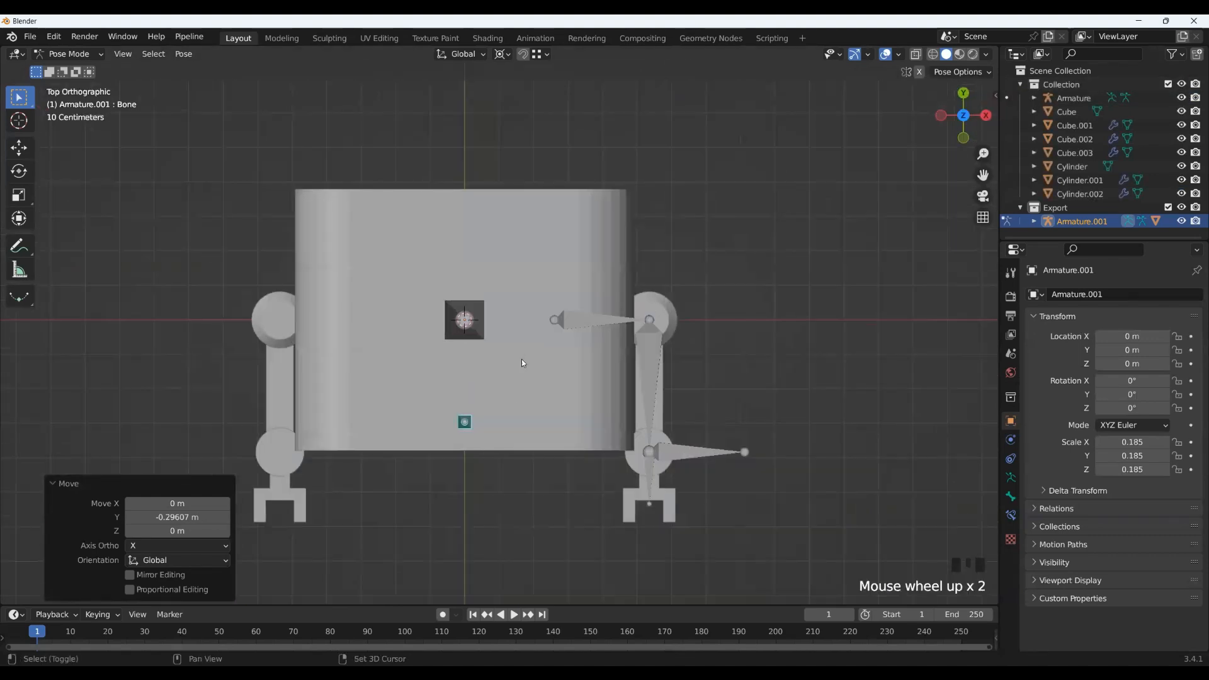
pyautogui.keyDown('shift'); pyautogui.moveTo(522, 359); pyautogui.dragTo(443, 341, button='middle'); pyautogui.keyUp('shift')
pyautogui.press('g')
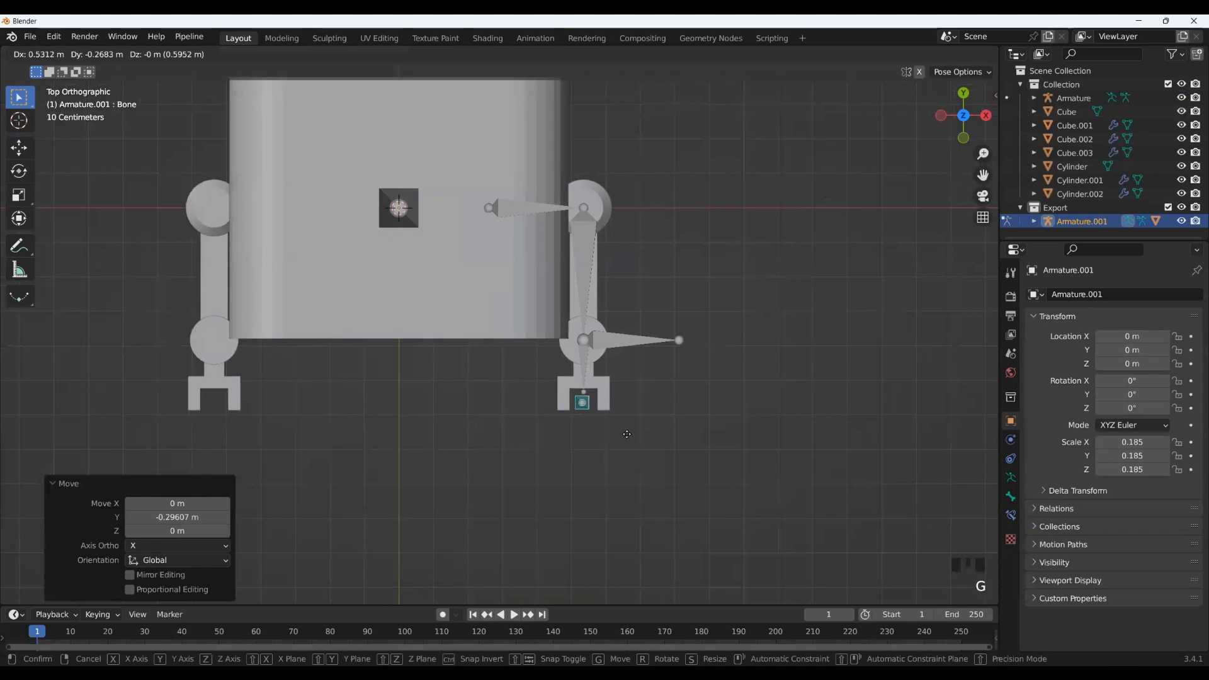
pyautogui.click(627, 434)
# Step: From the front view, raise the bar's bone along Z by about 0.36 m to the height of the rigged gripper
pyautogui.moveTo(629, 434); pyautogui.dragTo(769, 267, button='middle')
pyautogui.click(962, 127)
pyautogui.keyDown('shift'); pyautogui.moveTo(686, 334); pyautogui.dragTo(653, 565, button='middle'); pyautogui.keyUp('shift')
pyautogui.scroll(1, 444, 407)
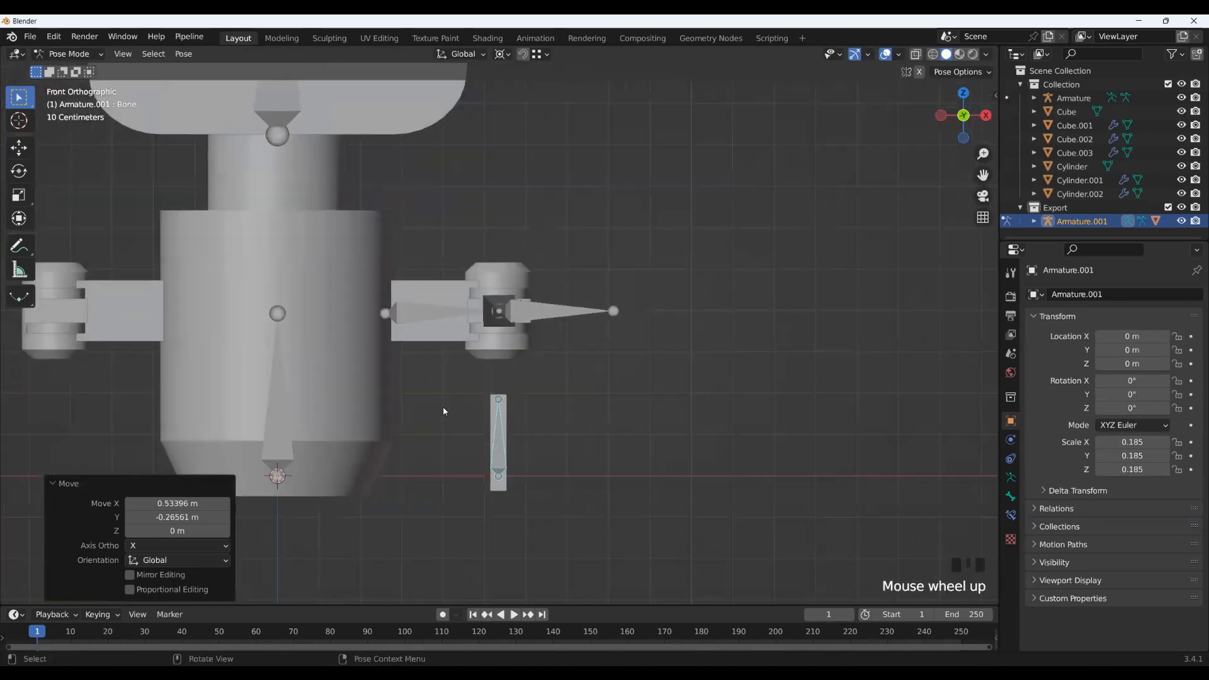
pyautogui.keyDown('shift'); pyautogui.moveTo(560, 422); pyautogui.dragTo(603, 423, button='middle'); pyautogui.keyUp('shift')
pyautogui.scroll(1, 603, 425)
pyautogui.press('g')
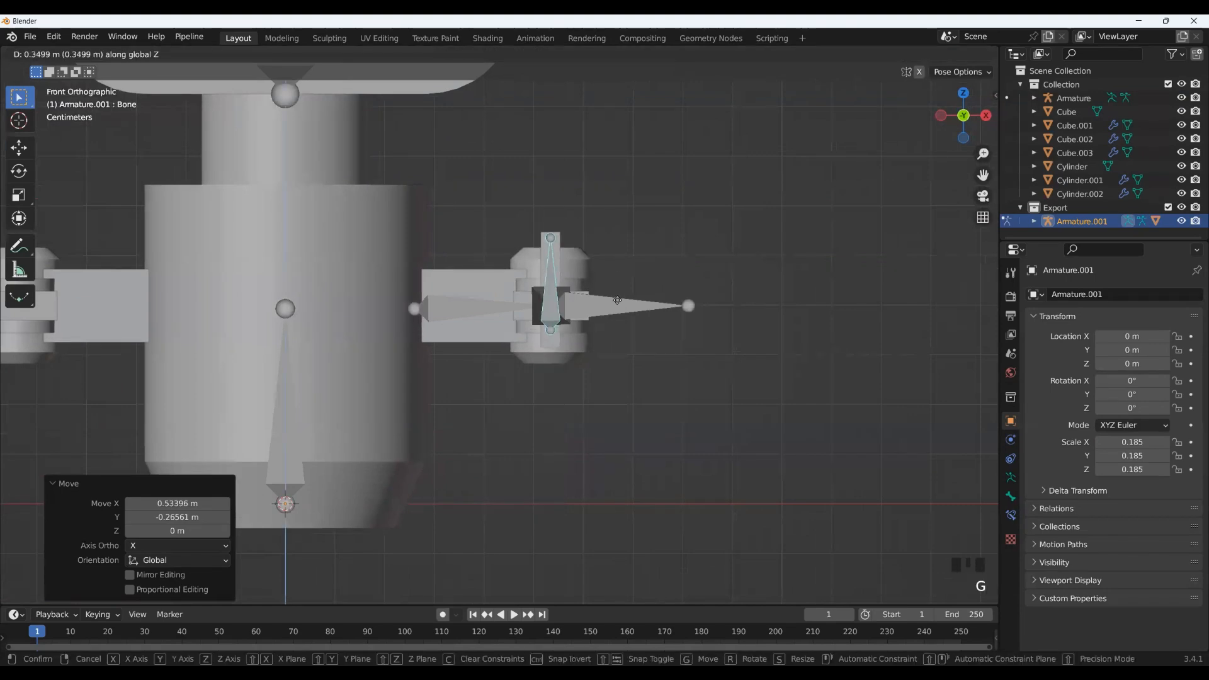
pyautogui.click(616, 295)
# Step: Add a Child Of bone constraint to the bar's bone with Armature as its target
pyautogui.scroll(-4, 538, 478)
pyautogui.moveTo(537, 479); pyautogui.dragTo(277, 398, button='middle')
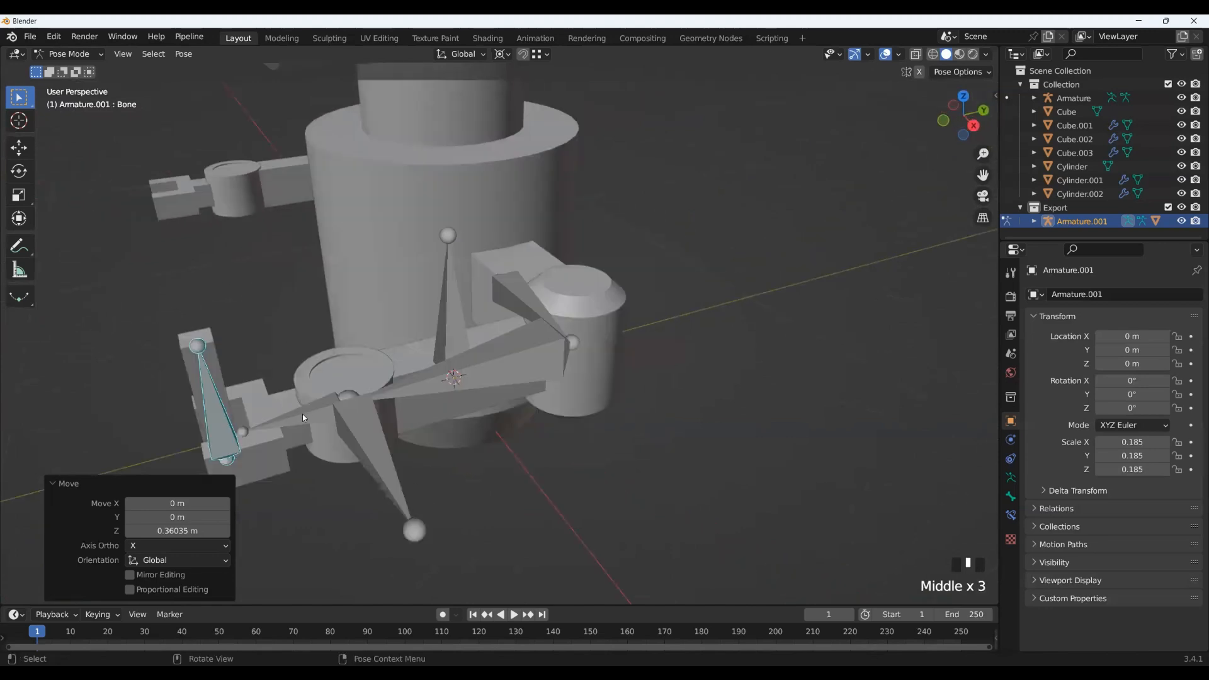
pyautogui.click(1011, 518)
pyautogui.click(1113, 294)
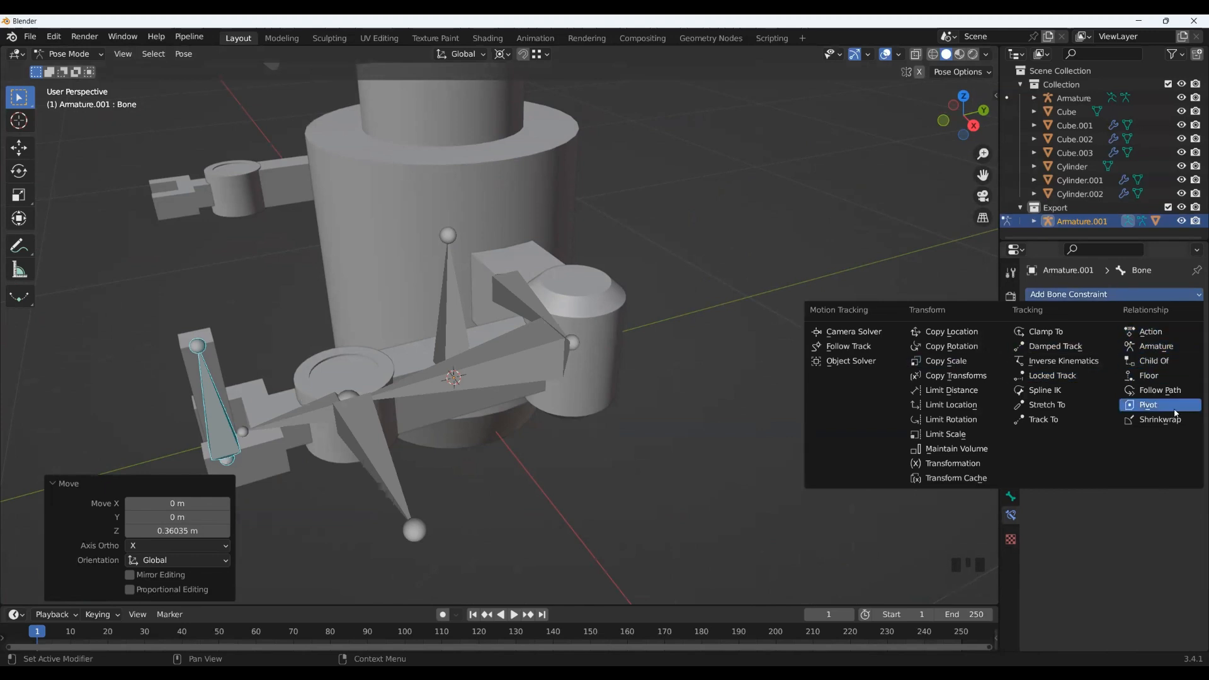
pyautogui.click(1156, 361)
pyautogui.click(1139, 336)
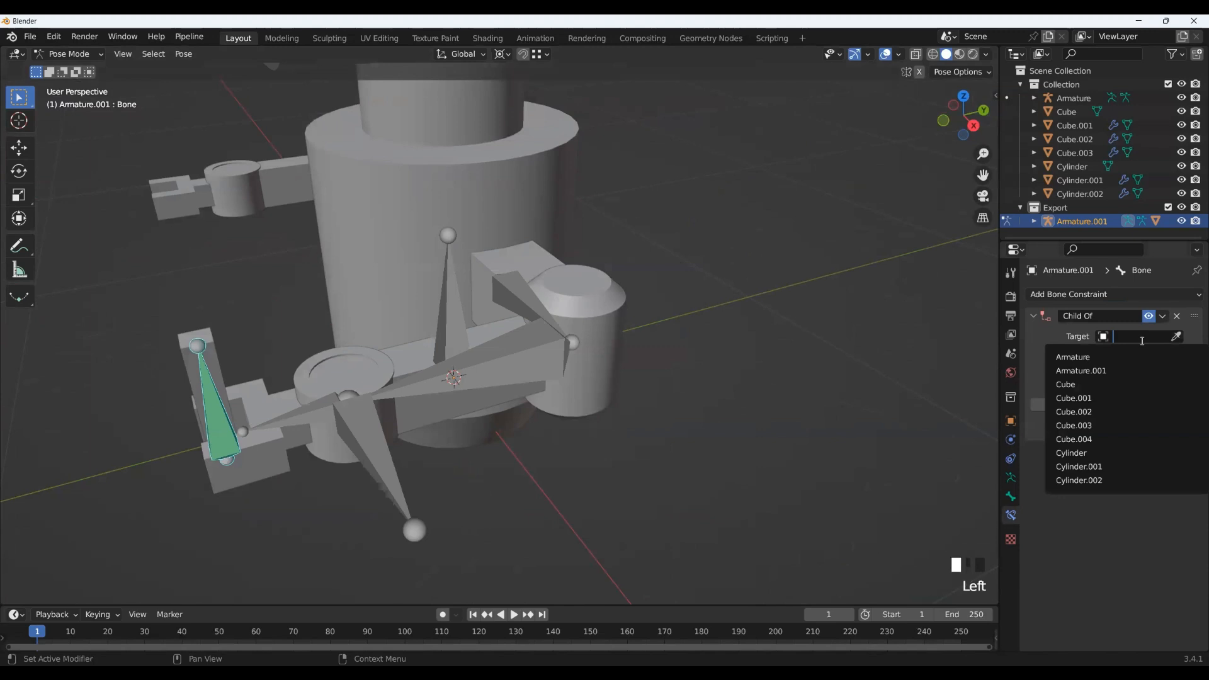
pyautogui.click(1072, 357)
# Step: Set the Child Of constraint's target bone to hand_l and apply Set Inverse to it
pyautogui.moveTo(403, 409); pyautogui.dragTo(497, 409, button='middle')
pyautogui.click(1123, 352)
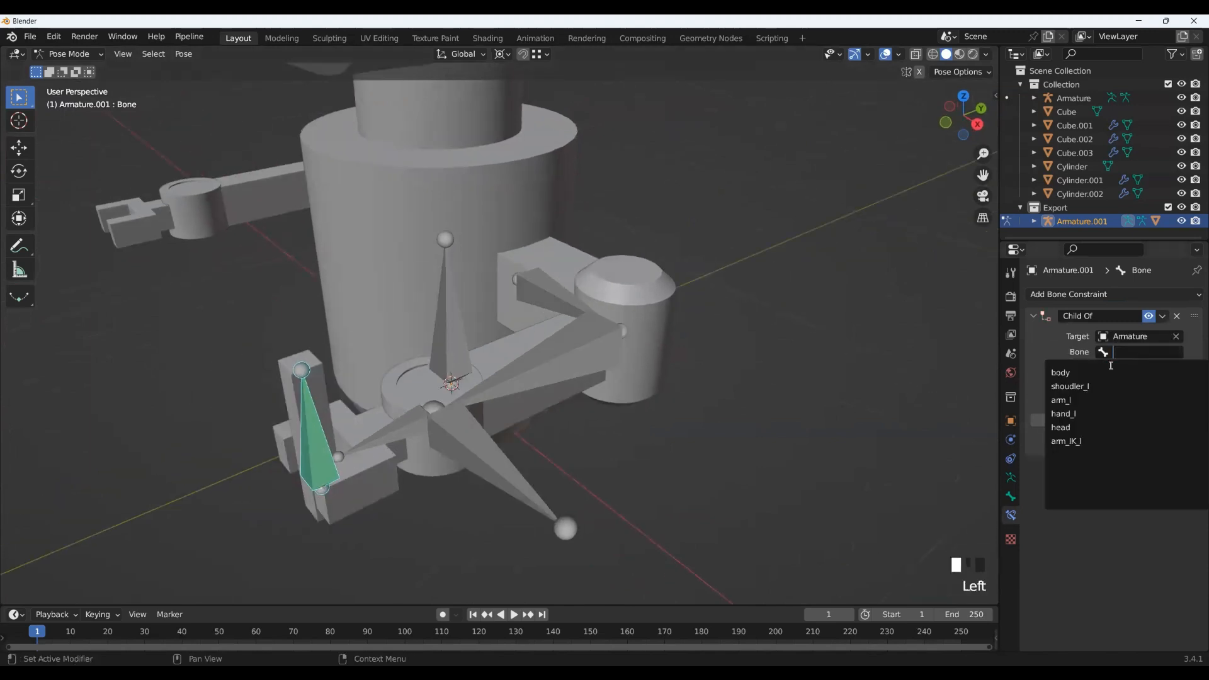
pyautogui.click(1089, 414)
pyautogui.moveTo(493, 471); pyautogui.dragTo(724, 456, button='middle')
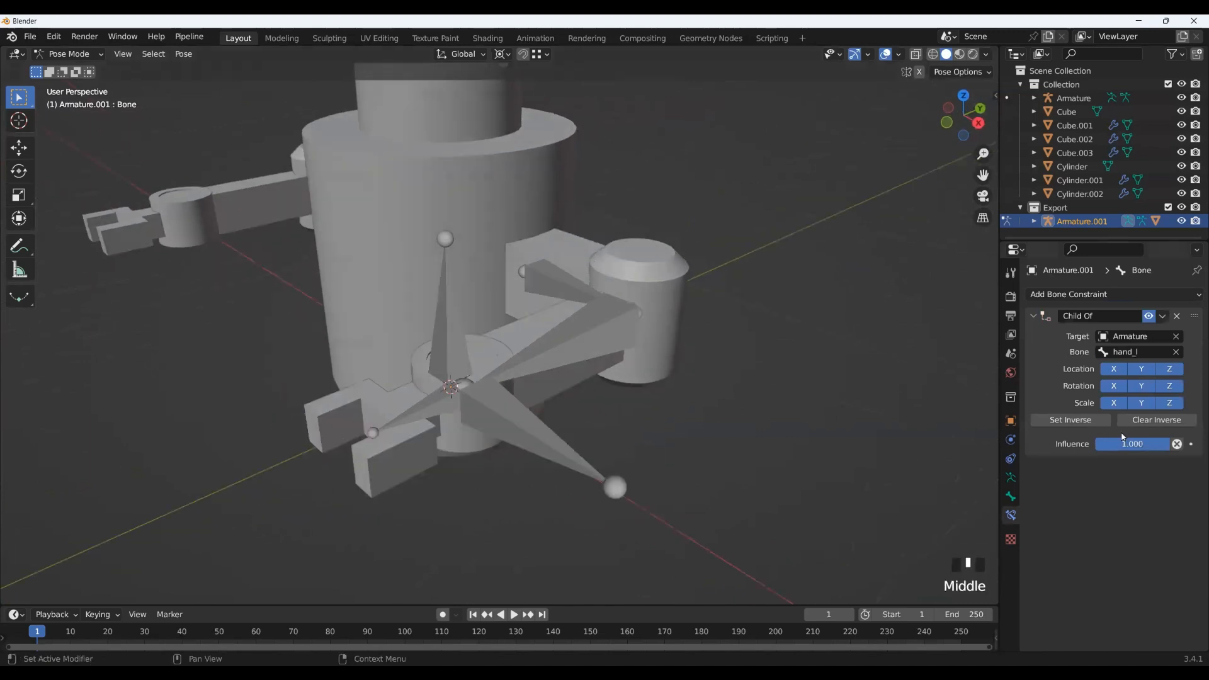
pyautogui.click(1070, 420)
pyautogui.moveTo(479, 435); pyautogui.dragTo(417, 410, button='middle')
# Step: Switch to the robot's armature in Pose Mode and try moving the arm_IK_l bone, cancelling the move
pyautogui.click(484, 434)
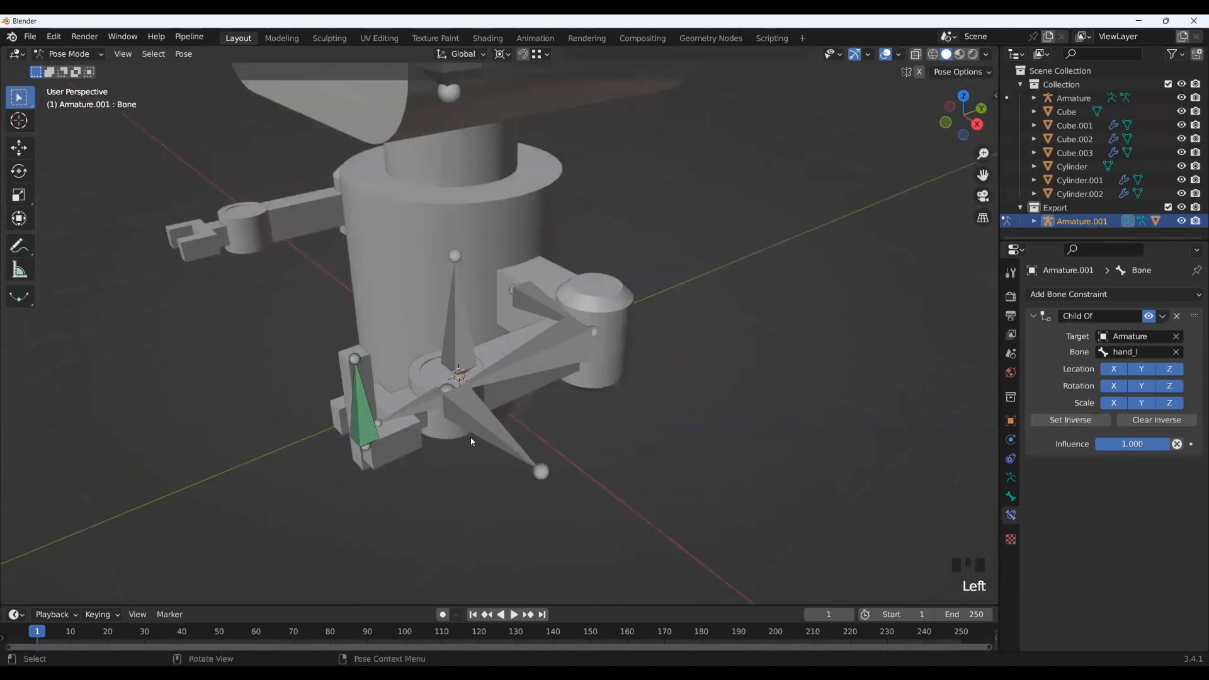
pyautogui.hotkey('ctrl', 'Tab')
pyautogui.click(468, 428)
pyautogui.keyDown('shift'); pyautogui.moveTo(468, 428); pyautogui.dragTo(565, 391, button='middle'); pyautogui.keyUp('shift')
pyautogui.hotkey('ctrl', 'Tab')
pyautogui.click(569, 438)
pyautogui.moveTo(570, 438); pyautogui.dragTo(558, 449, button='middle')
pyautogui.press('g')
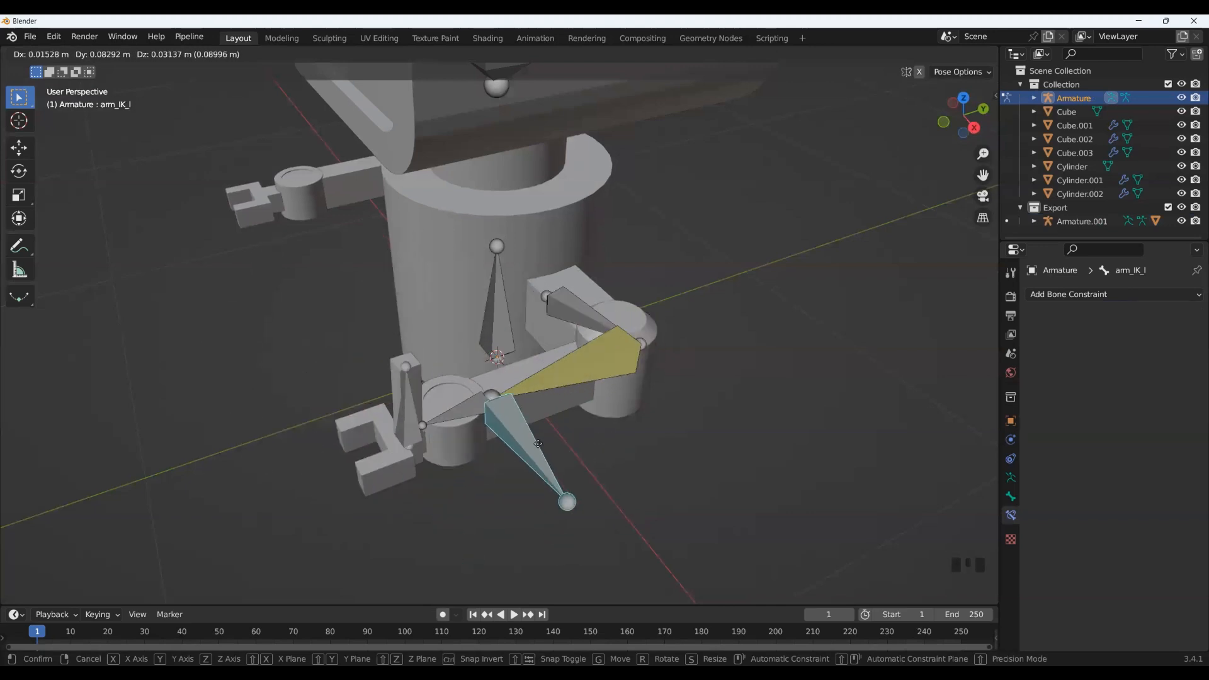
pyautogui.rightClick(561, 445)
pyautogui.moveTo(560, 445); pyautogui.dragTo(661, 393, button='middle')
pyautogui.scroll(-2, 598, 458)
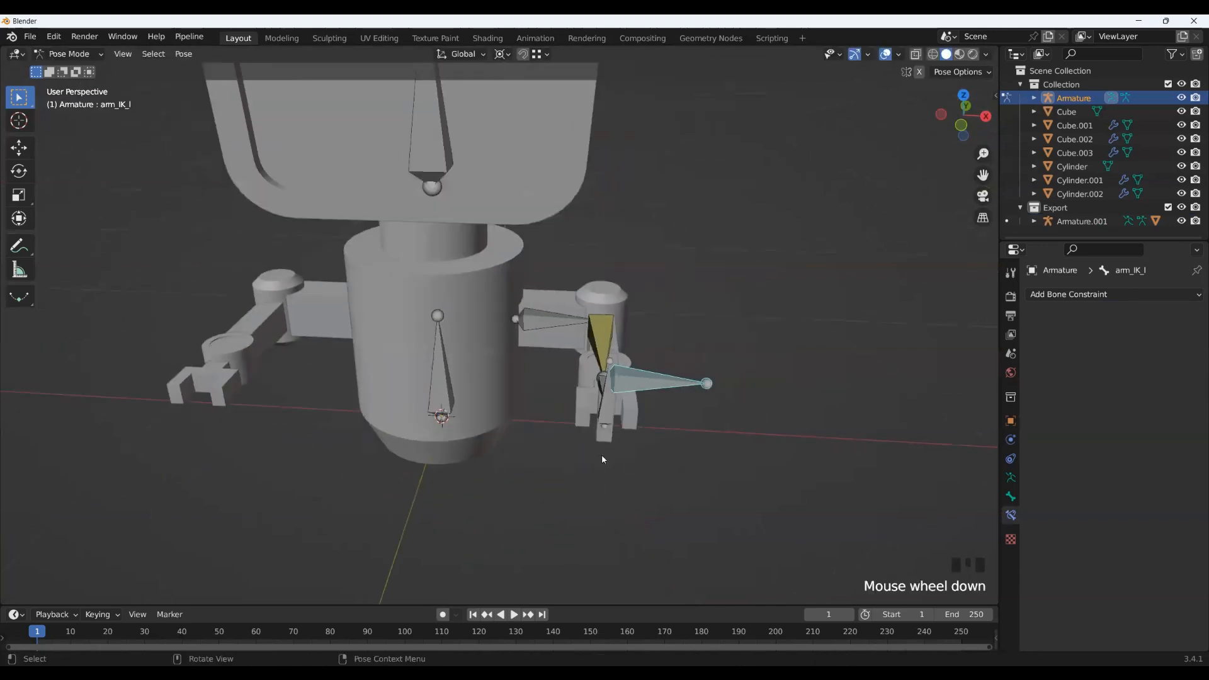
pyautogui.moveTo(598, 459); pyautogui.dragTo(537, 502, button='middle')
pyautogui.moveTo(629, 459); pyautogui.dragTo(545, 512, button='middle')
pyautogui.moveTo(583, 453); pyautogui.dragTo(546, 329, button='middle')
pyautogui.moveTo(567, 550); pyautogui.dragTo(616, 445, button='middle')
# Step: Symmetrize the left arm's bones in the armature's Edit Mode to create the matching right-arm bones
pyautogui.hotkey('ctrl', 'Tab')
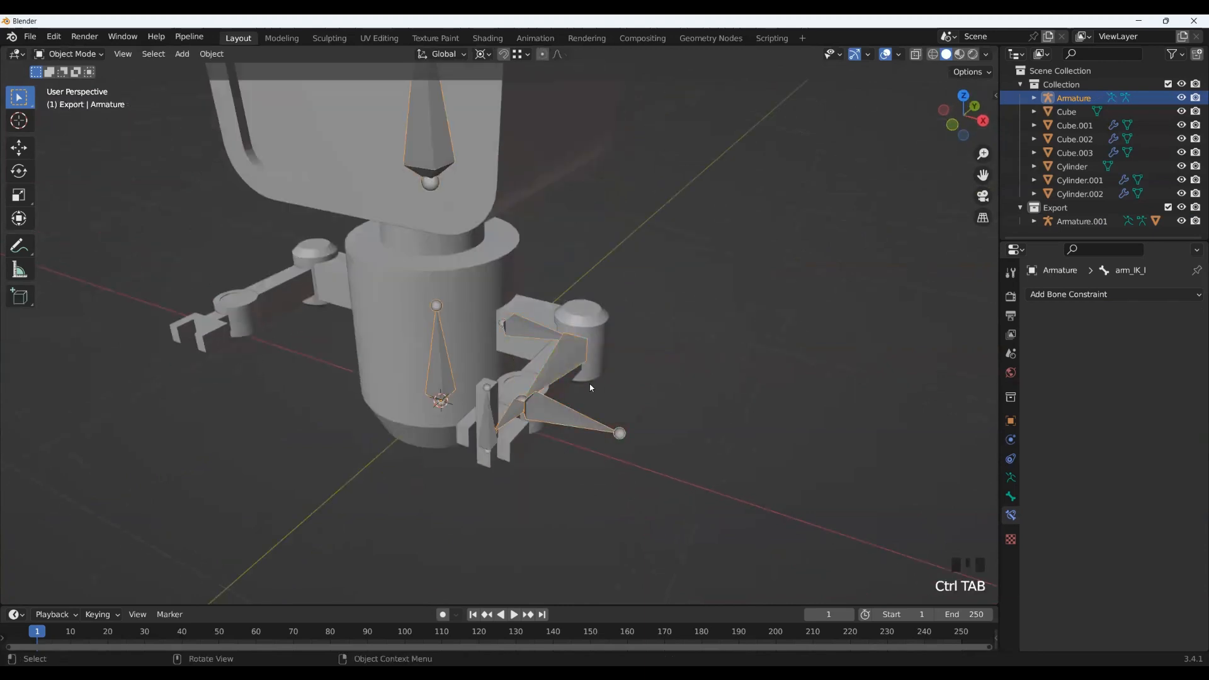
pyautogui.press('Tab')
pyautogui.moveTo(616, 452); pyautogui.dragTo(596, 357, button='middle')
pyautogui.rightClick(575, 371)
pyautogui.rightClick(542, 373)
pyautogui.click(516, 373)
pyautogui.moveTo(844, 214); pyautogui.dragTo(812, 238, button='middle')
pyautogui.scroll(2, 688, 331)
pyautogui.moveTo(688, 330); pyautogui.dragTo(556, 357, button='middle')
pyautogui.hotkey('ctrl', 'Tab')
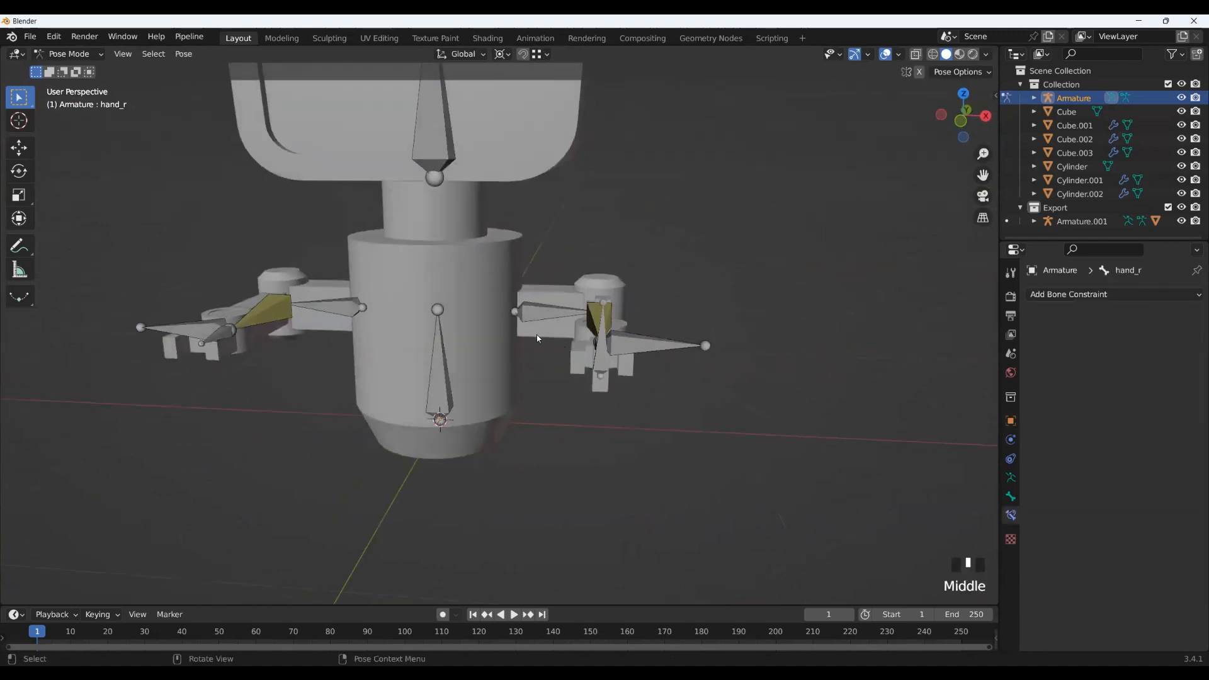
pyautogui.press('Tab')
pyautogui.hotkey('ctrl', 'Tab')
pyautogui.press('Tab')
pyautogui.hotkey('ctrl', 'Tab')
# Step: Select all the robot's meshes in Object Mode plus its armature and parent the meshes using Armature Deform With Automatic Weights
pyautogui.moveTo(569, 344); pyautogui.dragTo(480, 276, button='middle')
pyautogui.click(483, 316)
pyautogui.scroll(-2, 484, 316)
pyautogui.click(961, 124)
pyautogui.keyDown('shift'); pyautogui.click(480, 275); pyautogui.keyUp('shift')
pyautogui.keyDown('shift'); pyautogui.moveTo(276, 353); pyautogui.dragTo(679, 426); pyautogui.keyUp('shift')
pyautogui.scroll(-3, 591, 402)
pyautogui.moveTo(592, 403); pyautogui.dragTo(478, 343, button='middle')
pyautogui.scroll(3, 560, 460)
pyautogui.keyDown('shift'); pyautogui.click(590, 469); pyautogui.keyUp('shift')
pyautogui.keyDown('shift'); pyautogui.click(590, 469); pyautogui.keyUp('shift')
pyautogui.scroll(5, 445, 508)
pyautogui.moveTo(414, 457); pyautogui.dragTo(420, 462, button='middle')
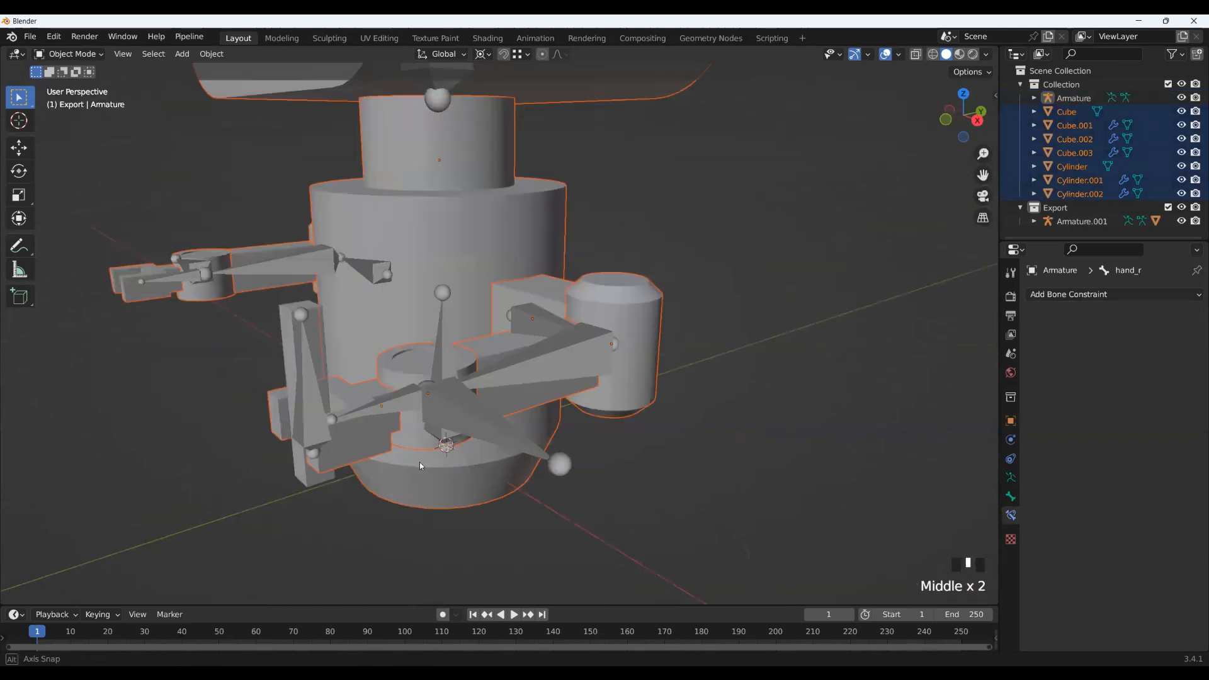
pyautogui.moveTo(485, 438); pyautogui.dragTo(555, 428, button='middle')
pyautogui.keyDown('shift'); pyautogui.click(469, 447); pyautogui.keyUp('shift')
pyautogui.scroll(-2, 538, 433)
pyautogui.hotkey('ctrl', 'p')
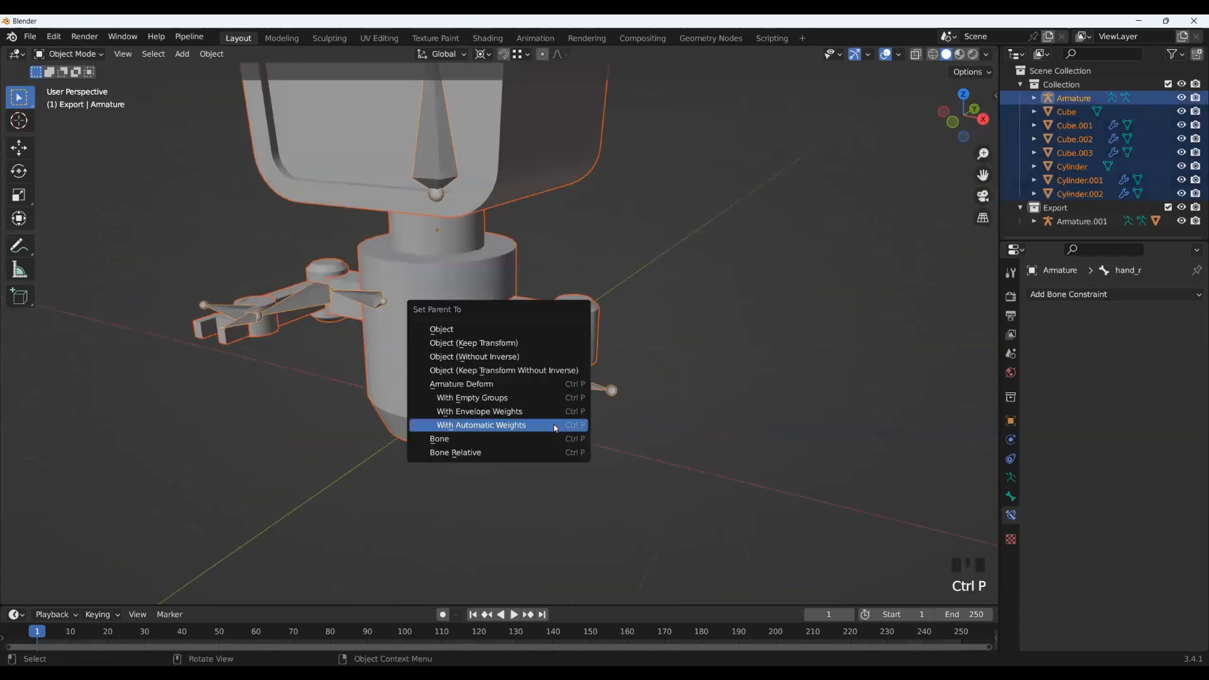
pyautogui.click(554, 425)
pyautogui.moveTo(653, 437); pyautogui.dragTo(567, 483, button='middle')
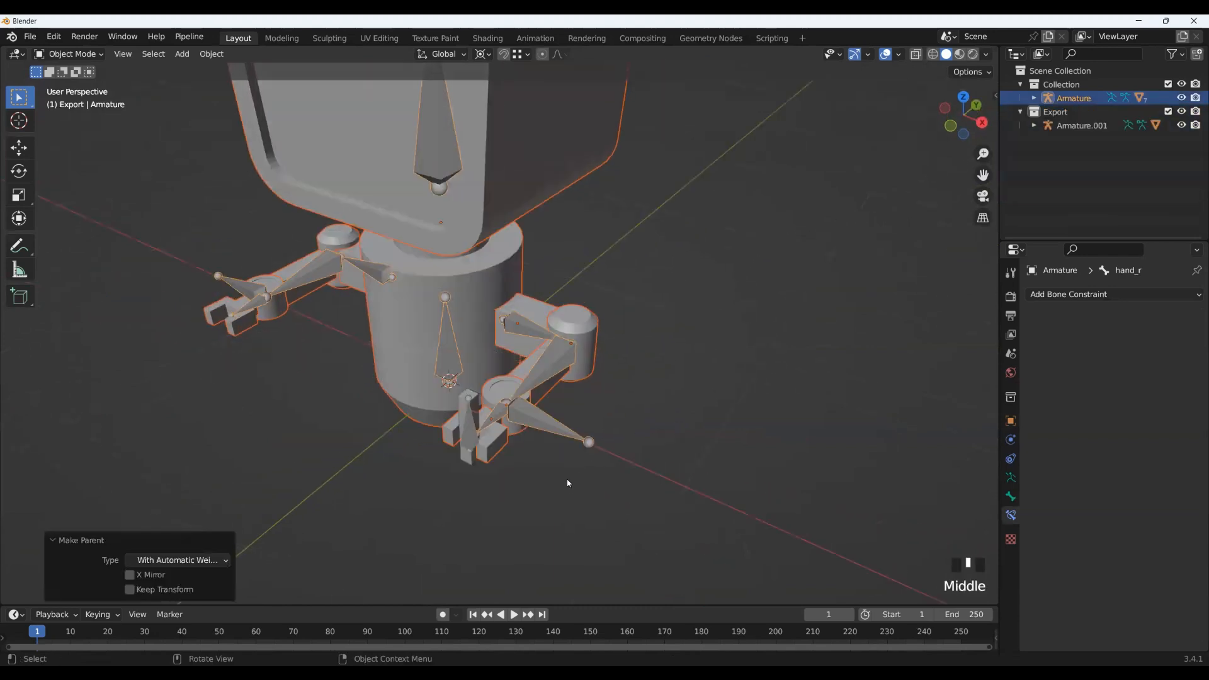
# Step: Enter Pose Mode and try moving the hand_l and arm_IK_l bones, cancelling the moves
pyautogui.scroll(2, 554, 484)
pyautogui.moveTo(533, 432); pyautogui.dragTo(584, 504, button='middle')
pyautogui.click(527, 437)
pyautogui.hotkey('ctrl', 'Tab')
pyautogui.click(523, 437)
pyautogui.press('g')
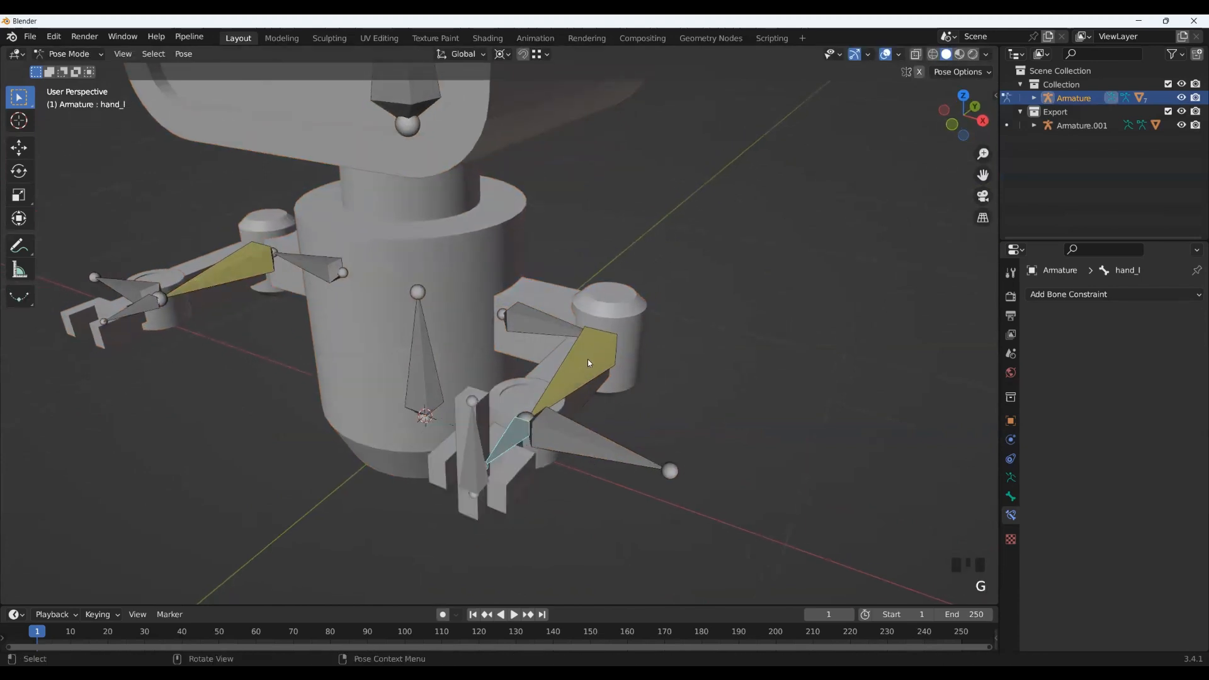
pyautogui.click(598, 463)
pyautogui.press('g')
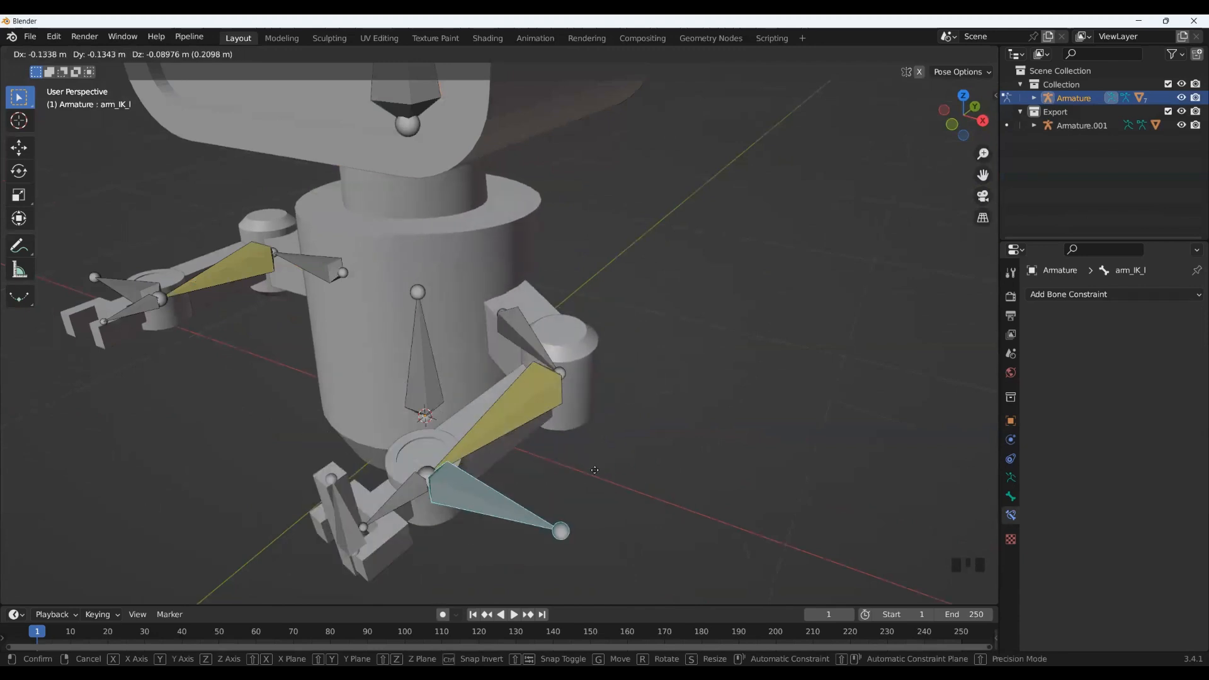
pyautogui.rightClick(597, 432)
pyautogui.moveTo(592, 419); pyautogui.dragTo(604, 406, button='middle')
pyautogui.scroll(-3, 598, 406)
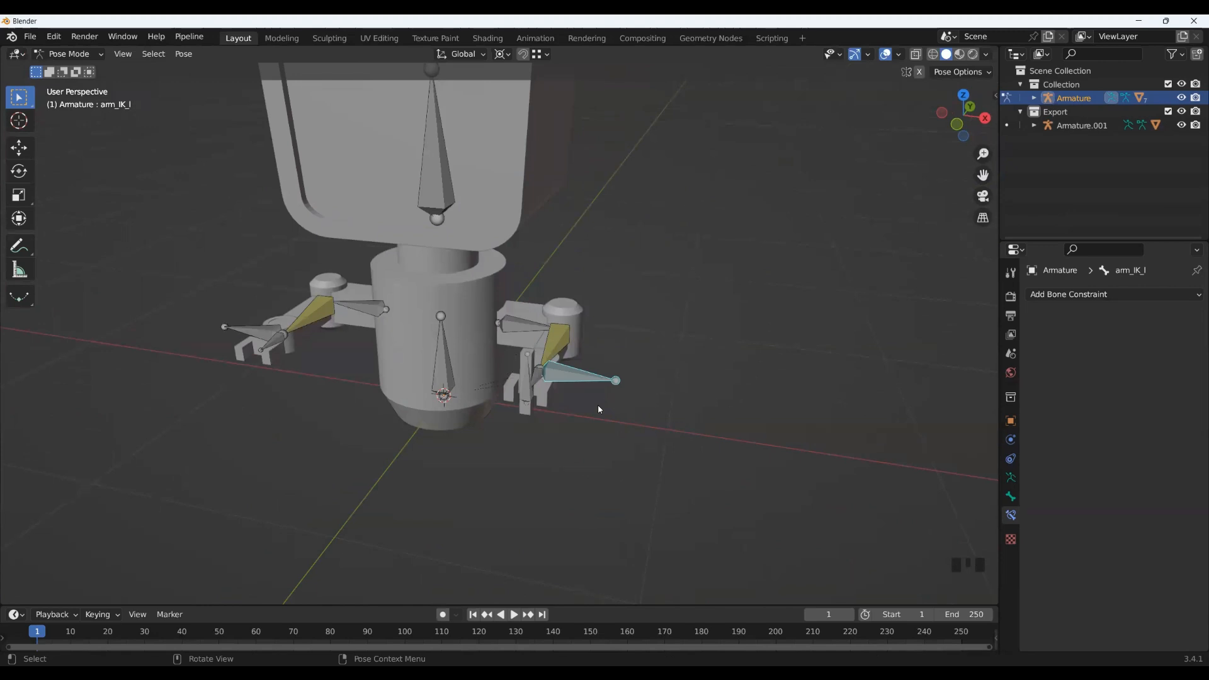
# Step: Return to Object Mode, select the head mesh and look up the Weight Paint option among its interaction modes
pyautogui.click(78, 54)
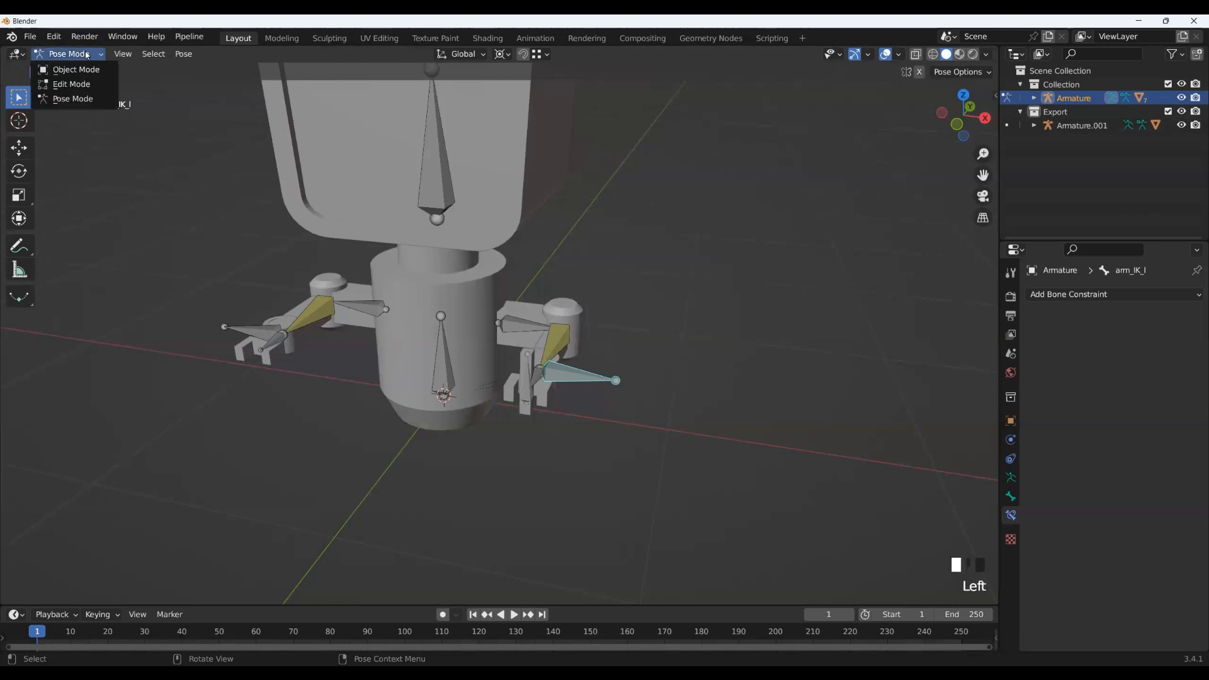
pyautogui.hotkey('ctrl', 'Tab')
pyautogui.click(94, 56)
pyautogui.click(643, 344)
pyautogui.click(494, 200)
pyautogui.click(69, 55)
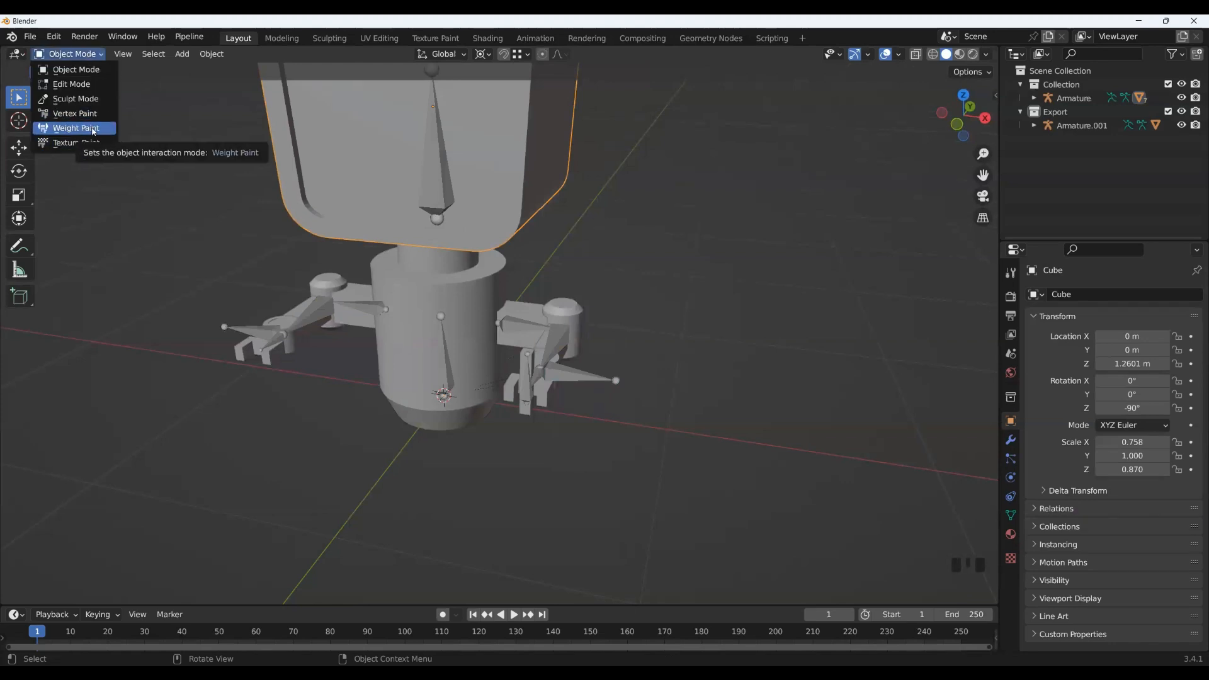
pyautogui.click(684, 282)
# Step: Select the gripper mesh Cube.003 and show its vertex groups
pyautogui.moveTo(479, 312); pyautogui.dragTo(365, 388, button='middle')
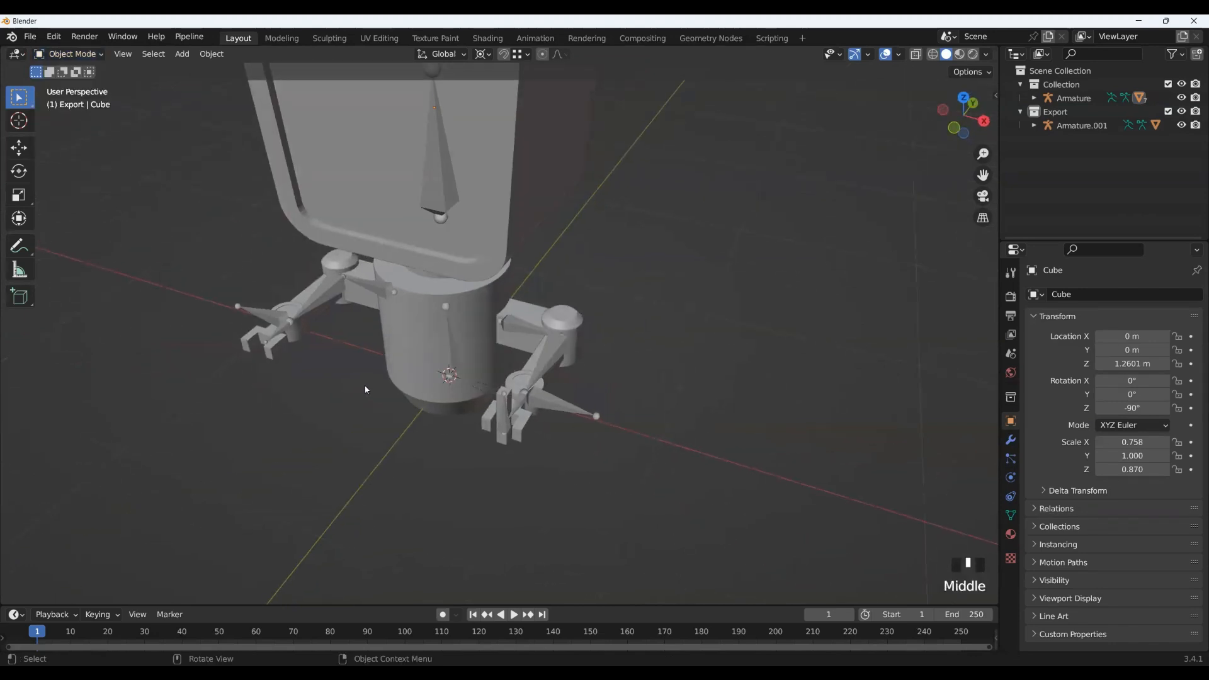
pyautogui.scroll(3, 515, 400)
pyautogui.moveTo(515, 401); pyautogui.dragTo(434, 512, button='middle')
pyautogui.click(440, 484)
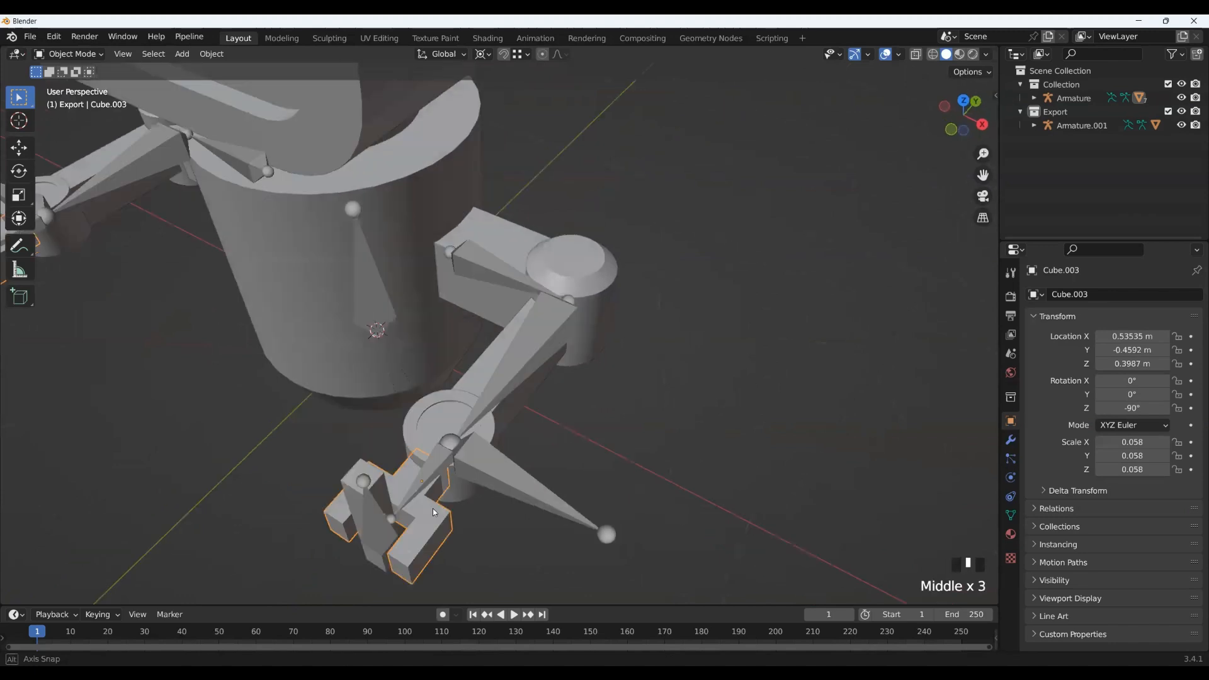
pyautogui.moveTo(901, 523); pyautogui.dragTo(415, 492, button='middle')
pyautogui.scroll(-2, 262, 386)
pyautogui.moveTo(262, 386); pyautogui.dragTo(243, 413, button='middle')
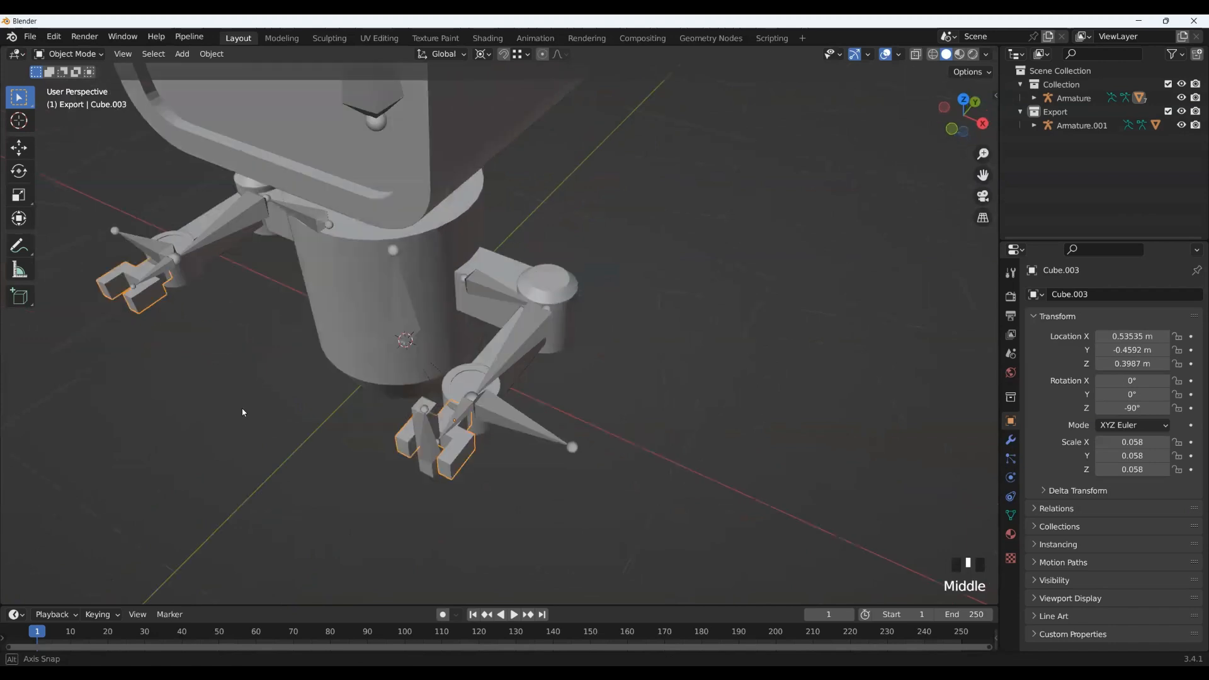
pyautogui.scroll(2, 496, 437)
pyautogui.moveTo(482, 518); pyautogui.dragTo(496, 457, button='middle')
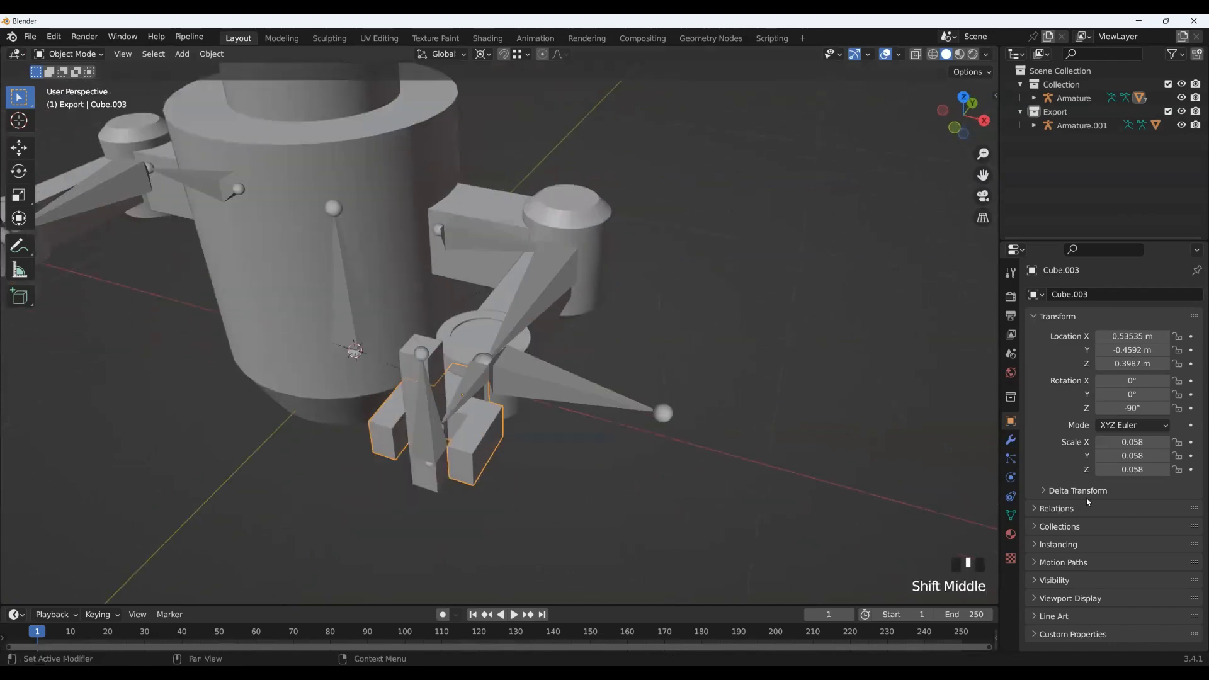
pyautogui.click(1010, 515)
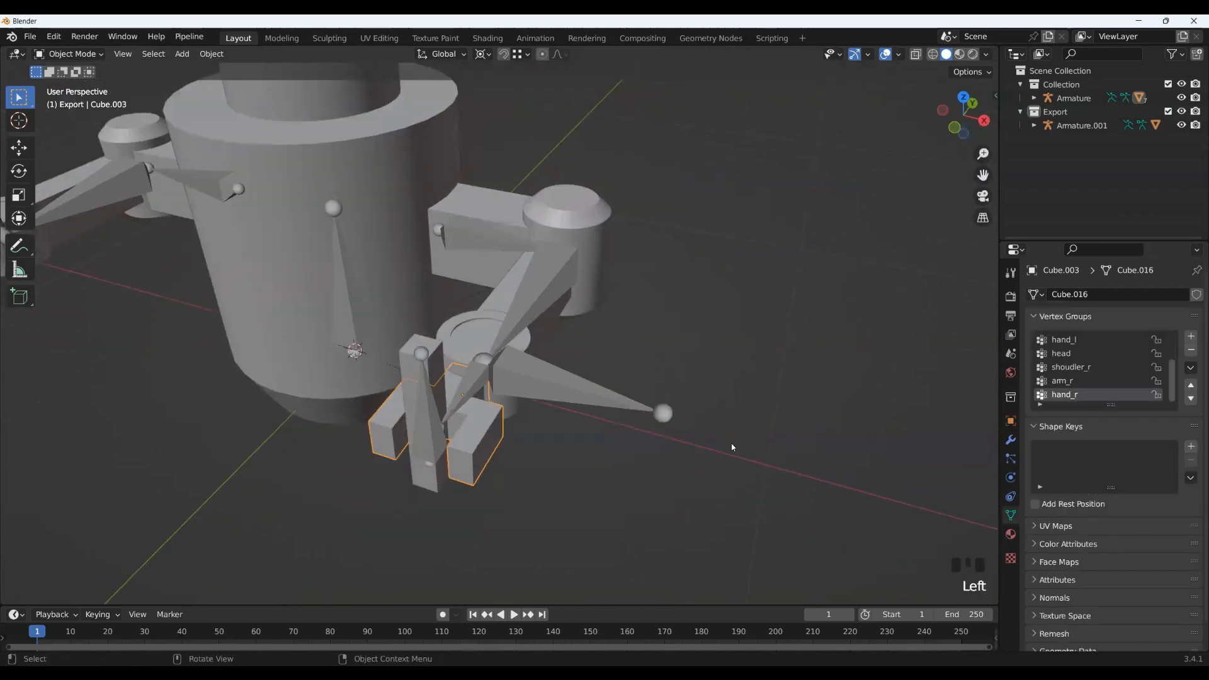
# Step: Remove the gripper mesh's body, shoudler_l, arm_l, head, shoudler_r and arm_r vertex groups, keeping only hand_l and hand_r
pyautogui.keyDown('shift'); pyautogui.moveTo(634, 442); pyautogui.dragTo(624, 381, button='middle'); pyautogui.keyUp('shift')
pyautogui.scroll(3, 1081, 363)
pyautogui.scroll(-5, 1080, 362)
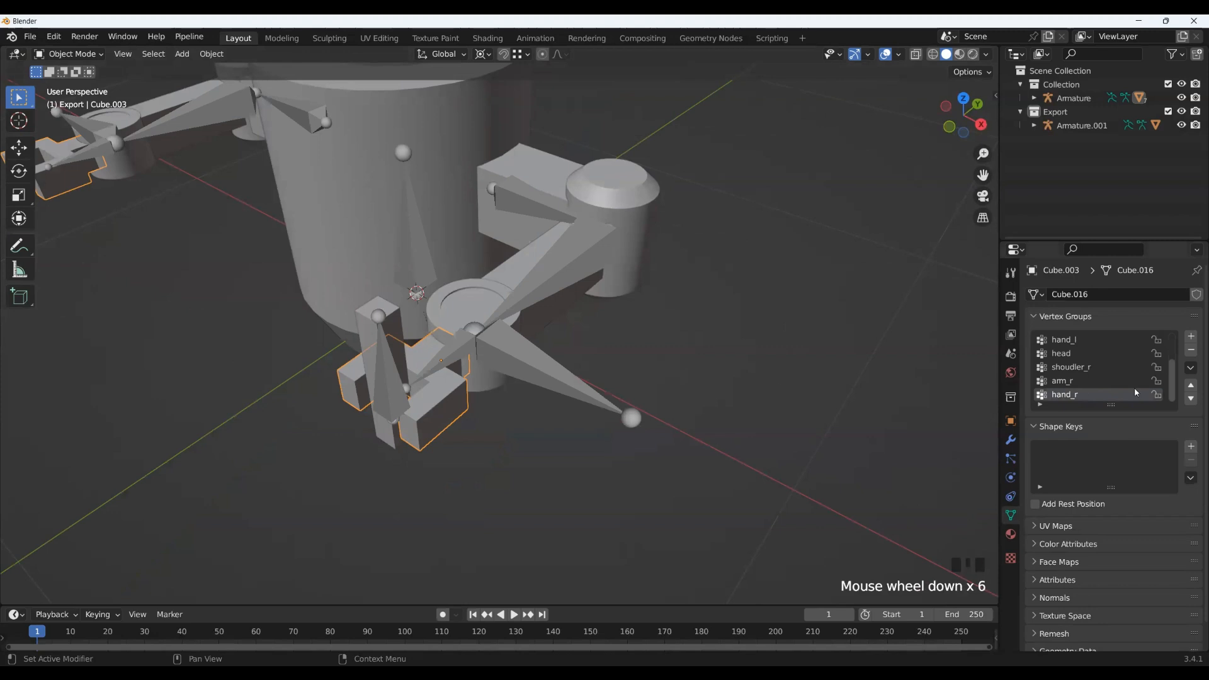
pyautogui.scroll(2, 1130, 387)
pyautogui.scroll(-3, 1130, 387)
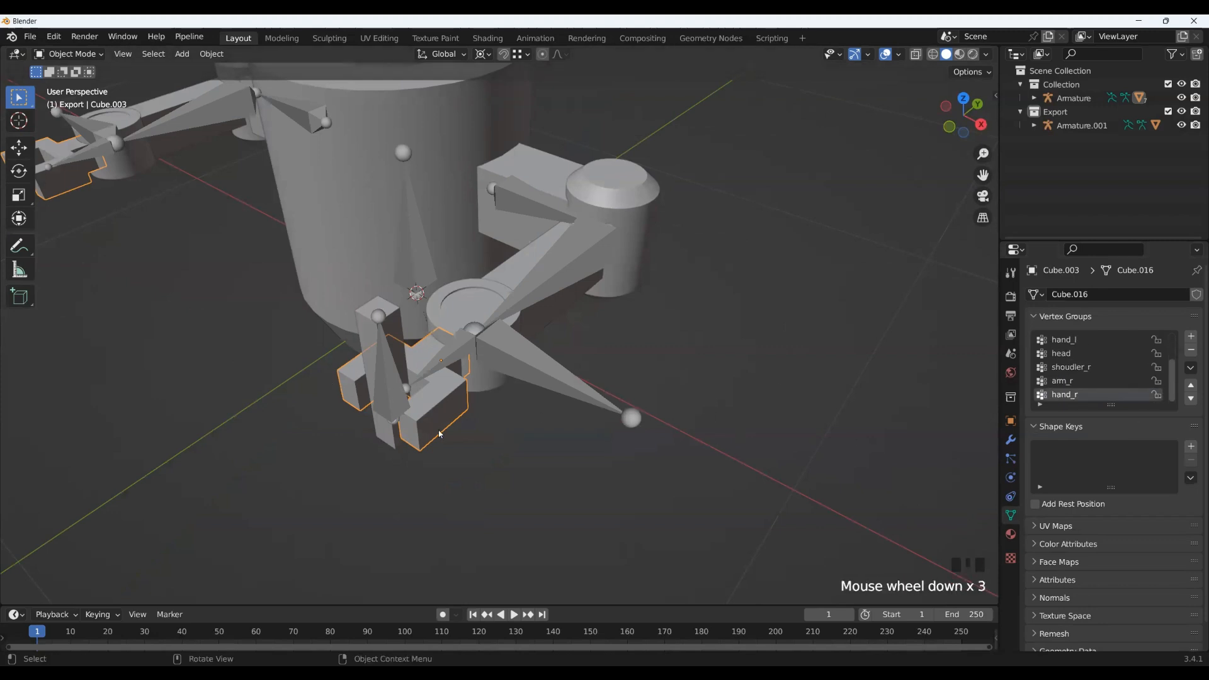
pyautogui.scroll(-1, 1100, 384)
pyautogui.click(1100, 382)
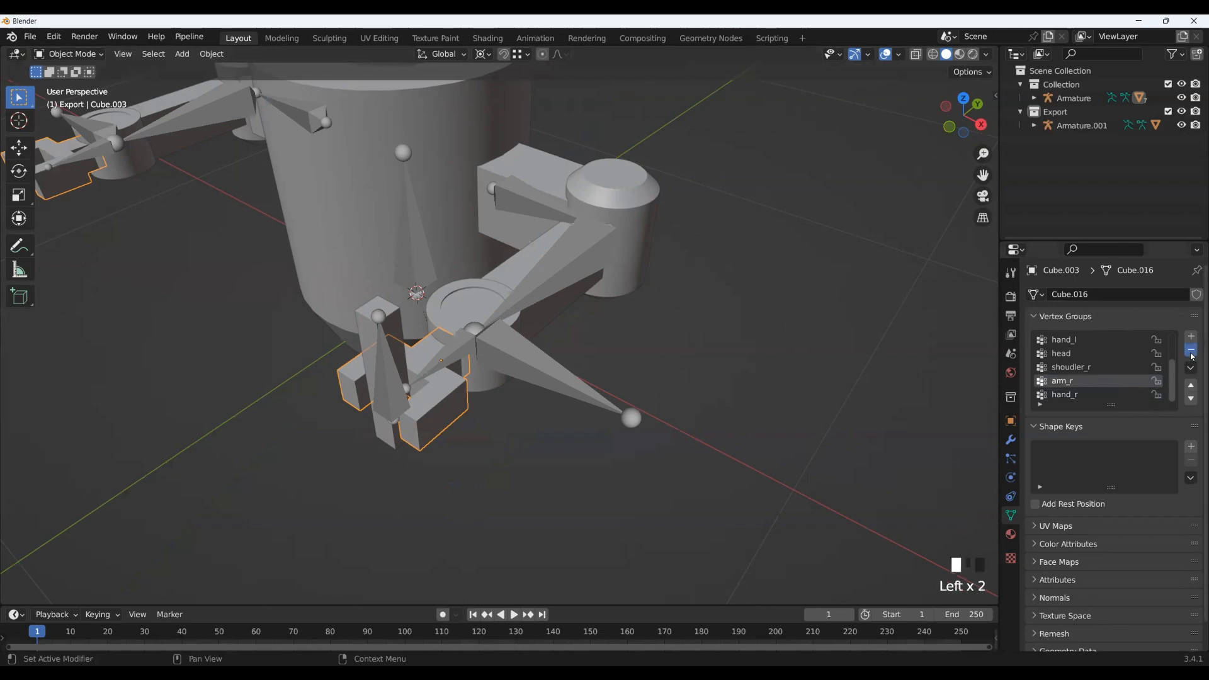
pyautogui.click(1191, 353)
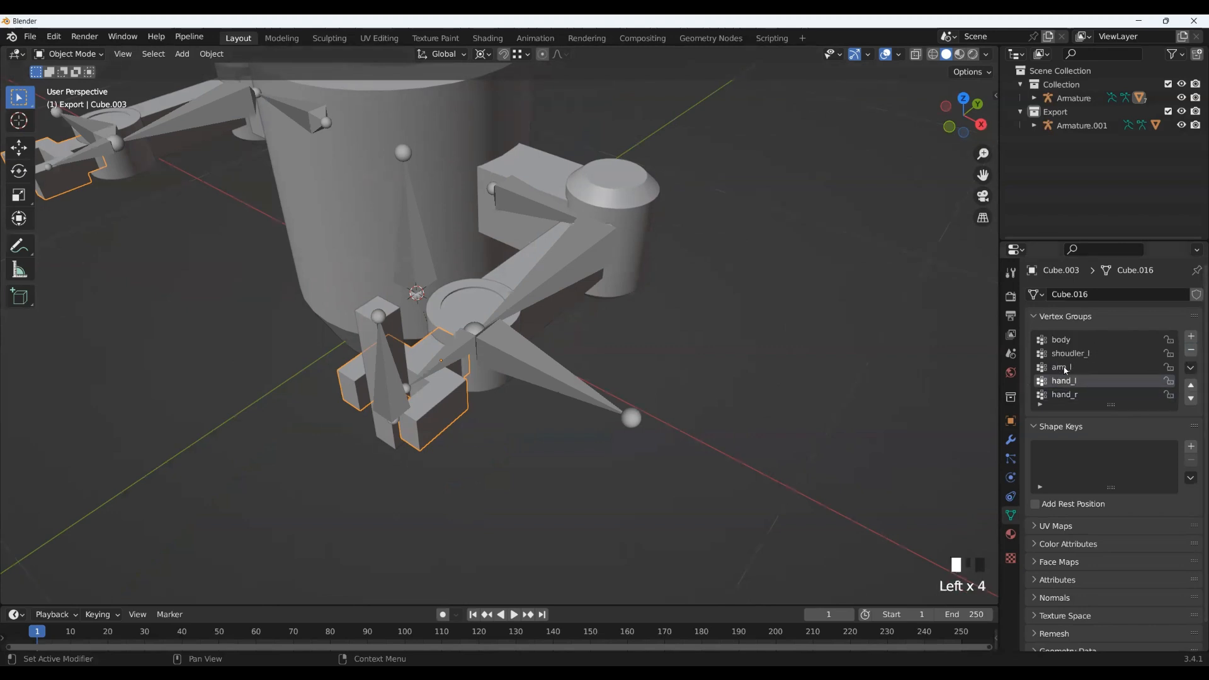
pyautogui.click(1190, 353)
pyautogui.click(1190, 353)
pyautogui.click(1189, 352)
pyautogui.click(1190, 352)
# Step: Examine the gripper mesh's geometry in Edit Mode and return to Object Mode
pyautogui.moveTo(620, 422); pyautogui.dragTo(651, 420, button='middle')
pyautogui.keyDown('shift'); pyautogui.moveTo(536, 420); pyautogui.dragTo(563, 424, button='middle'); pyautogui.keyUp('shift')
pyautogui.press('Tab')
pyautogui.scroll(-4, 564, 423)
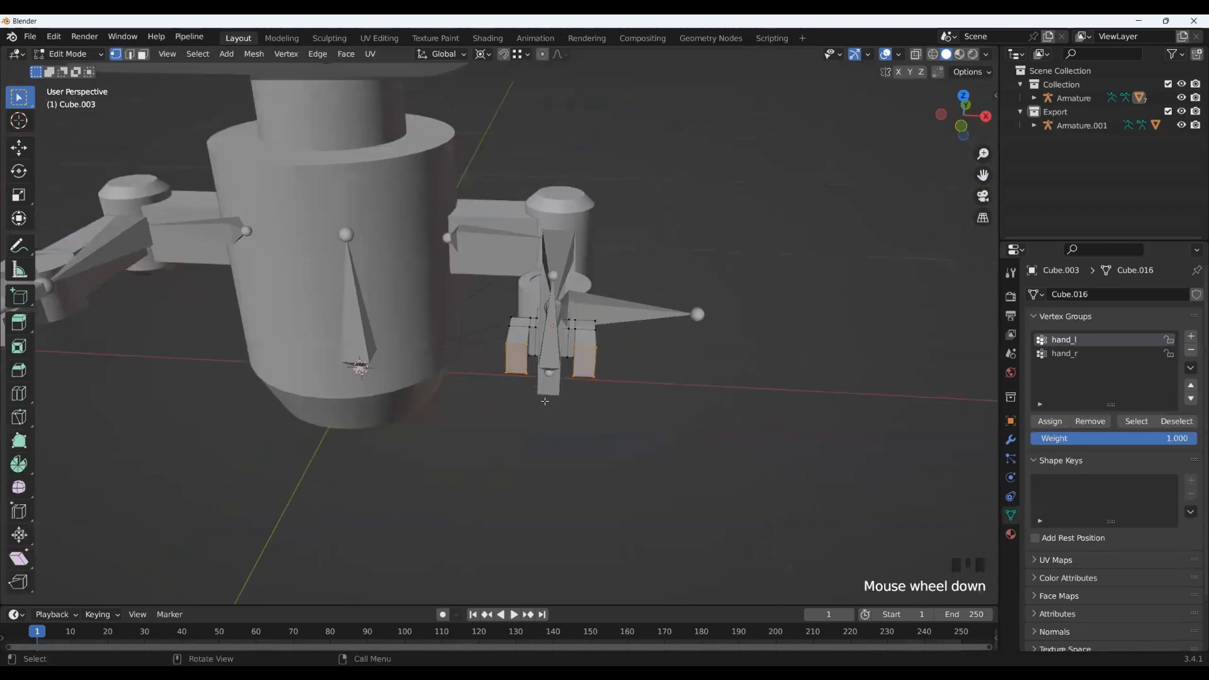
pyautogui.keyDown('shift'); pyautogui.moveTo(581, 385); pyautogui.dragTo(593, 388, button='middle'); pyautogui.keyUp('shift')
pyautogui.scroll(2, 593, 388)
pyautogui.click(960, 126)
pyautogui.keyDown('shift'); pyautogui.moveTo(532, 363); pyautogui.dragTo(507, 435, button='middle'); pyautogui.keyUp('shift')
pyautogui.scroll(-3, 524, 409)
pyautogui.press('Tab')
pyautogui.scroll(2, 512, 470)
pyautogui.scroll(2, 512, 469)
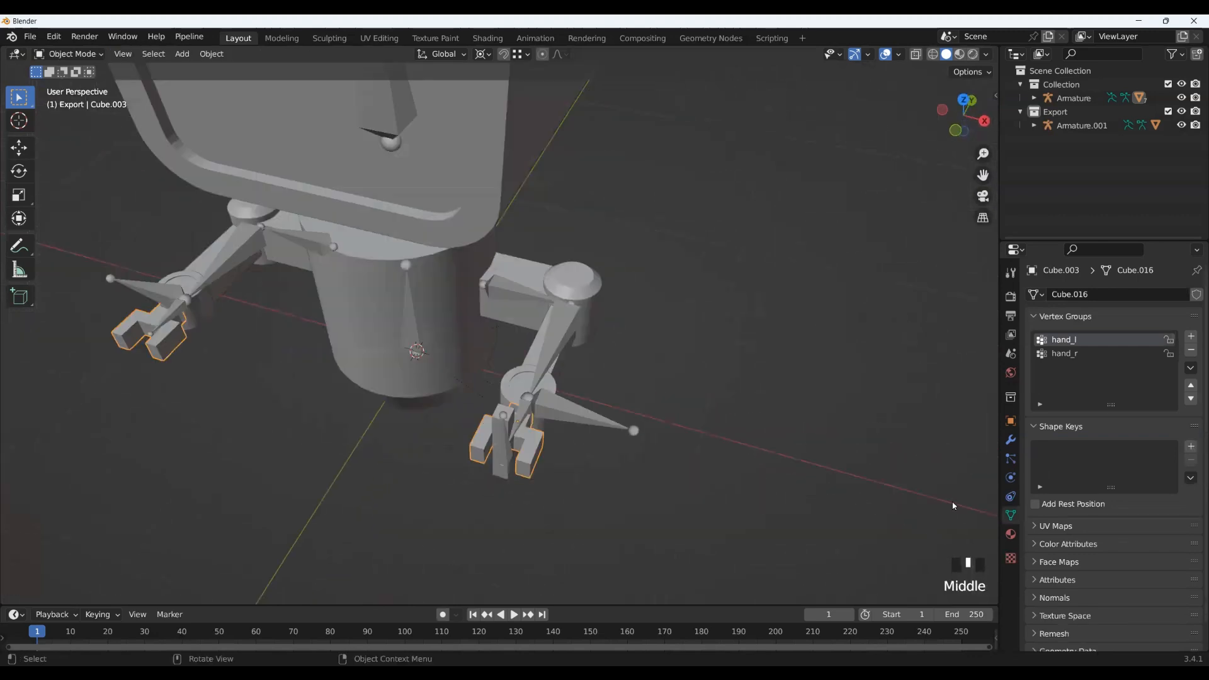
# Step: Apply the gripper mesh's Mirror modifier, leaving its Armature modifier in place
pyautogui.click(1010, 439)
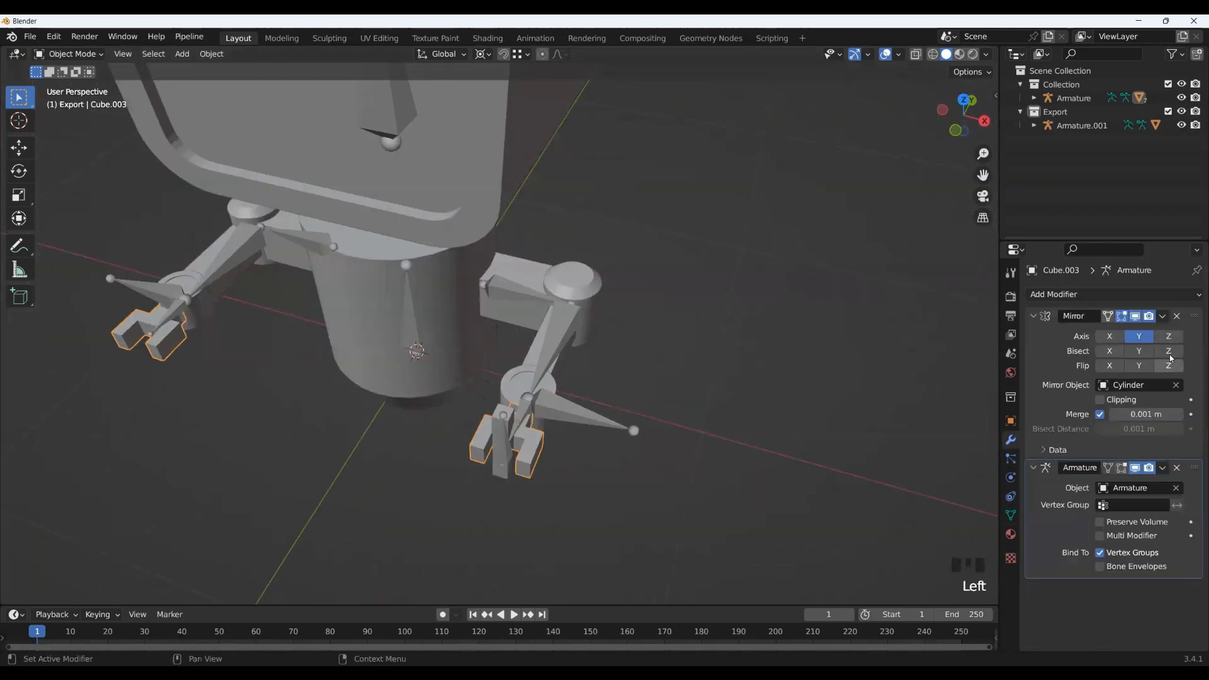
pyautogui.click(1161, 317)
pyautogui.click(1127, 332)
# Step: Examine both grippers and their arm bones from several angles
pyautogui.moveTo(545, 491); pyautogui.dragTo(574, 446, button='middle')
pyautogui.scroll(1, 772, 367)
pyautogui.scroll(-1, 412, 382)
pyautogui.moveTo(412, 382); pyautogui.dragTo(526, 390, button='middle')
pyautogui.moveTo(485, 431)
pyautogui.keyDown('shift'); pyautogui.mouseDown(button='middle')
pyautogui.moveTo(539, 413)
pyautogui.moveTo(488, 450)
pyautogui.mouseUp(button='middle'); pyautogui.keyUp('shift')
pyautogui.keyDown('shift'); pyautogui.moveTo(488, 450); pyautogui.dragTo(418, 489, button='middle'); pyautogui.keyUp('shift')
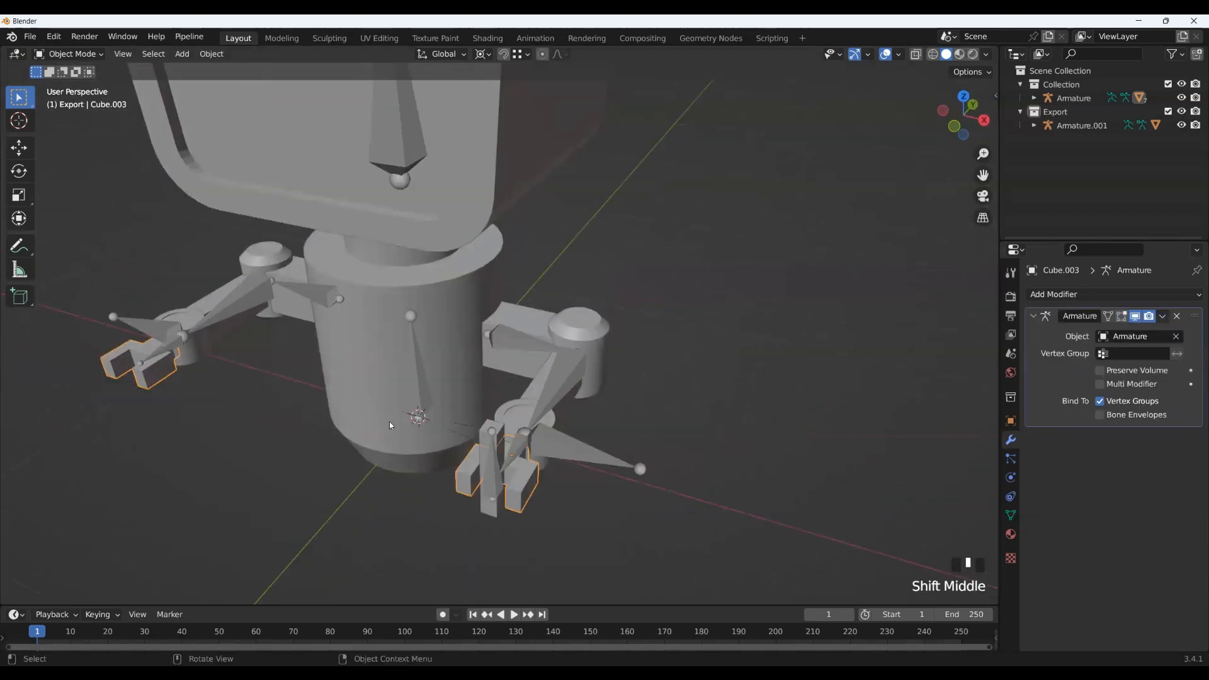
pyautogui.scroll(-2, 516, 415)
pyautogui.keyDown('shift'); pyautogui.moveTo(517, 416); pyautogui.dragTo(335, 302, button='middle'); pyautogui.keyUp('shift')
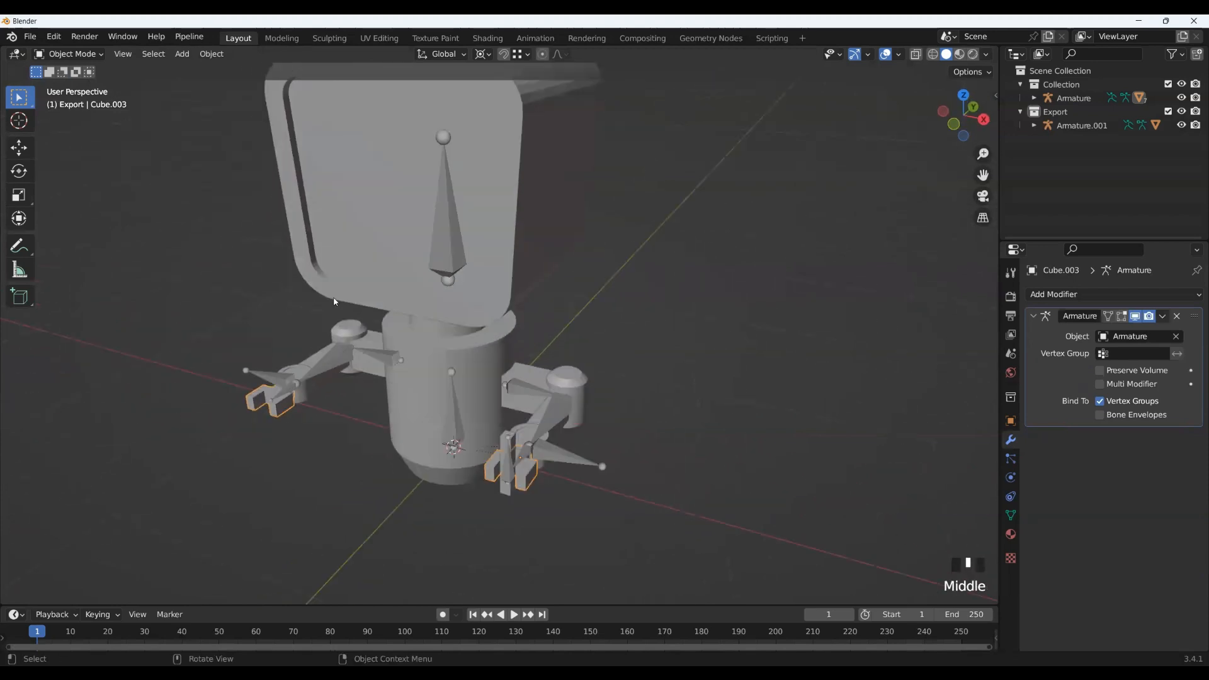
pyautogui.keyDown('shift'); pyautogui.moveTo(688, 365); pyautogui.dragTo(460, 429, button='middle'); pyautogui.keyUp('shift')
pyautogui.scroll(2, 598, 390)
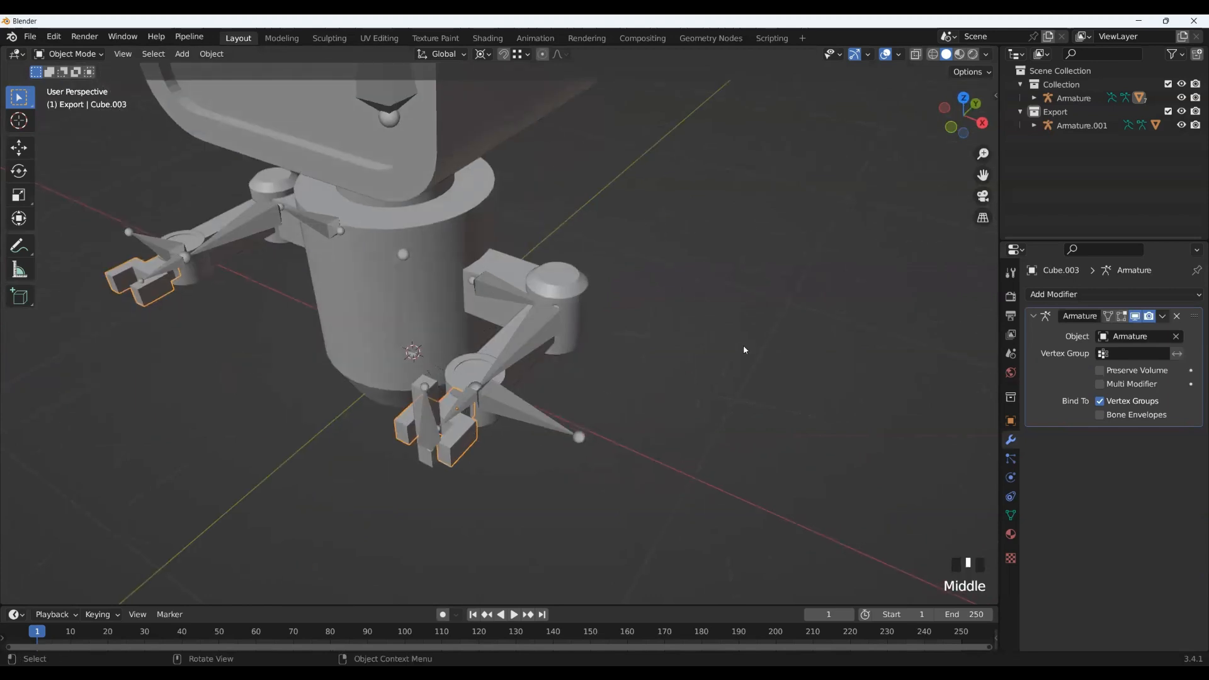
pyautogui.moveTo(452, 352); pyautogui.dragTo(552, 291, button='middle')
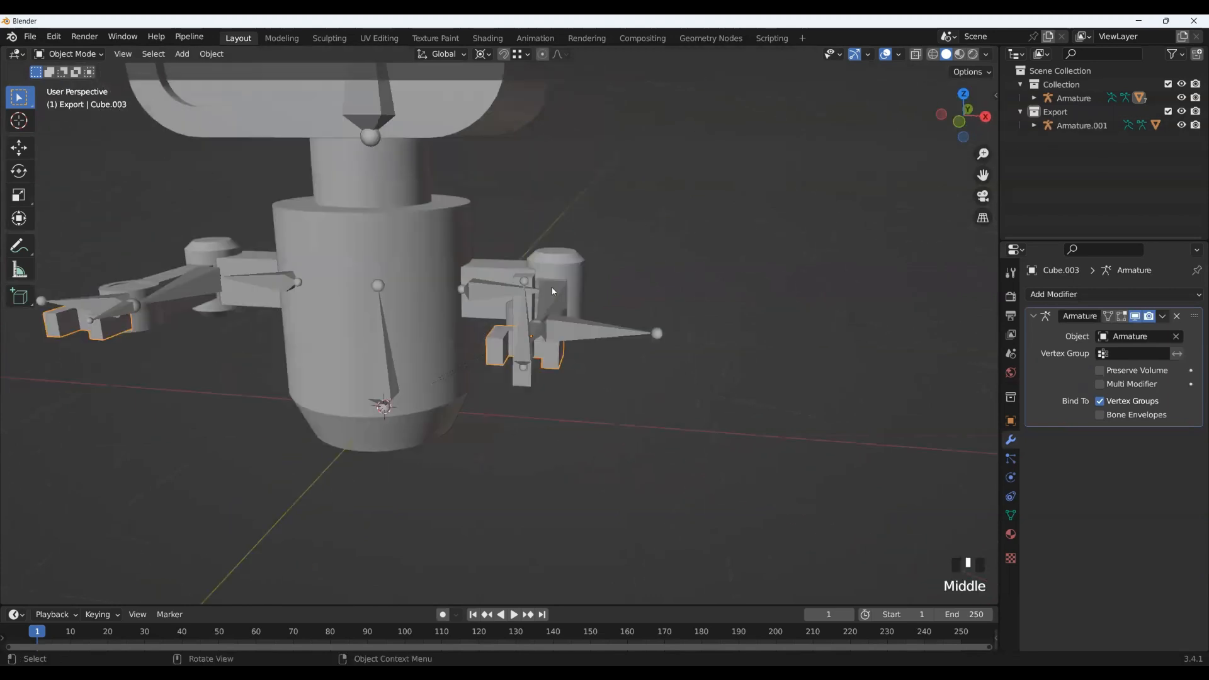
pyautogui.moveTo(642, 279); pyautogui.dragTo(568, 327, button='middle')
pyautogui.scroll(2, 484, 299)
pyautogui.moveTo(483, 299); pyautogui.dragTo(600, 373, button='middle')
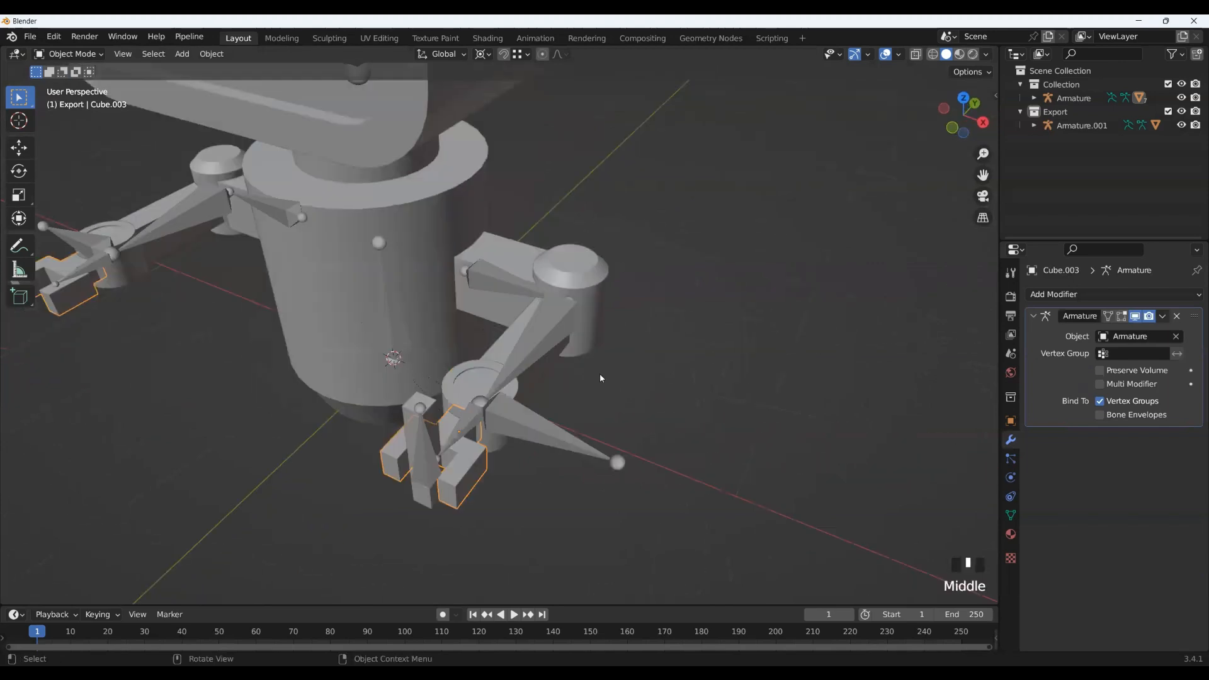
# Step: Select all of the left gripper's geometry on the hand_l side in Edit Mode, using X-ray from the front view
pyautogui.scroll(3, 395, 468)
pyautogui.keyDown('shift'); pyautogui.moveTo(395, 468); pyautogui.dragTo(568, 379, button='middle'); pyautogui.keyUp('shift')
pyautogui.press('Tab')
pyautogui.scroll(-4, 489, 442)
pyautogui.click(642, 366)
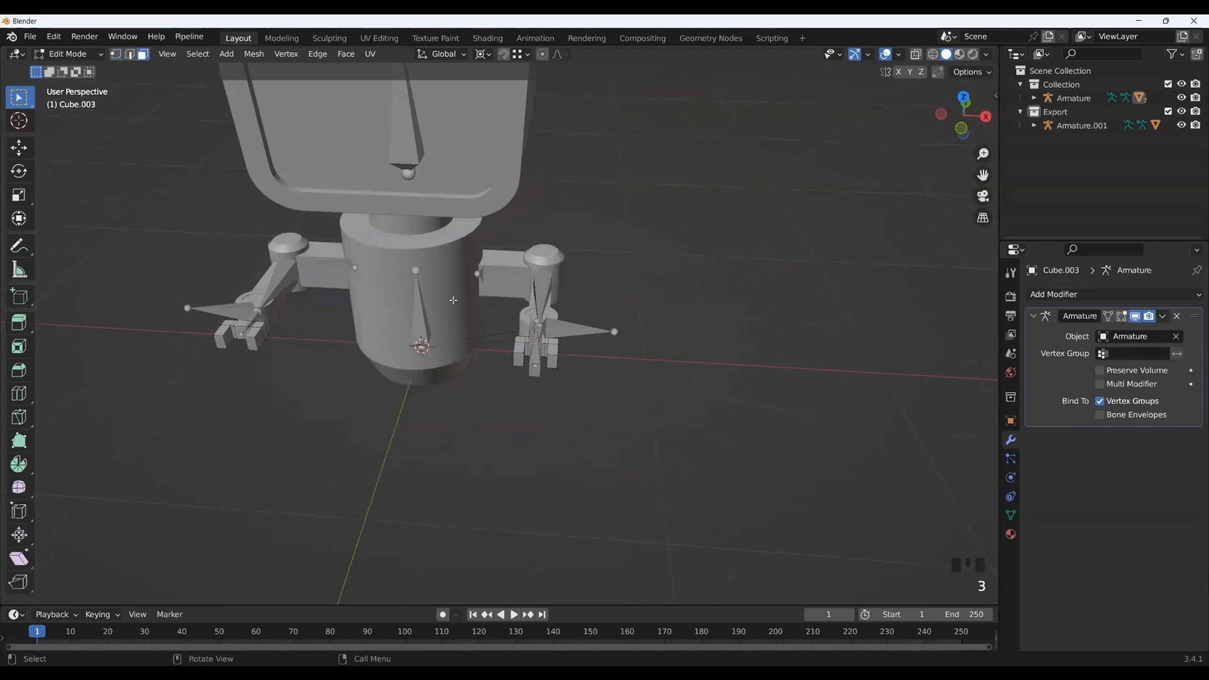
pyautogui.click(964, 129)
pyautogui.click(916, 54)
pyautogui.click(540, 282)
pyautogui.click(1011, 515)
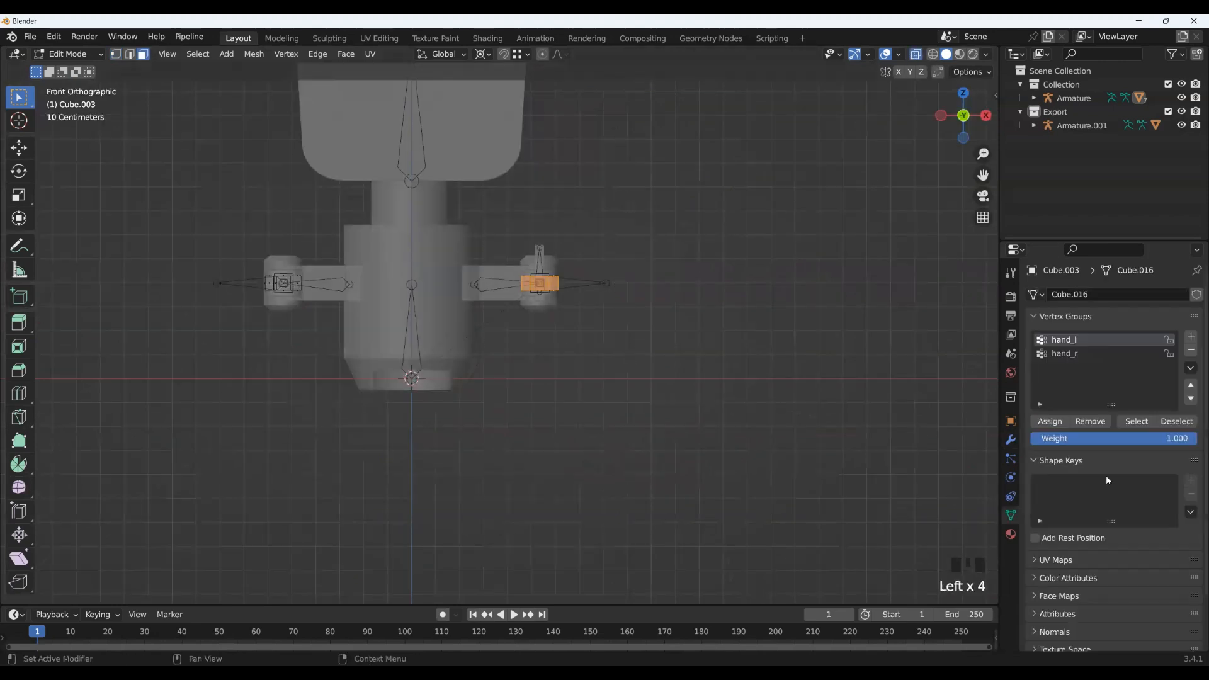
pyautogui.click(1191, 337)
pyautogui.click(1190, 336)
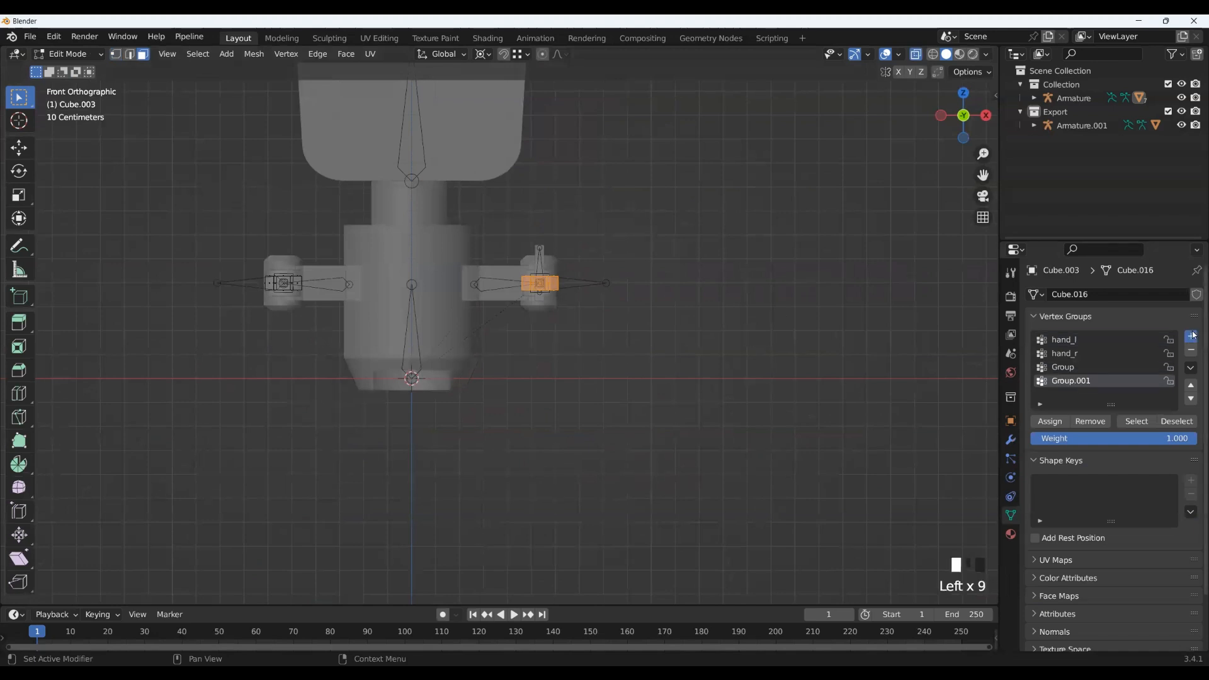
pyautogui.click(1191, 336)
pyautogui.click(1190, 336)
pyautogui.hotkey('ctrl', 'z')
pyautogui.hotkey('ctrl', 'z')
pyautogui.hotkey('ctrl', 'z')
pyautogui.click(1191, 350)
pyautogui.click(1191, 350)
pyautogui.click(1190, 350)
pyautogui.click(1190, 350)
pyautogui.click(1191, 350)
# Step: Assign the selected left gripper geometry to the hand_l vertex group with weight 1.000
pyautogui.click(1068, 351)
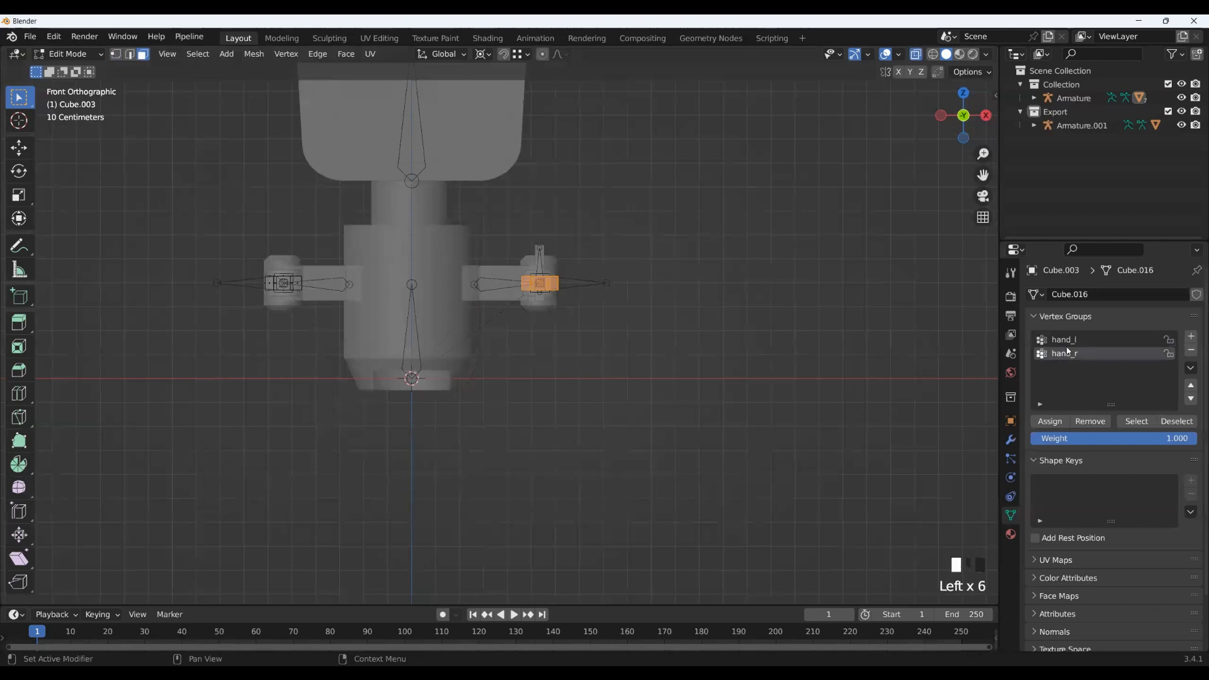
pyautogui.click(1080, 343)
pyautogui.click(1047, 421)
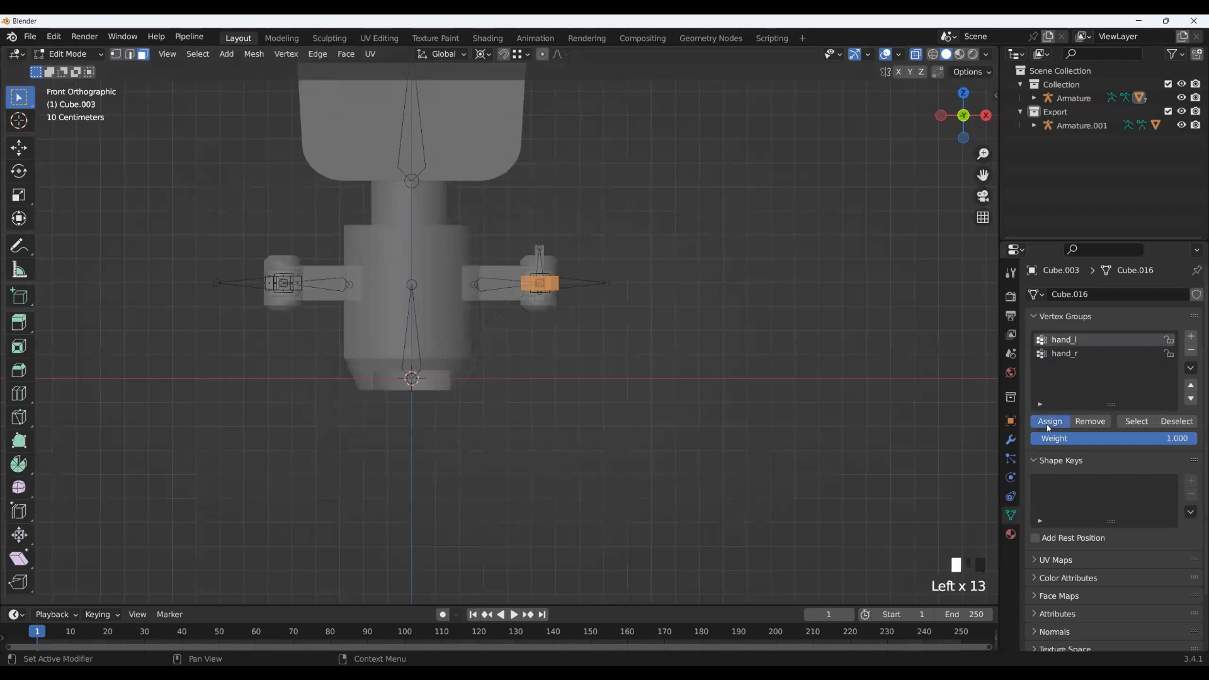
# Step: Assign the right gripper's geometry to the hand_r vertex group, then return to Object Mode with X-ray off
pyautogui.moveTo(372, 397); pyautogui.dragTo(413, 285, button='middle')
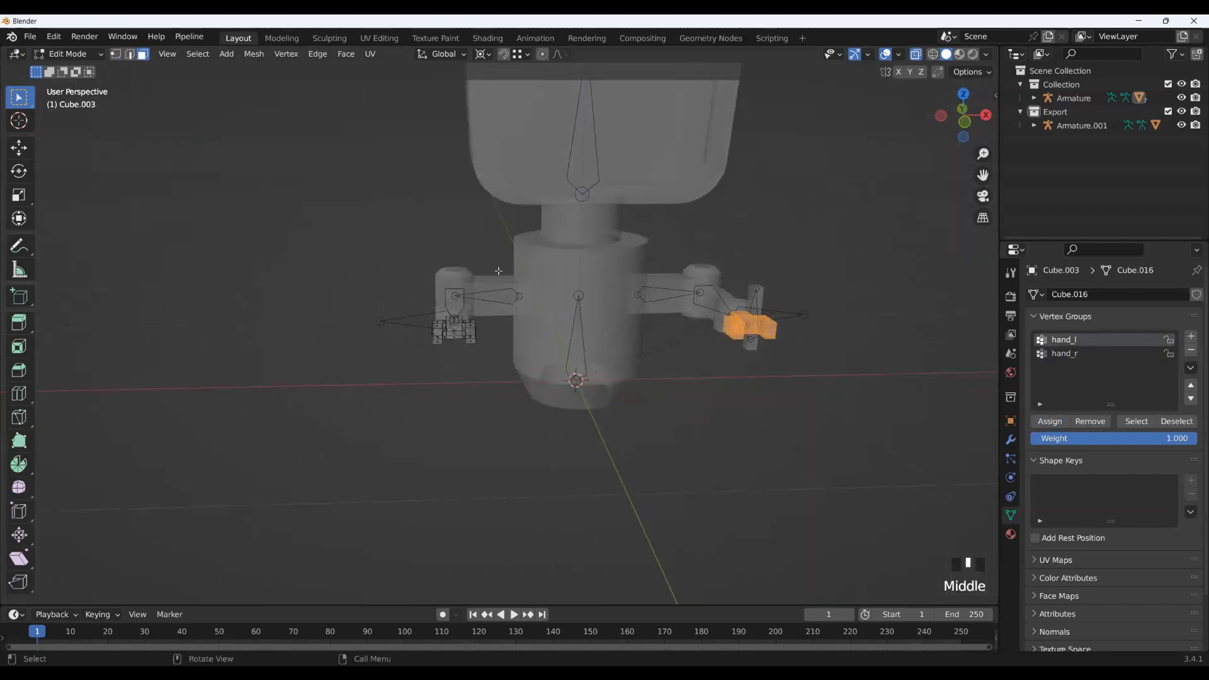
pyautogui.moveTo(397, 274); pyautogui.dragTo(554, 463)
pyautogui.moveTo(502, 422); pyautogui.dragTo(481, 389, button='middle')
pyautogui.click(1088, 355)
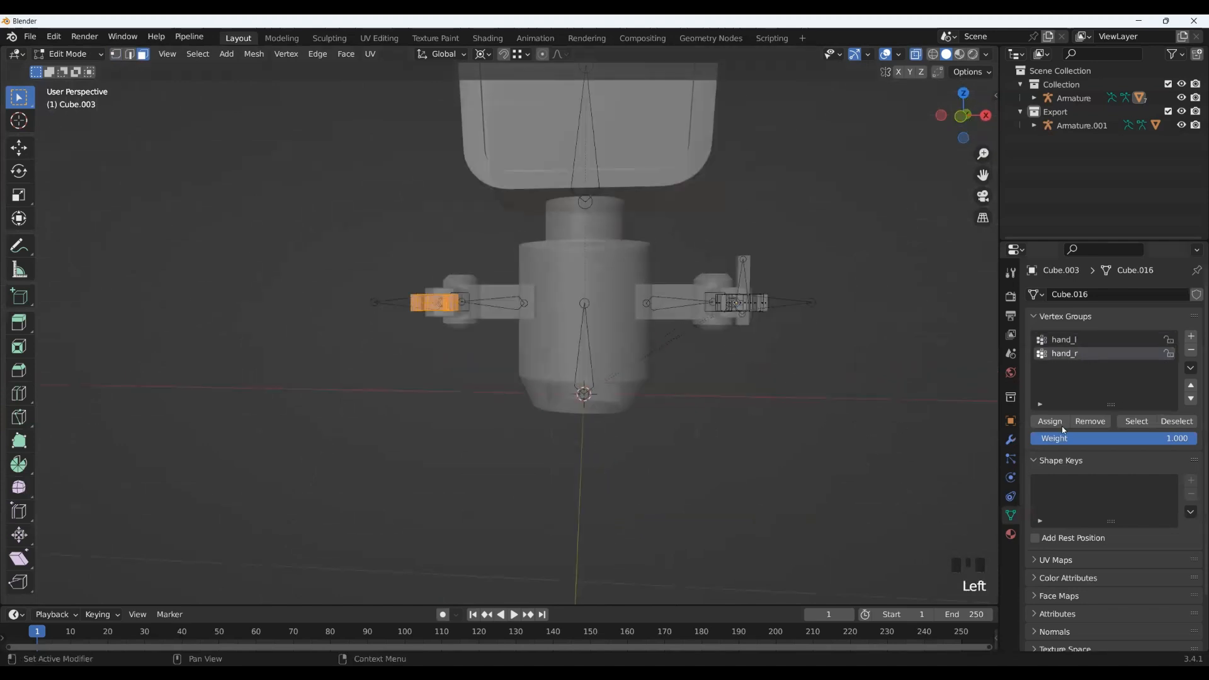
pyautogui.moveTo(620, 428); pyautogui.dragTo(557, 455, button='middle')
pyautogui.press('Tab')
pyautogui.click(915, 54)
# Step: Apply the Mirror modifier on the wrist cylinders, leaving their Armature modifier in place
pyautogui.keyDown('shift'); pyautogui.moveTo(557, 244); pyautogui.dragTo(558, 249, button='middle'); pyautogui.keyUp('shift')
pyautogui.scroll(2, 528, 386)
pyautogui.moveTo(529, 386); pyautogui.dragTo(538, 425, button='middle')
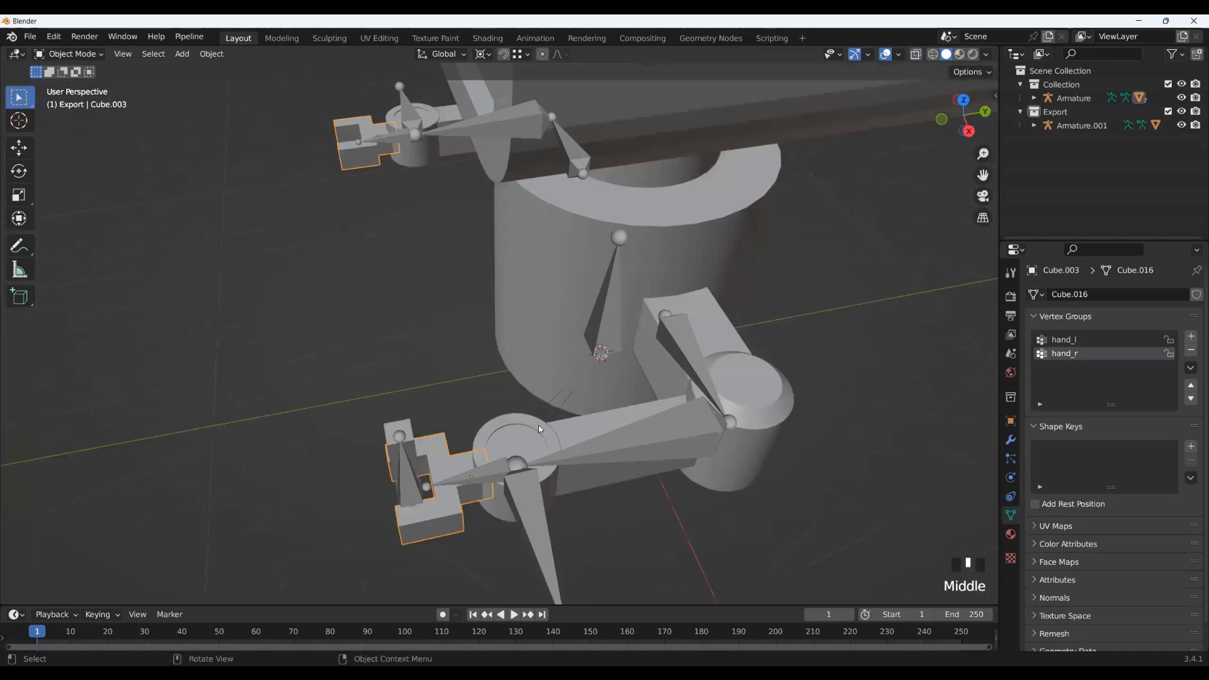
pyautogui.click(536, 426)
pyautogui.keyDown('shift'); pyautogui.moveTo(606, 404); pyautogui.dragTo(686, 441, button='middle'); pyautogui.keyUp('shift')
pyautogui.click(1070, 380)
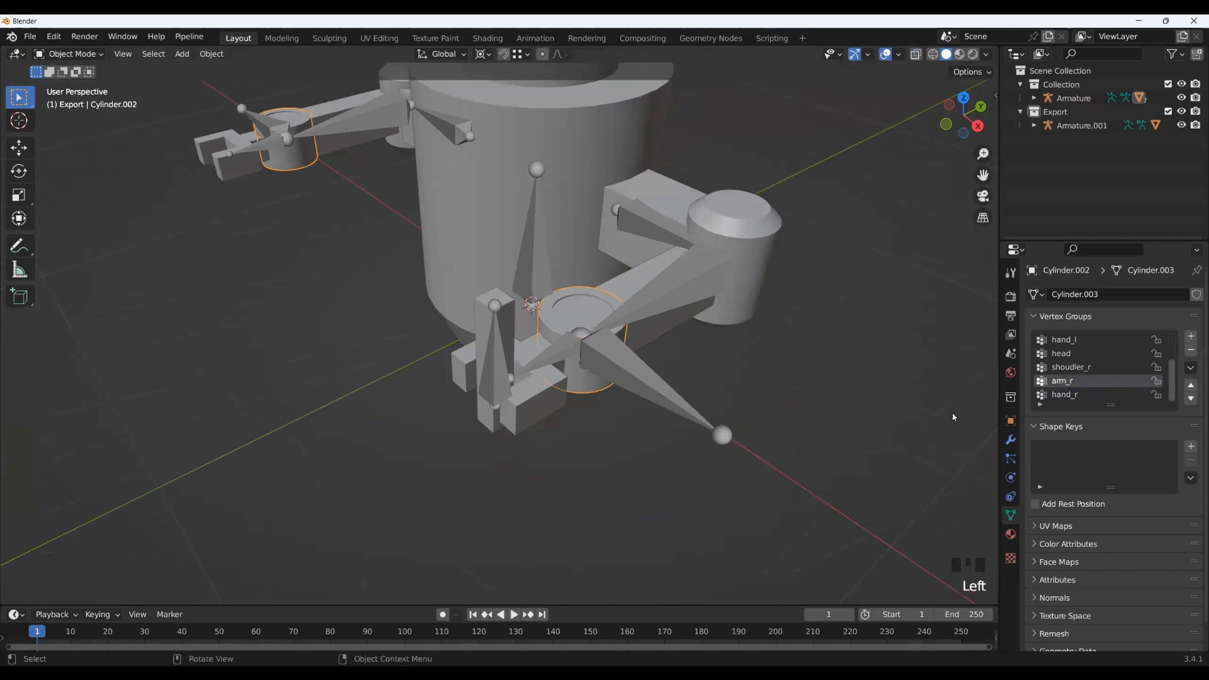
pyautogui.click(1011, 440)
pyautogui.click(1162, 316)
pyautogui.click(1108, 333)
# Step: Remove the wrist cylinders' body, shoudler_l, arm_l, head, shoudler_r and arm_r vertex groups, keeping only hand_l and hand_r
pyautogui.moveTo(704, 393); pyautogui.dragTo(599, 415, button='middle')
pyautogui.scroll(1, 537, 403)
pyautogui.scroll(-2, 533, 409)
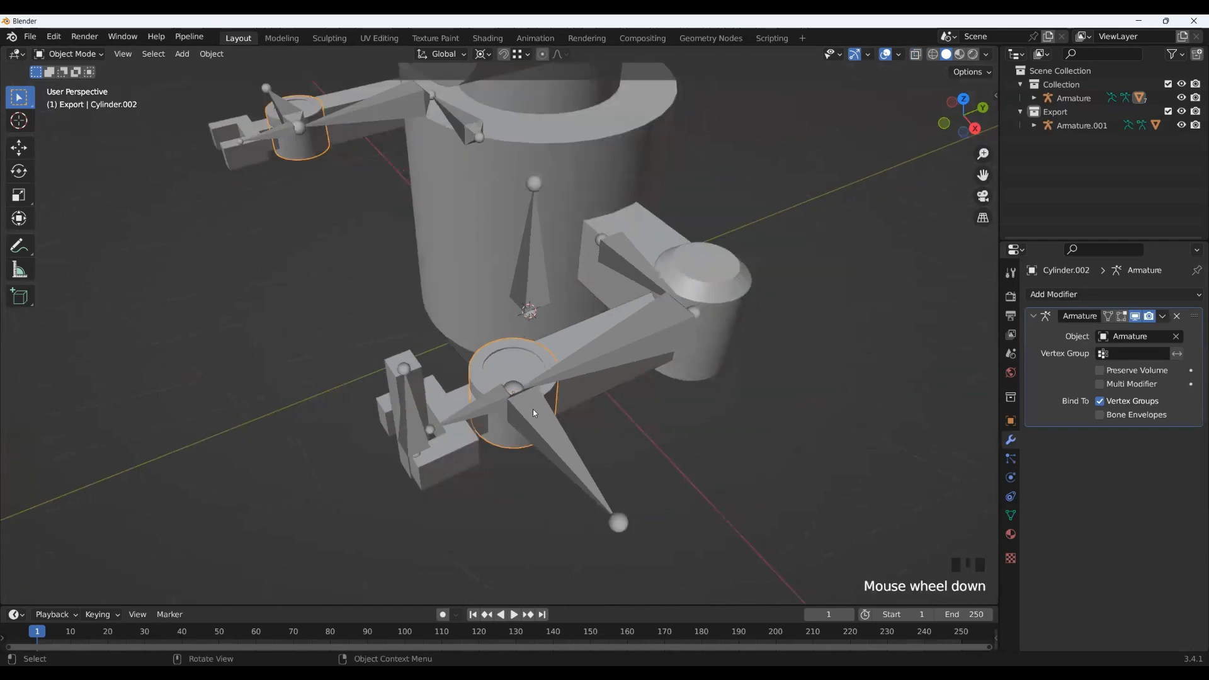
pyautogui.click(1011, 516)
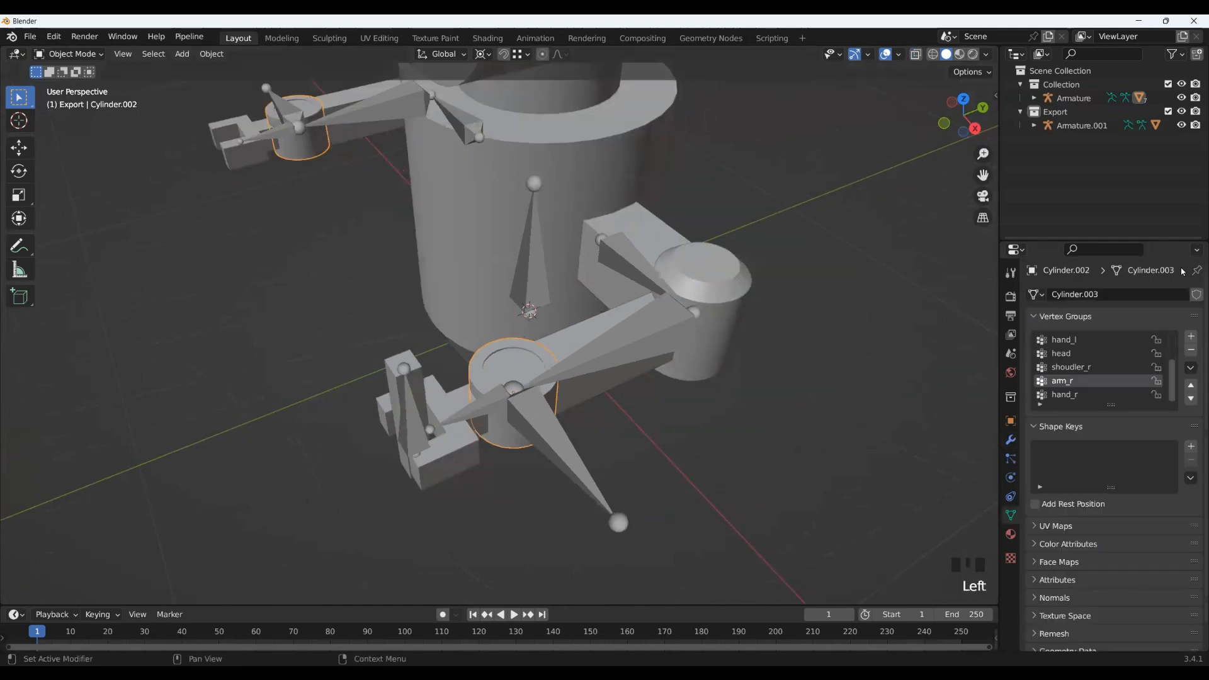
pyautogui.click(1191, 351)
pyautogui.click(1191, 350)
pyautogui.click(1192, 351)
pyautogui.click(1191, 350)
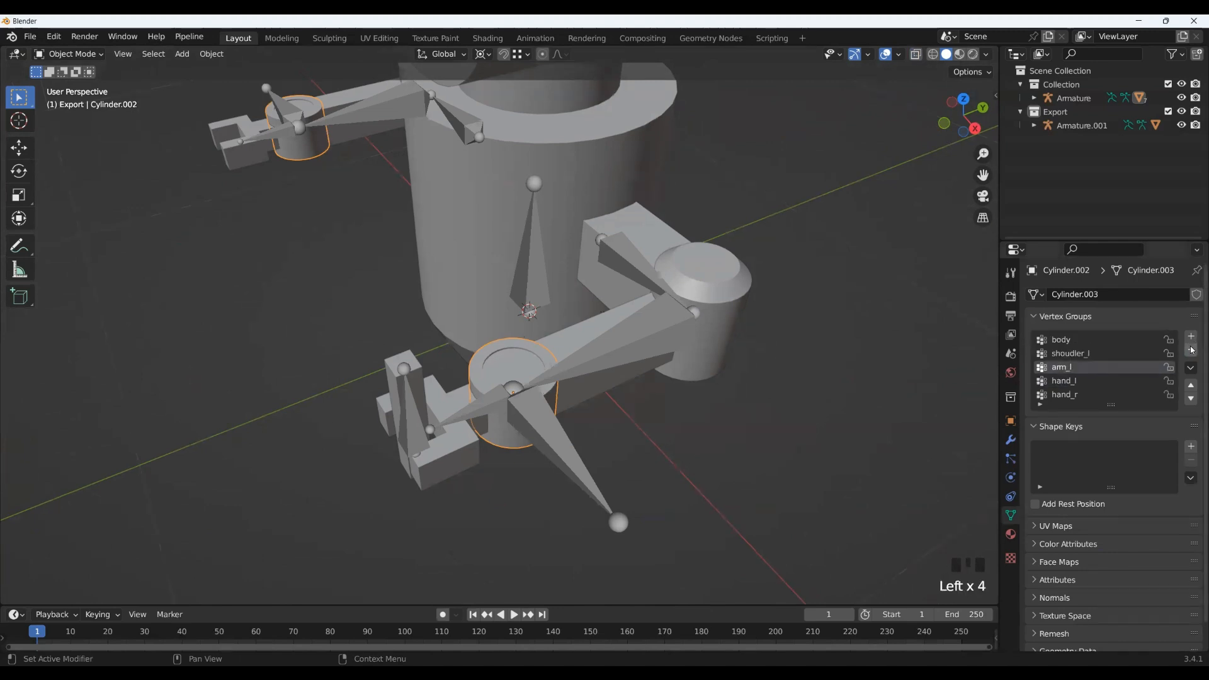
pyautogui.click(1191, 350)
pyautogui.click(1192, 351)
pyautogui.click(1191, 350)
# Step: Assign the left wrist cylinder's geometry to hand_l, selecting it through X-ray from the front, and return to Object Mode
pyautogui.press('Tab')
pyautogui.moveTo(835, 247); pyautogui.dragTo(928, 152, button='middle')
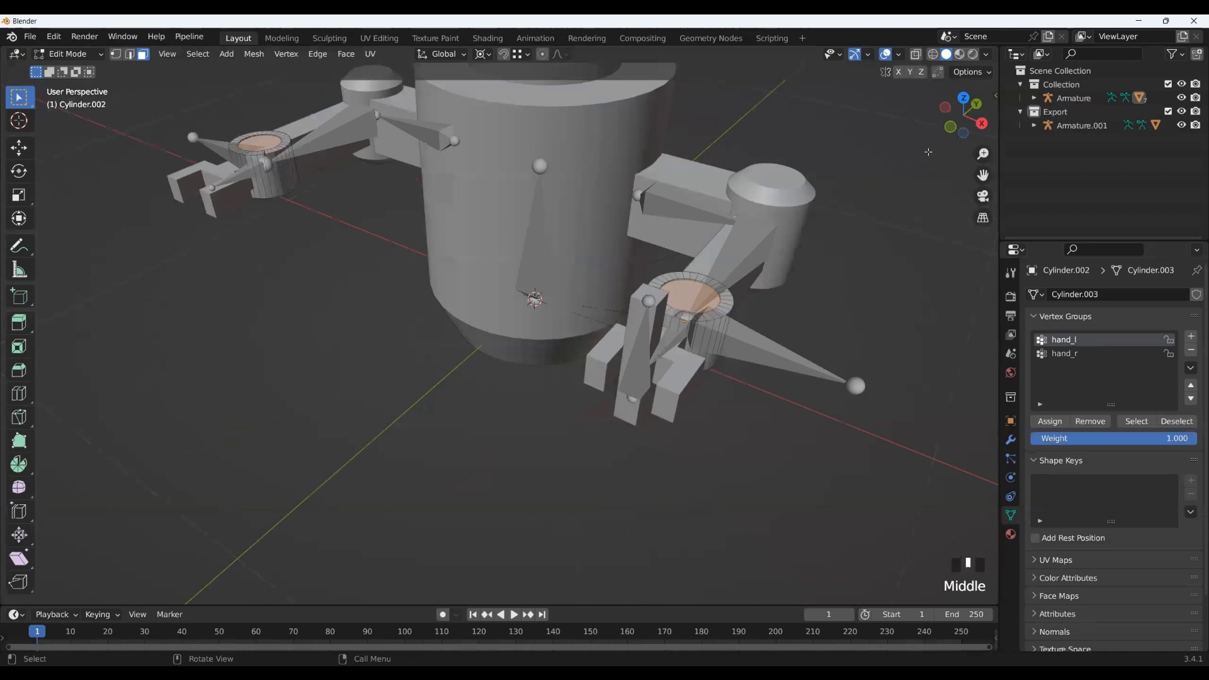
pyautogui.click(950, 126)
pyautogui.click(915, 54)
pyautogui.moveTo(628, 97); pyautogui.dragTo(767, 203)
pyautogui.keyDown('shift'); pyautogui.moveTo(804, 318); pyautogui.dragTo(756, 413, button='middle'); pyautogui.keyUp('shift')
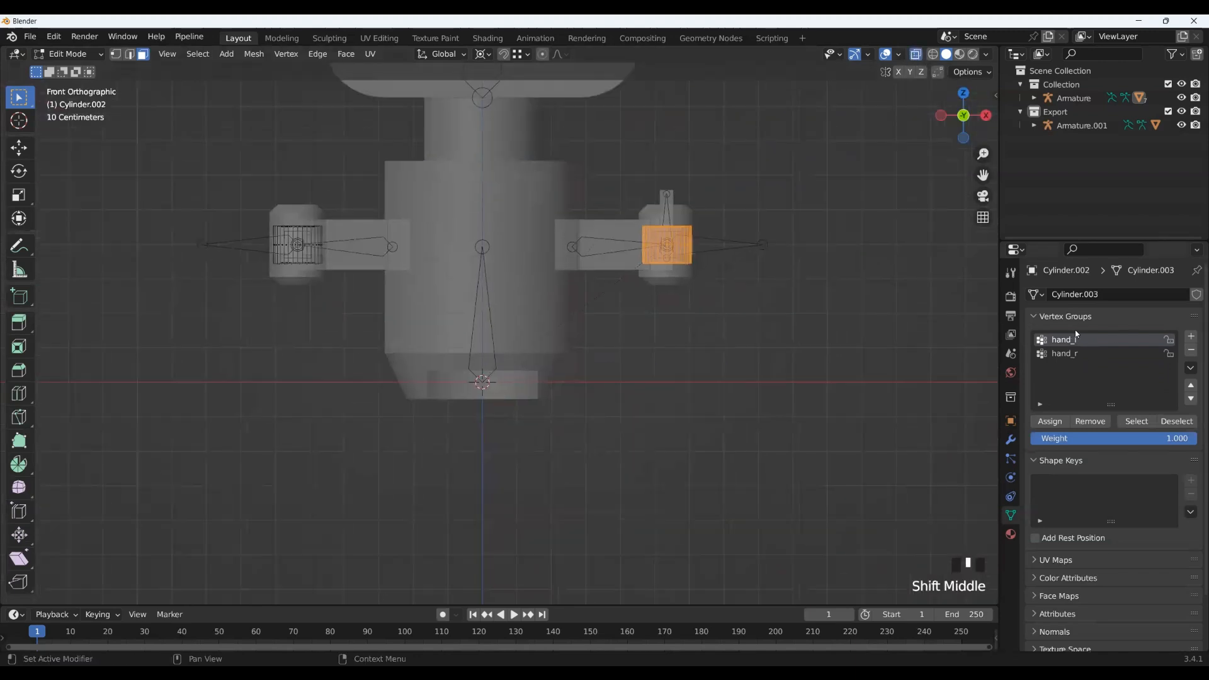
pyautogui.click(1051, 425)
pyautogui.click(1052, 425)
pyautogui.click(1051, 426)
pyautogui.keyDown('shift'); pyautogui.moveTo(627, 435); pyautogui.dragTo(658, 445, button='middle'); pyautogui.keyUp('shift')
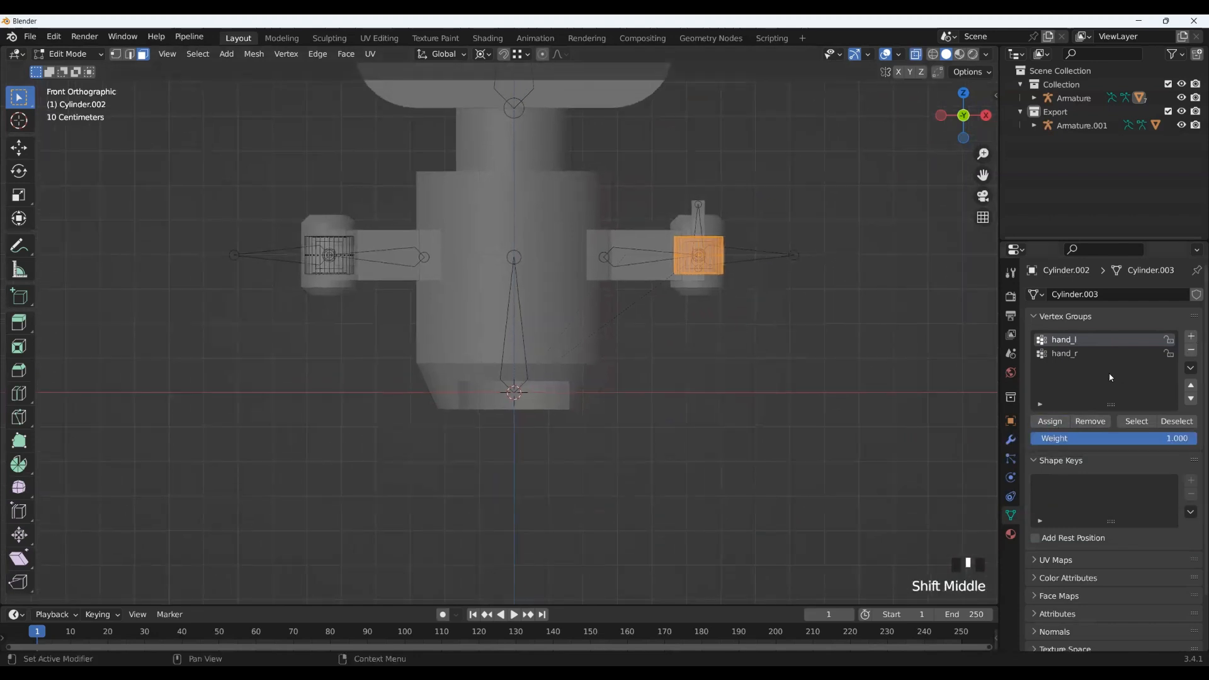
pyautogui.keyDown('shift'); pyautogui.moveTo(478, 367); pyautogui.dragTo(563, 404, button='middle'); pyautogui.keyUp('shift')
pyautogui.press('Tab')
pyautogui.scroll(-4, 482, 373)
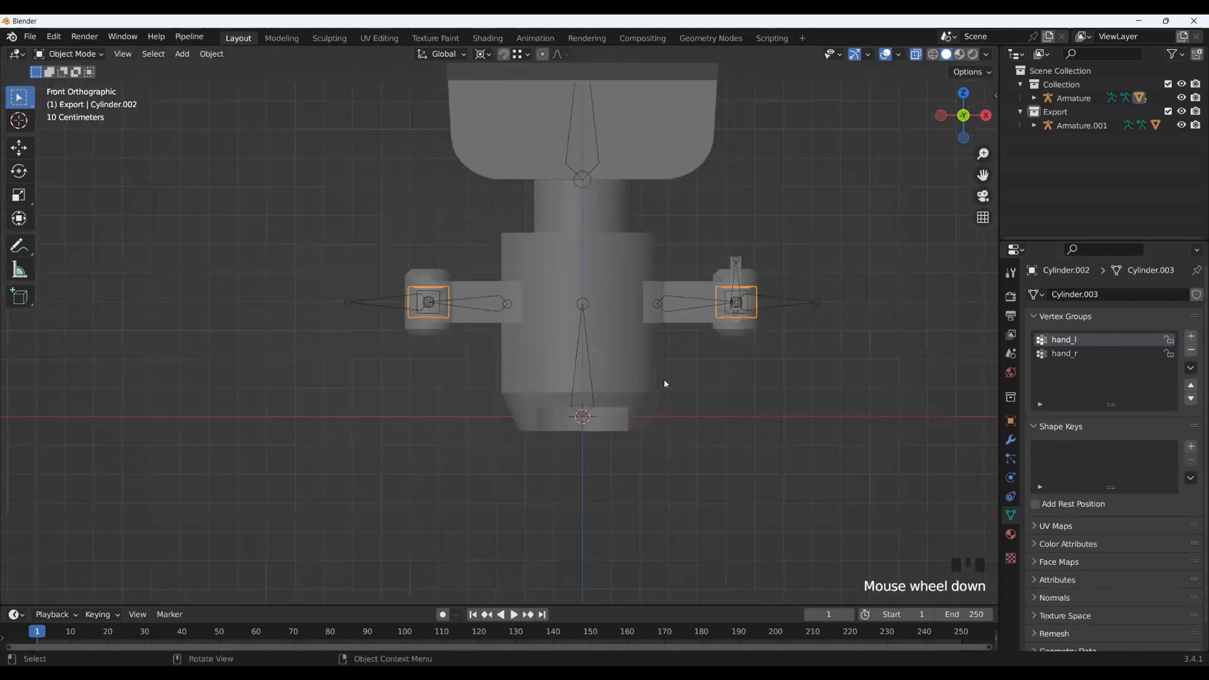
# Step: Separate the right wrist cylinder's geometry into its own object and return to Object Mode
pyautogui.moveTo(475, 397); pyautogui.dragTo(560, 328, button='middle')
pyautogui.scroll(2, 459, 440)
pyautogui.press('Tab')
pyautogui.moveTo(344, 301); pyautogui.dragTo(380, 285, button='middle')
pyautogui.moveTo(382, 271); pyautogui.dragTo(540, 461)
pyautogui.moveTo(542, 462); pyautogui.dragTo(489, 445, button='middle')
pyautogui.press('p')
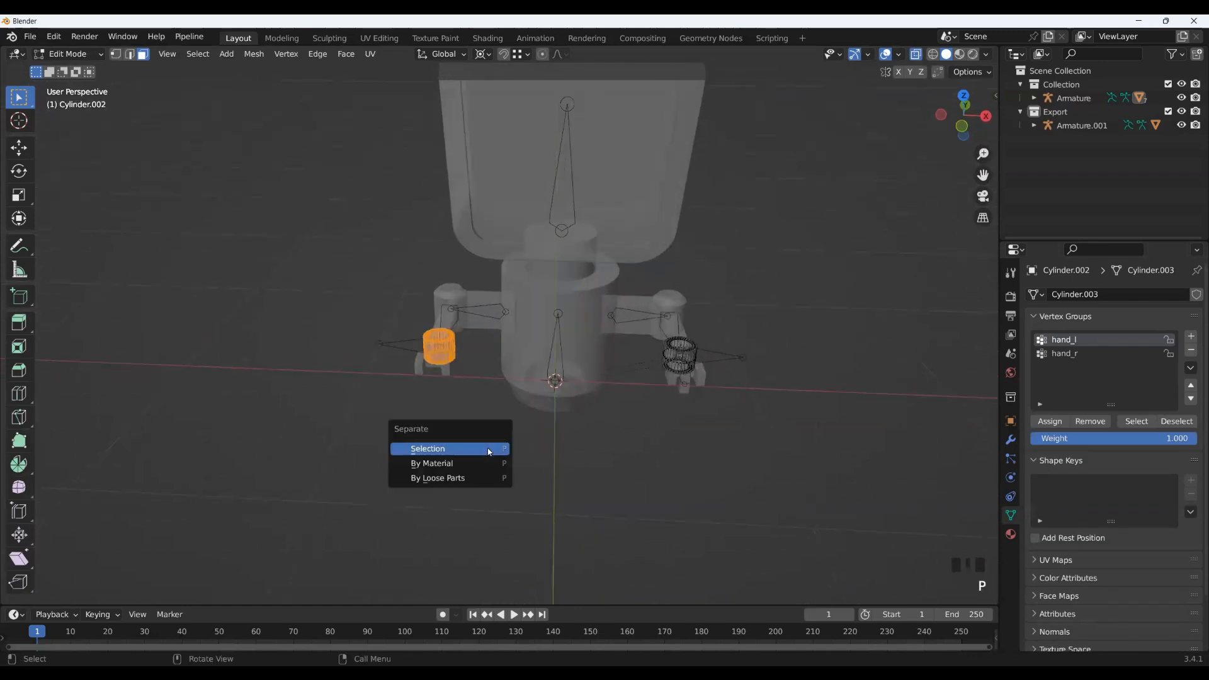
pyautogui.click(488, 451)
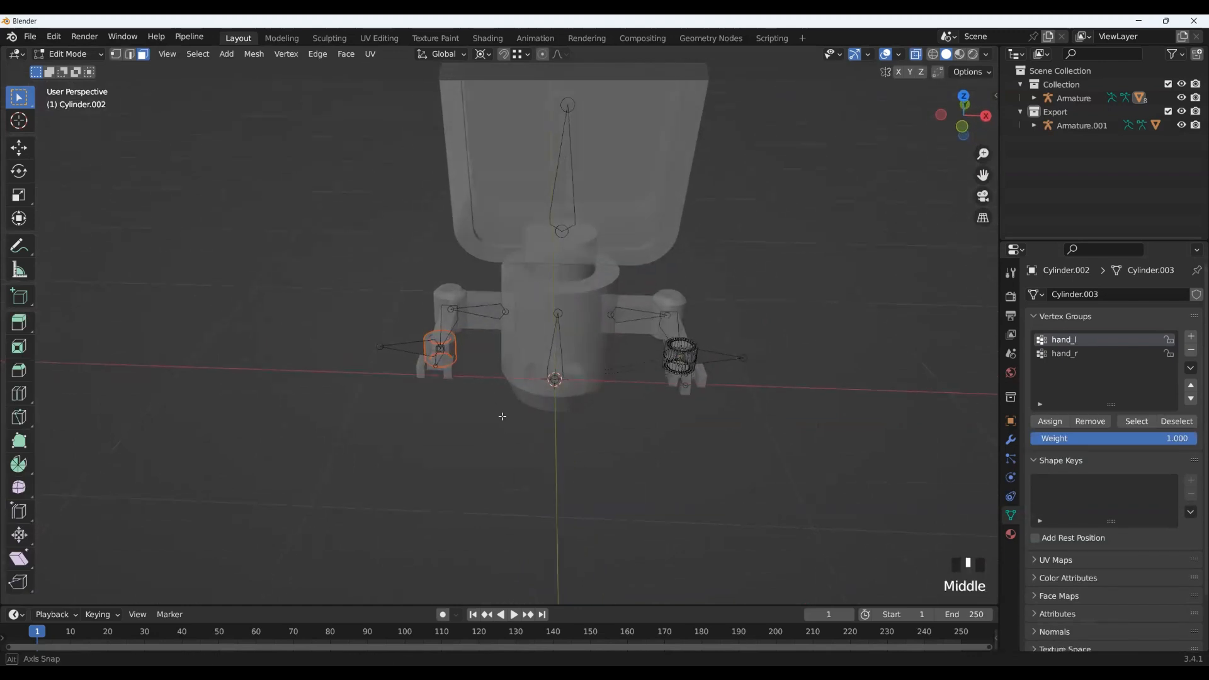
pyautogui.moveTo(502, 413); pyautogui.dragTo(761, 397, button='middle')
pyautogui.press('Tab')
# Step: Turn off X-ray and remove the hand_r vertex group from the left wrist cylinder
pyautogui.click(696, 384)
pyautogui.click(465, 393)
pyautogui.click(795, 375)
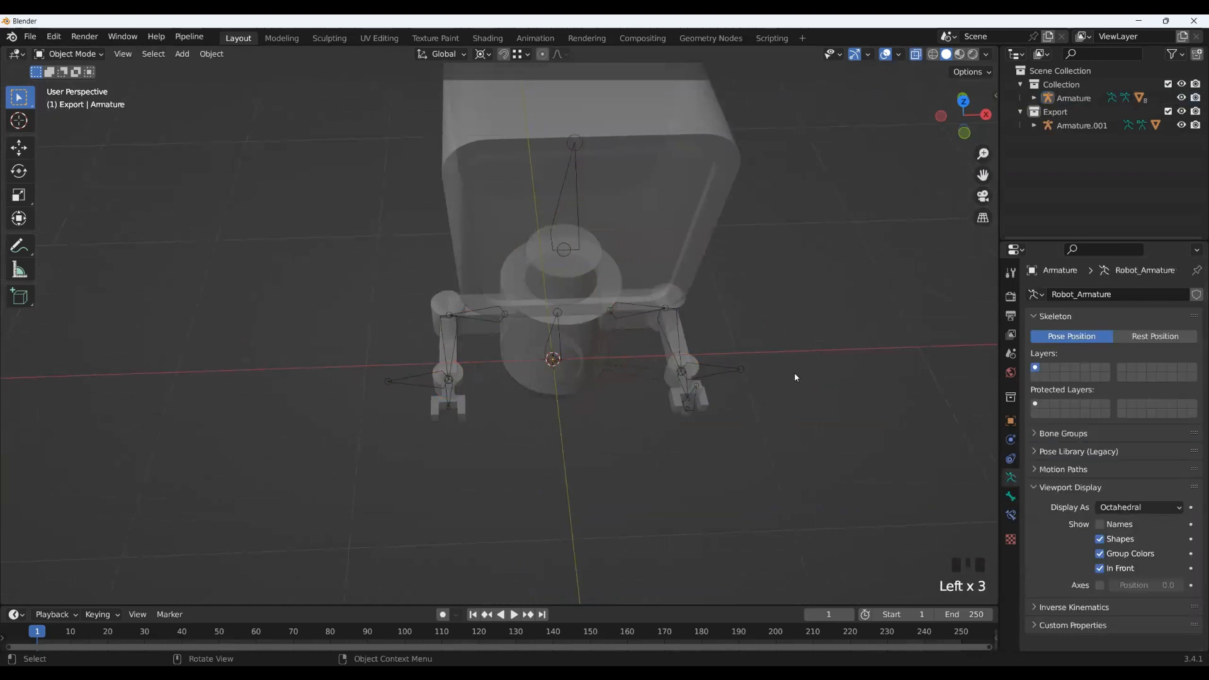
pyautogui.scroll(2, 796, 375)
pyautogui.click(915, 54)
pyautogui.click(796, 370)
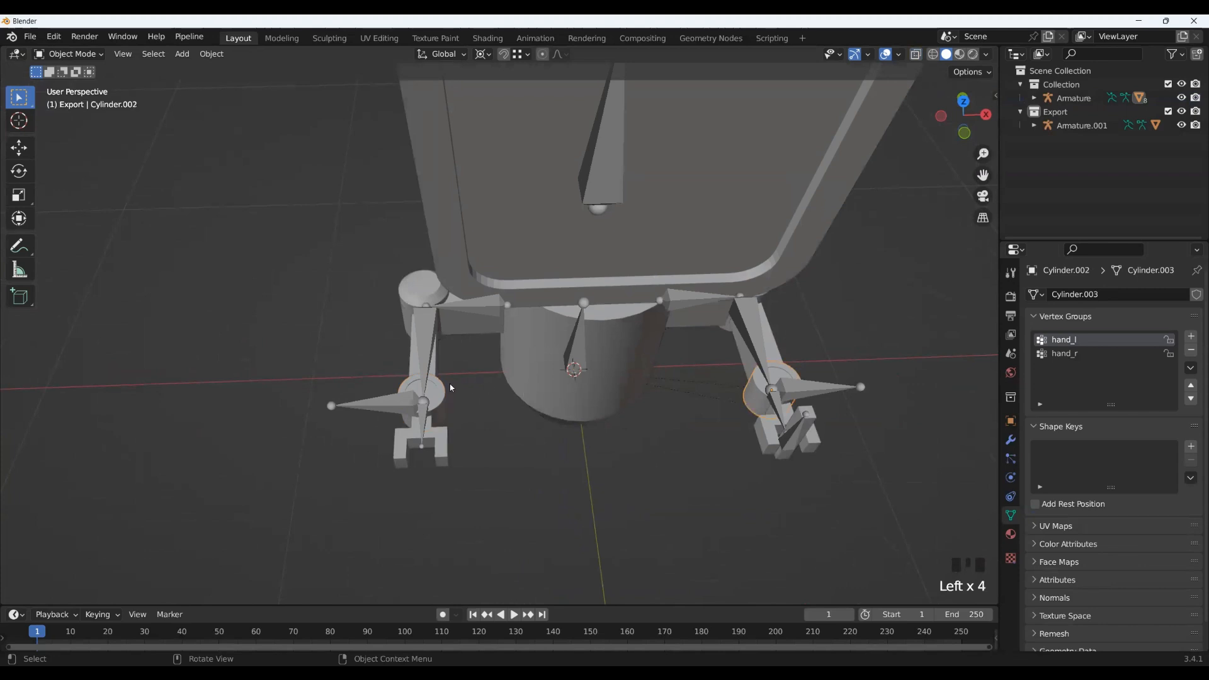
pyautogui.moveTo(527, 383); pyautogui.dragTo(504, 326, button='middle')
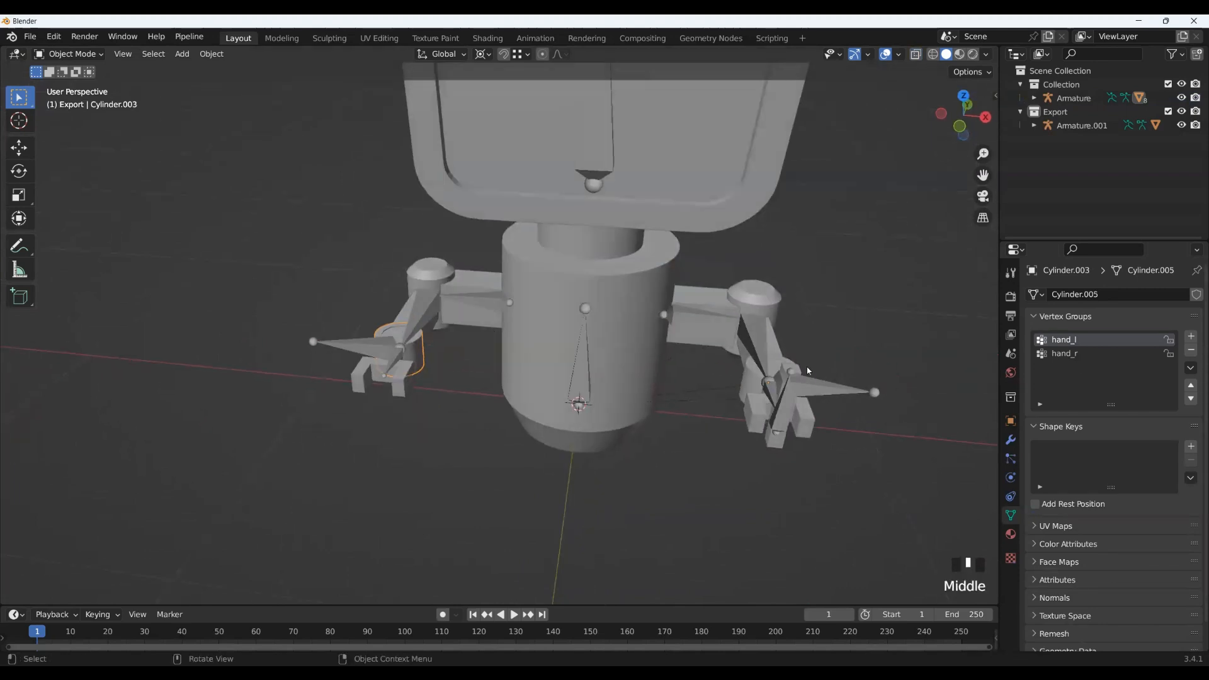
pyautogui.click(748, 374)
pyautogui.click(1070, 353)
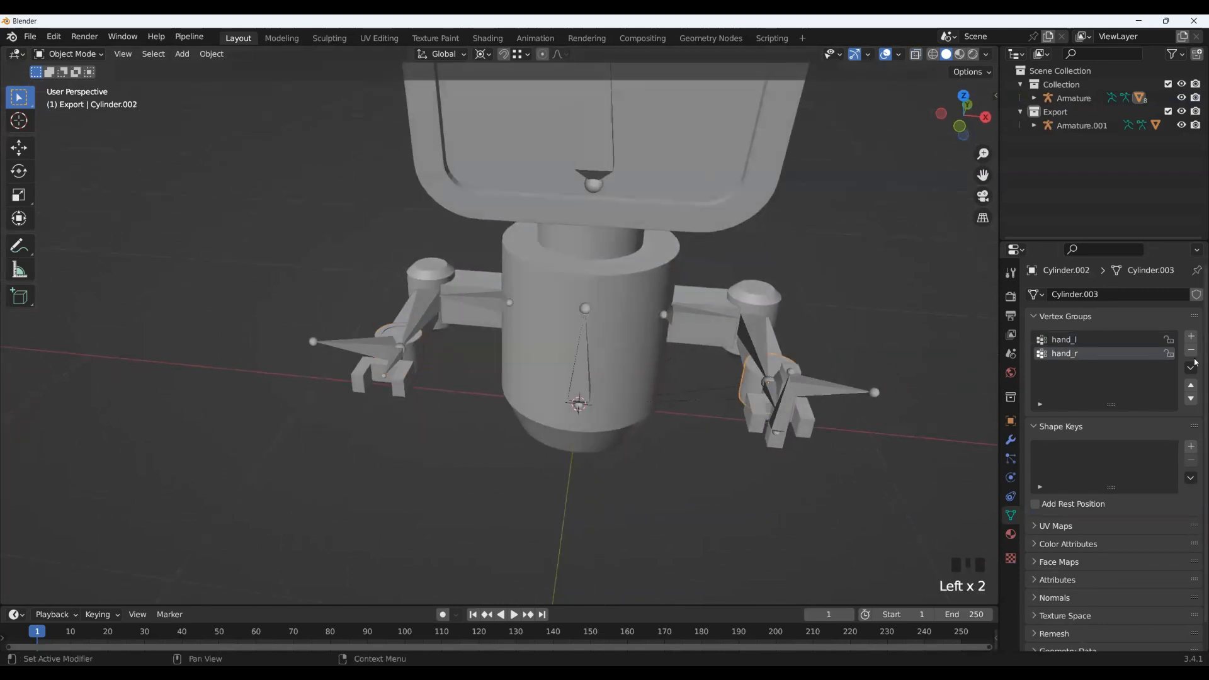
pyautogui.click(1190, 350)
# Step: Remove the hand_l vertex group from the right wrist cylinder and assign all its geometry to hand_r
pyautogui.moveTo(653, 459); pyautogui.dragTo(431, 349, button='middle')
pyautogui.click(431, 348)
pyautogui.moveTo(694, 383); pyautogui.dragTo(610, 391, button='middle')
pyautogui.press('Tab')
pyautogui.press('a')
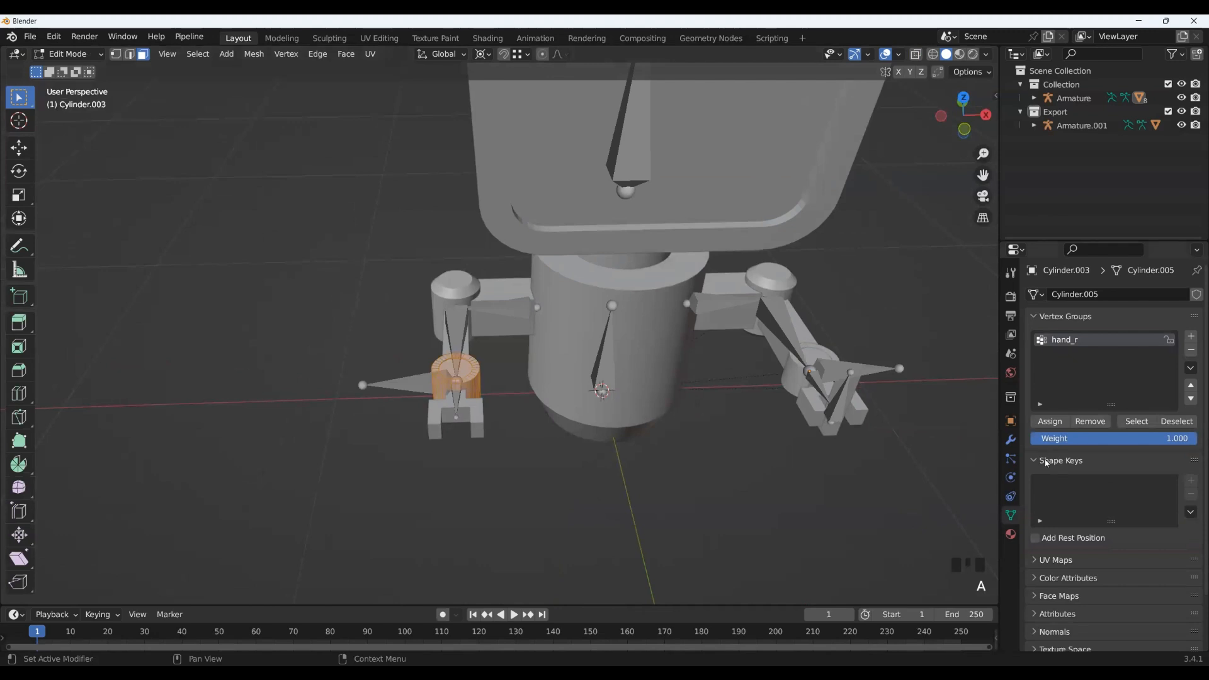
pyautogui.tripleClick(1057, 424)
pyautogui.press('Tab')
# Step: Remove every vertex group except body from the robot's central body cylinder
pyautogui.moveTo(455, 423); pyautogui.dragTo(623, 270, button='middle')
pyautogui.scroll(2, 503, 474)
pyautogui.scroll(-1, 490, 457)
pyautogui.click(633, 258)
pyautogui.scroll(-2, 632, 258)
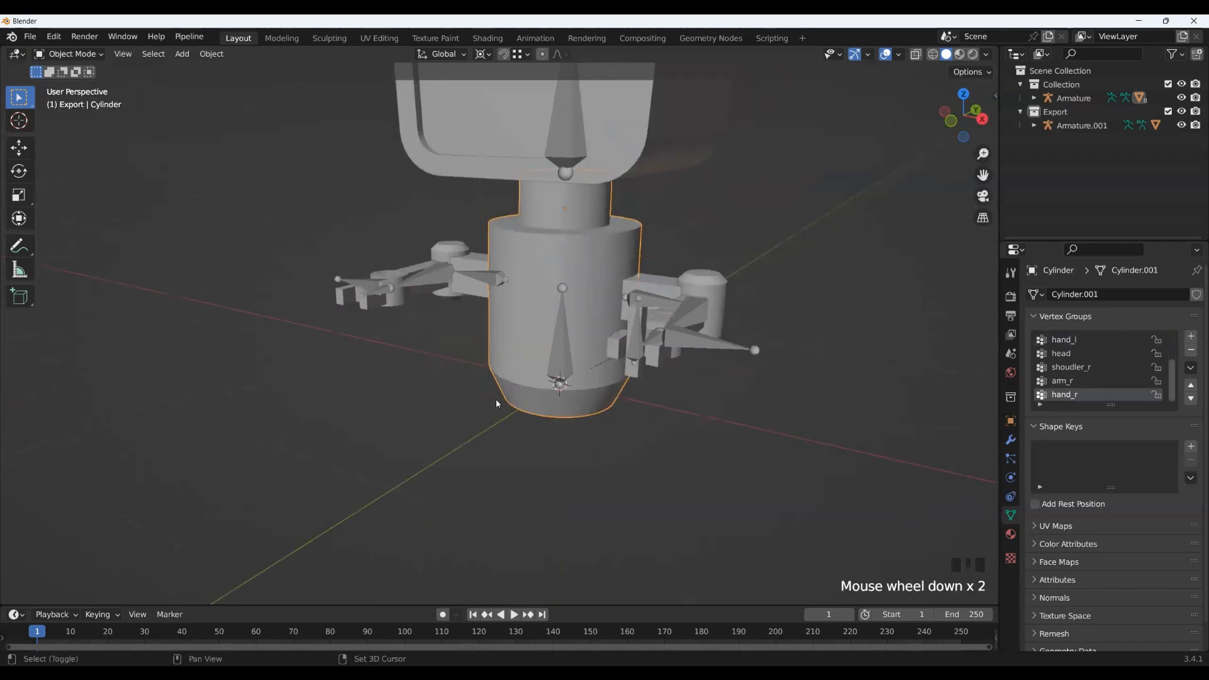
pyautogui.moveTo(496, 403); pyautogui.dragTo(440, 409, button='middle')
pyautogui.click(1191, 351)
pyautogui.click(1191, 350)
pyautogui.click(1190, 351)
pyautogui.click(1191, 351)
pyautogui.click(1190, 350)
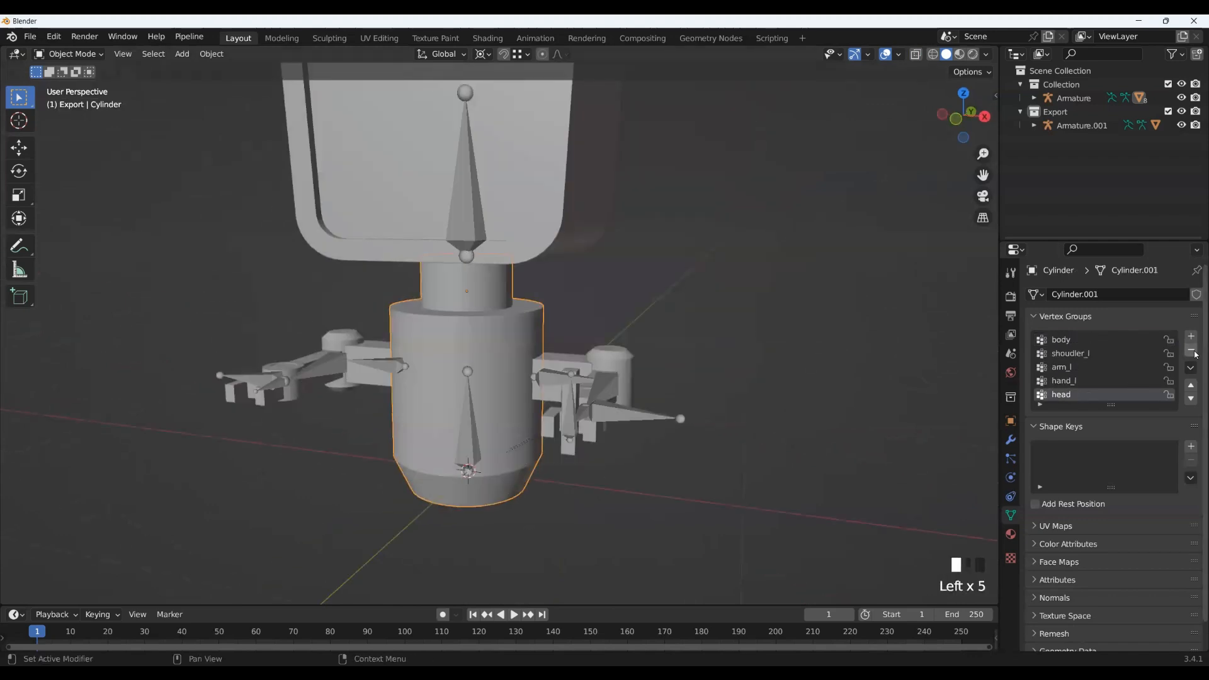
pyautogui.click(1190, 351)
pyautogui.click(1190, 351)
pyautogui.click(1190, 351)
pyautogui.click(1190, 350)
pyautogui.click(1191, 351)
pyautogui.click(1191, 350)
# Step: Assign all of the body cylinder's geometry to the body vertex group and return to Object Mode
pyautogui.moveTo(490, 486); pyautogui.dragTo(524, 443, button='middle')
pyautogui.press('Tab')
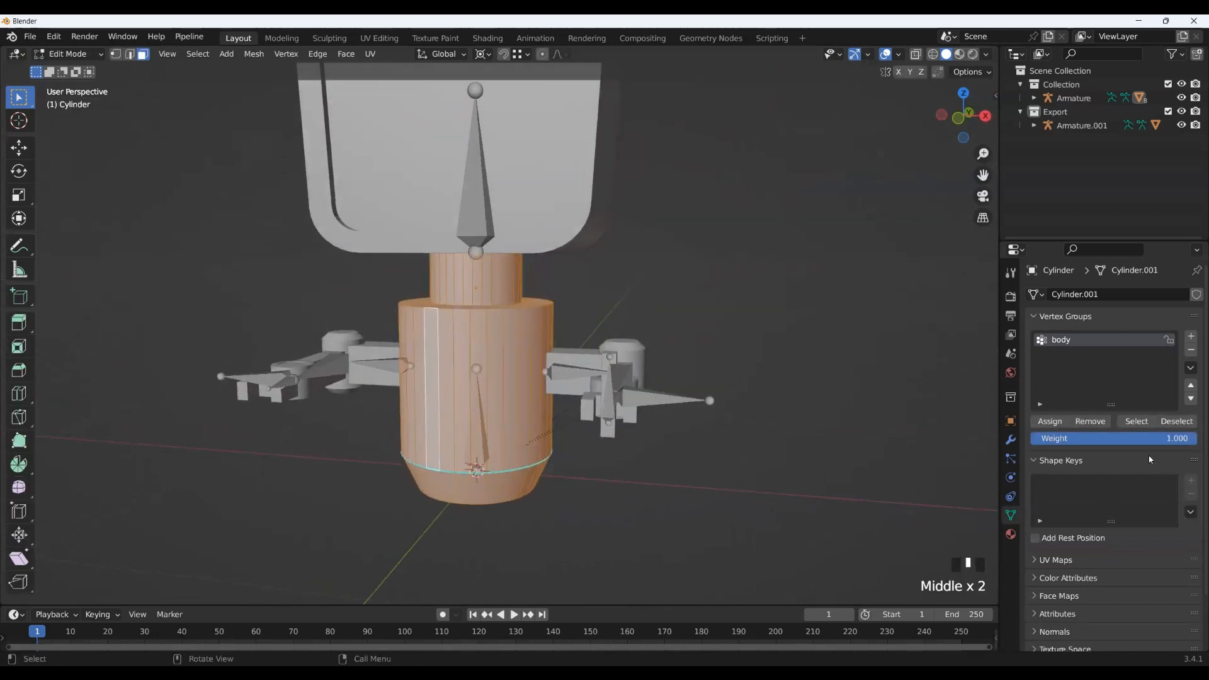
pyautogui.click(1051, 422)
pyautogui.click(1051, 422)
pyautogui.click(1051, 422)
pyautogui.press('Tab')
# Step: Remove every vertex group except head from the head mesh and assign all its geometry to head
pyautogui.scroll(-2, 503, 351)
pyautogui.keyDown('shift'); pyautogui.moveTo(555, 186); pyautogui.dragTo(506, 358, button='middle'); pyautogui.keyUp('shift')
pyautogui.click(546, 246)
pyautogui.press('Tab')
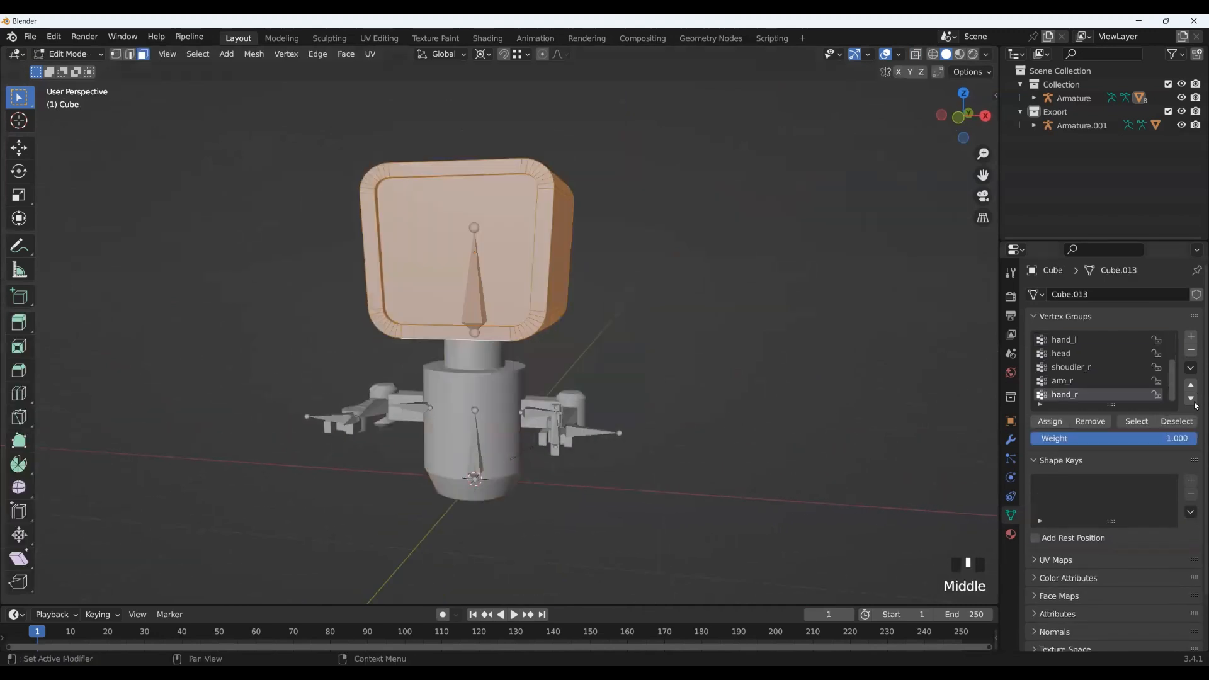
pyautogui.click(1190, 351)
pyautogui.click(1191, 351)
pyautogui.click(1190, 351)
pyautogui.click(1190, 350)
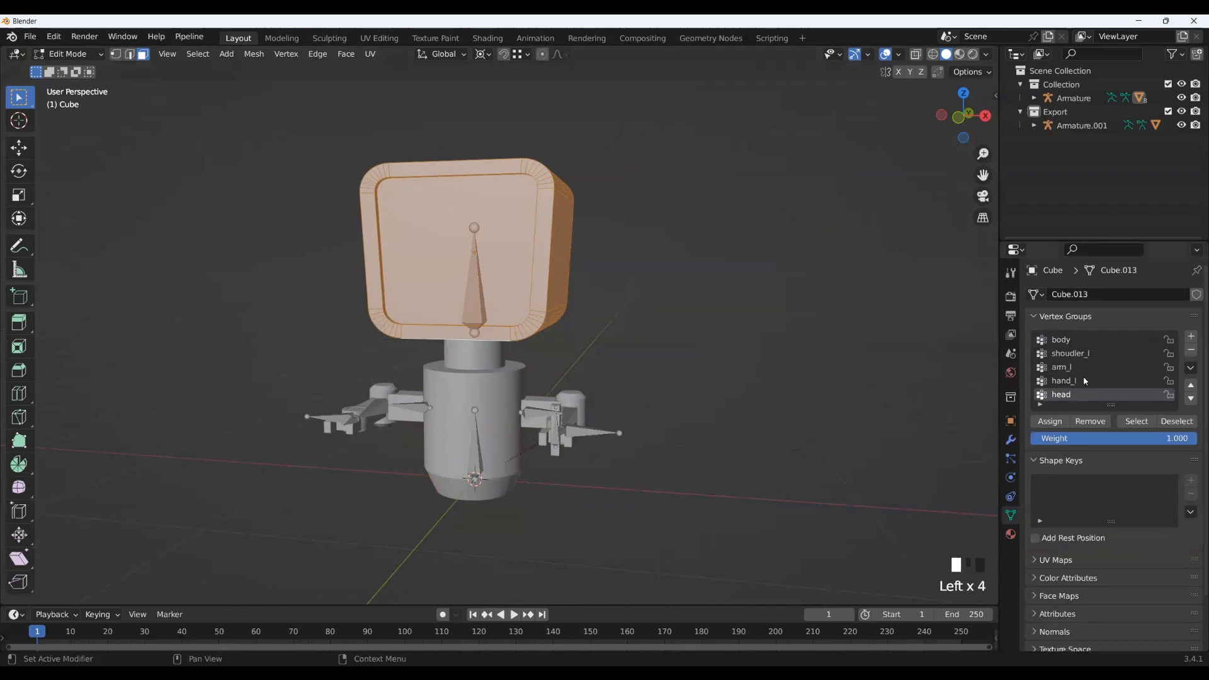
pyautogui.click(1190, 351)
pyautogui.click(1191, 351)
pyautogui.click(1191, 351)
pyautogui.click(1190, 351)
pyautogui.click(1190, 351)
pyautogui.click(1191, 350)
pyautogui.click(1191, 350)
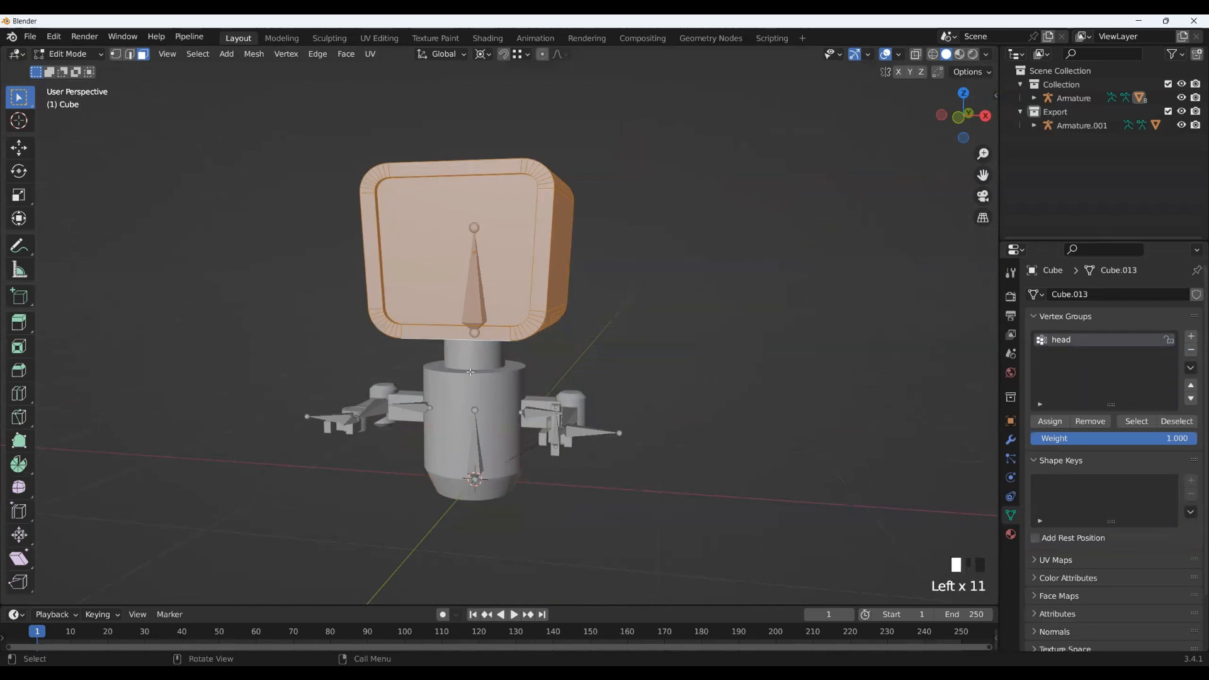
pyautogui.click(1050, 421)
pyautogui.press('Tab')
pyautogui.moveTo(523, 458); pyautogui.dragTo(427, 485, button='middle')
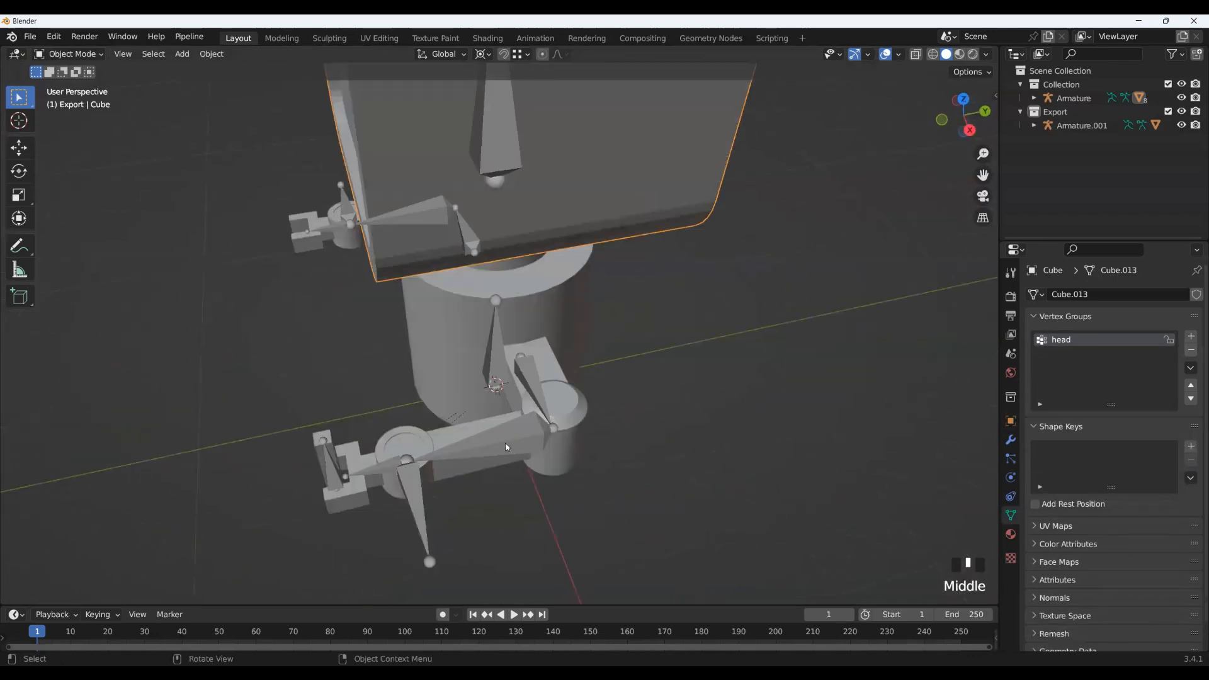
pyautogui.scroll(2, 511, 443)
pyautogui.click(524, 468)
pyautogui.moveTo(564, 471); pyautogui.dragTo(548, 476, button='middle')
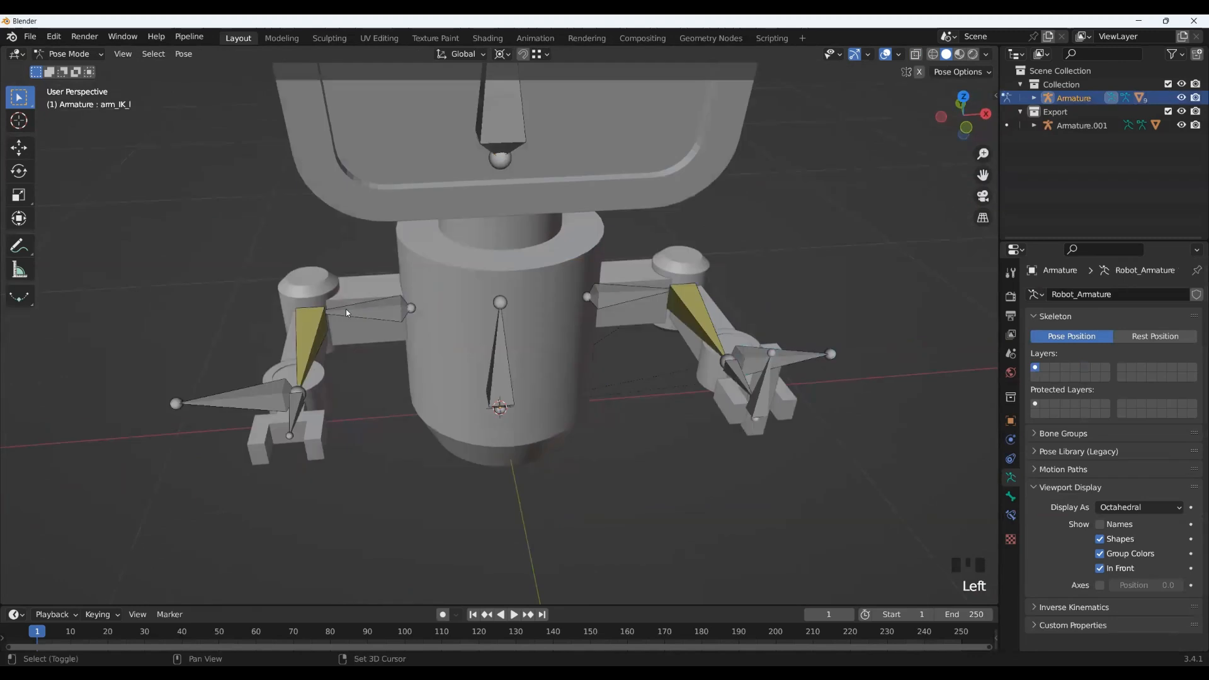
pyautogui.keyDown('shift'); pyautogui.moveTo(340, 320); pyautogui.dragTo(406, 355, button='middle'); pyautogui.keyUp('shift')
pyautogui.hotkey('ctrl', 'Tab')
# Step: Separate the right shoulder block into its own object, selecting its geometry in Edit Mode with X-ray on
pyautogui.click(400, 295)
pyautogui.press('Tab')
pyautogui.moveTo(264, 240); pyautogui.dragTo(470, 390)
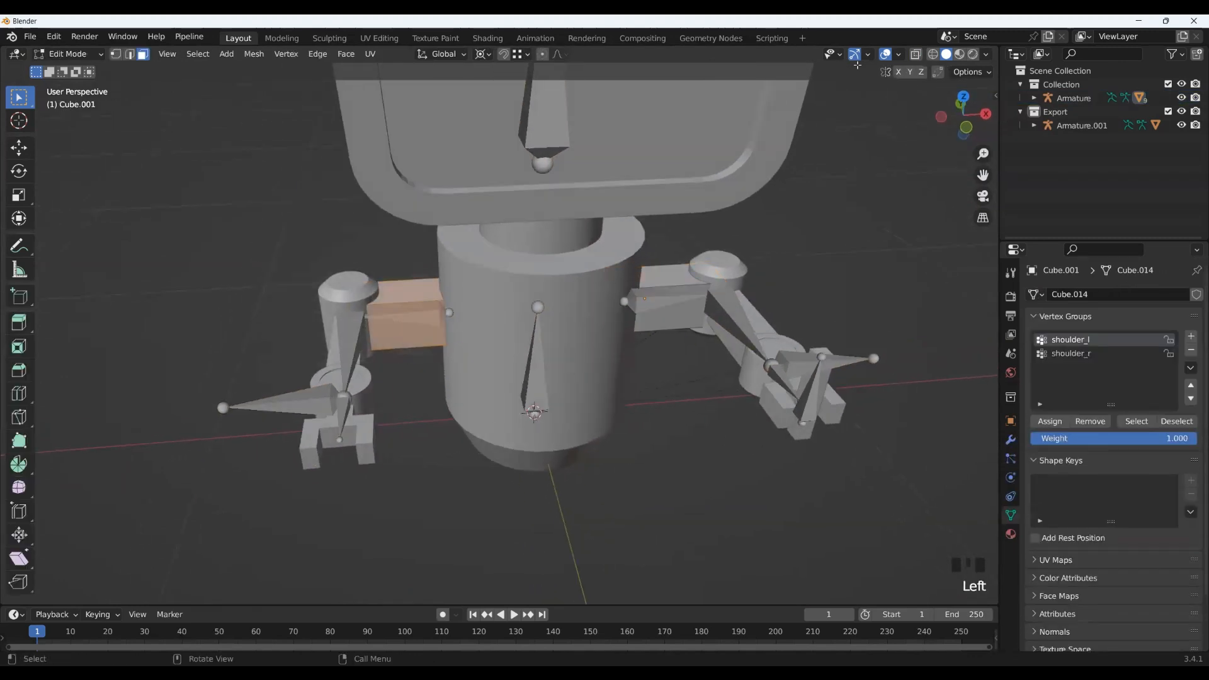
pyautogui.click(915, 54)
pyautogui.moveTo(514, 460); pyautogui.dragTo(440, 449, button='middle')
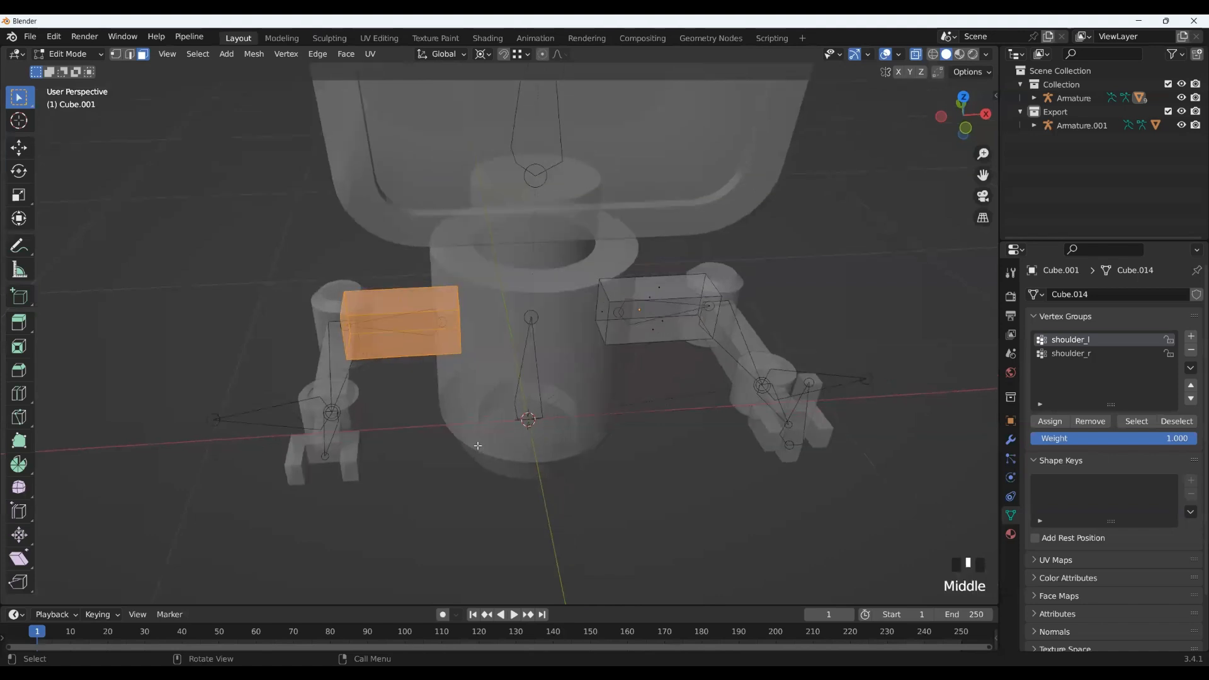
pyautogui.press('p')
pyautogui.click(433, 448)
pyautogui.press('Tab')
# Step: Turn off X-ray and remove the shoulder_l vertex group from the separated right shoulder block
pyautogui.moveTo(370, 464); pyautogui.dragTo(718, 258, button='middle')
pyautogui.click(873, 206)
pyautogui.click(470, 287)
pyautogui.click(455, 273)
pyautogui.moveTo(463, 276); pyautogui.dragTo(425, 309, button='middle')
pyautogui.click(915, 54)
pyautogui.moveTo(623, 270); pyautogui.dragTo(593, 363, button='middle')
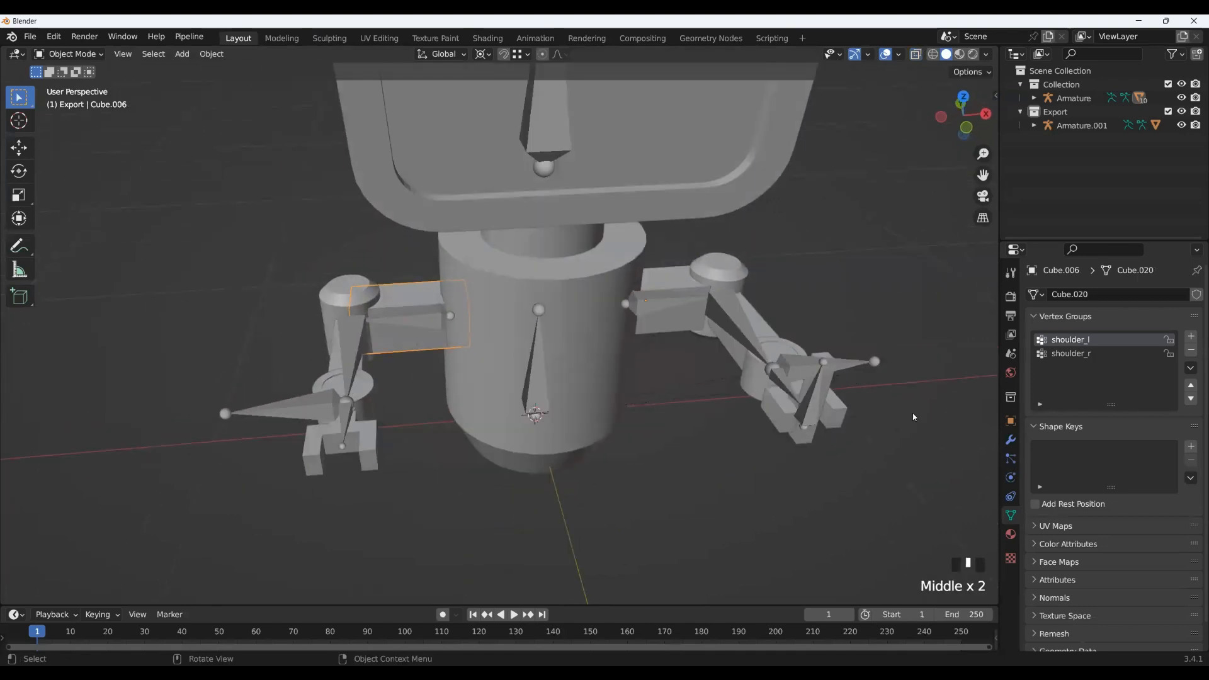
pyautogui.click(1187, 350)
# Step: Remove the shoulder_r vertex group from the left shoulder block's mesh
pyautogui.moveTo(636, 296); pyautogui.dragTo(619, 318, button='middle')
pyautogui.click(620, 321)
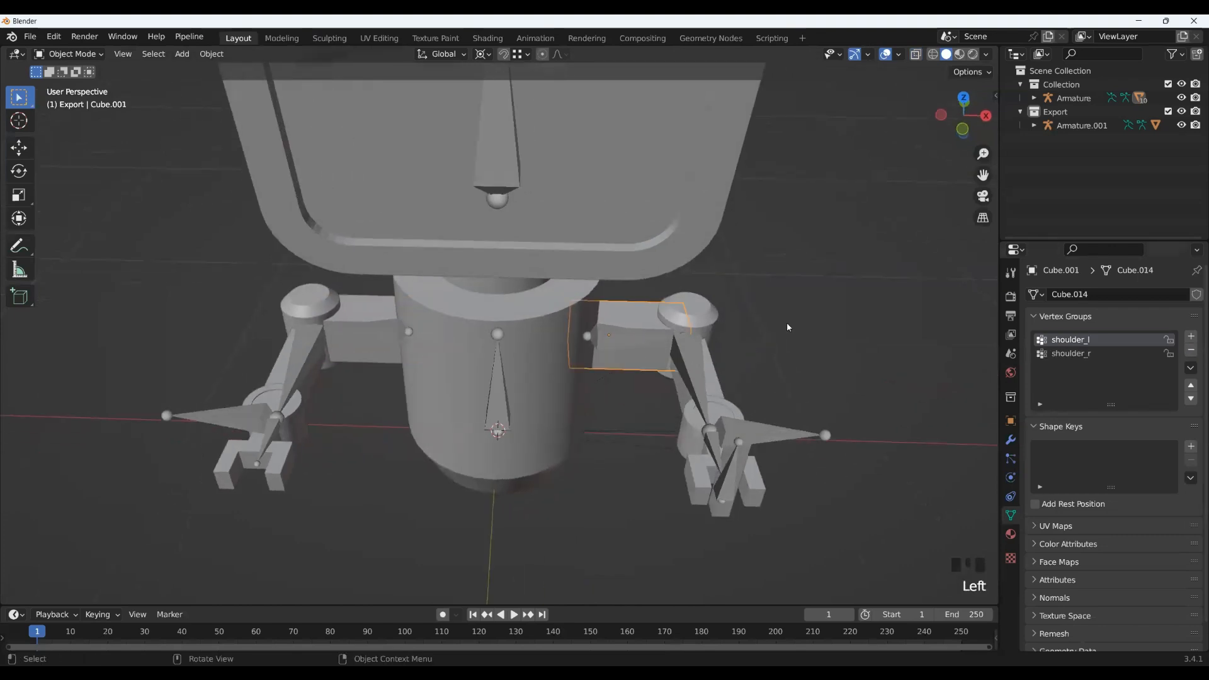
pyautogui.click(1123, 355)
pyautogui.click(1190, 350)
# Step: Put the armature in Pose Mode and test the mesh deformation with cancelled moves of arm_IK_l and arm_IK_r
pyautogui.click(780, 433)
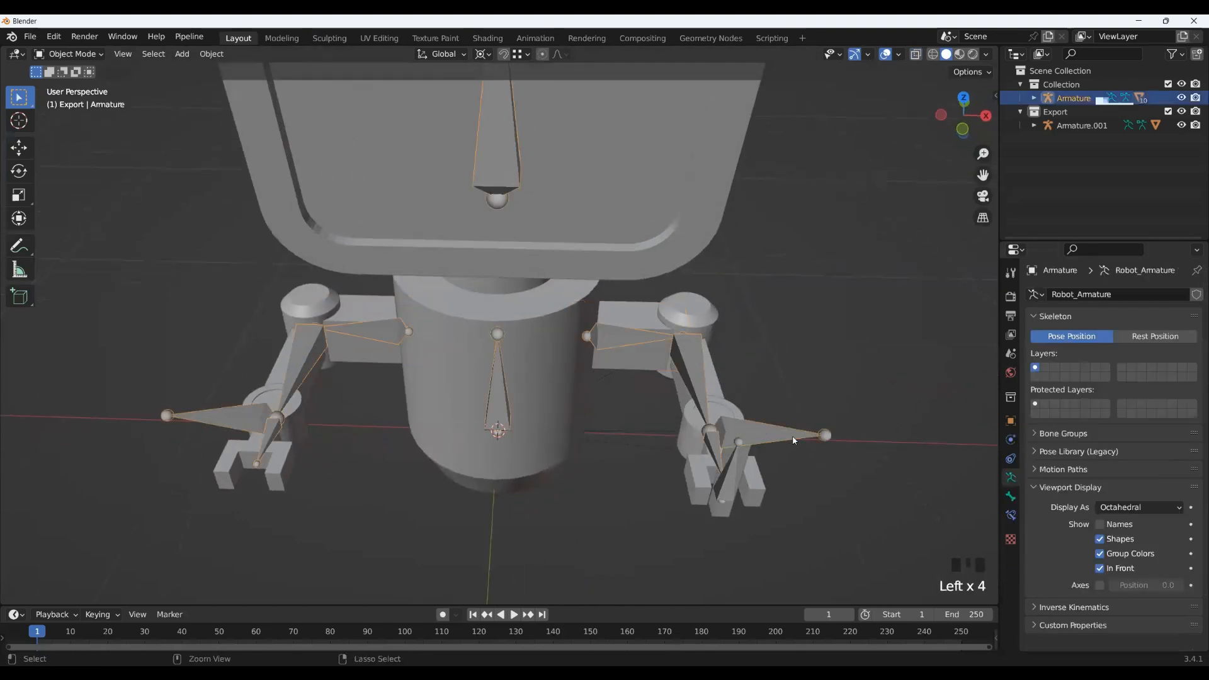
pyautogui.hotkey('ctrl', 'Tab')
pyautogui.click(773, 435)
pyautogui.press('g')
pyautogui.press('Escape')
pyautogui.click(229, 424)
pyautogui.press('g')
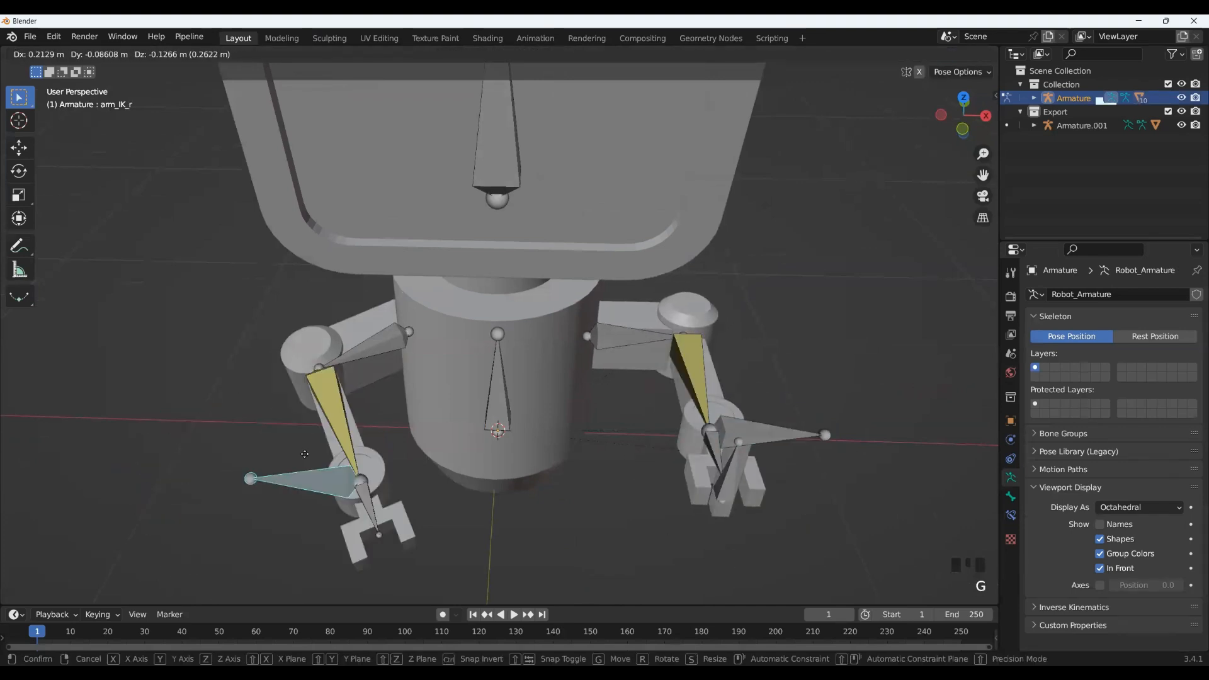
pyautogui.press('Escape')
pyautogui.moveTo(296, 384); pyautogui.dragTo(360, 391, button='middle')
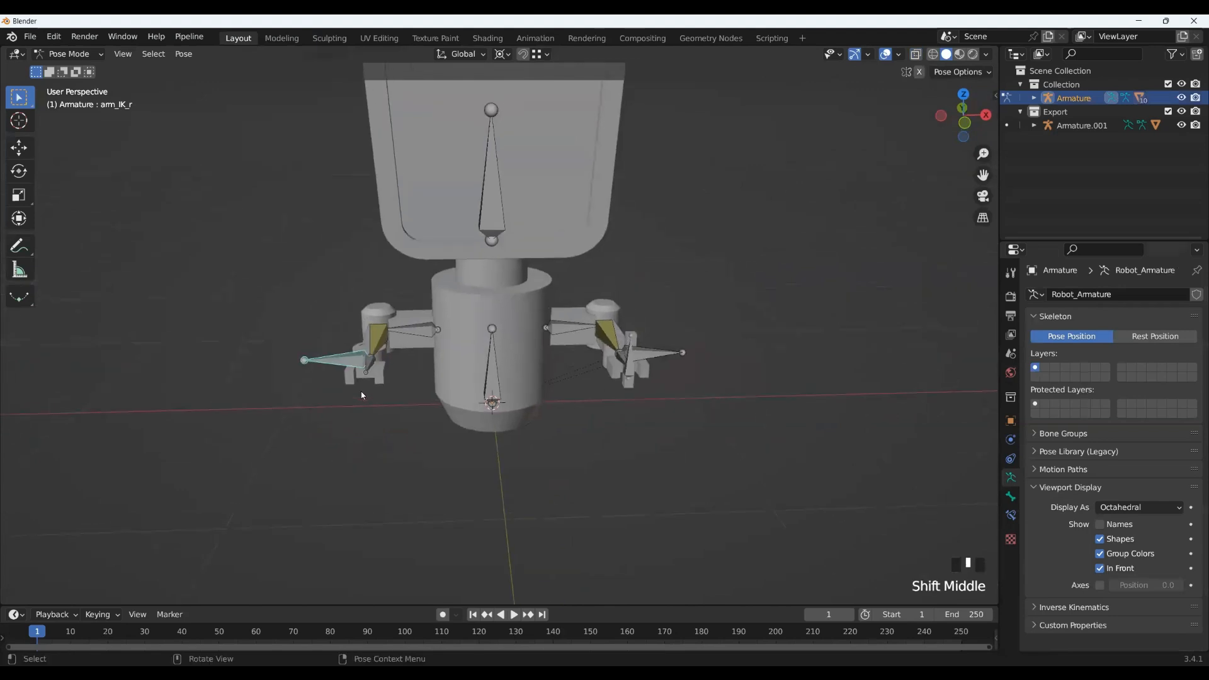
# Step: Examine the whole robot from several angles and recheck the arms with small cancelled moves of the IK bones
pyautogui.scroll(-2, 362, 395)
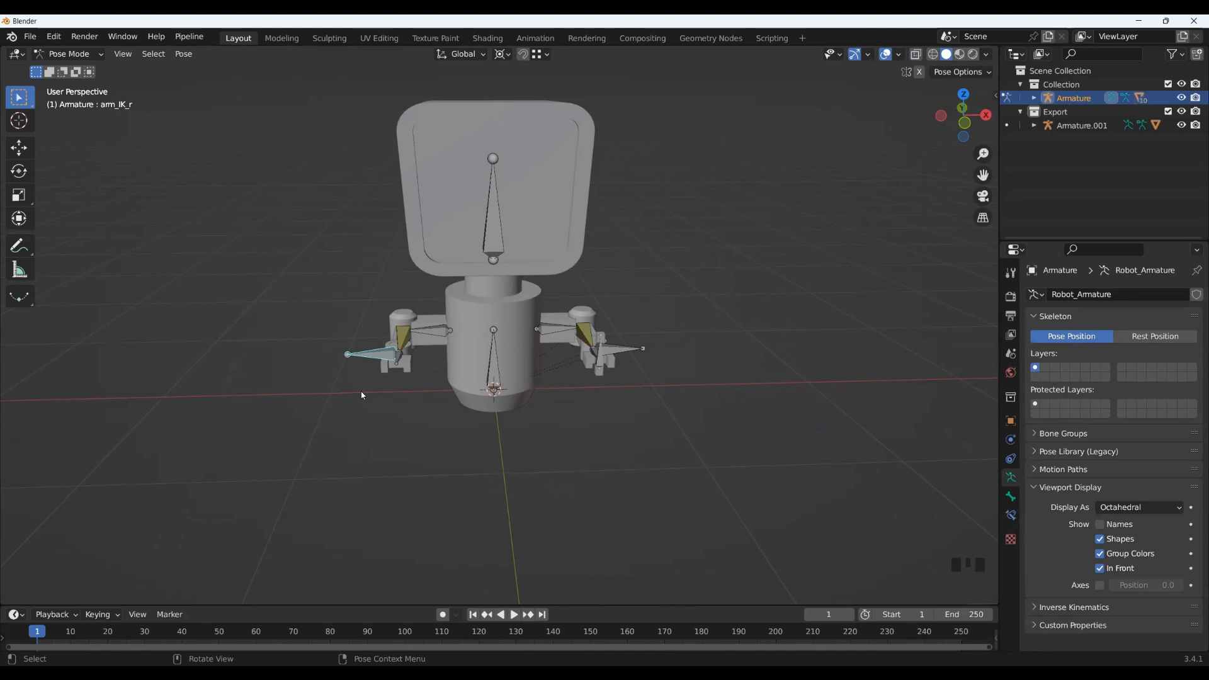
pyautogui.scroll(3, 362, 394)
pyautogui.scroll(-3, 362, 394)
pyautogui.moveTo(529, 306); pyautogui.dragTo(520, 415, button='middle')
pyautogui.moveTo(562, 410); pyautogui.dragTo(507, 419, button='middle')
pyautogui.scroll(2, 535, 403)
pyautogui.moveTo(603, 384); pyautogui.dragTo(603, 403, button='middle')
pyautogui.press('g')
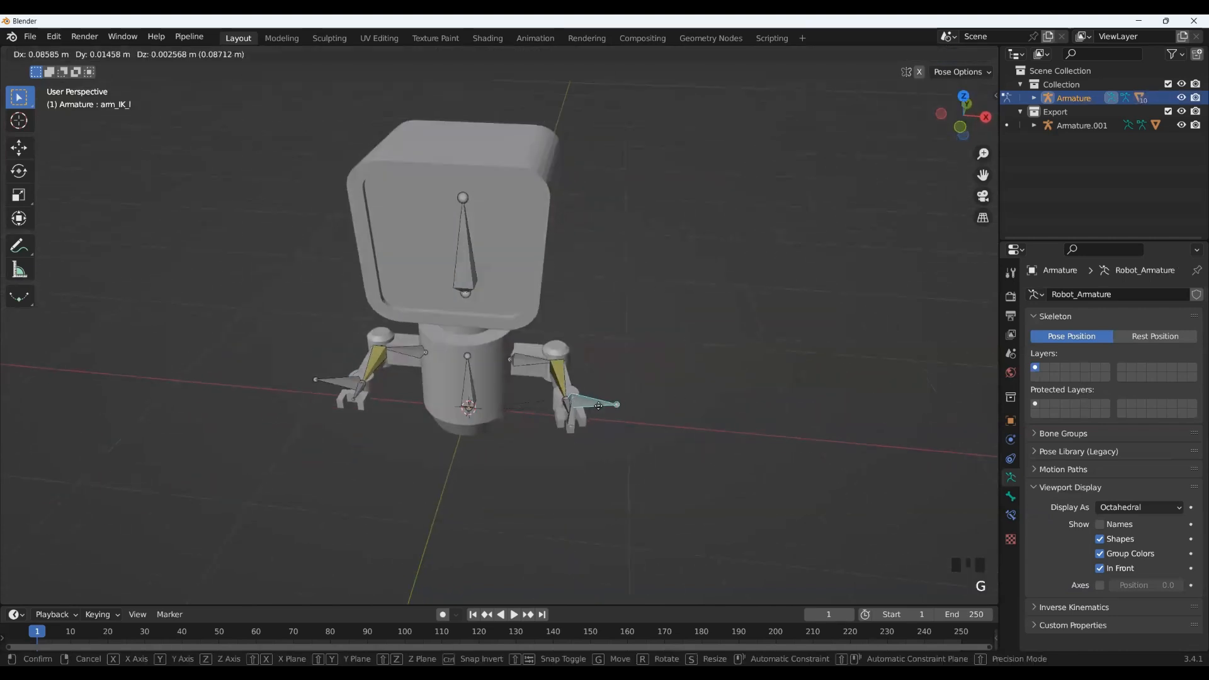
pyautogui.rightClick(581, 432)
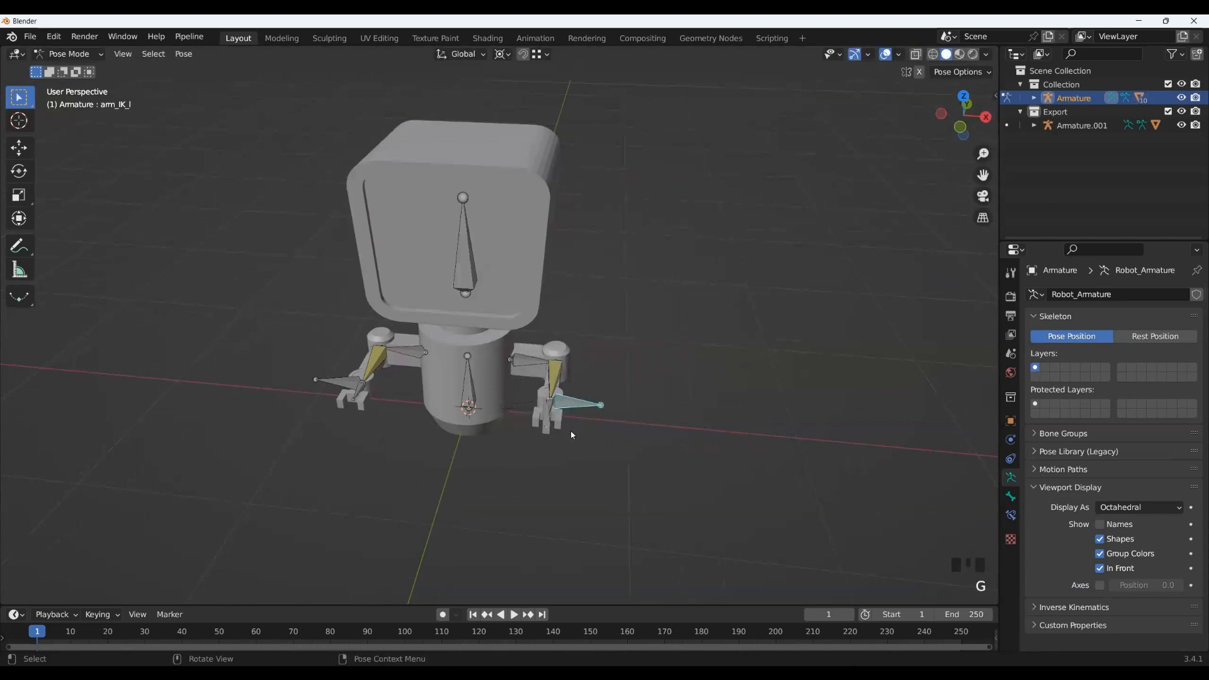
pyautogui.moveTo(582, 432); pyautogui.dragTo(593, 431, button='middle')
pyautogui.moveTo(340, 418); pyautogui.dragTo(352, 419, button='middle')
pyautogui.press('g')
pyautogui.rightClick(415, 443)
# Step: Test the left arm's bending by temporarily moving arm_IK_l across the front of the body
pyautogui.moveTo(491, 412); pyautogui.dragTo(450, 431, button='middle')
pyautogui.scroll(4, 462, 397)
pyautogui.click(467, 437)
pyautogui.press('g')
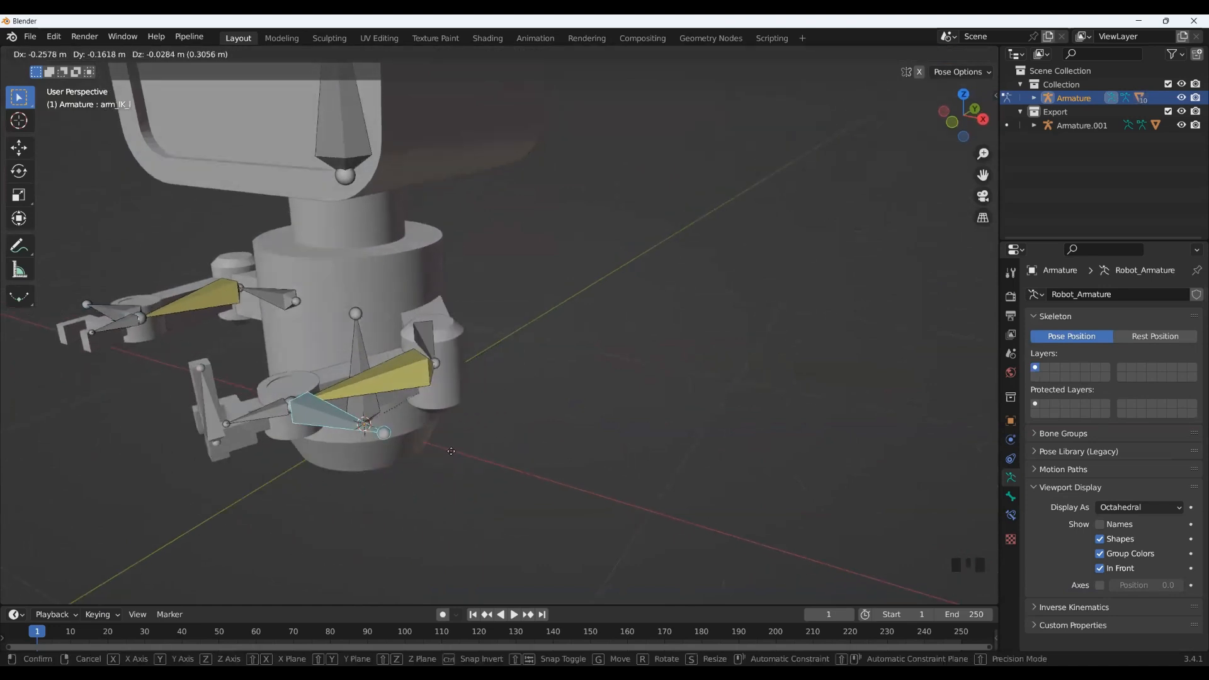
pyautogui.click(491, 417)
# Step: Open the Animation workspace and bring the posed armature into view with arm_IK_l selected
pyautogui.scroll(-3, 488, 418)
pyautogui.moveTo(488, 419); pyautogui.dragTo(497, 485, button='middle')
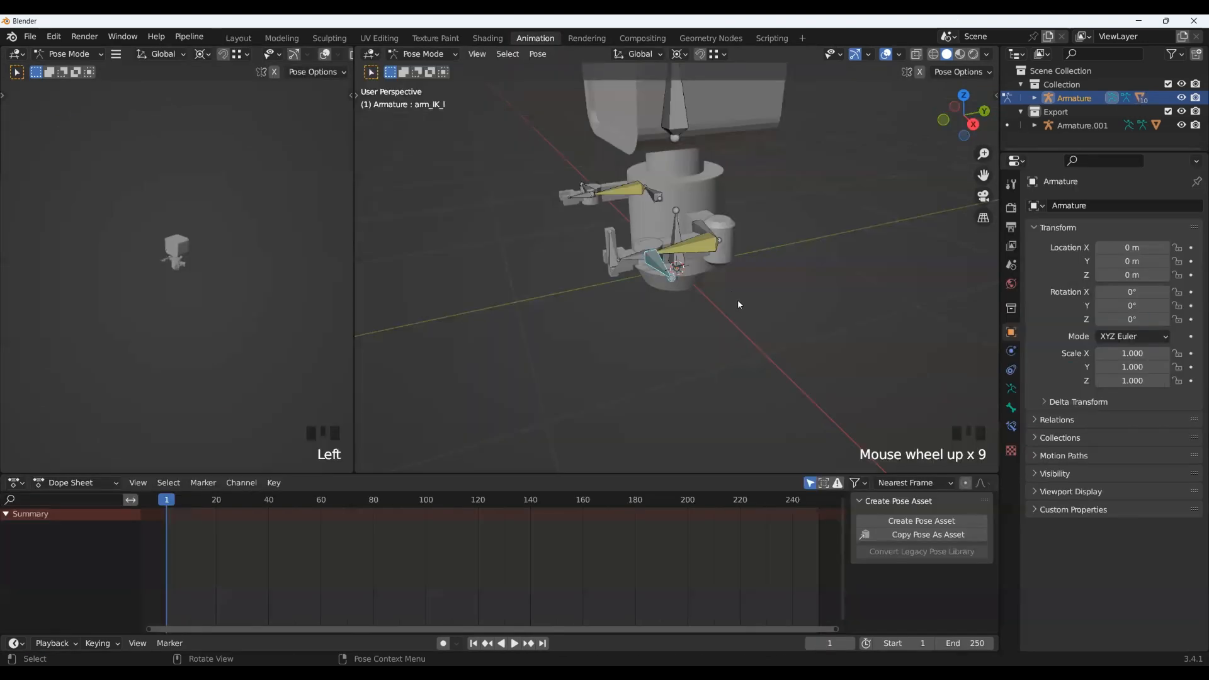
pyautogui.press('a')
pyautogui.moveTo(586, 272); pyautogui.dragTo(540, 418, button='middle')
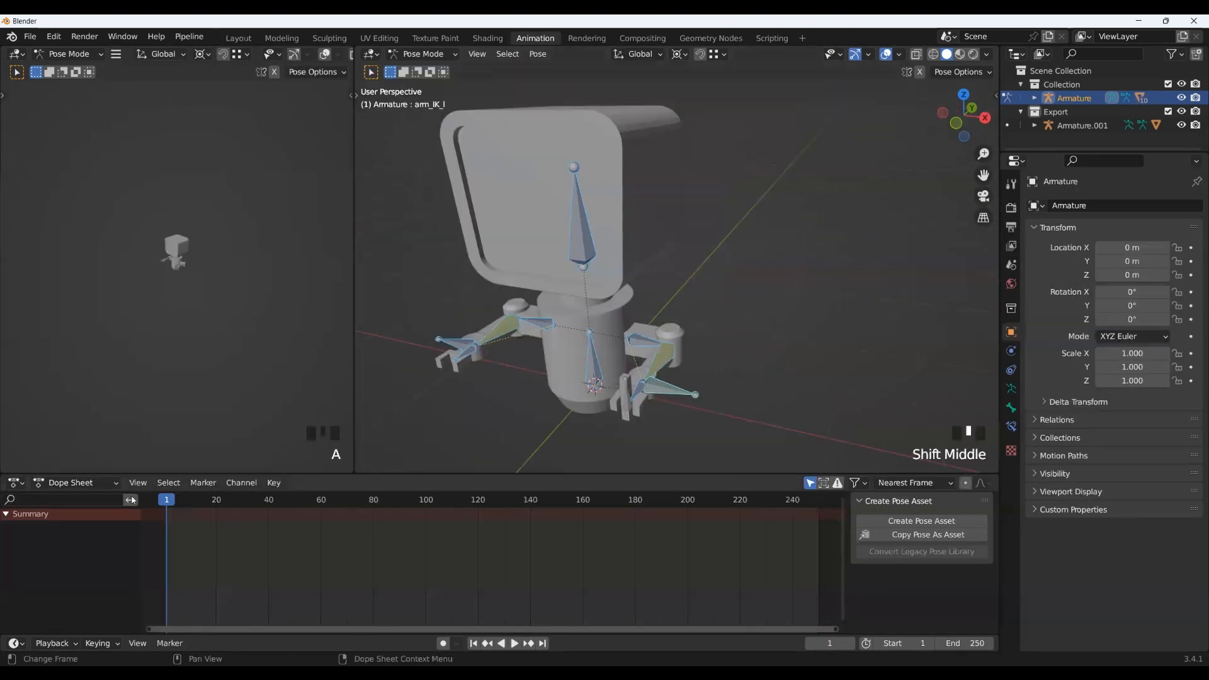
pyautogui.moveTo(632, 286); pyautogui.dragTo(632, 259, button='middle')
pyautogui.click(636, 316)
pyautogui.keyDown('shift'); pyautogui.moveTo(637, 315); pyautogui.dragTo(635, 341, button='middle'); pyautogui.keyUp('shift')
pyautogui.scroll(-2, 635, 341)
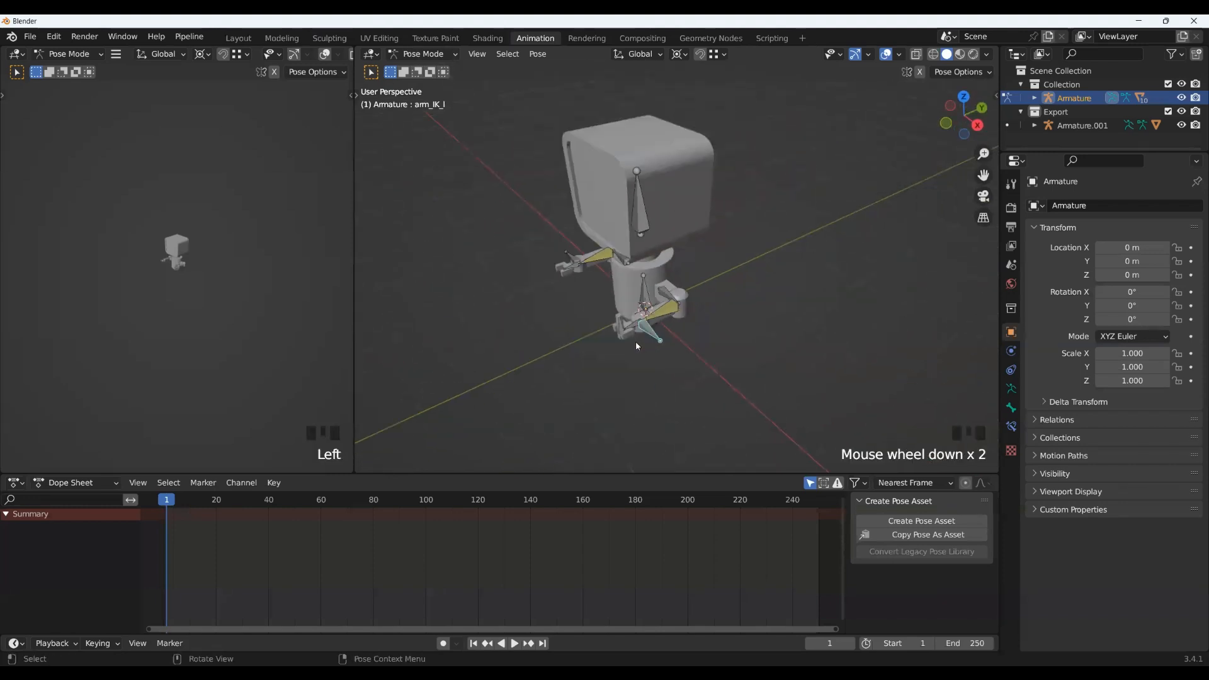
pyautogui.scroll(1, 728, 350)
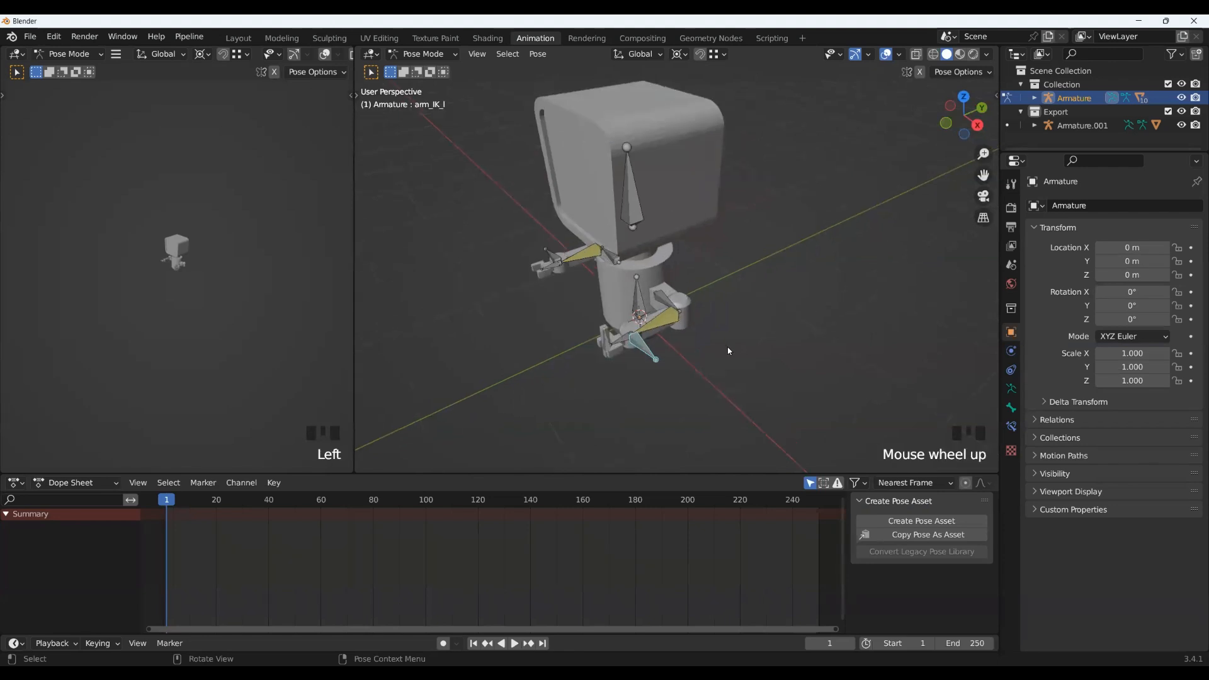
# Step: Try moving arm_IK_l in the top view and undo the move
pyautogui.click(963, 97)
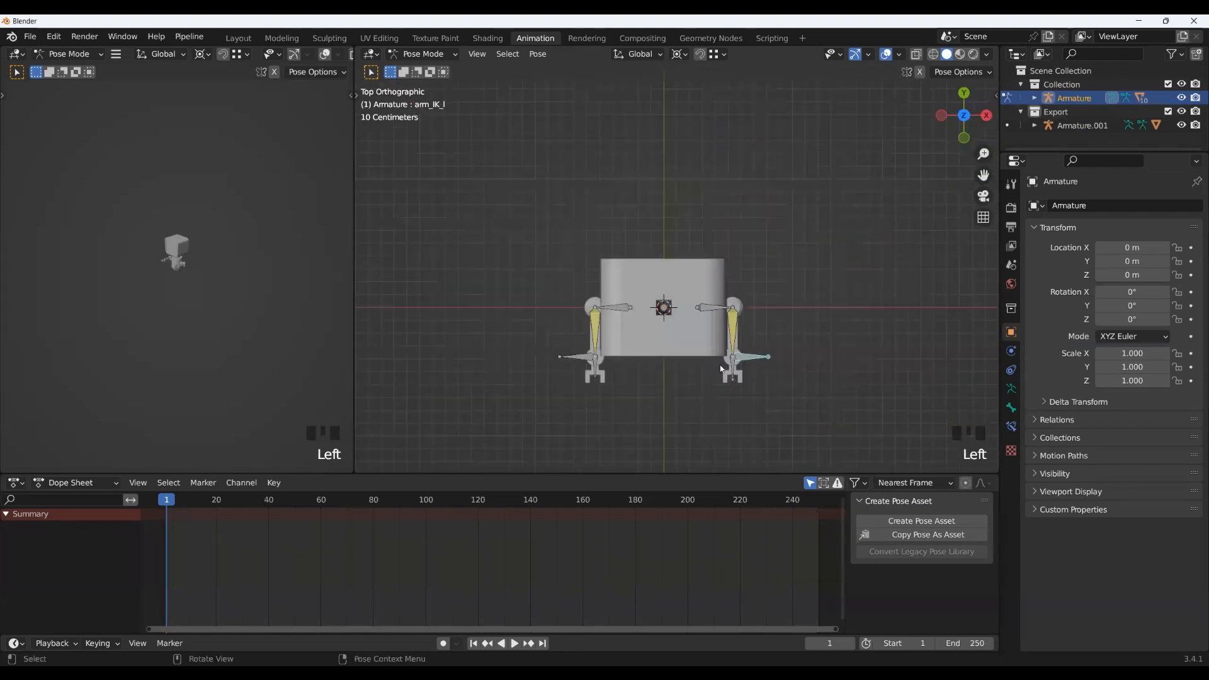
pyautogui.press('g')
pyautogui.click(763, 330)
pyautogui.moveTo(763, 330); pyautogui.dragTo(680, 280, button='middle')
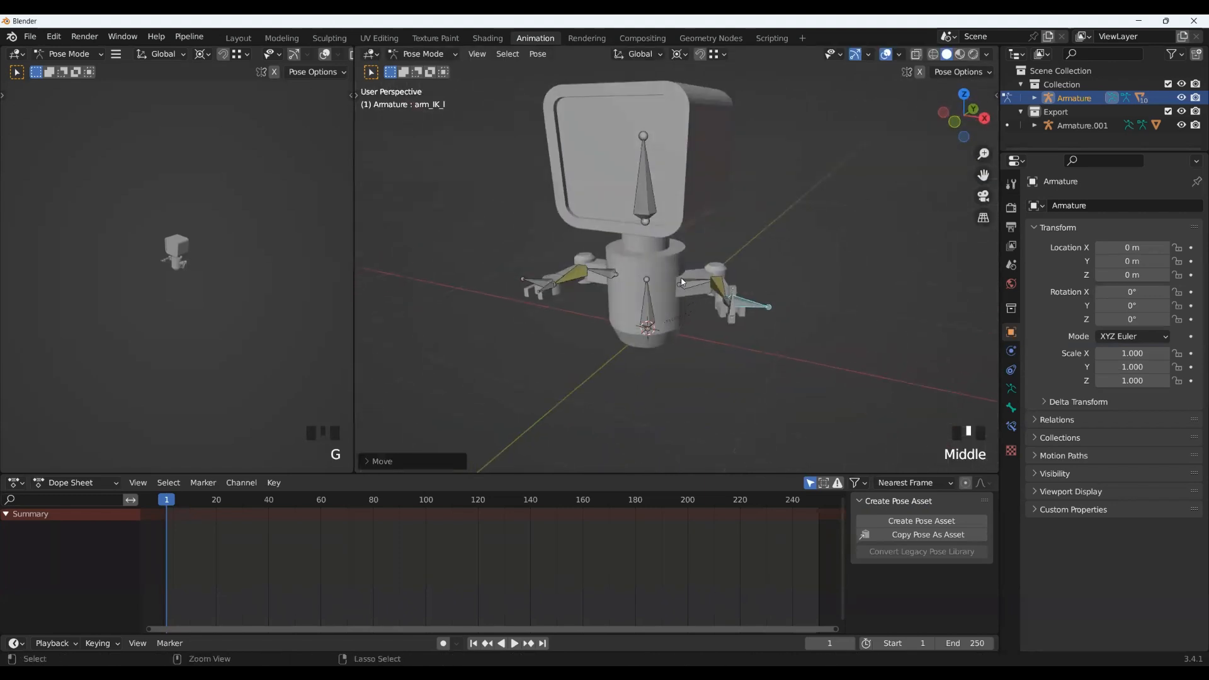
pyautogui.hotkey('ctrl', 'z')
# Step: Select all the armature's bones and insert a keyframe for them at frame 1
pyautogui.moveTo(679, 324); pyautogui.dragTo(685, 352, button='middle')
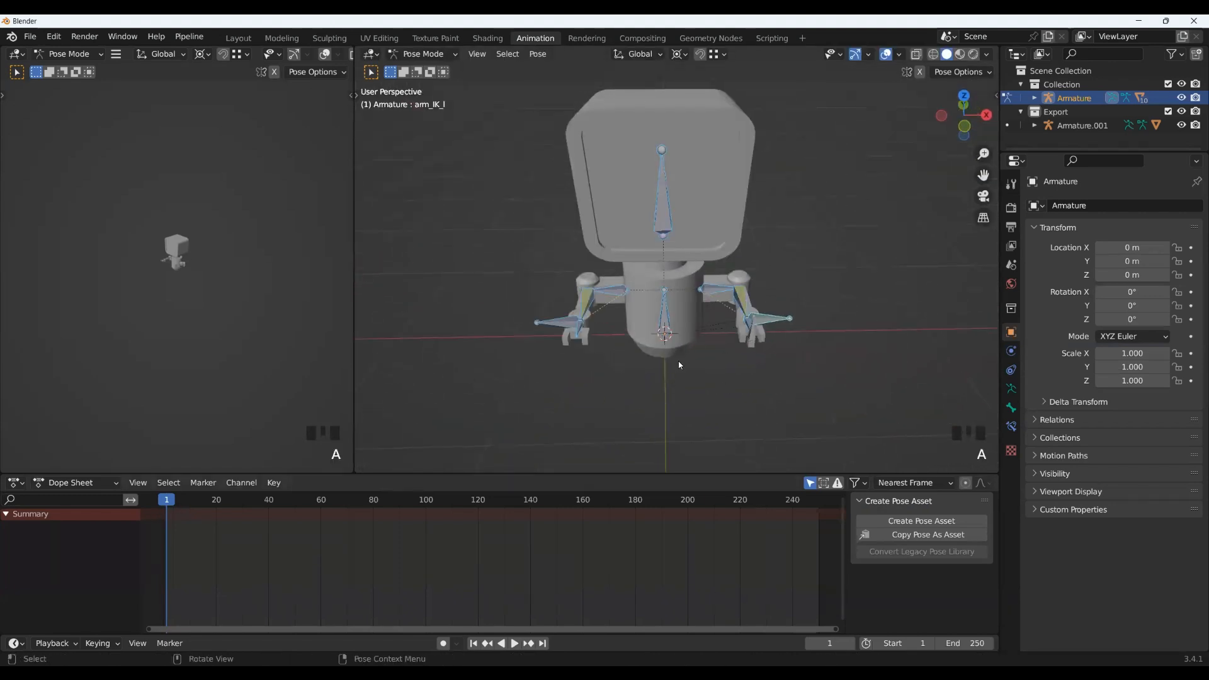
pyautogui.press('a')
pyautogui.press('i')
pyautogui.click(591, 420)
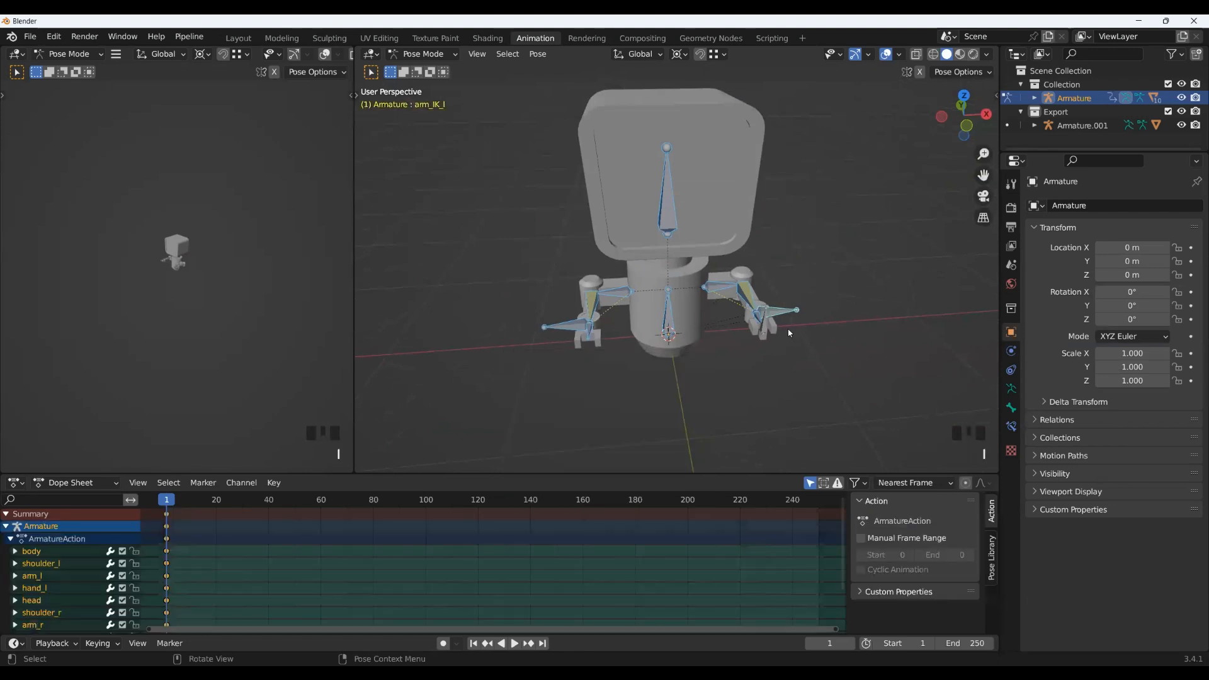
# Step: Check the keyed bone channels in the Graph Editor and return to the Dope Sheet
pyautogui.moveTo(798, 332); pyautogui.dragTo(755, 336, button='middle')
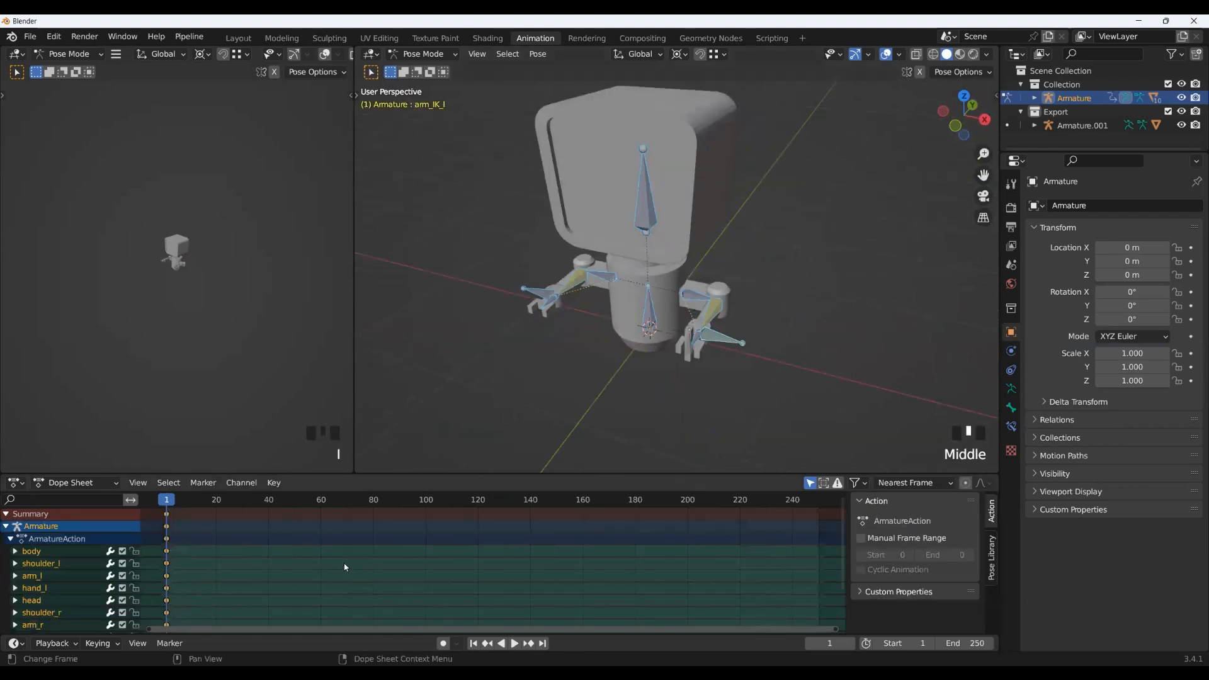
pyautogui.hotkey('ctrl', 'Tab')
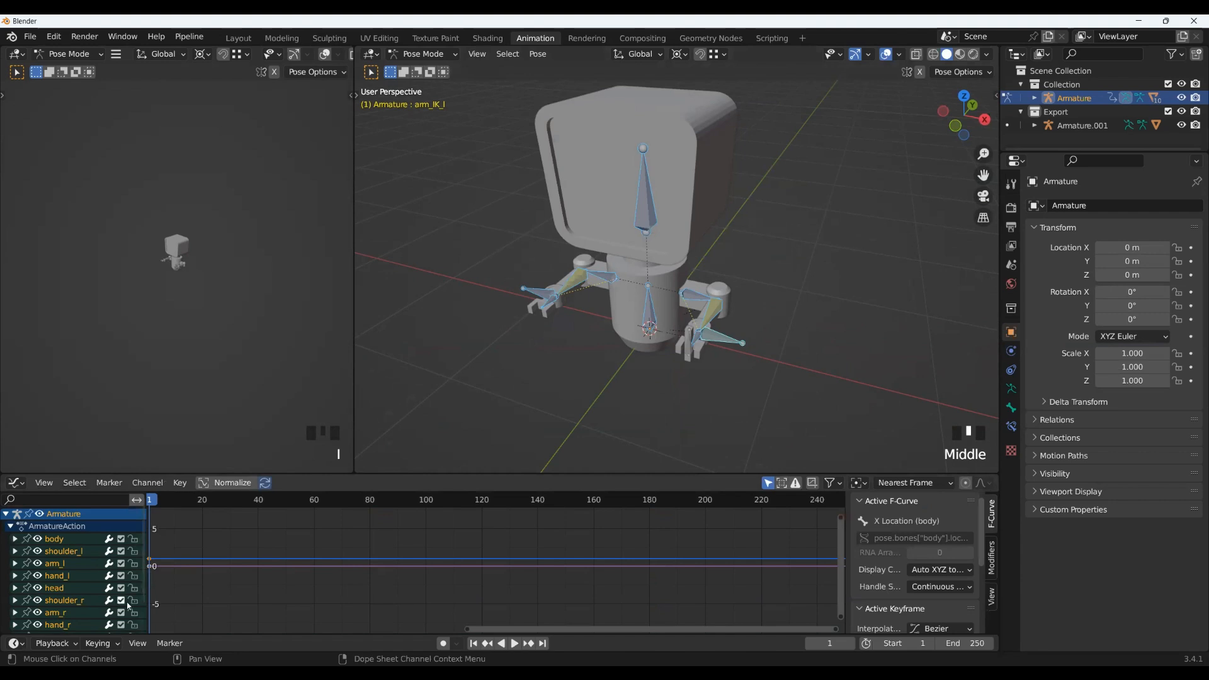
pyautogui.scroll(-2, 120, 606)
pyautogui.press('Home')
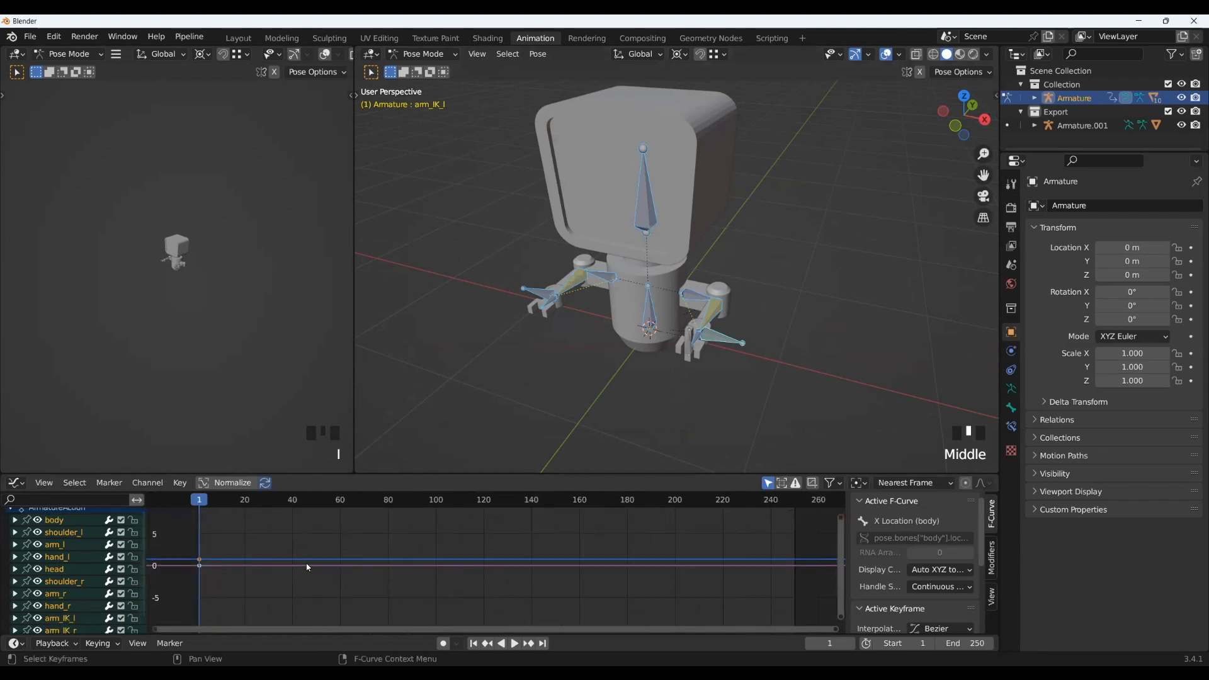
pyautogui.hotkey('ctrl', 'Tab')
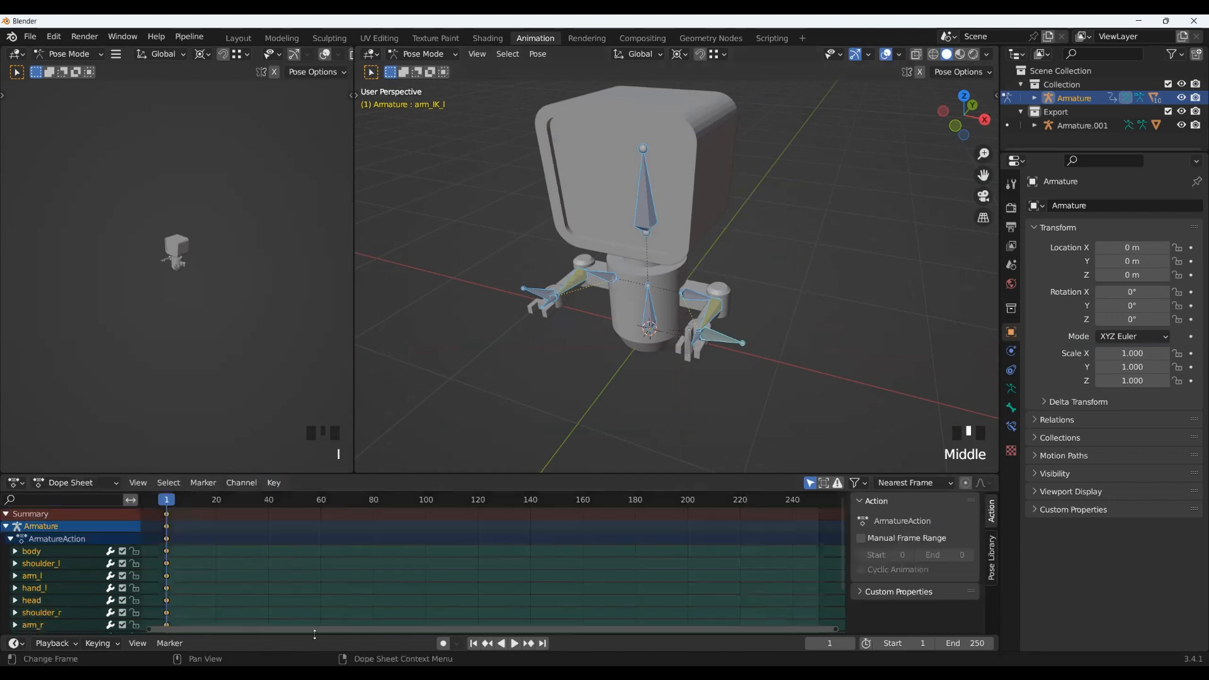
# Step: Enlarge the timeline area and set the current frame to 11
pyautogui.moveTo(501, 632); pyautogui.dragTo(503, 587)
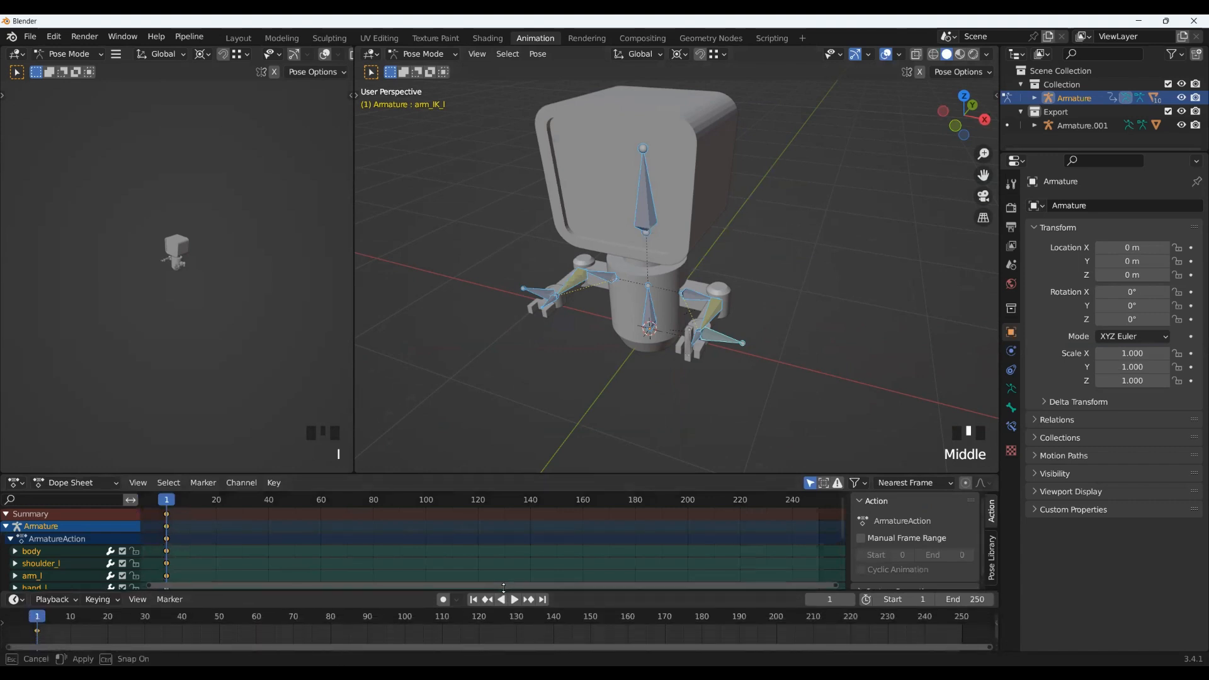
pyautogui.moveTo(543, 378); pyautogui.dragTo(516, 361, button='middle')
pyautogui.scroll(2, 524, 363)
pyautogui.moveTo(636, 399); pyautogui.dragTo(647, 406, button='middle')
pyautogui.moveTo(87, 621); pyautogui.dragTo(30, 622, button='middle')
pyautogui.scroll(2, 150, 622)
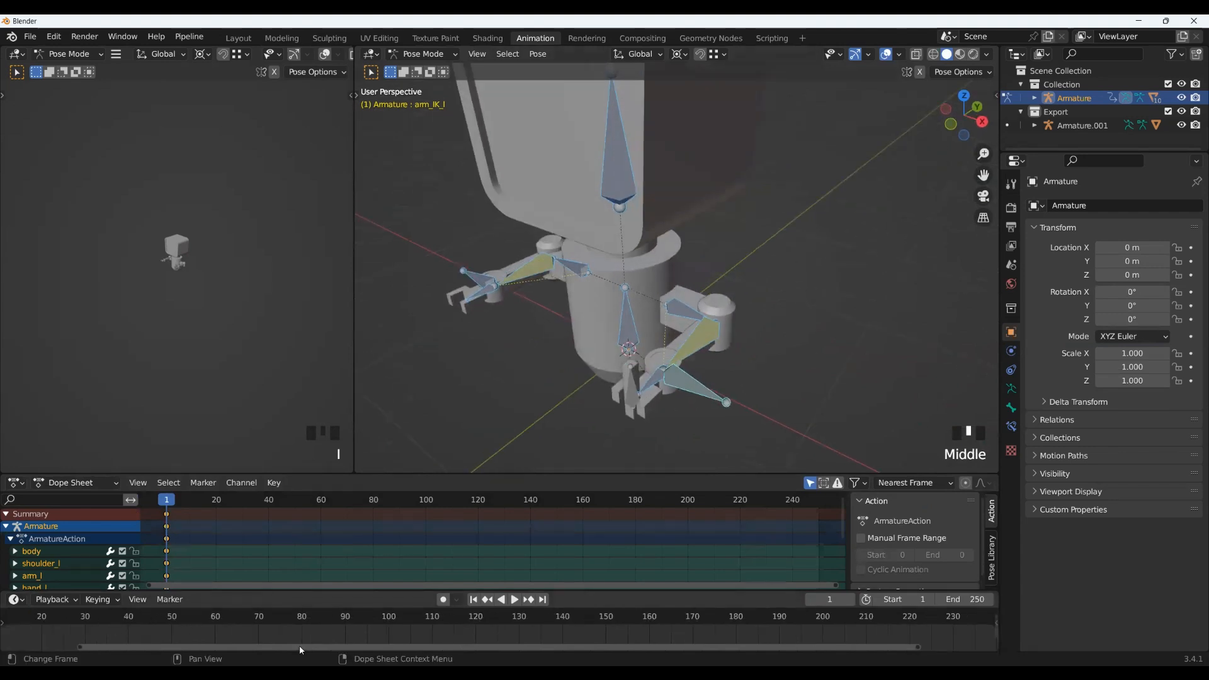
pyautogui.moveTo(301, 650); pyautogui.dragTo(215, 652)
pyautogui.click(102, 619)
# Step: Move arm_IK_l about 0.32 m backward and slightly outward in the top view at frame 11
pyautogui.moveTo(652, 418); pyautogui.dragTo(667, 444, button='middle')
pyautogui.click(670, 396)
pyautogui.moveTo(882, 277); pyautogui.dragTo(1032, 213, button='middle')
pyautogui.click(963, 100)
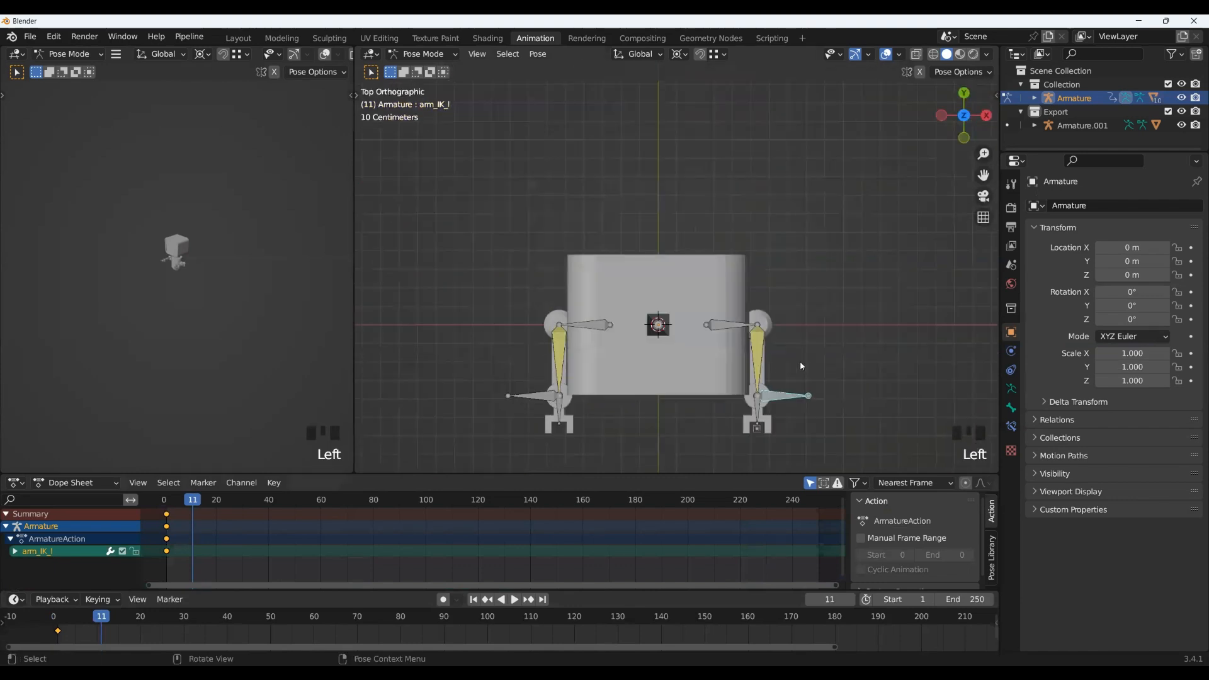
pyautogui.keyDown('shift'); pyautogui.moveTo(749, 378); pyautogui.dragTo(620, 340, button='middle'); pyautogui.keyUp('shift')
pyautogui.press('g')
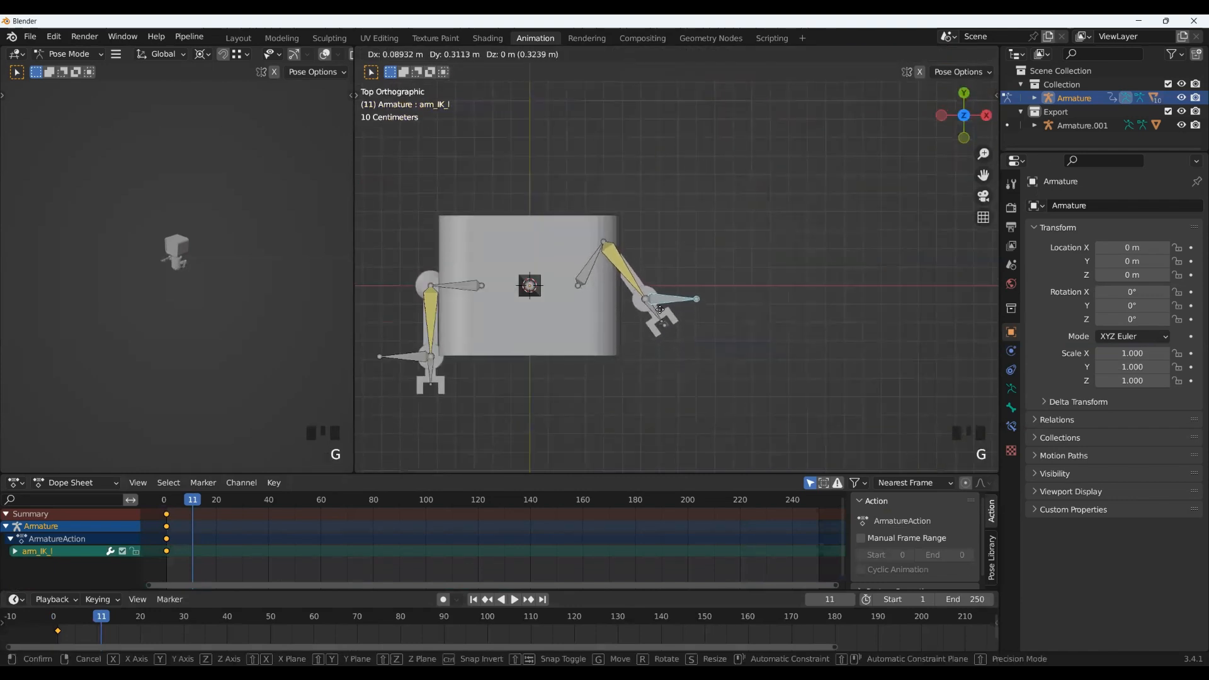
pyautogui.click(661, 313)
# Step: Rotate hand_l about global Z so the left gripper faces forward, and change the pivot point to Bounding Box Center
pyautogui.click(665, 325)
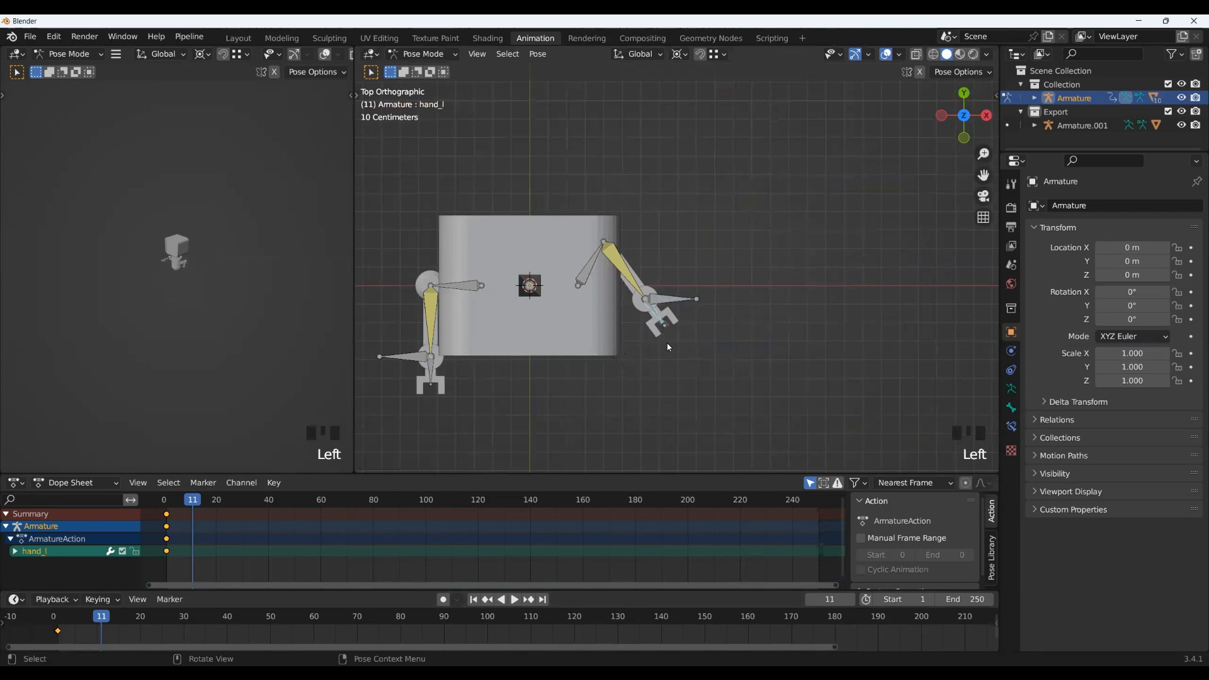
pyautogui.press('r')
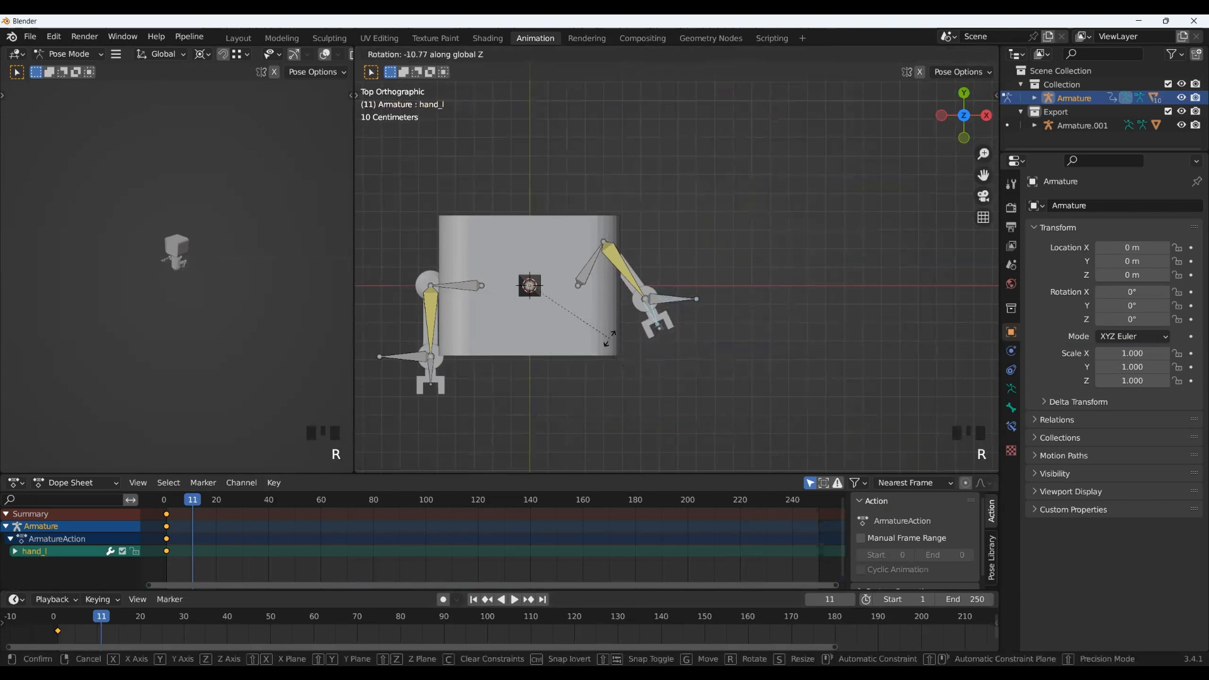
pyautogui.click(584, 335)
pyautogui.moveTo(582, 336); pyautogui.dragTo(536, 32, button='middle')
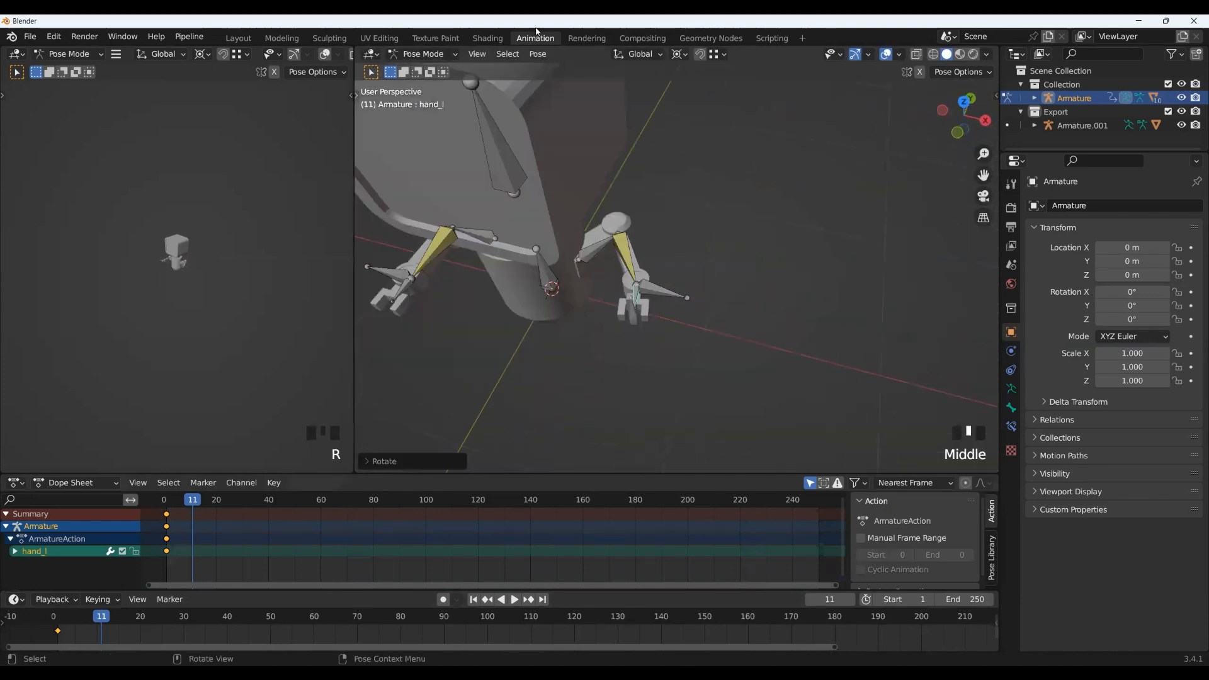
pyautogui.click(680, 54)
pyautogui.click(699, 68)
# Step: Insert a Location & Rotation keyframe for all bones at frame 11
pyautogui.moveTo(699, 68); pyautogui.dragTo(443, 517, button='middle')
pyautogui.press('a')
pyautogui.press('i')
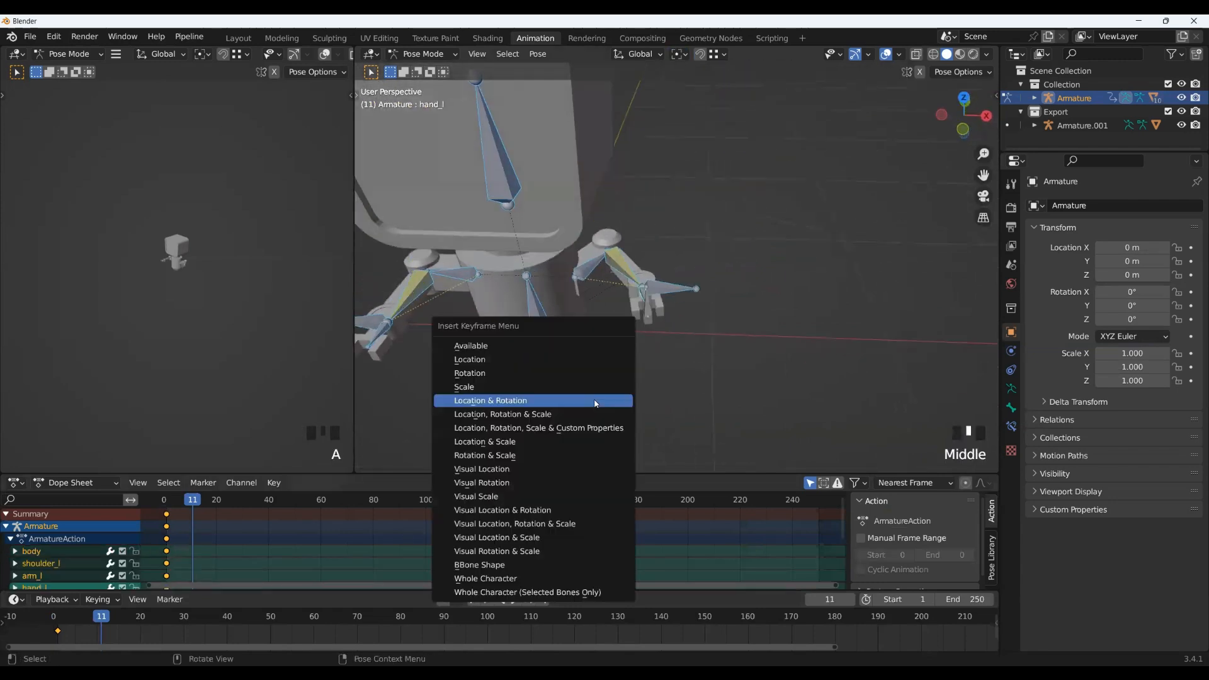
pyautogui.click(542, 407)
# Step: Set the current frame to 20 and shift the frame 11 keyframes to frame 10
pyautogui.scroll(-3, 516, 421)
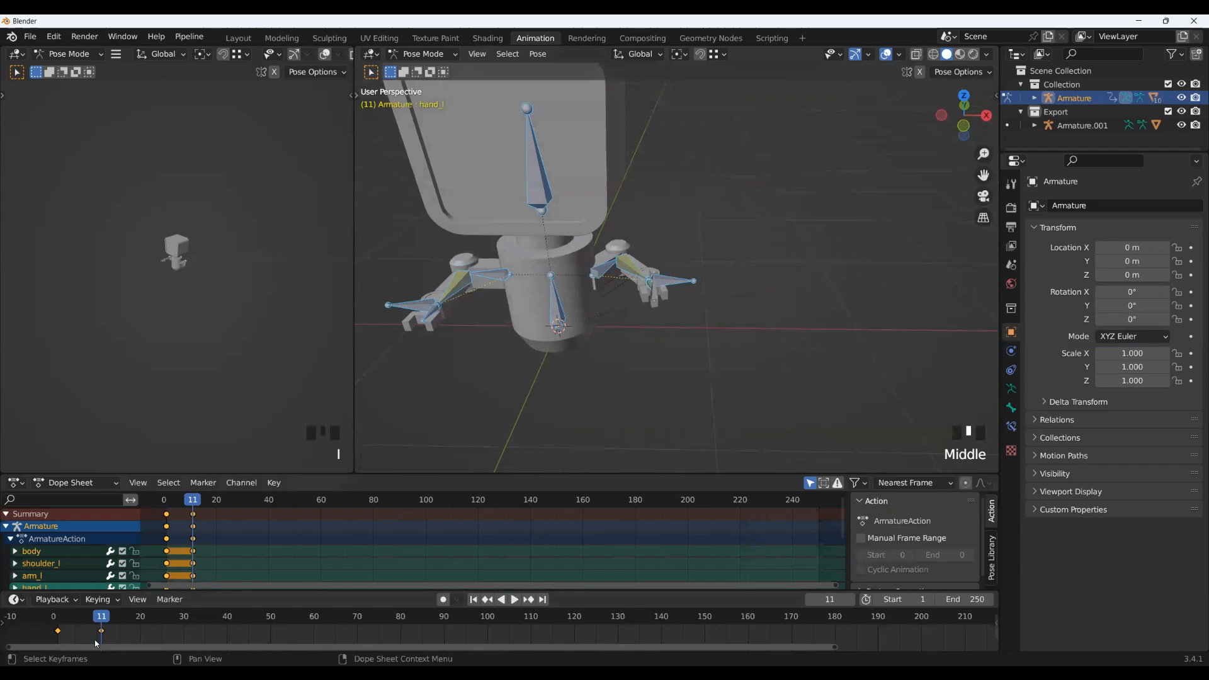
pyautogui.moveTo(102, 622); pyautogui.dragTo(141, 615)
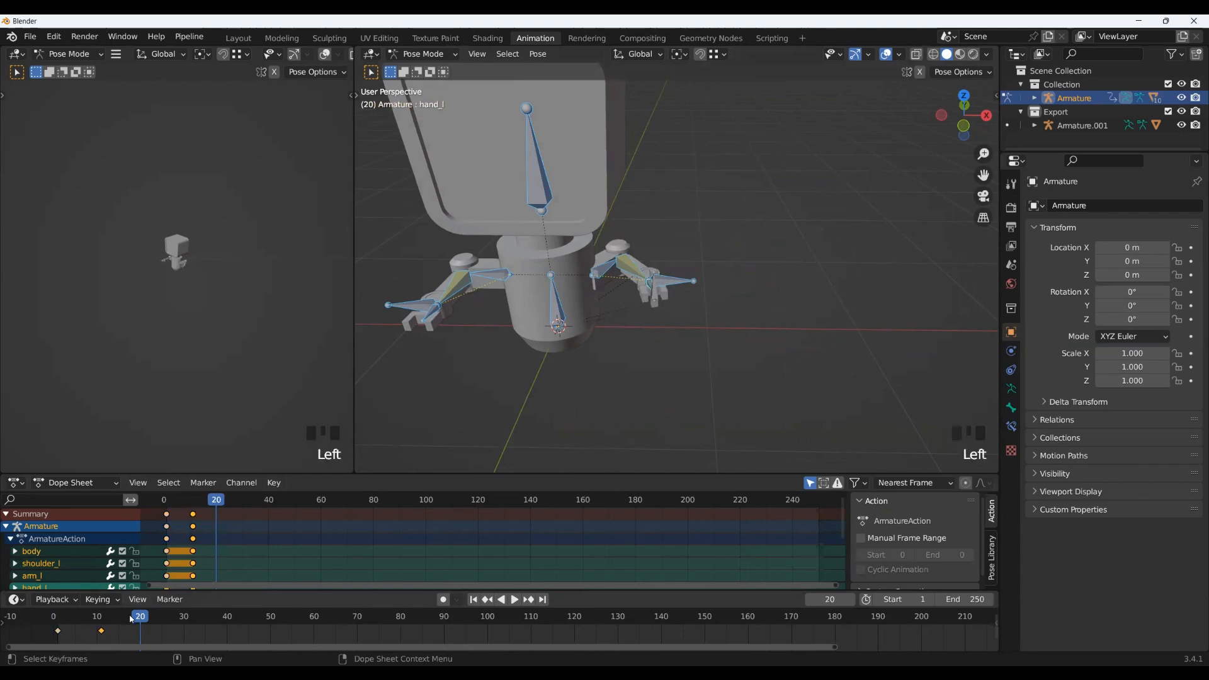
pyautogui.click(102, 632)
# Step: Move arm_IK_l about 0.6 m forward and inward in the top view at frame 20
pyautogui.moveTo(635, 412); pyautogui.dragTo(322, 548, button='middle')
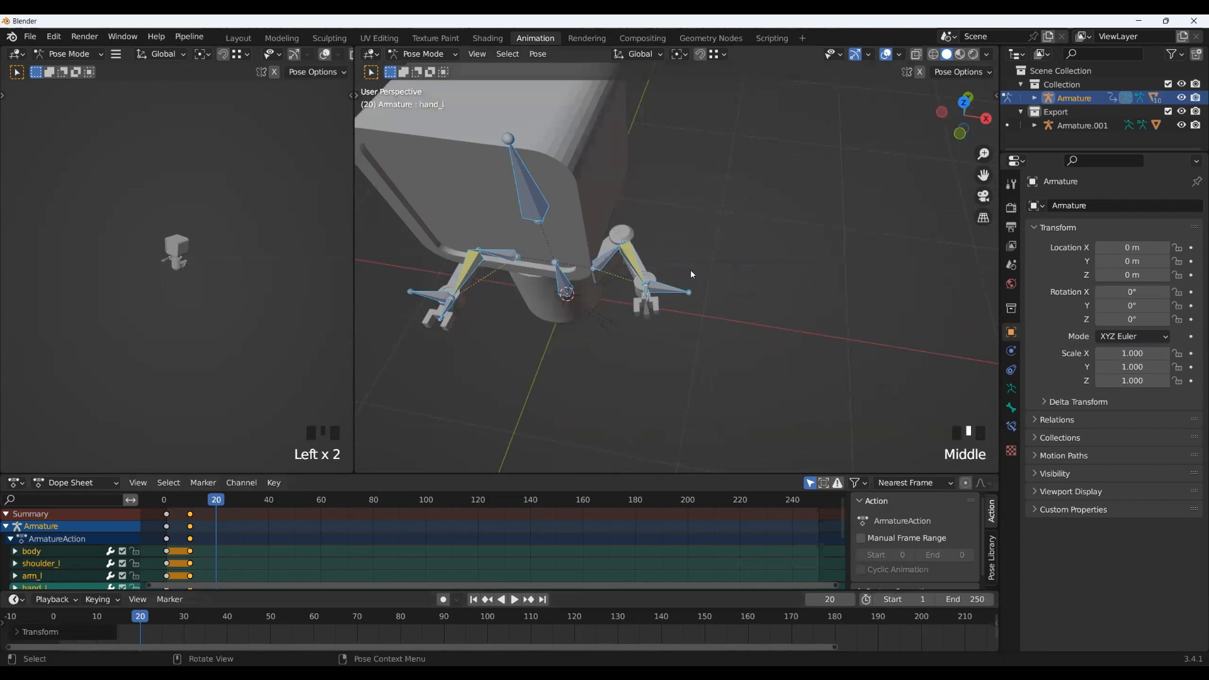
pyautogui.moveTo(670, 330); pyautogui.dragTo(699, 314, button='middle')
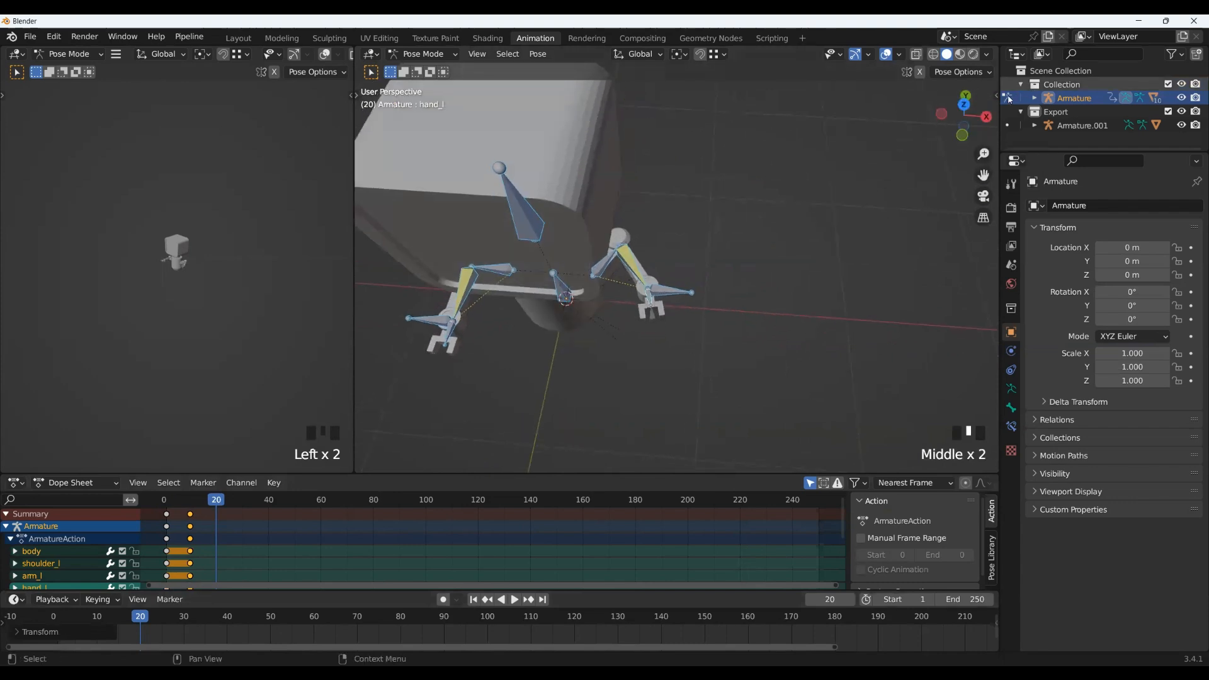
pyautogui.click(969, 108)
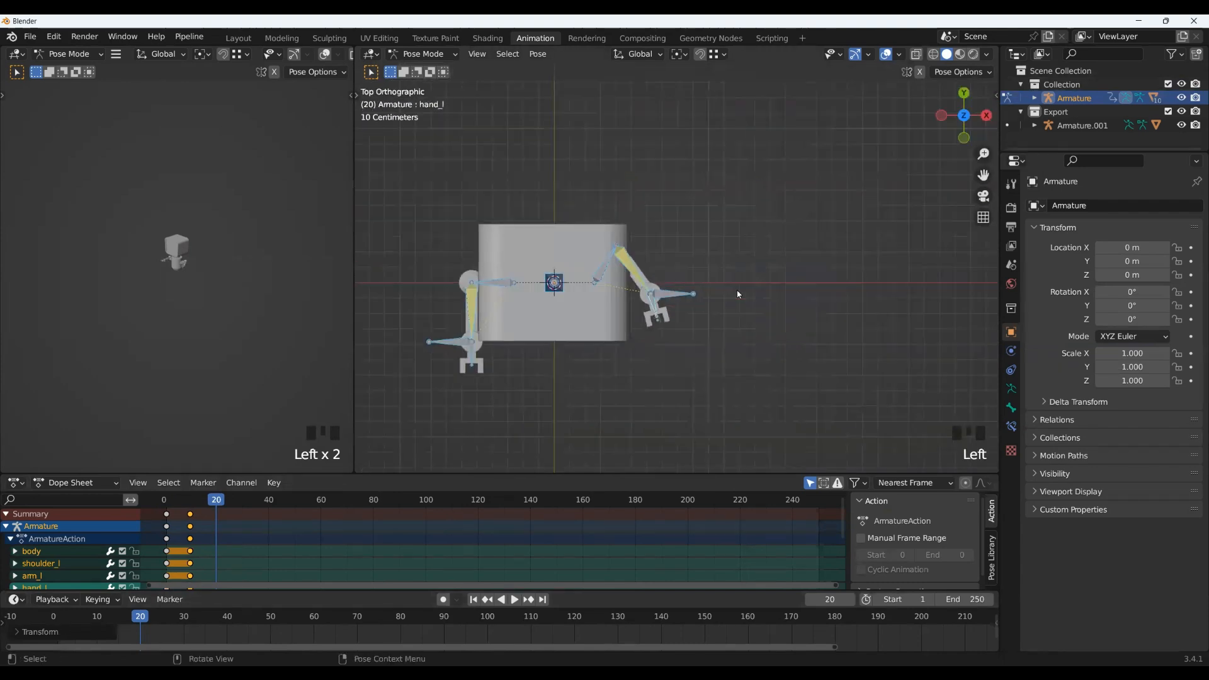
pyautogui.click(672, 292)
pyautogui.keyDown('shift'); pyautogui.moveTo(705, 357); pyautogui.dragTo(718, 327, button='middle'); pyautogui.keyUp('shift')
pyautogui.press('g')
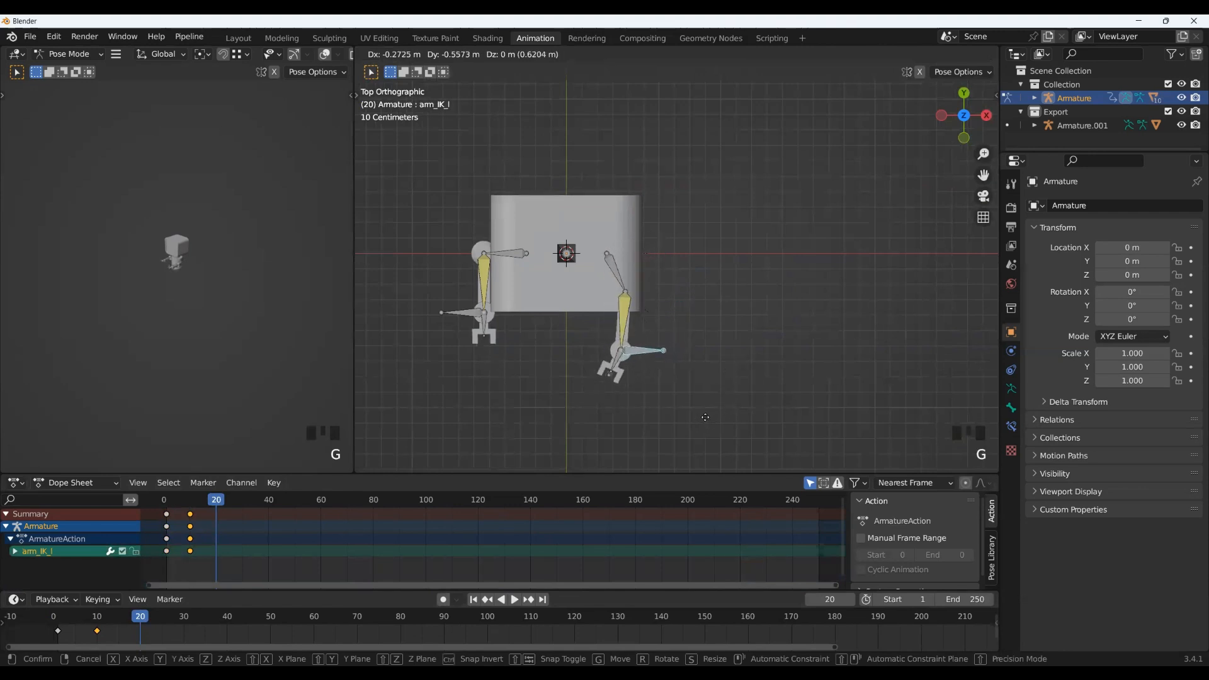
pyautogui.click(699, 409)
# Step: Insert a Location & Rotation keyframe for all bones at frame 20
pyautogui.moveTo(699, 409); pyautogui.dragTo(588, 378, button='middle')
pyautogui.scroll(3, 583, 392)
pyautogui.scroll(-1, 588, 377)
pyautogui.press('a')
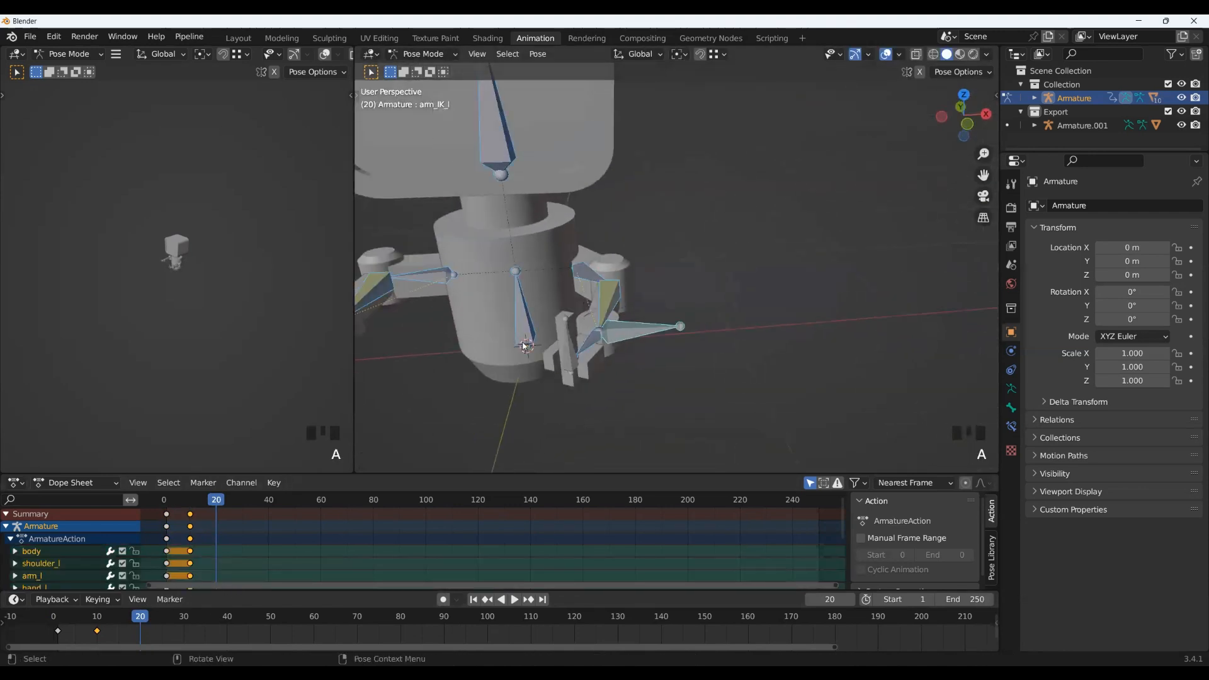
pyautogui.scroll(-1, 523, 346)
pyautogui.press('i')
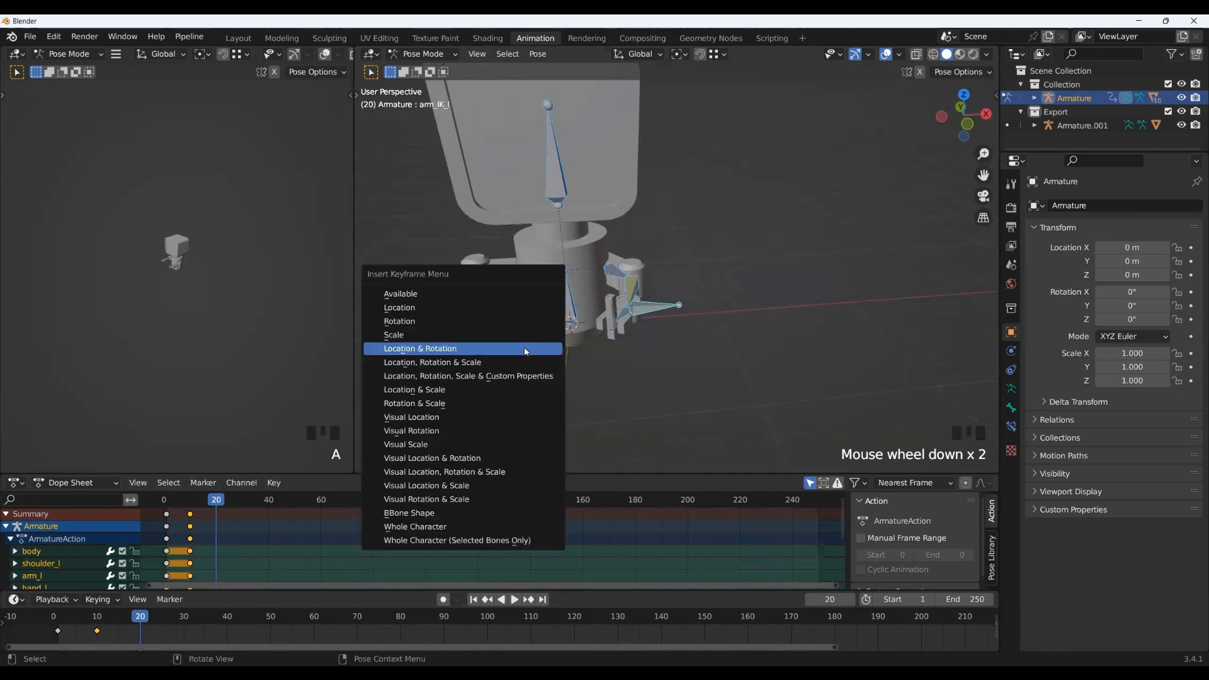
pyautogui.click(440, 348)
# Step: Set the current frame to 0 and the animation's end frame to 30
pyautogui.keyDown('shift'); pyautogui.moveTo(441, 348); pyautogui.dragTo(427, 384, button='middle'); pyautogui.keyUp('shift')
pyautogui.scroll(2, 588, 340)
pyautogui.moveTo(588, 340); pyautogui.dragTo(604, 327, button='middle')
pyautogui.click(56, 618)
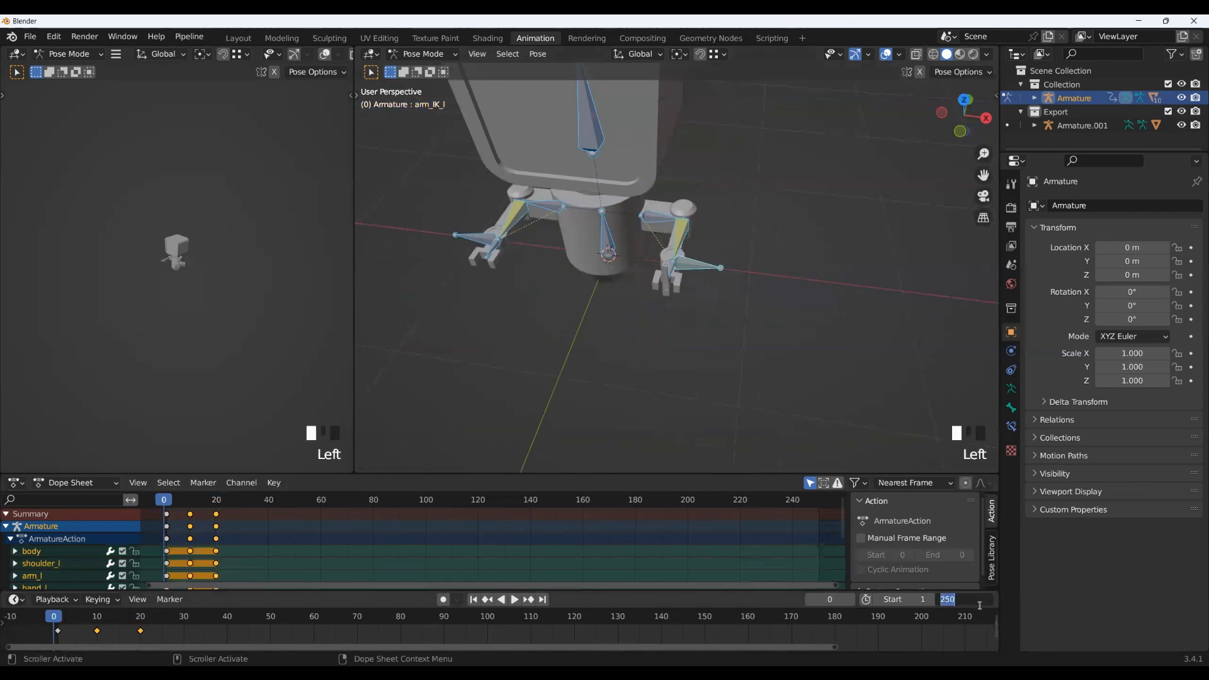
pyautogui.press('Return')
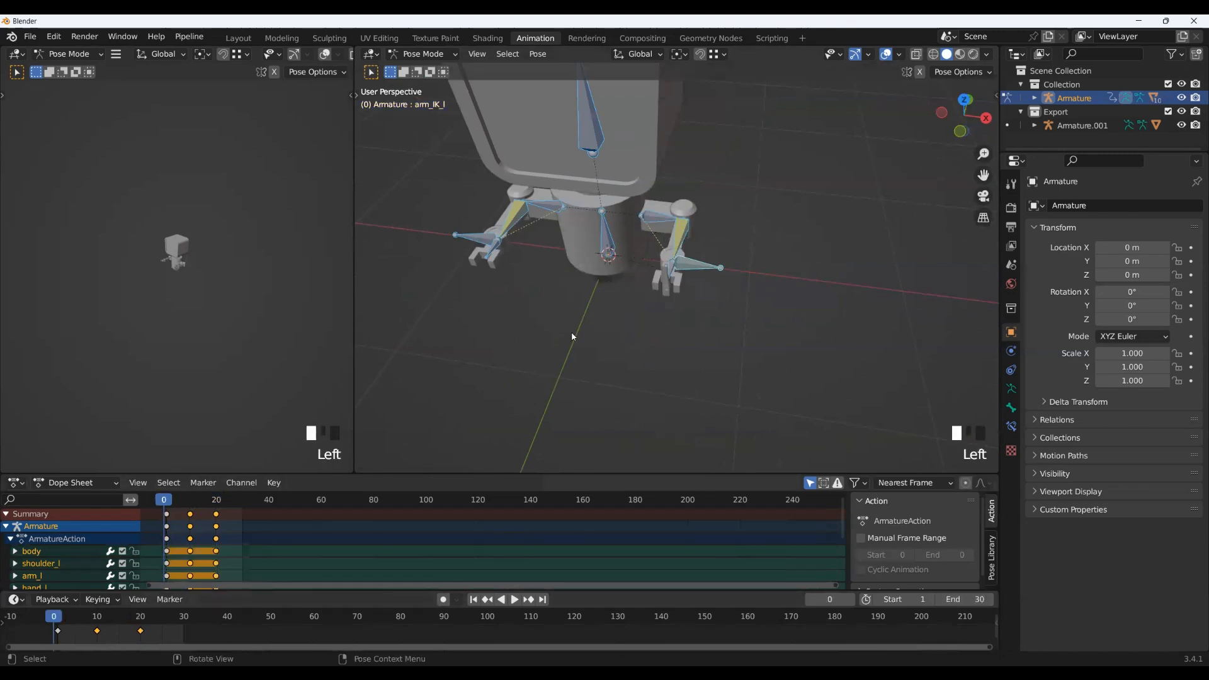
# Step: Play the animation and examine the left arm's movement from the front and side
pyautogui.hotkey('shift', 'space')
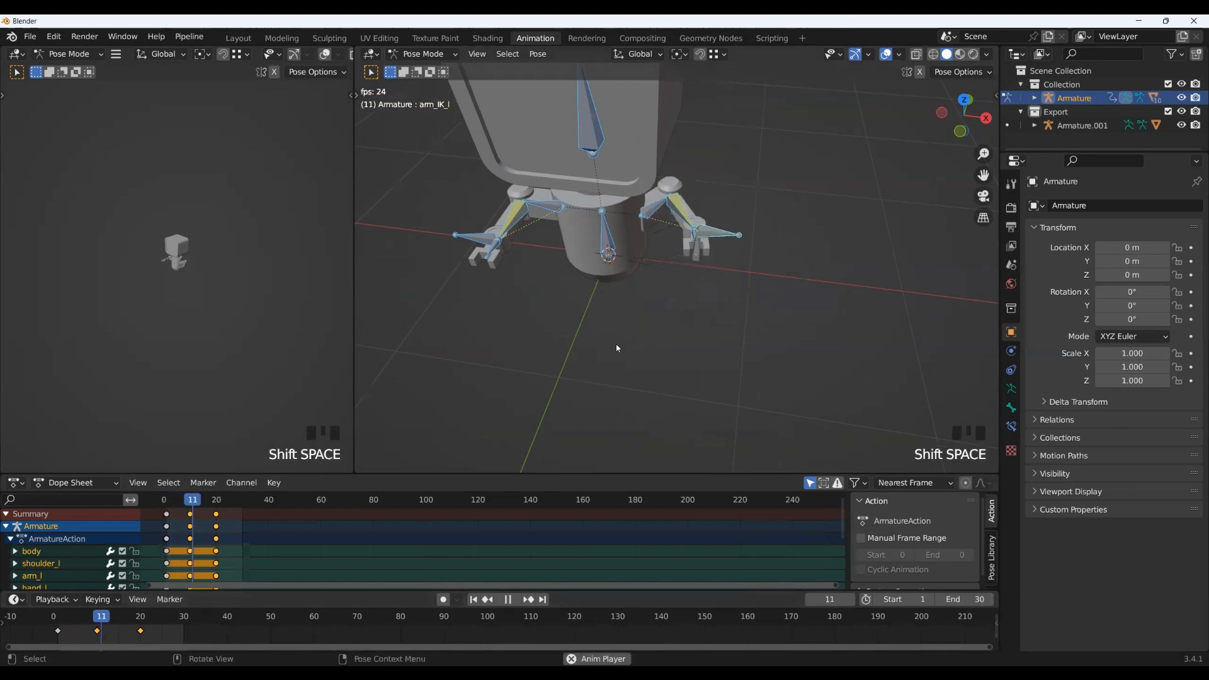
pyautogui.moveTo(629, 337); pyautogui.dragTo(598, 305, button='middle')
pyautogui.scroll(-2, 671, 298)
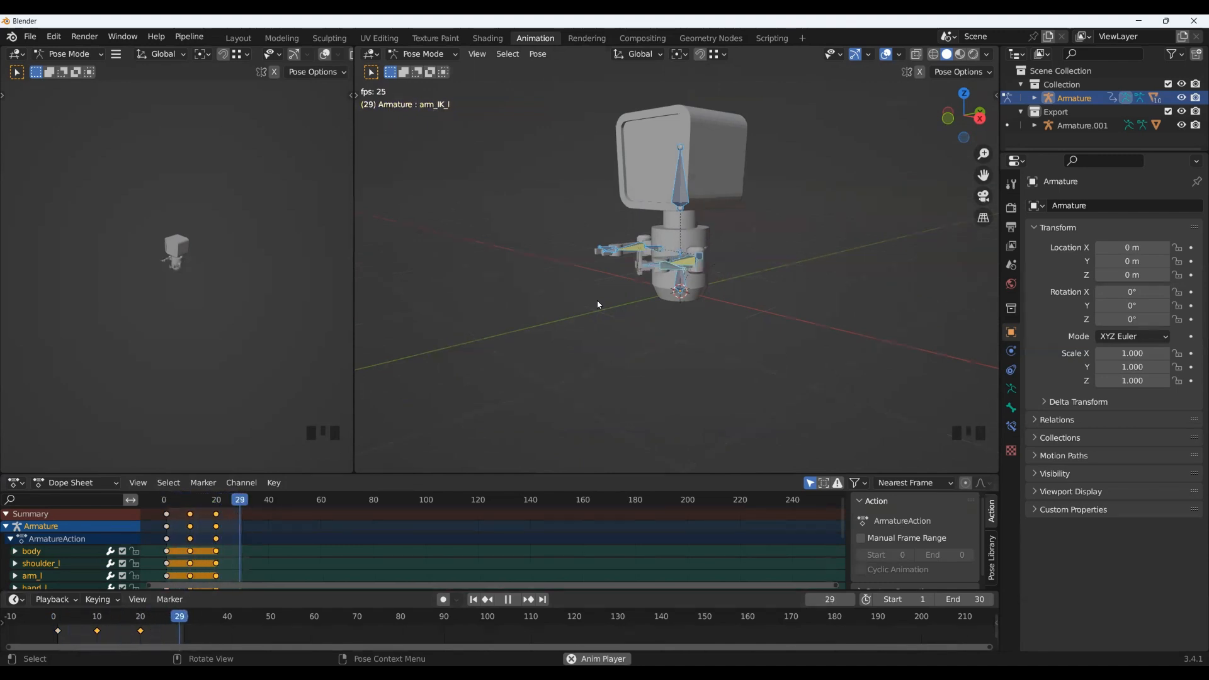
pyautogui.moveTo(617, 354); pyautogui.dragTo(605, 376, button='middle')
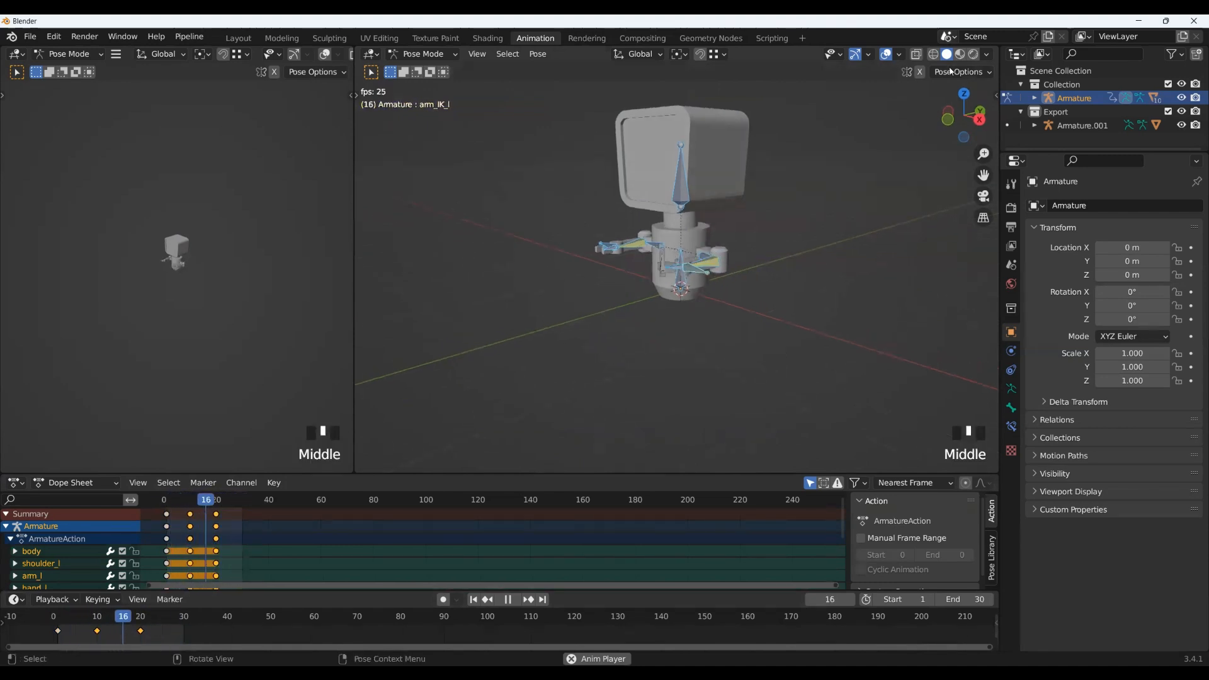